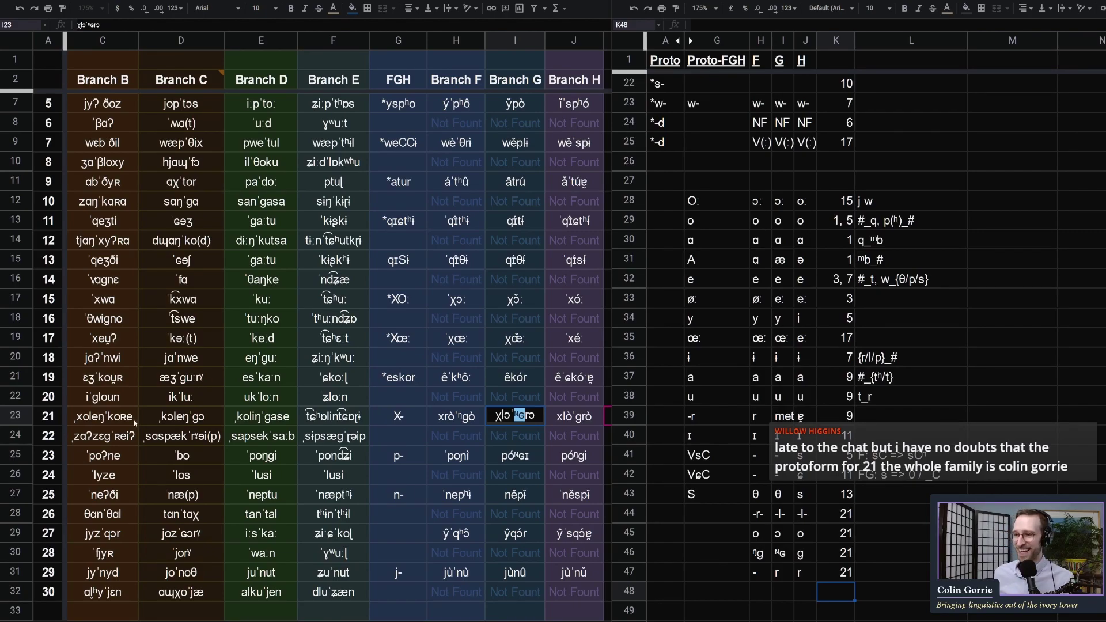
Examine the FGH reconstructions across the word list and compare word 21's forms in Branches F, G and H
click(757, 532)
click(457, 416)
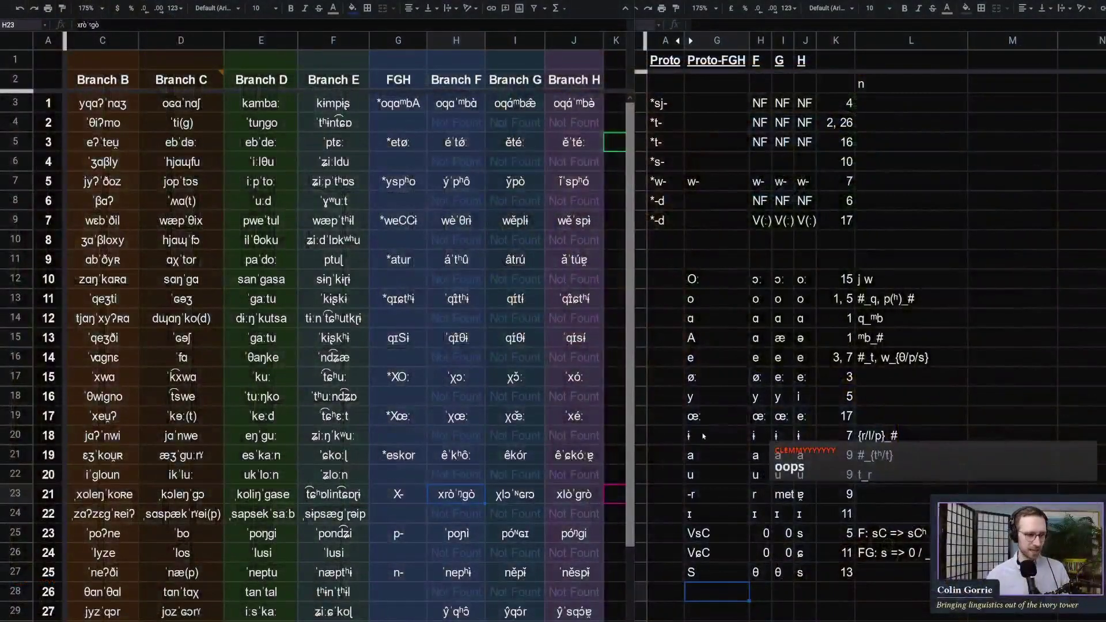
click(378, 169)
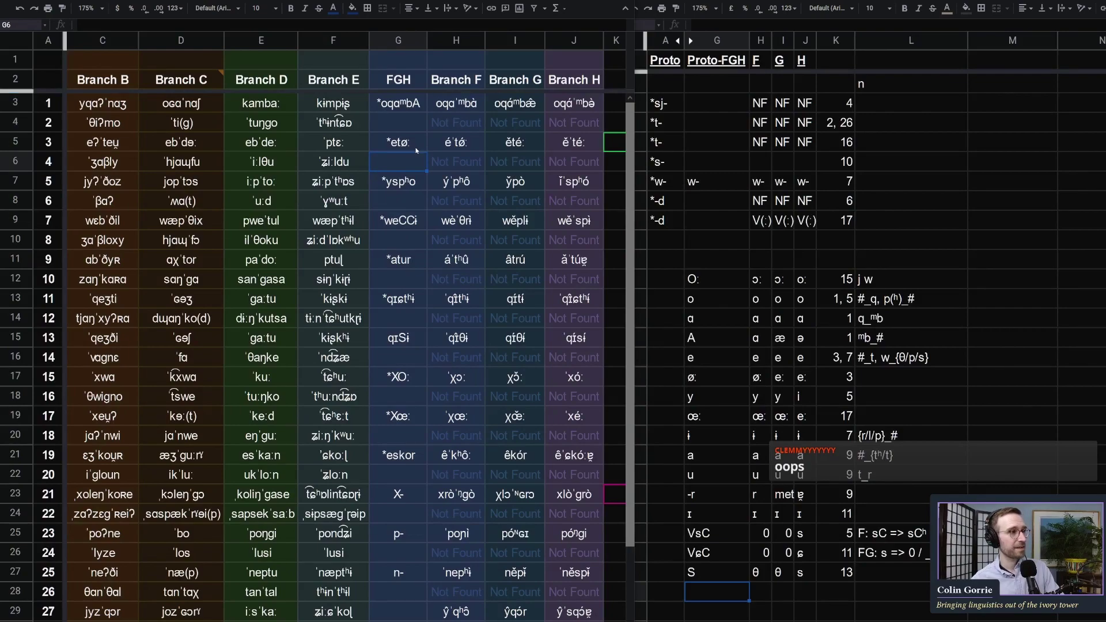
click(390, 108)
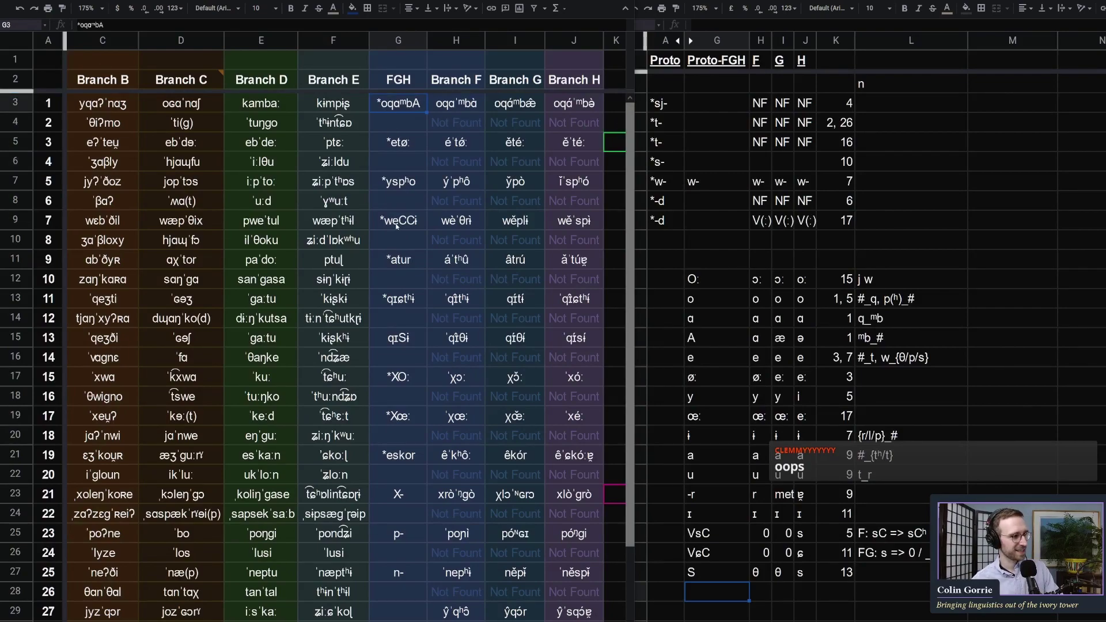
scroll(397, 224, down, 2)
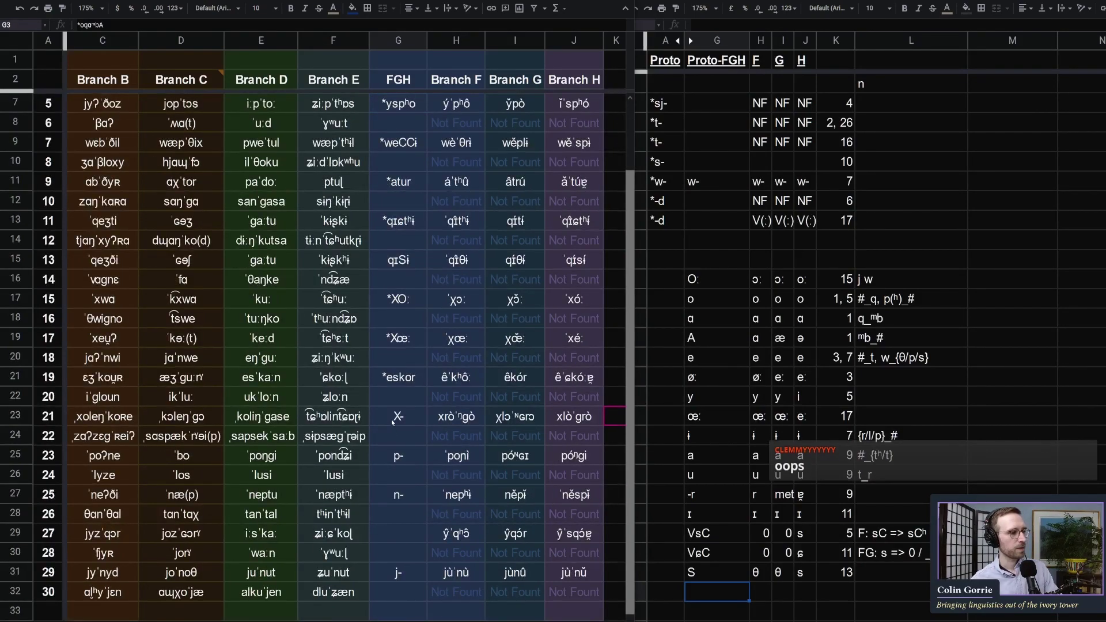
drag(392, 423, 405, 586)
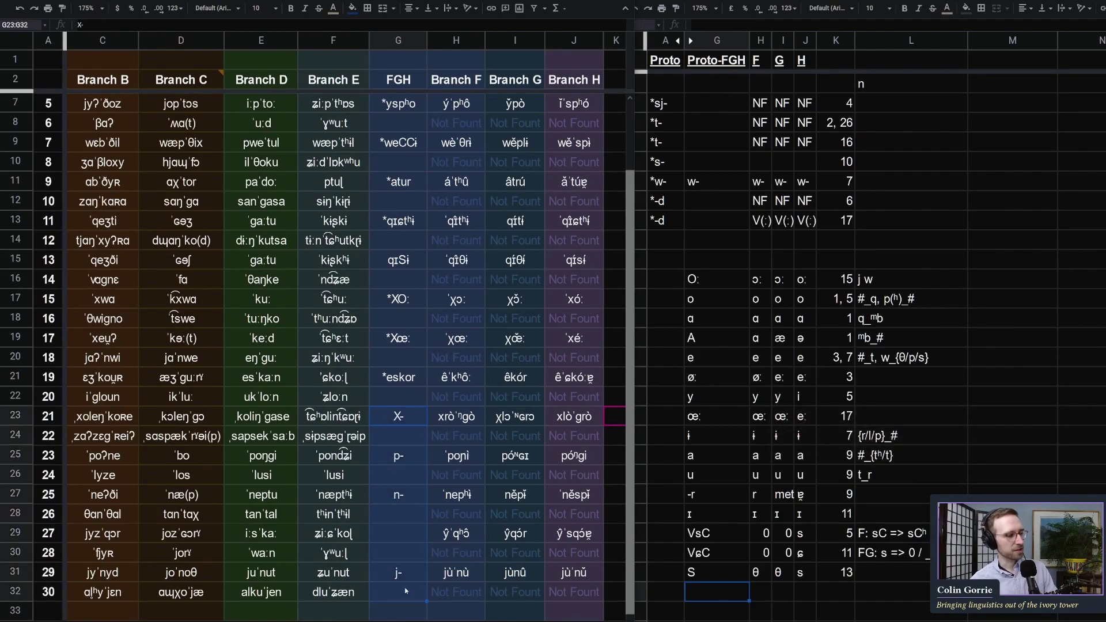
click(386, 299)
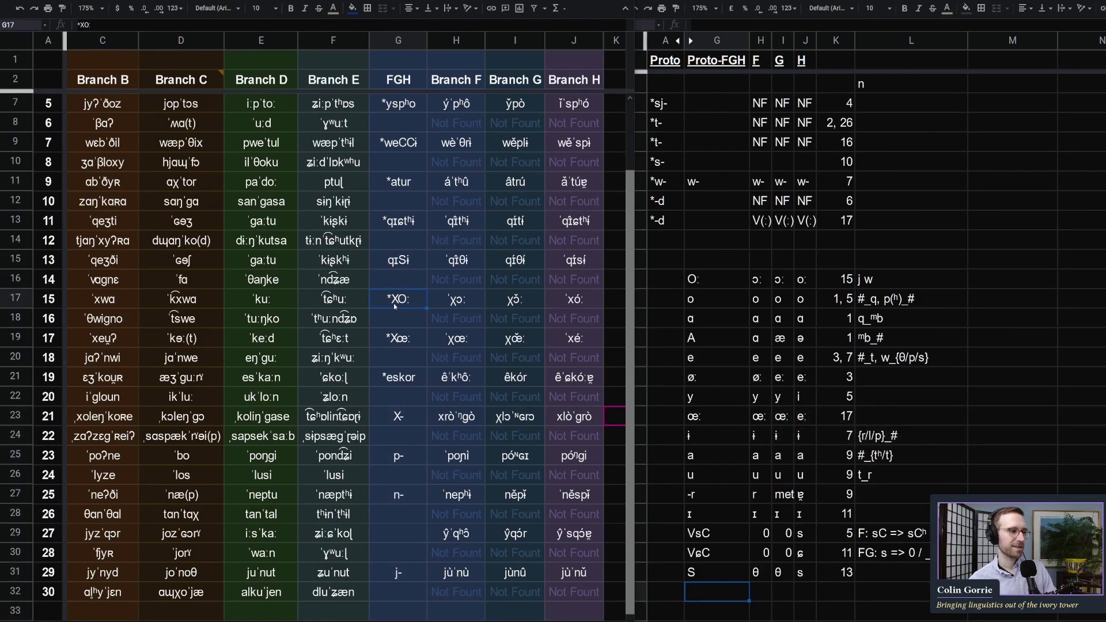
click(398, 124)
click(401, 142)
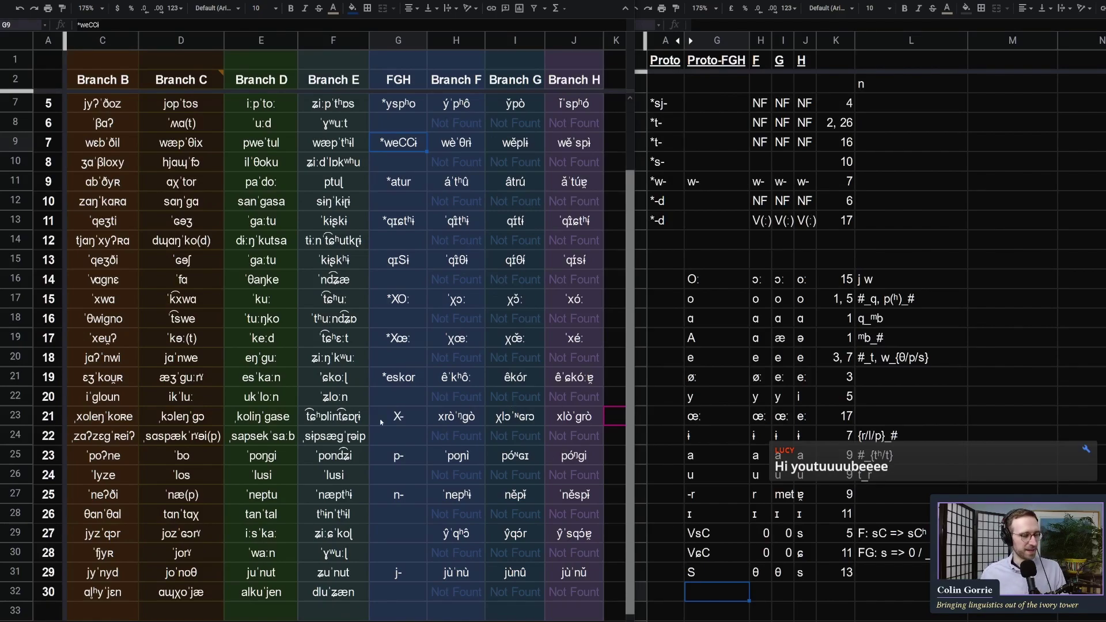
click(401, 414)
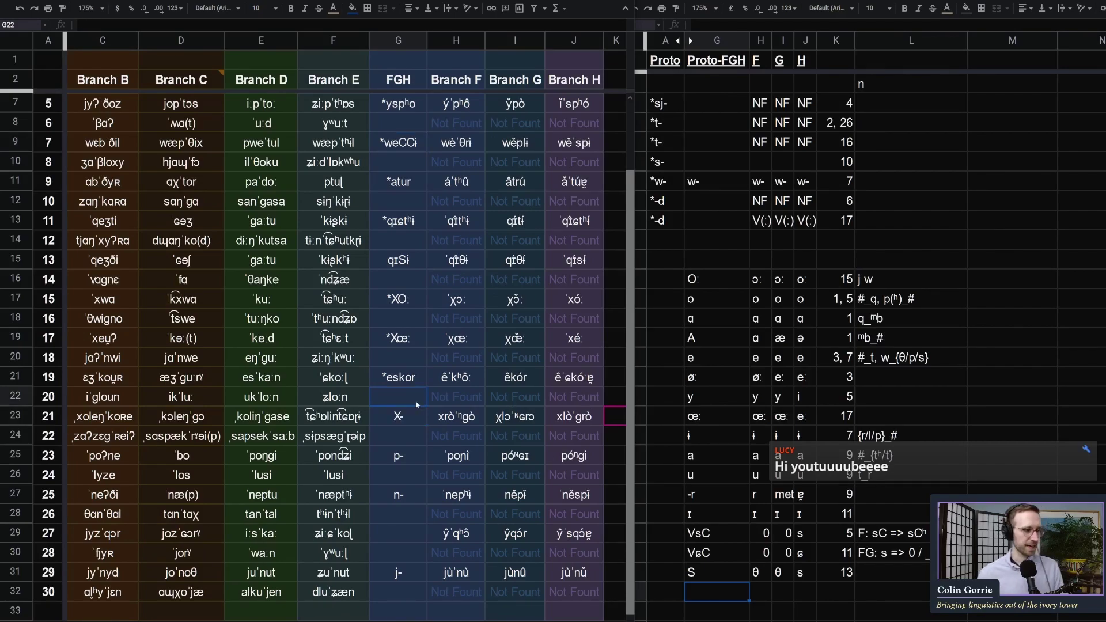
click(449, 425)
scroll(714, 518, down, 2)
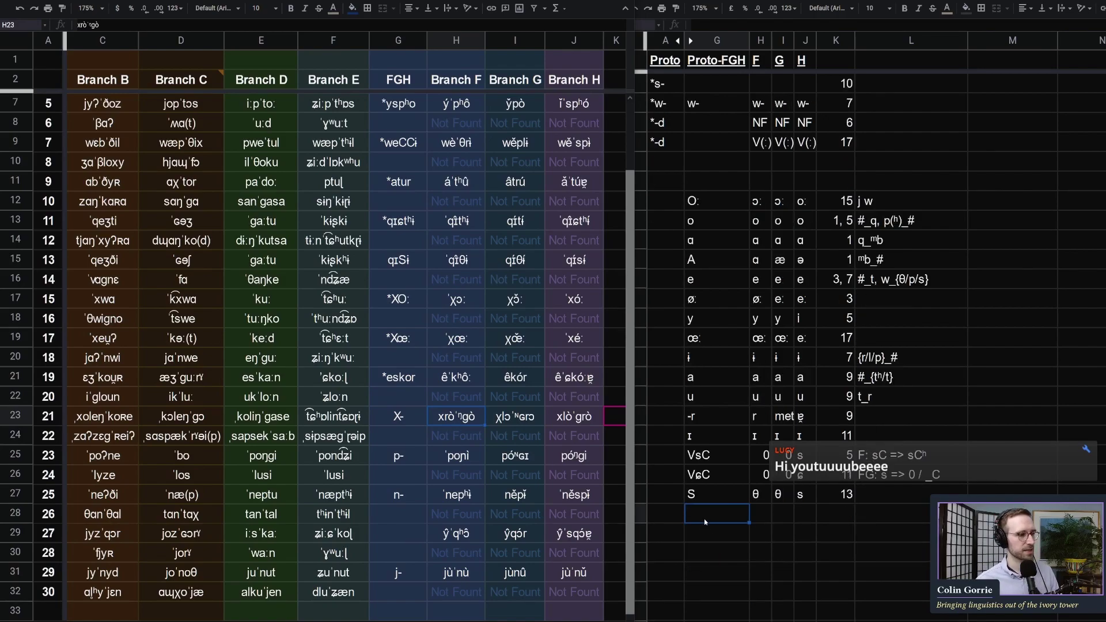
click(714, 512)
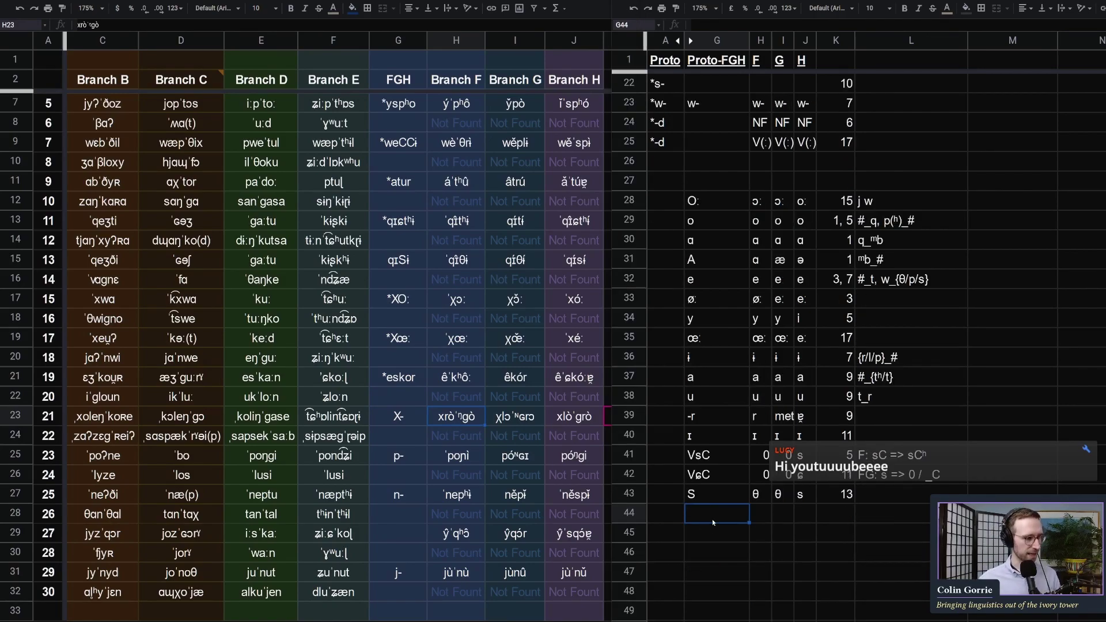
text(-r-)
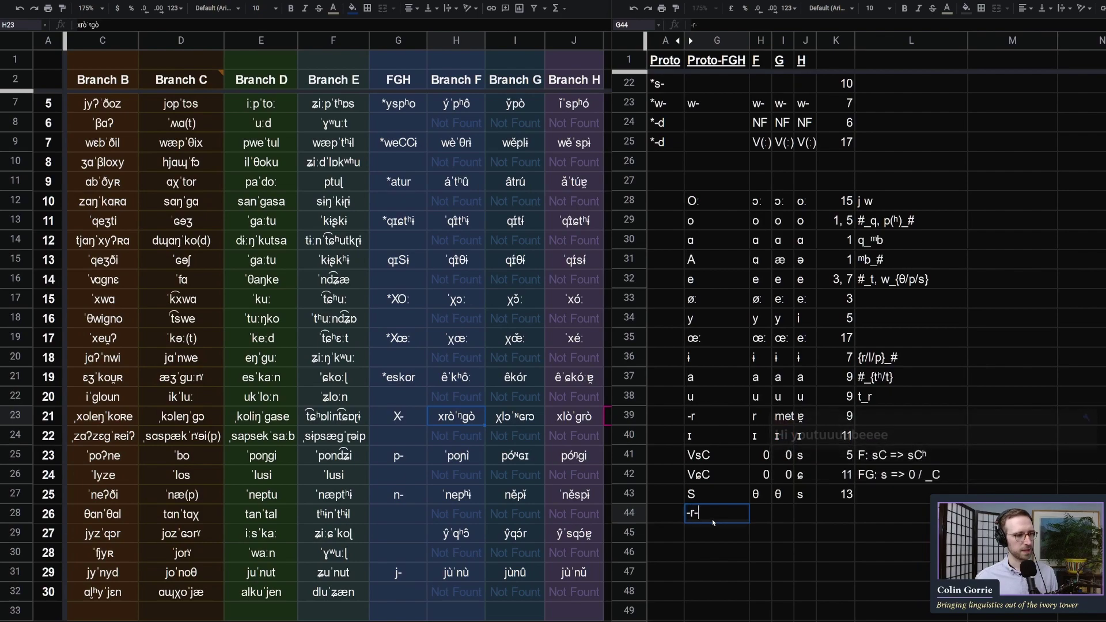
key(Escape)
Record the liquid correspondence in row 44 of the correspondence sheet: -r- for F, -l- for G and -l- for H
click(767, 518)
text(-r-)
key(Tab)
text(-k)
text(l-)
key(Tab)
text(-l-)
key(Tab)
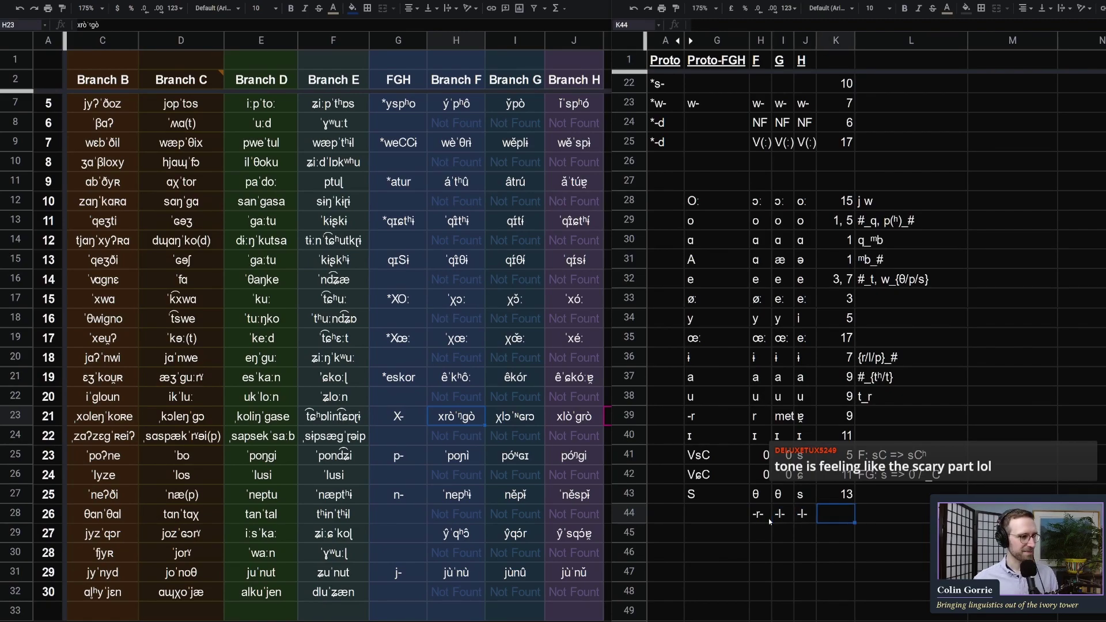
Copy the first vowel o of Branch F's word 21 into the F column of row 45 in the correspondence sheet
double_click(440, 418)
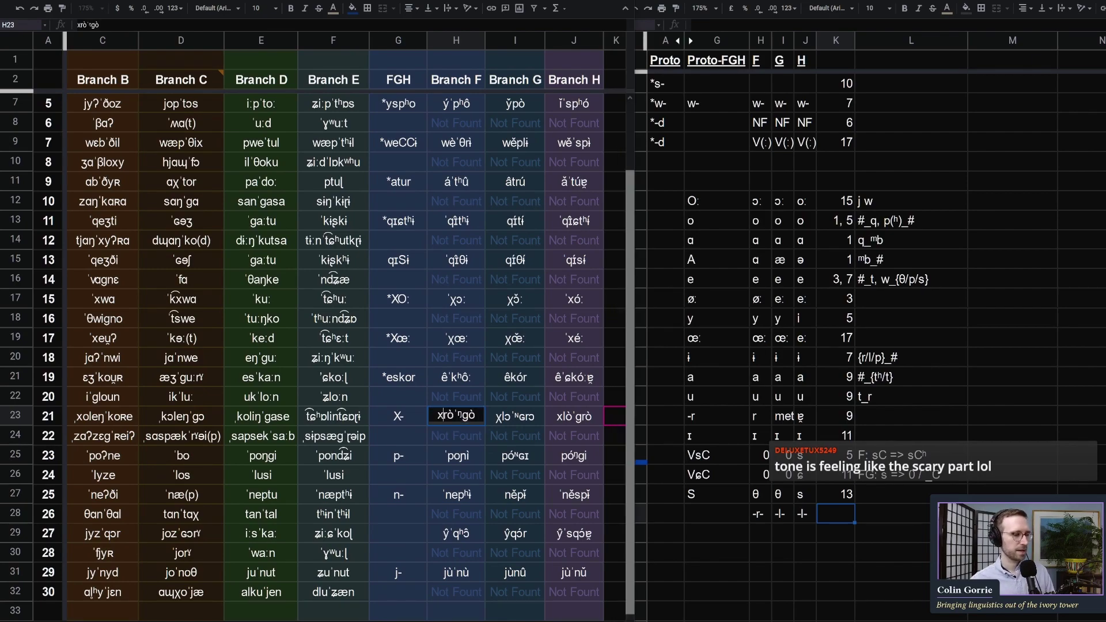
key(Tab)
click(512, 438)
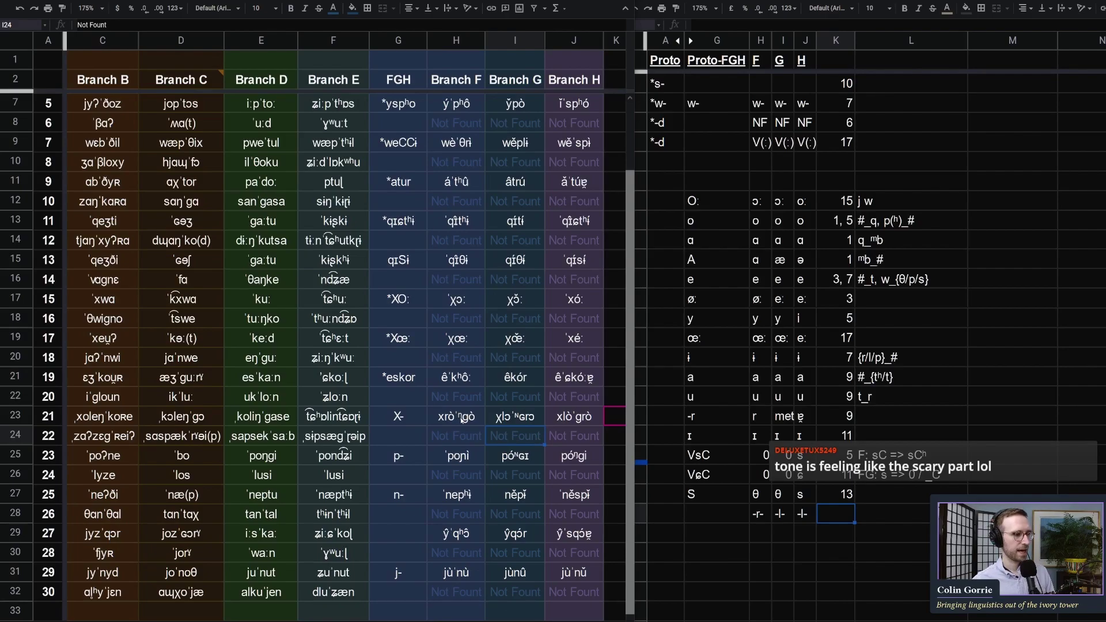
double_click(461, 420)
drag(468, 416, 458, 416)
click(447, 416)
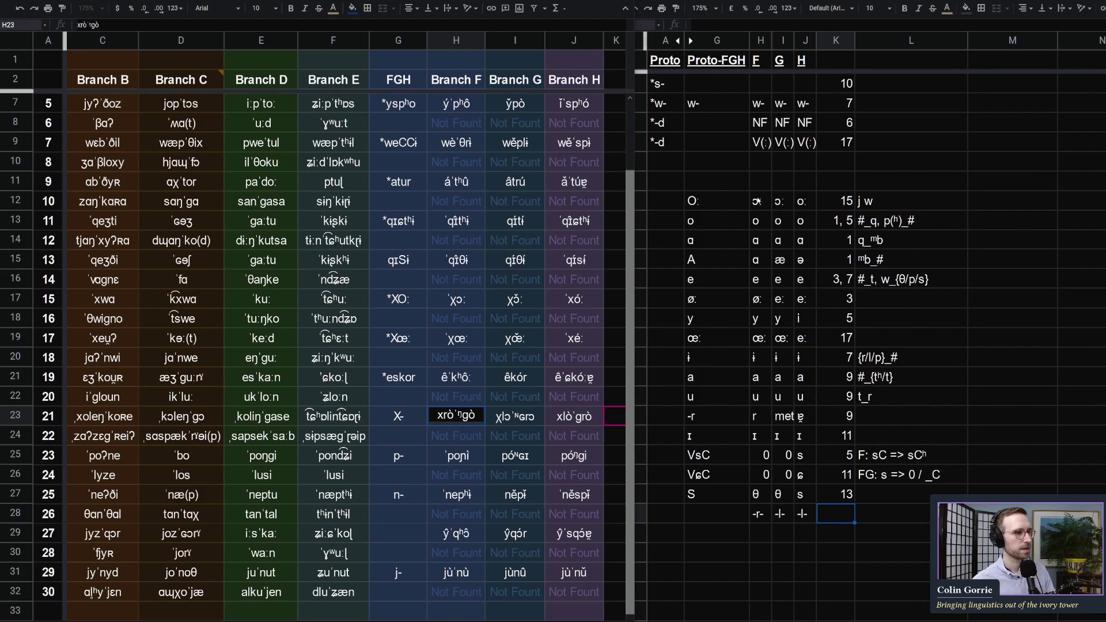
click(423, 421)
double_click(449, 417)
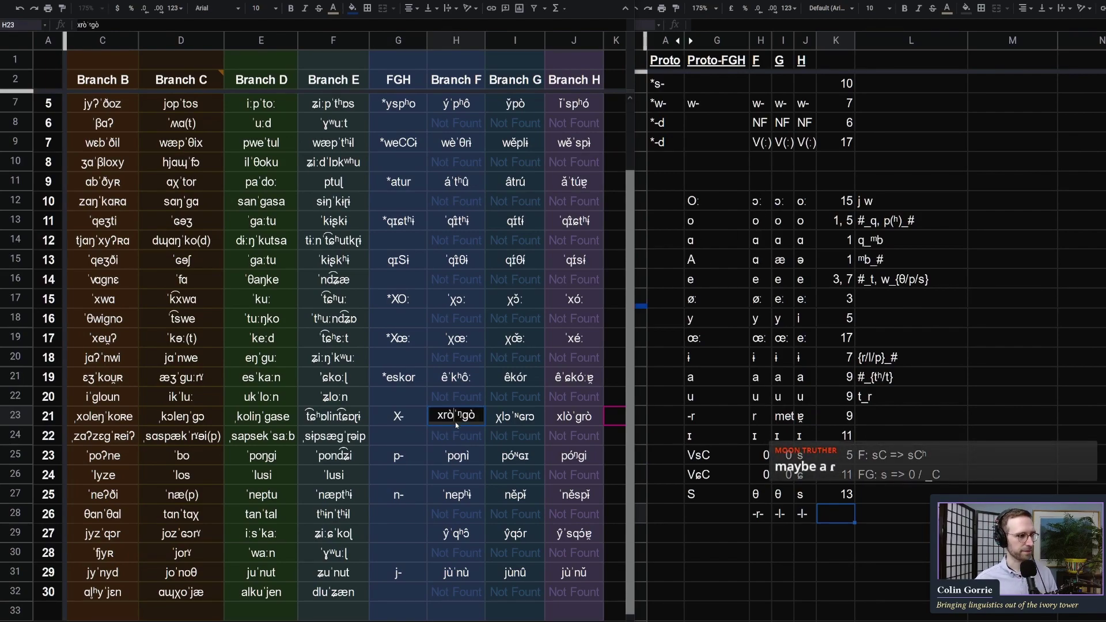
drag(453, 415, 447, 415)
key(ctrl+c)
double_click(761, 535)
key(ctrl+v)
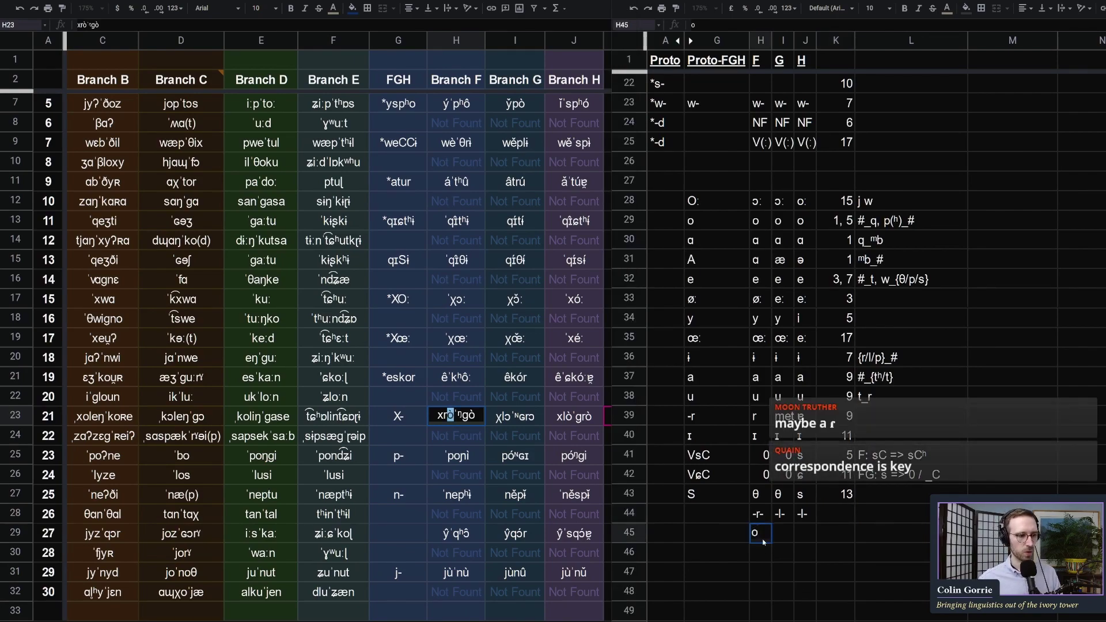
Copy the first vowel ɔ of Branch G's word 21 into row 45 under G, and enter o under H
double_click(512, 415)
drag(511, 416, 503, 415)
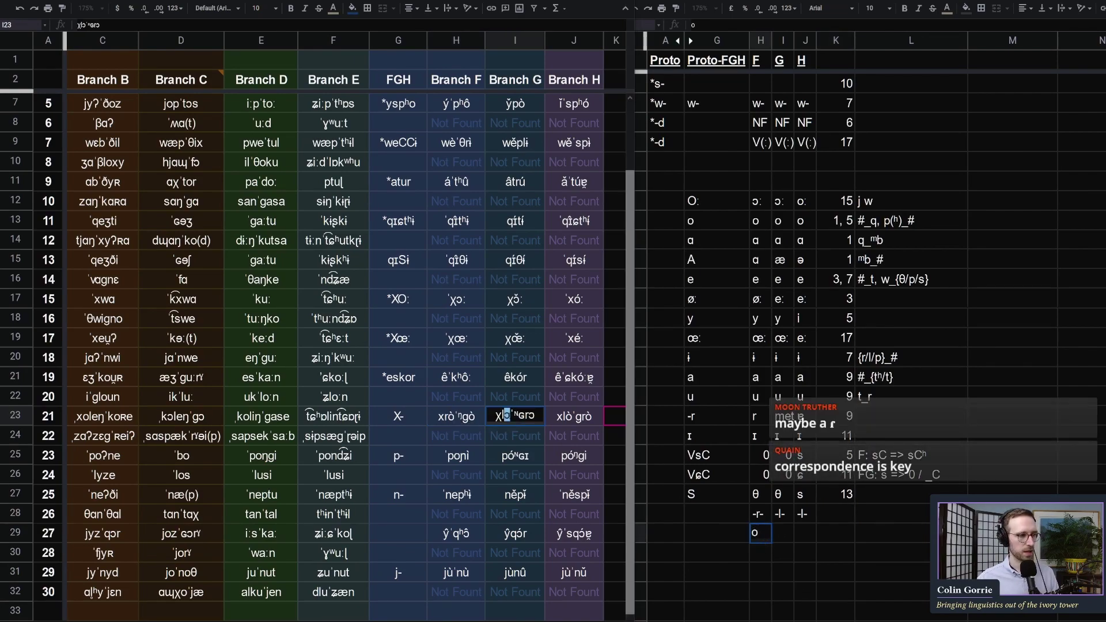
key(ctrl+c)
click(782, 531)
key(ctrl+v)
click(805, 536)
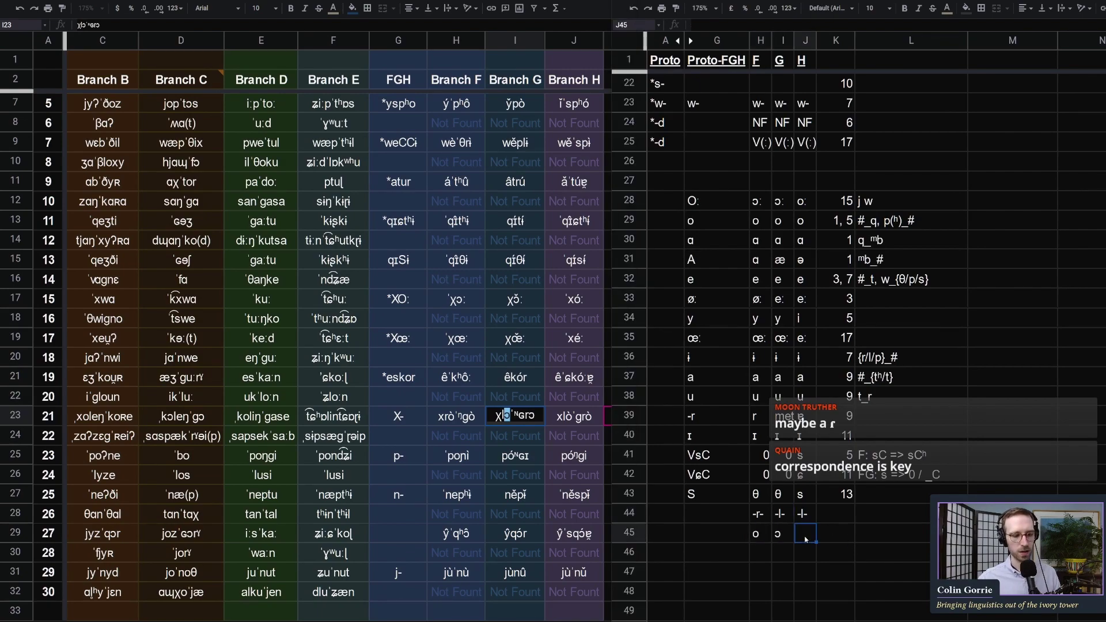
text(o)
key(Tab)
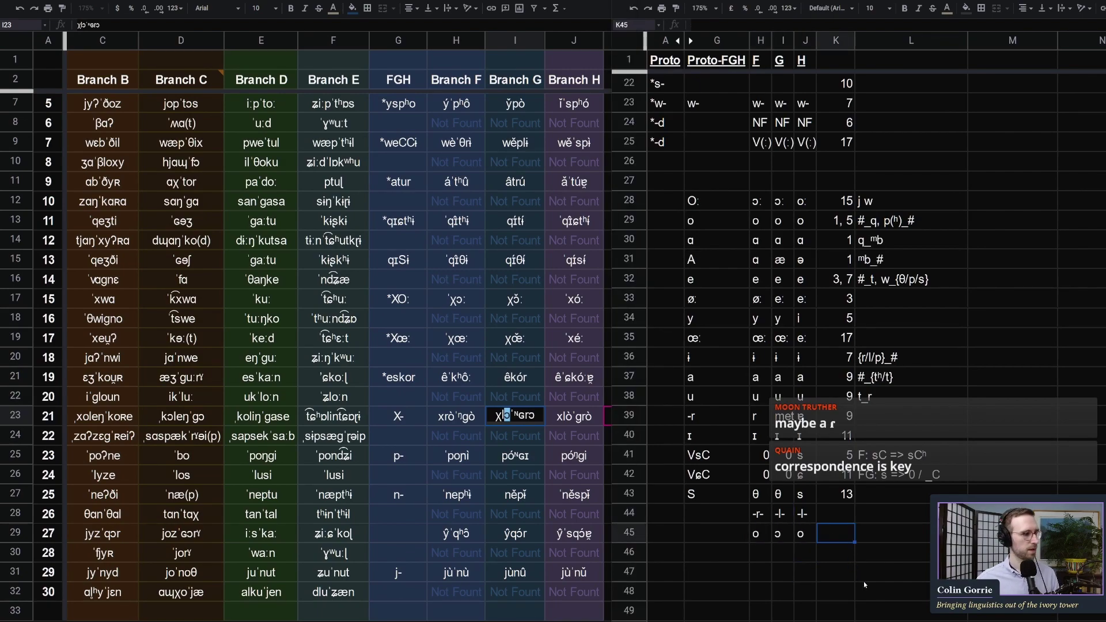
Enter 21 as the source word number for the correspondences in rows 44 and 45
text(21)
key(Up)
text(2)
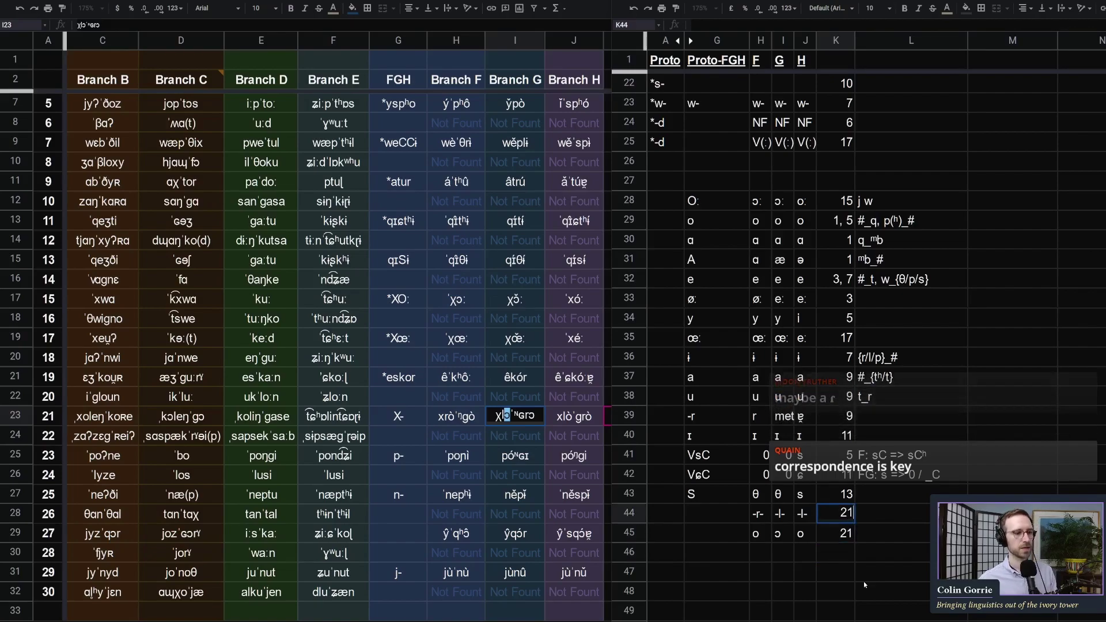
text(1)
key(Return)
Copy the prenasalized stop ᵑg from Branch F's word 21 into the F column of row 46
key(Down)
key(Left)
key(Left)
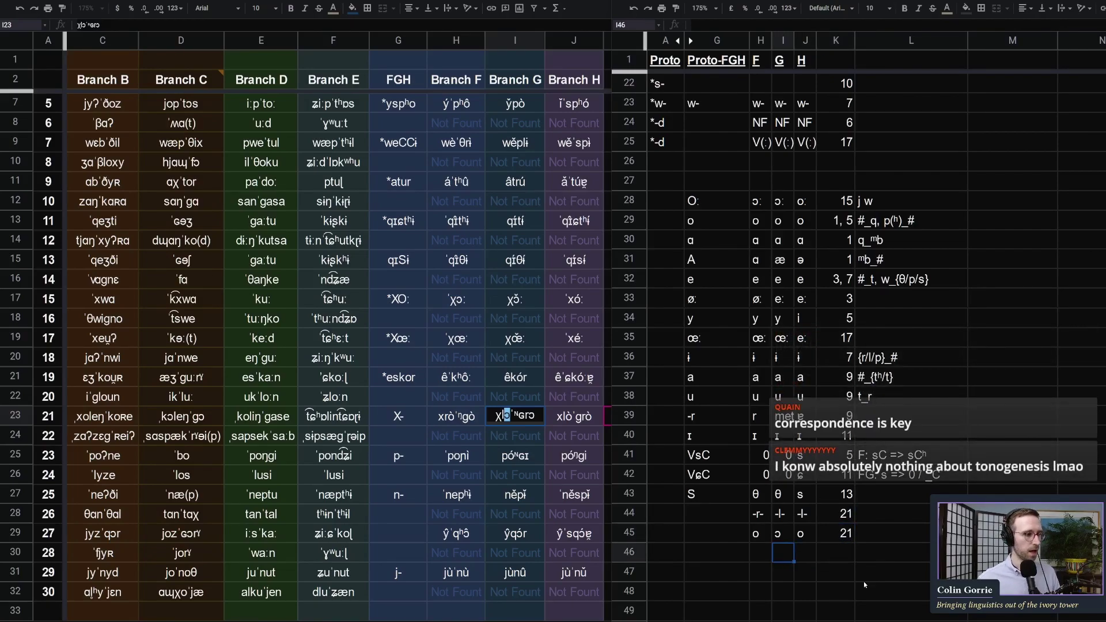
key(Left)
key(alt+Tab)
key(Left)
key(Left)
key(Left)
key(shift+Left)
key(shift+Left)
key(Right)
key(shift+Right)
key(shift+Right)
key(ctrl+c)
key(alt+Tab)
key(ctrl+v)
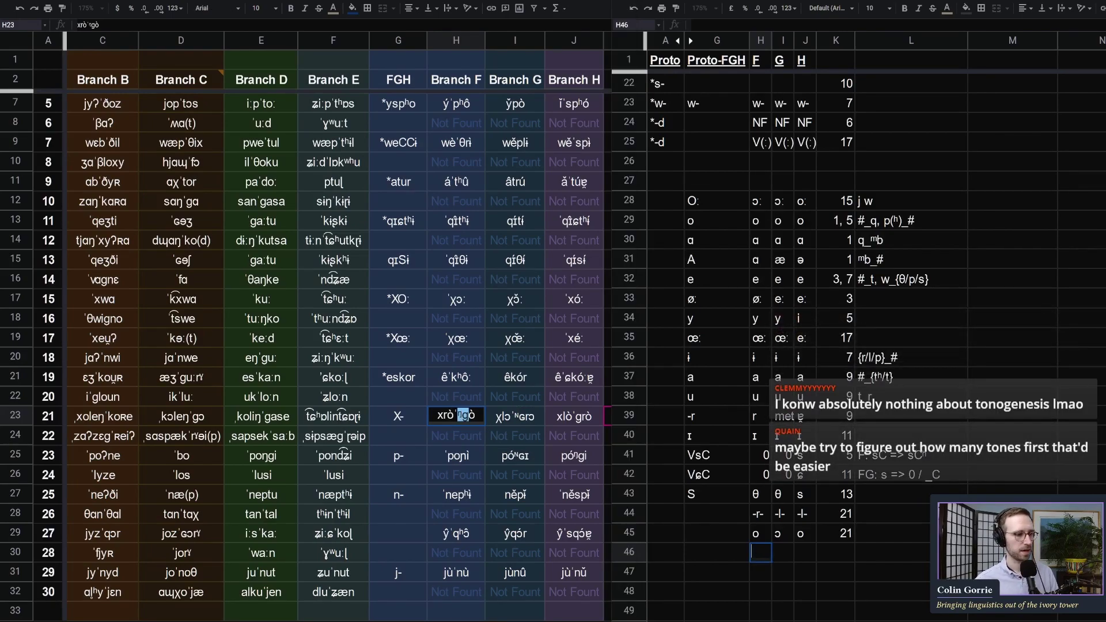
Copy the prenasalized stop ᶰɢ from Branch G's word 21 into row 46 under G, and enter g under H
key(alt+Tab)
key(Tab)
key(Return)
key(Left)
key(Left)
key(shift+Left)
key(shift+Left)
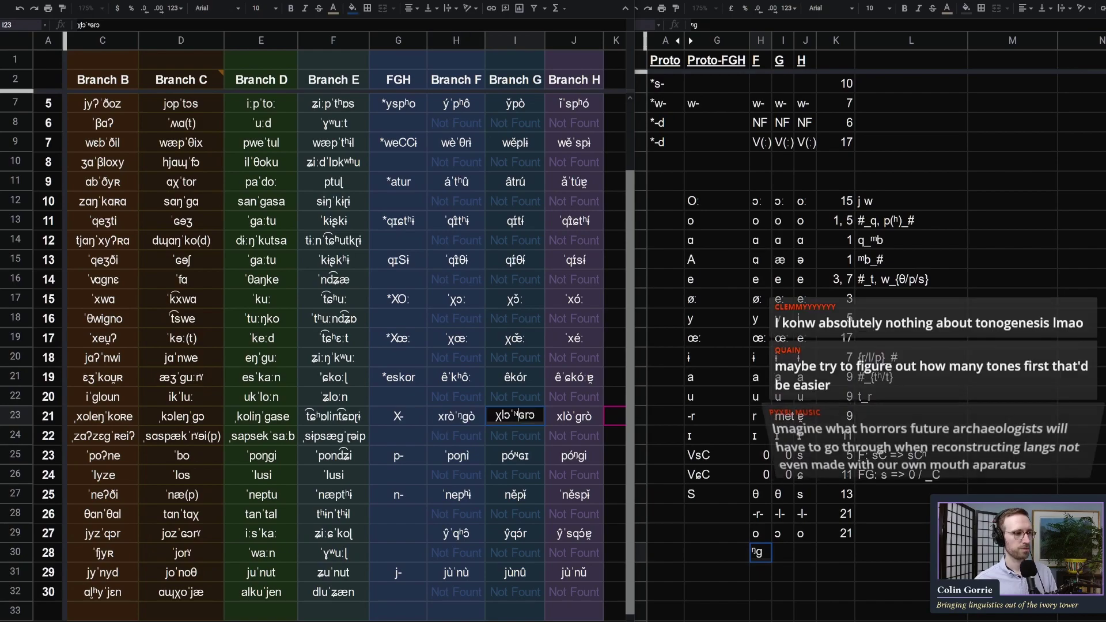
click(774, 555)
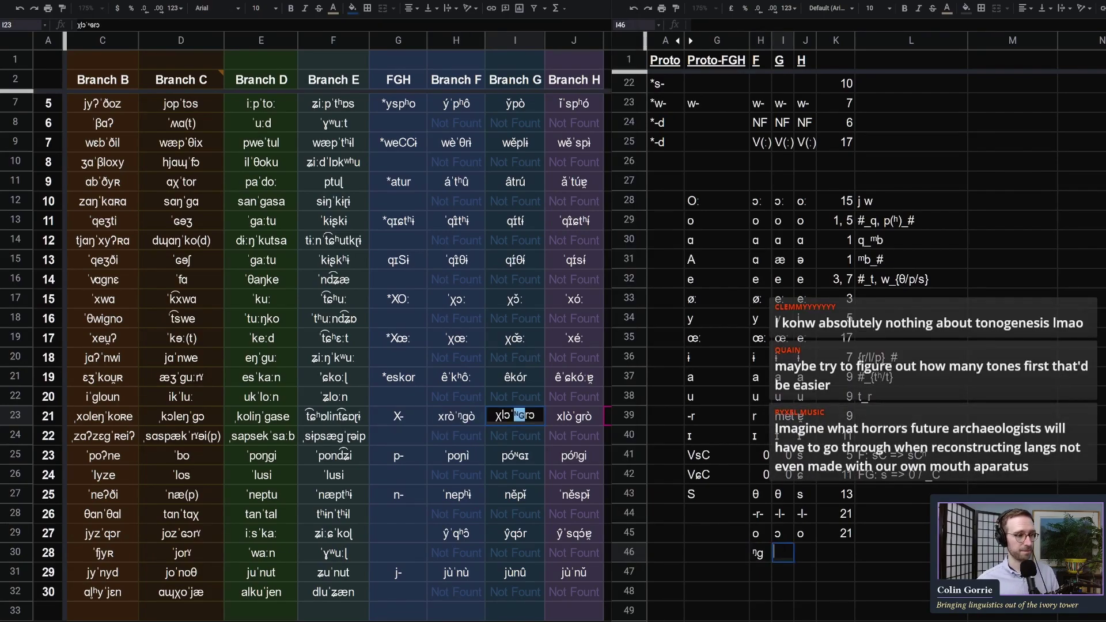
key(Tab)
text(g)
click(811, 600)
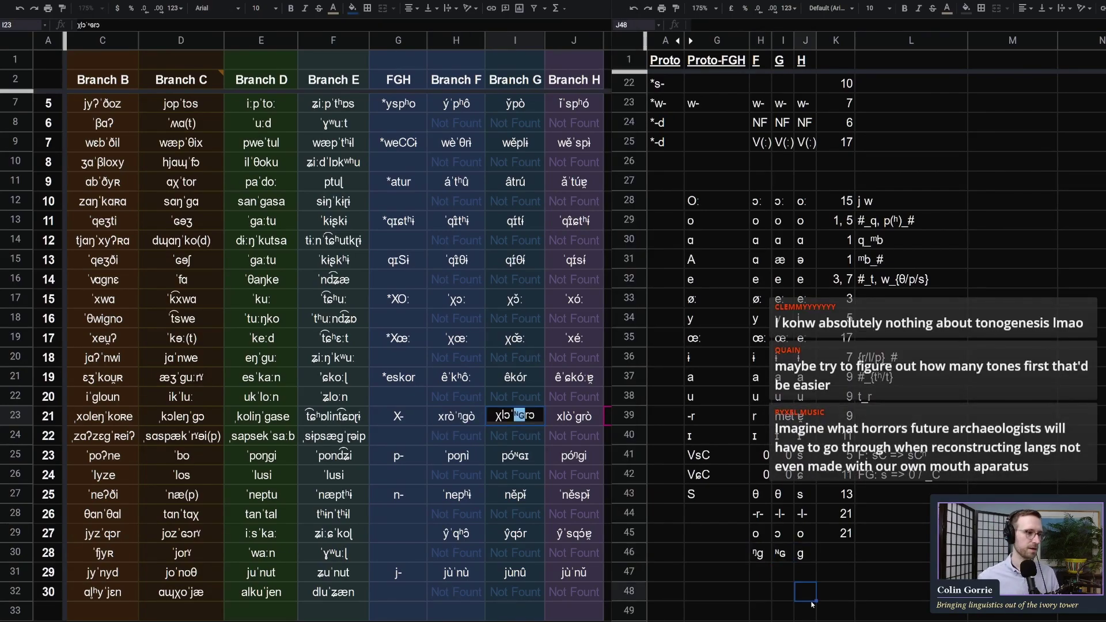
Enter a dash in the F column of row 47 to mark the missing reflex
click(769, 577)
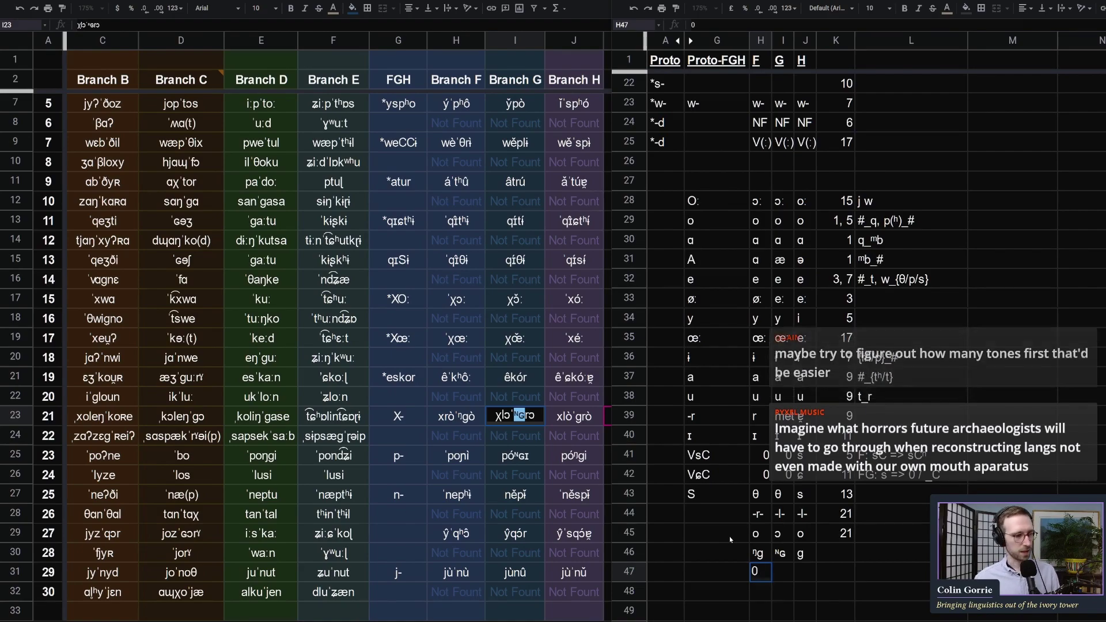
text(0)
key(Tab)
text(-)
key(Escape)
key(shift+Tab)
text(-)
key(Tab)
Set the F and G reflexes of the VsC and VɕC correspondences in rows 41 and 42 to dashes
click(760, 455)
text(-)
key(Return)
text(-)
key(Tab)
text(-)
key(Up)
text(-)
Enter r under both G and H in row 47
click(773, 579)
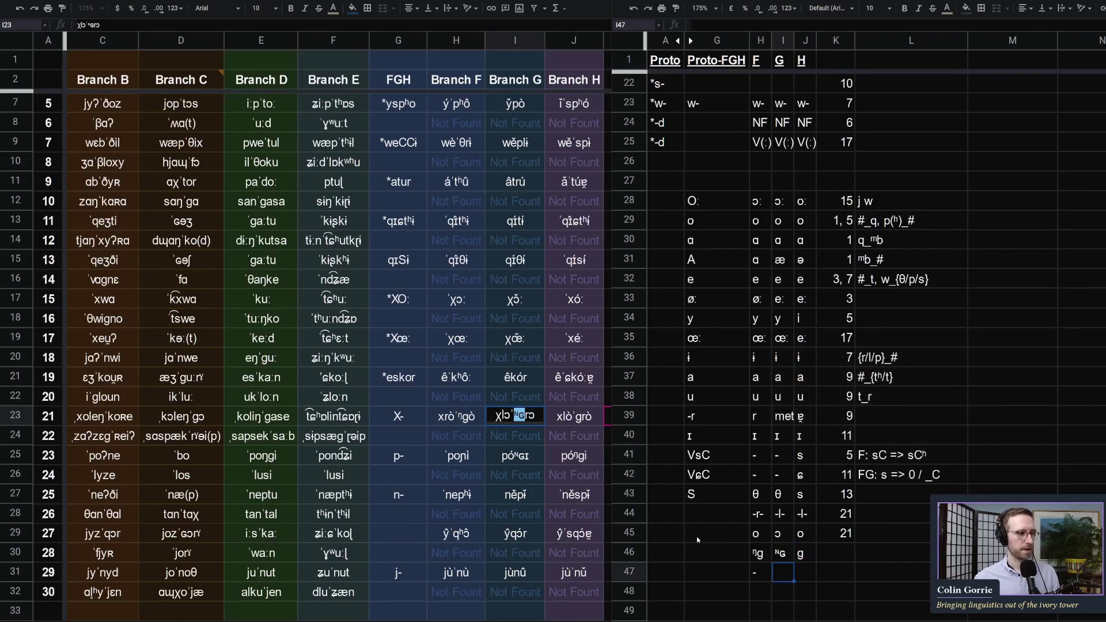
text(r)
key(Tab)
text(r)
key(Tab)
Enter 21 as the source word number for the correspondences in rows 46 and 47
key(Up)
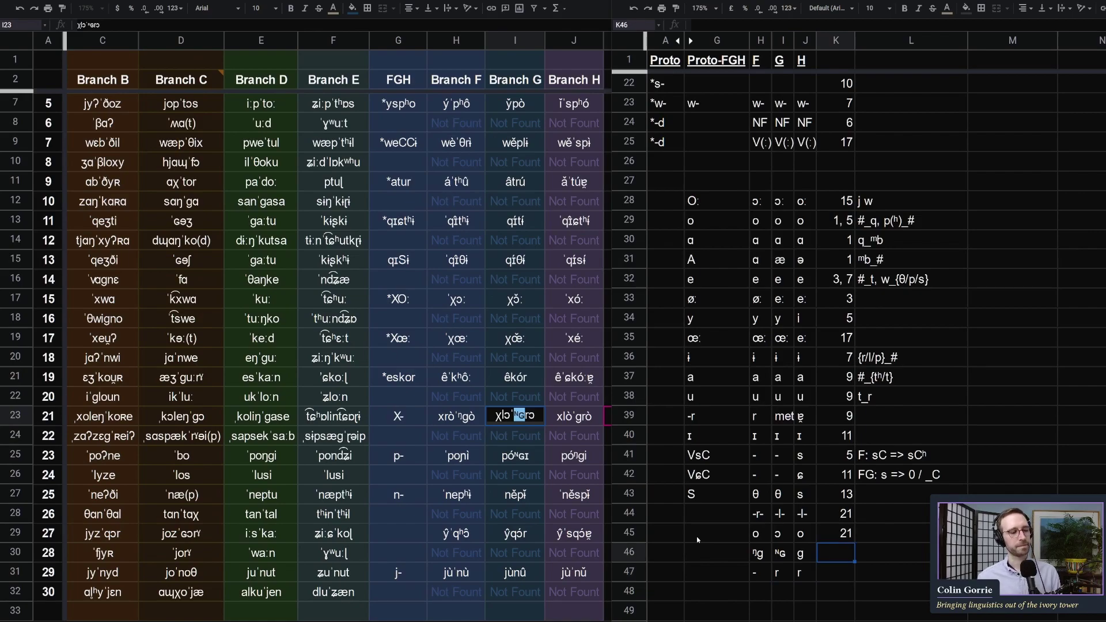
text(21)
key(Return)
text(21)
key(Return)
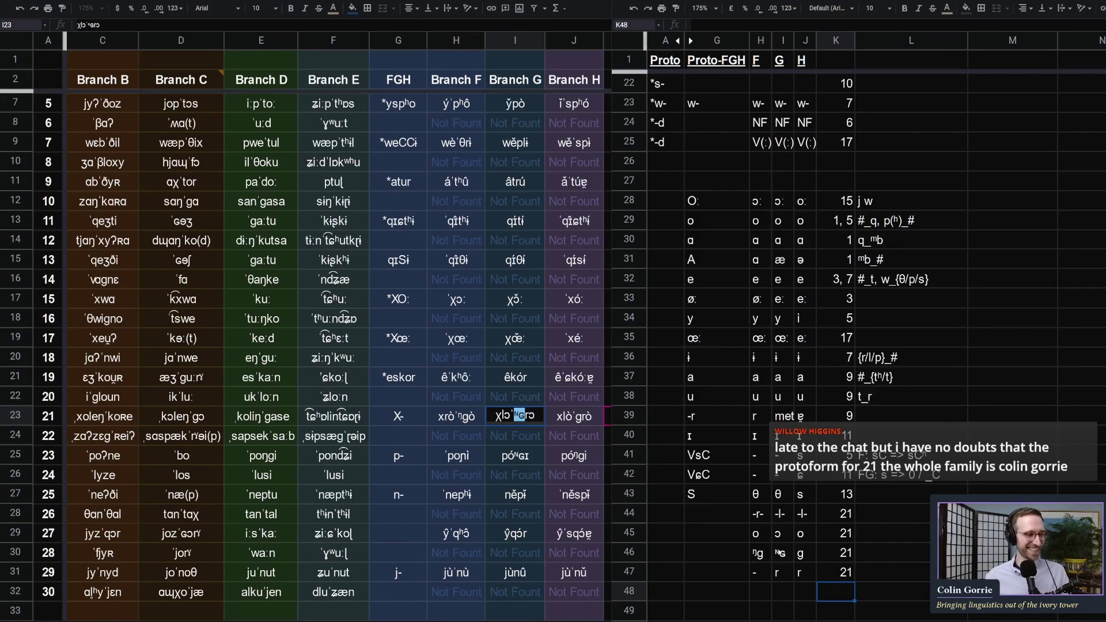
Enter l as the Proto-FGH sound for the liquid correspondence in row 44
click(755, 533)
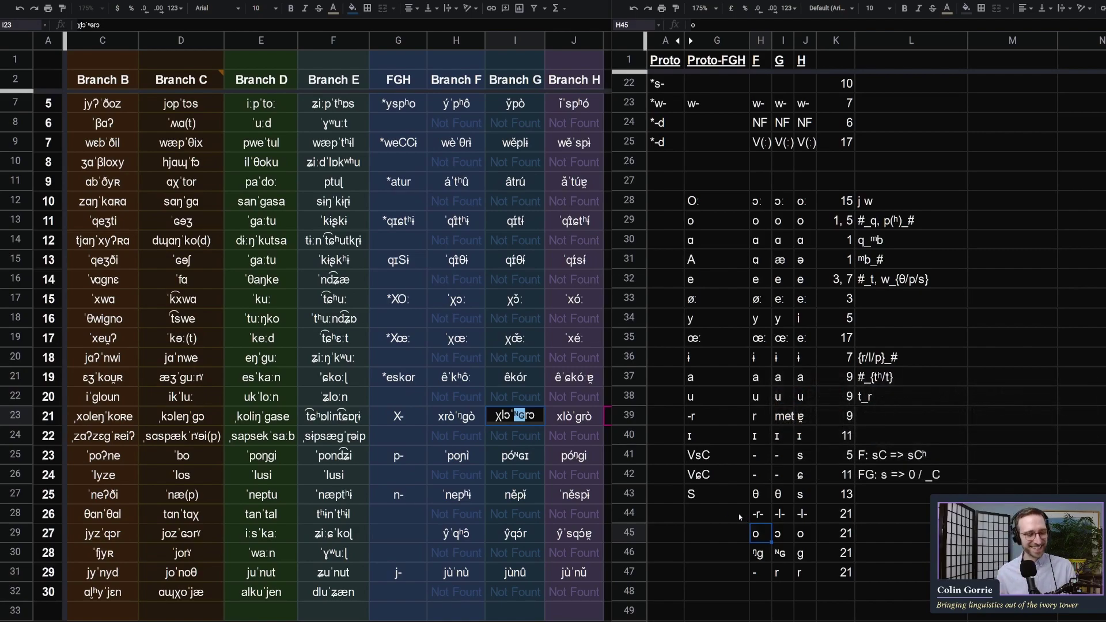
click(702, 514)
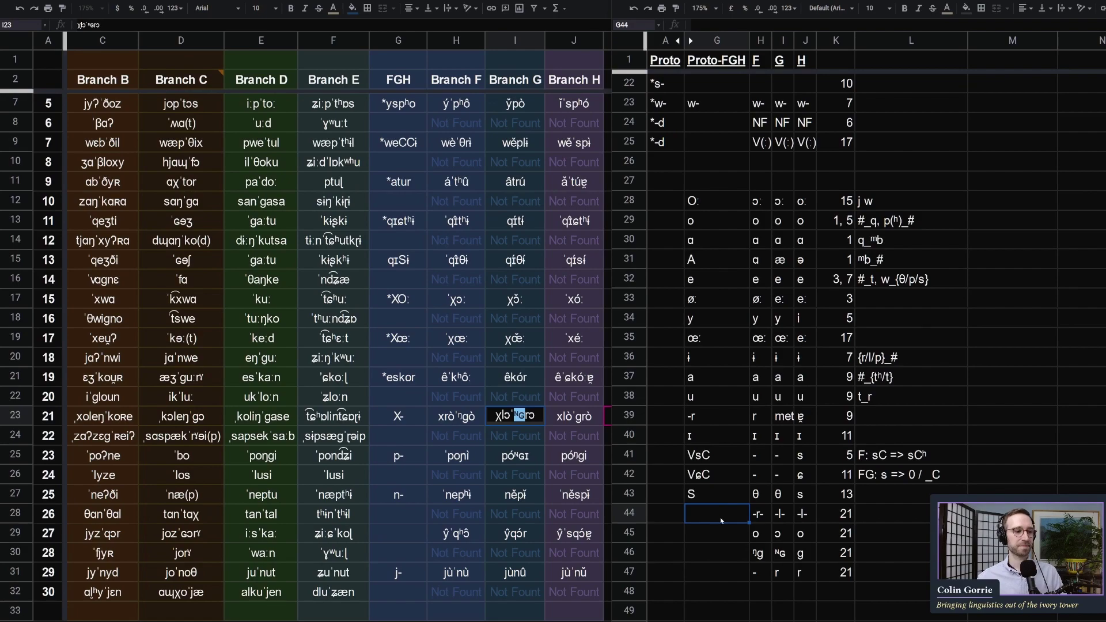
key(Right)
key(Right)
key(Right)
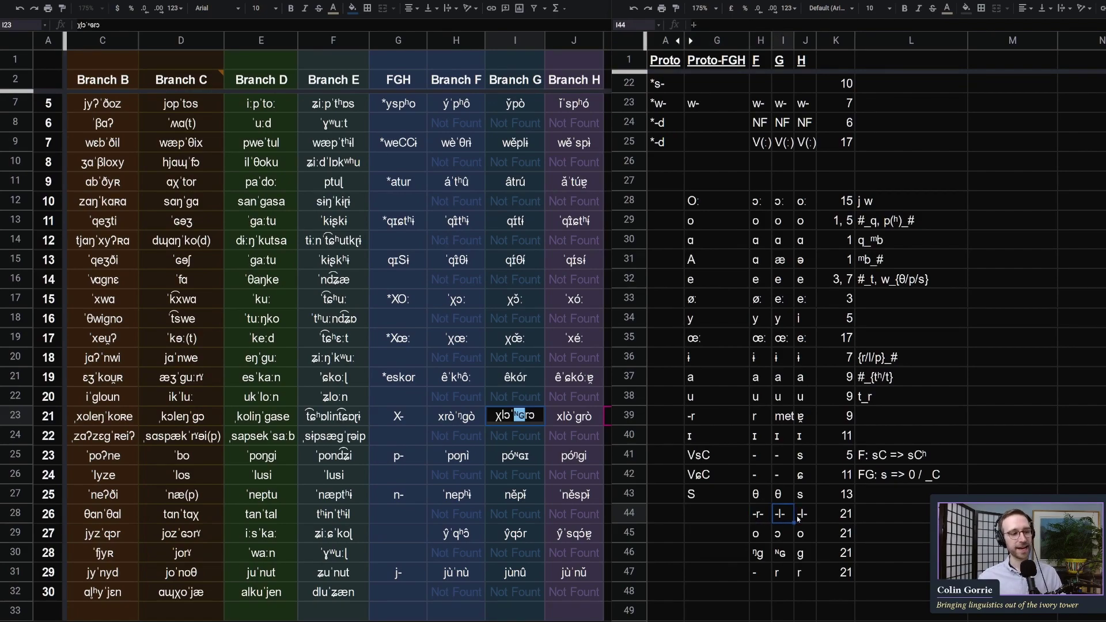
click(712, 514)
text(l)
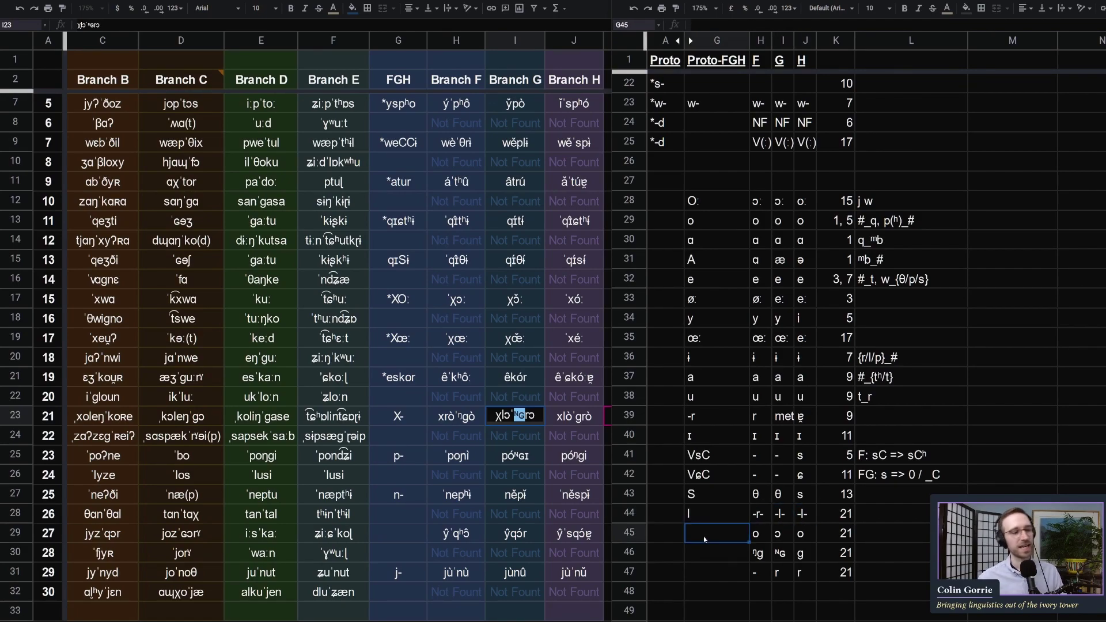
Enter r as the Proto-FGH sound in row 47 and set its G and H reflexes to -r-
click(742, 572)
text(r)
key(Return)
click(780, 572)
text(-r-)
click(801, 576)
text(-r-)
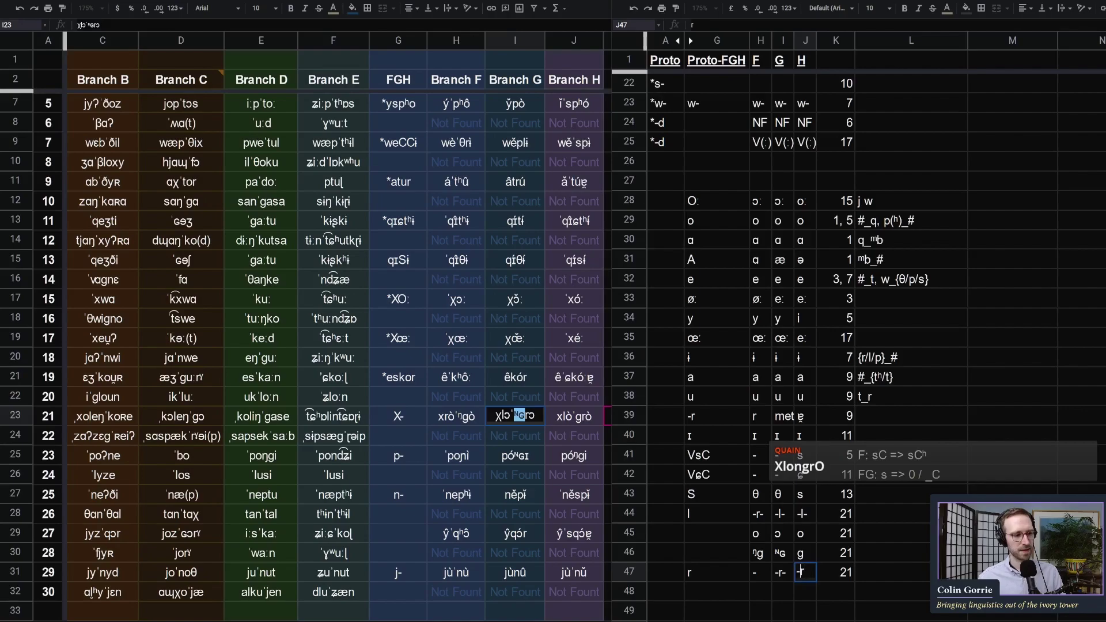
key(Return)
Enter ᴺG as the Proto-FGH sound in row 46, copying the superscript ᴺ from the Branch G form of word 21
click(717, 537)
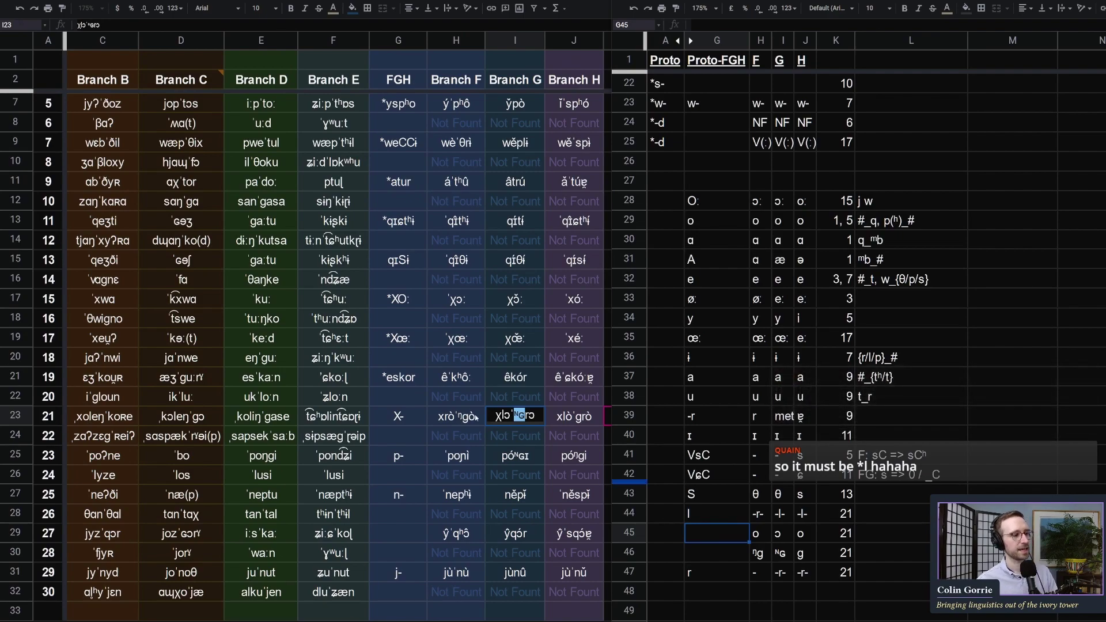
click(457, 416)
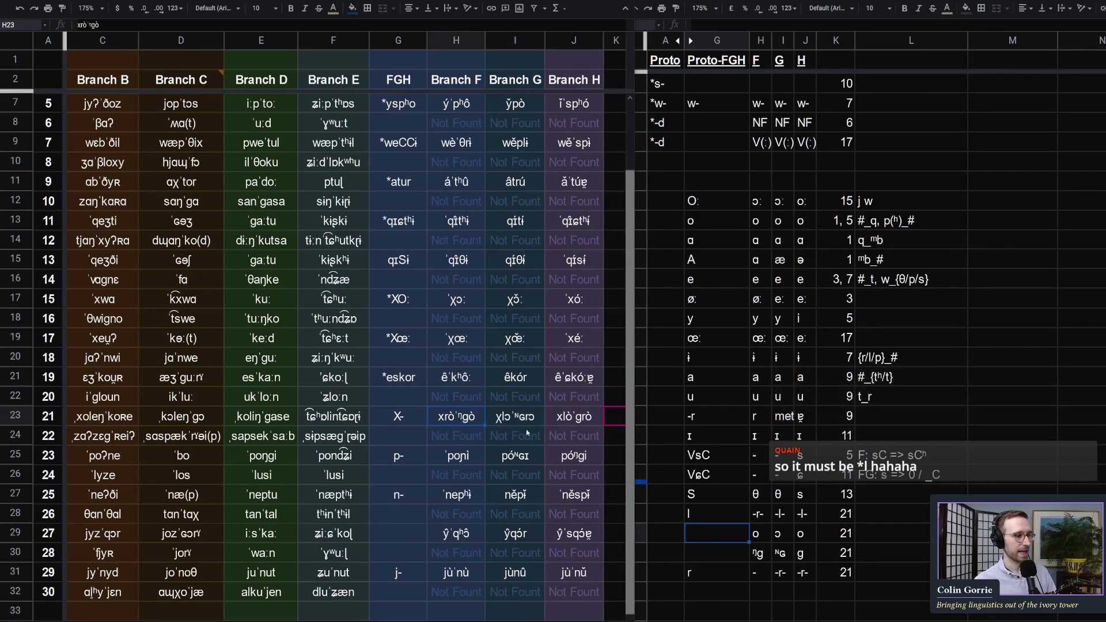
click(710, 551)
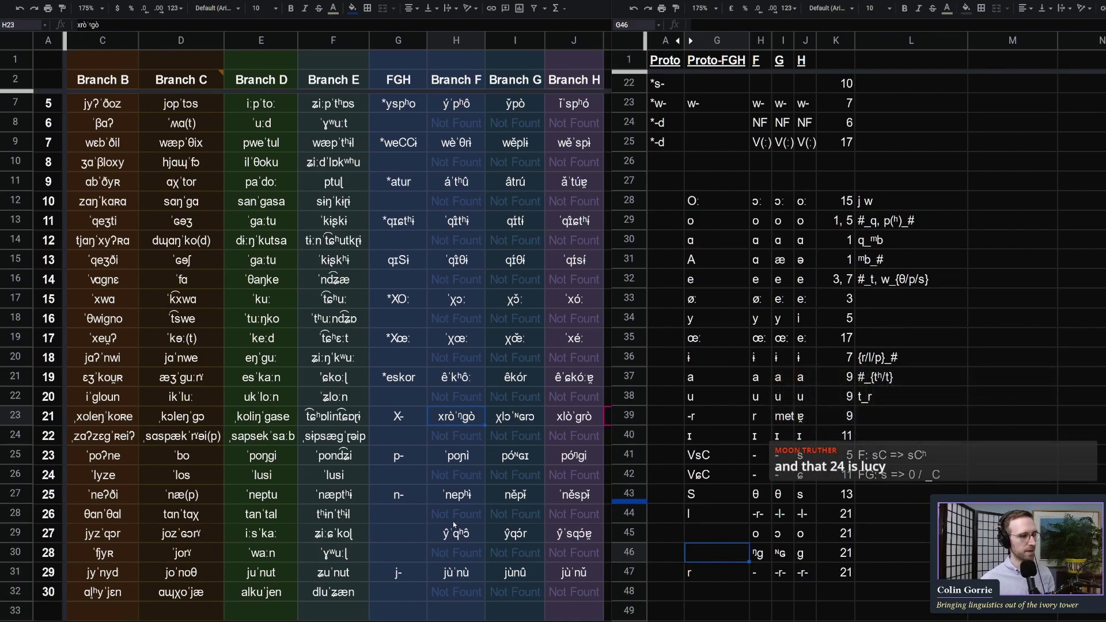
click(510, 416)
double_click(513, 417)
drag(514, 416, 519, 416)
key(ctrl+c)
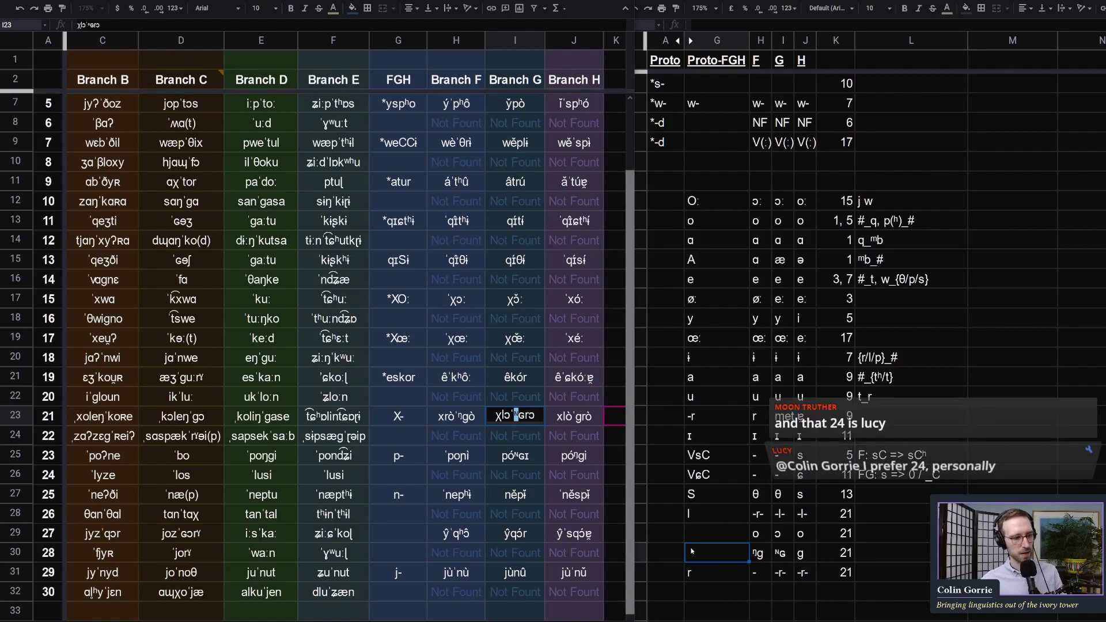
double_click(696, 553)
key(ctrl+v)
text(G)
key(Return)
Copy the word 21 vowel correspondence from row 45 into a new row directly below the o correspondence in row 29
key(Up)
key(Up)
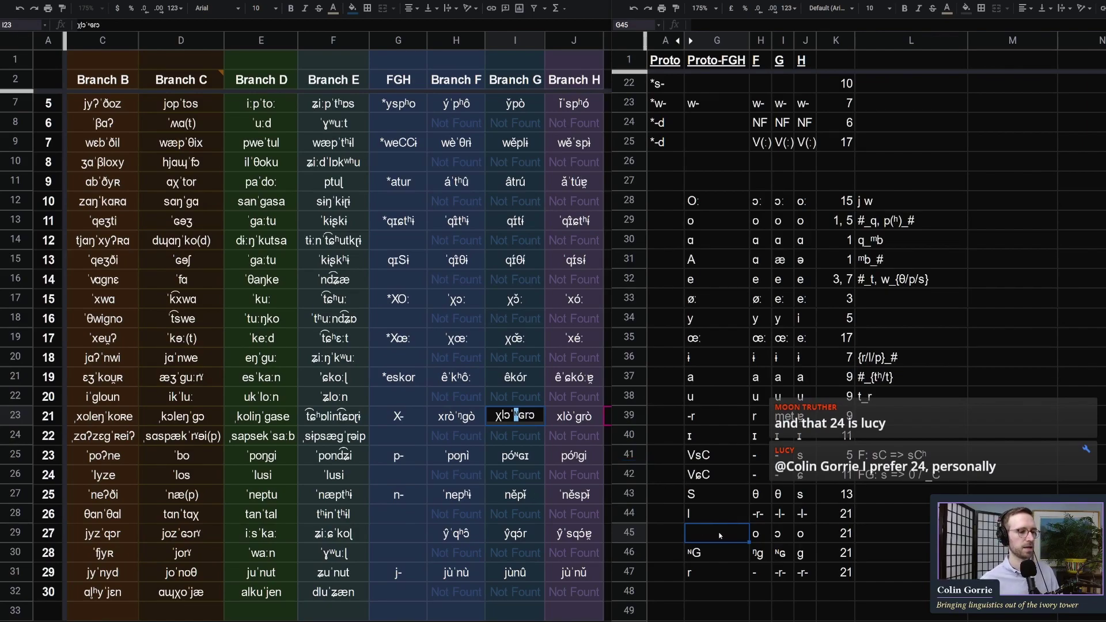
scroll(766, 439, up, 2)
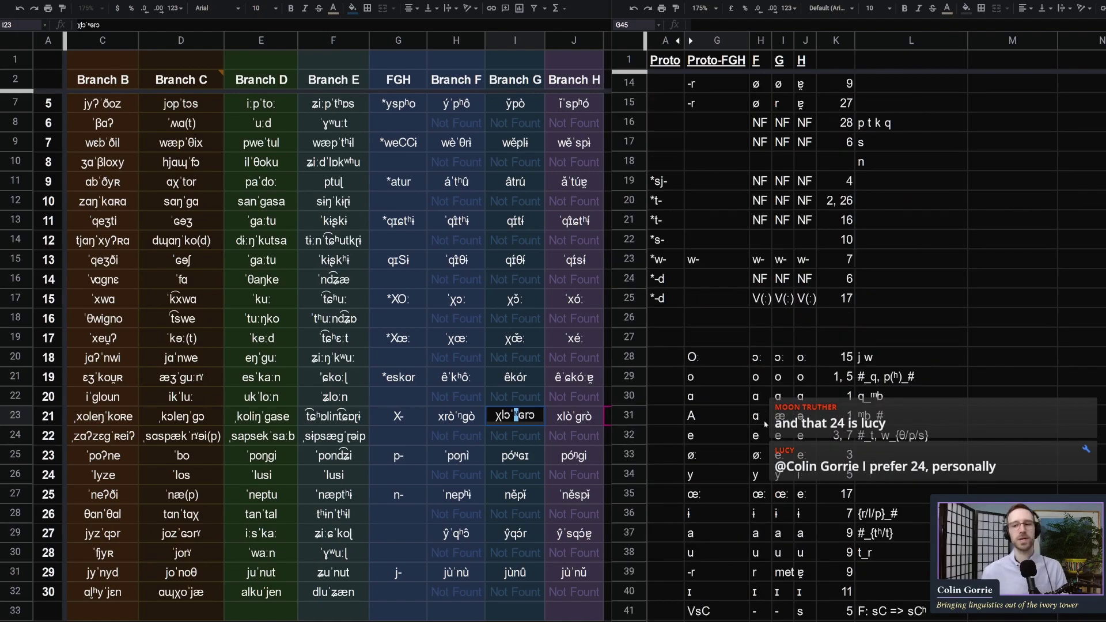
scroll(765, 432, up, 1)
scroll(765, 424, down, 3)
scroll(765, 425, down, 3)
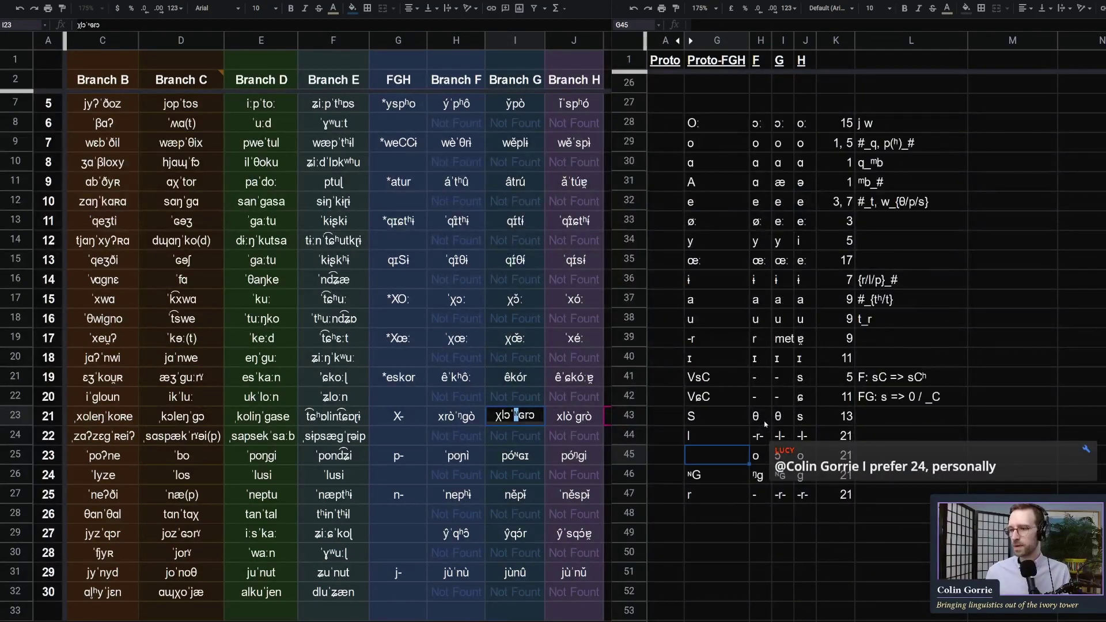
scroll(724, 314, up, 1)
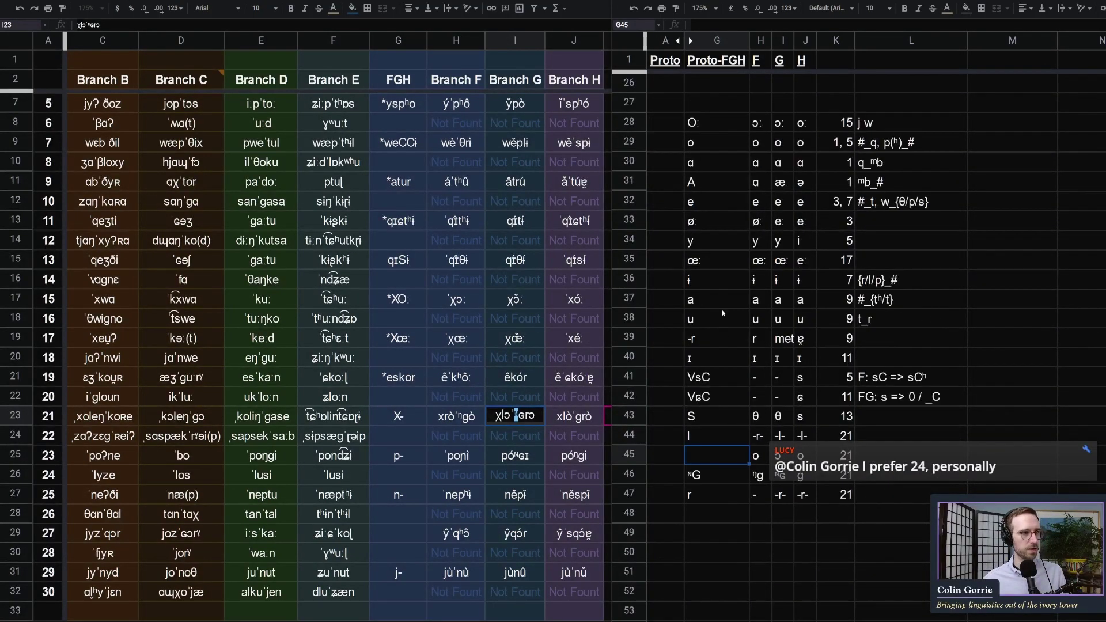
click(629, 454)
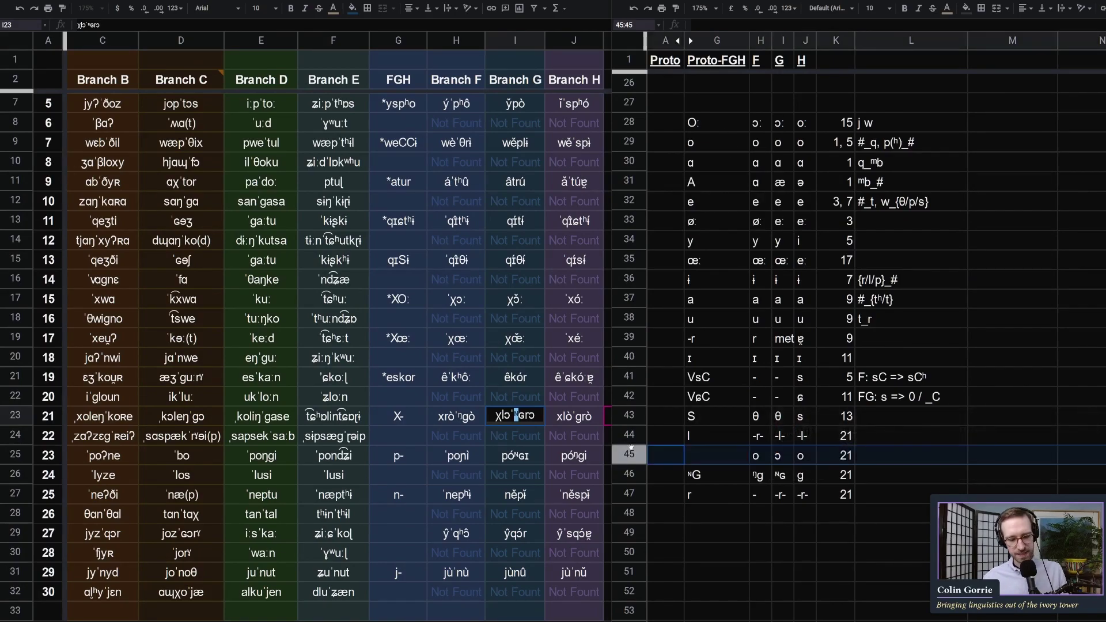
click(629, 161)
right_click(629, 161)
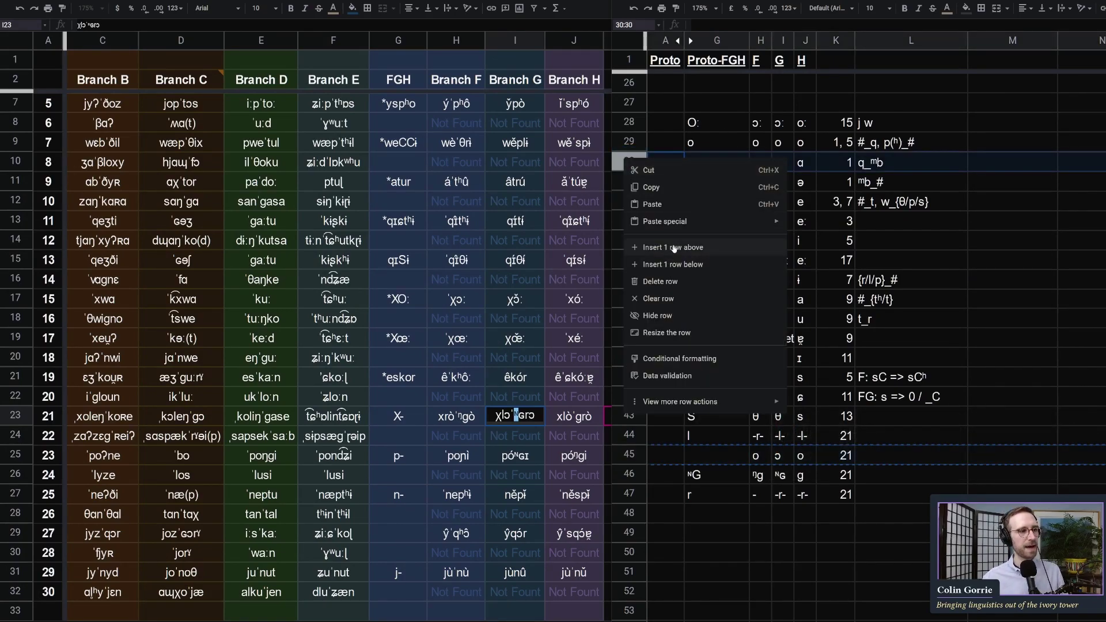
click(672, 244)
text(o	ɔ	o	21)
Delete the original word 21 vowel correspondence row, now row 46
click(629, 475)
right_click(629, 474)
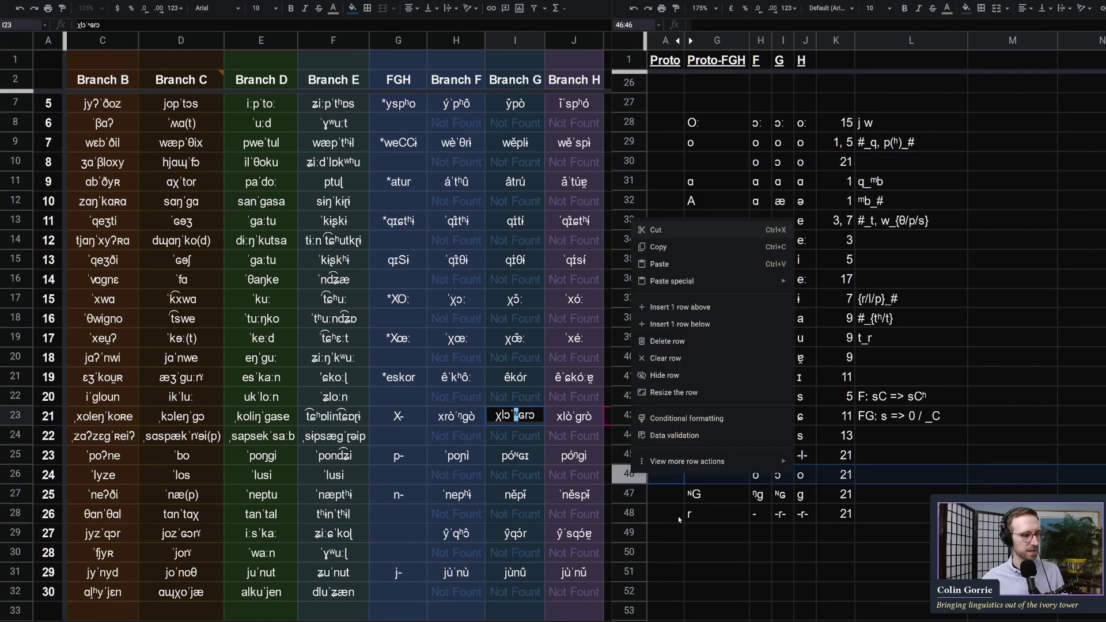
click(678, 342)
Compare the F, G and H reflexes of the back rounded vowel correspondences in rows 28 to 30
click(714, 123)
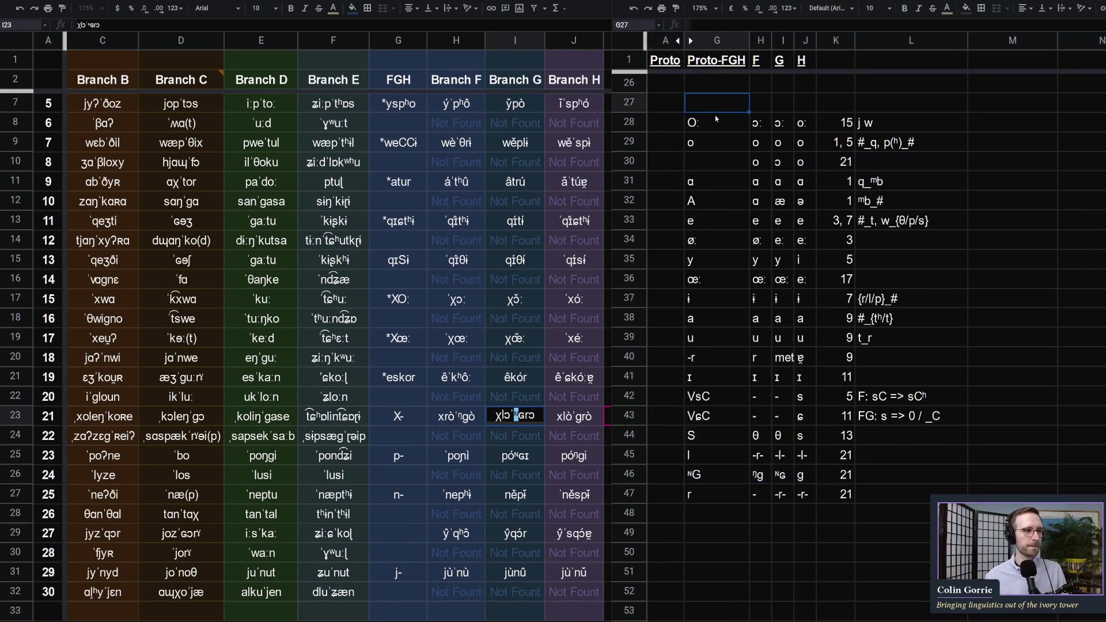
click(714, 146)
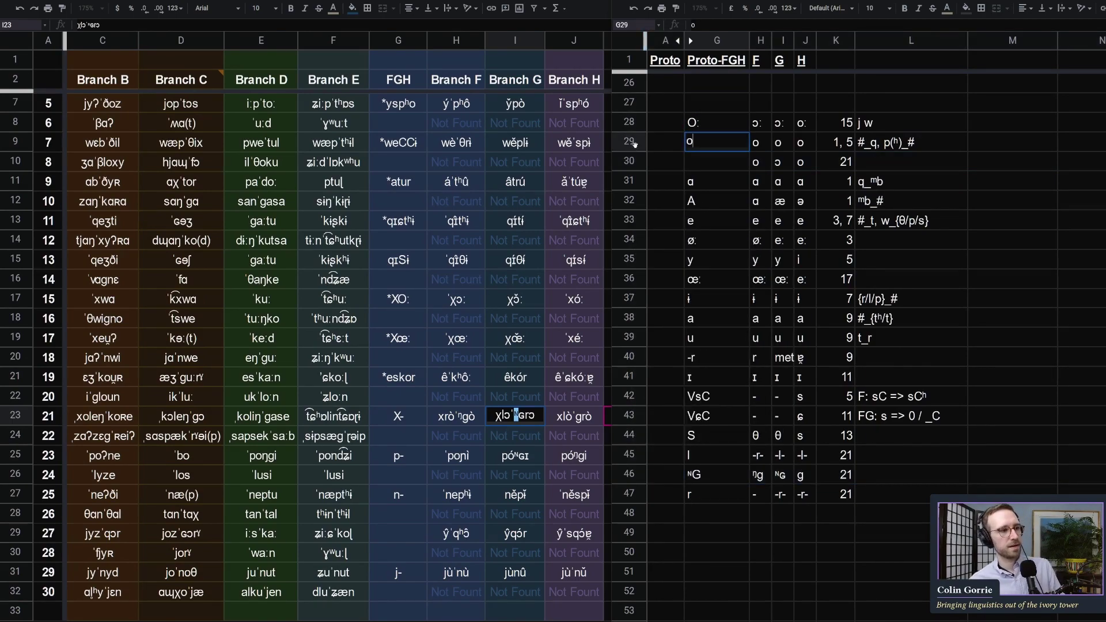
key(shift+space)
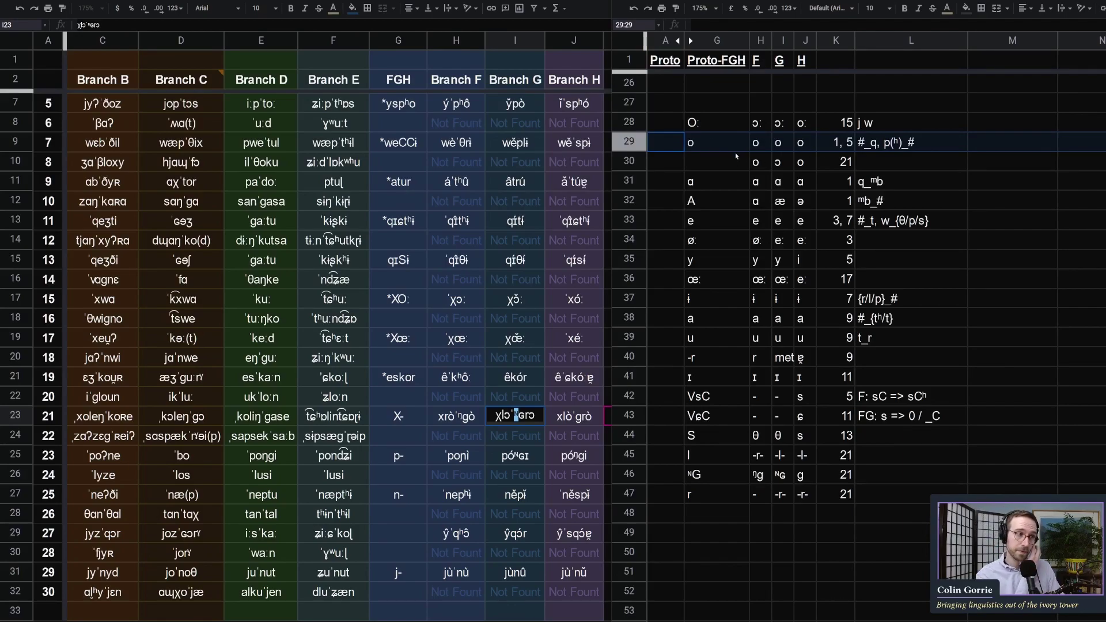
click(714, 111)
double_click(701, 125)
drag(696, 122, 686, 122)
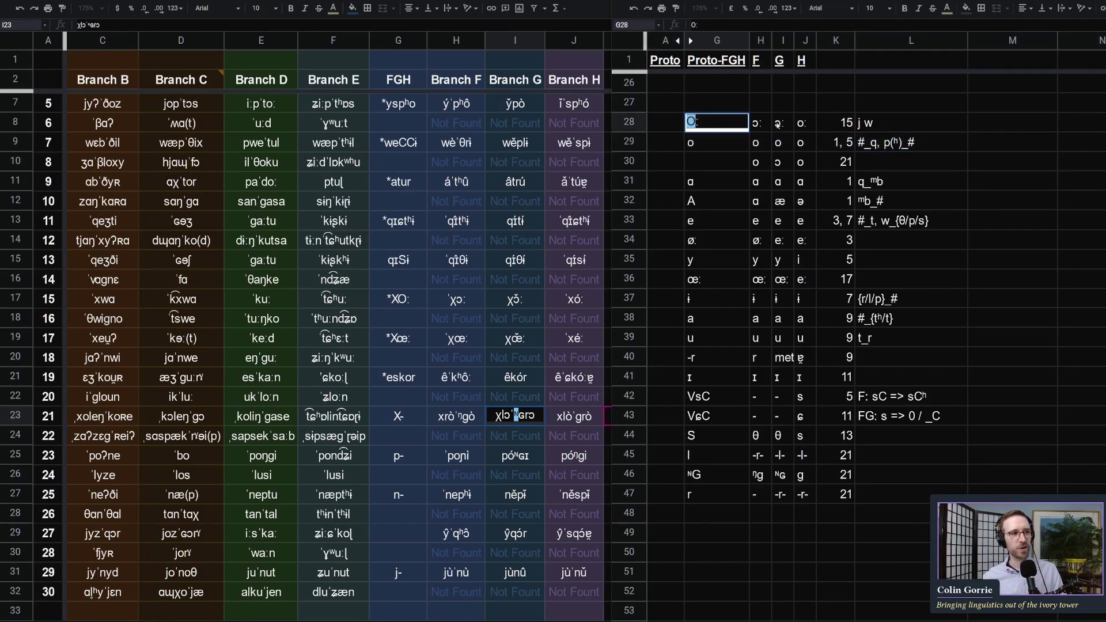
click(782, 125)
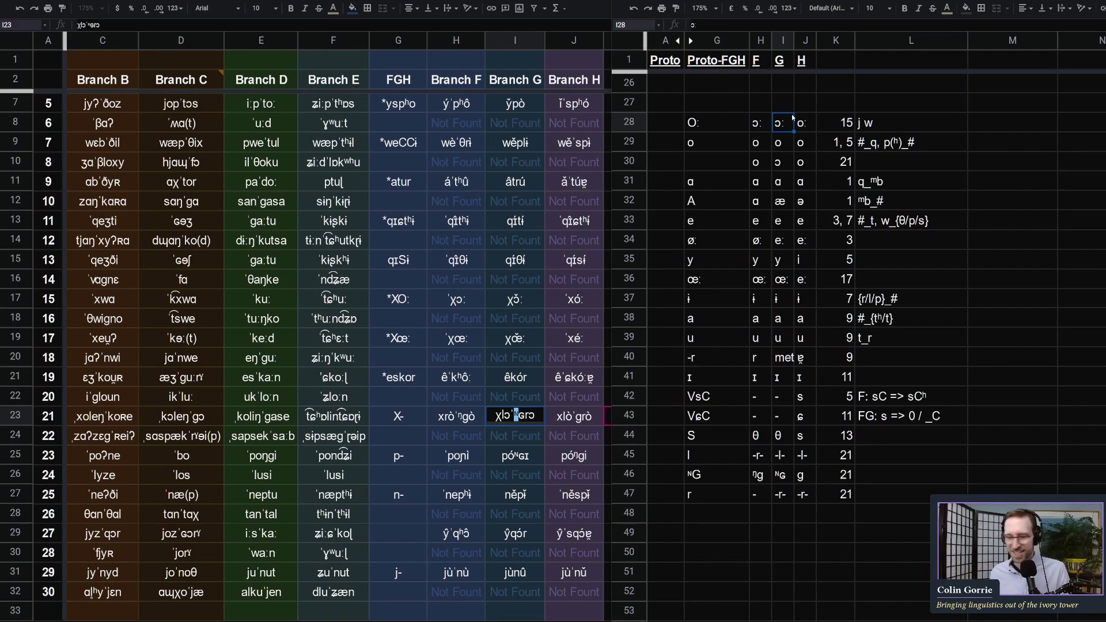
click(760, 161)
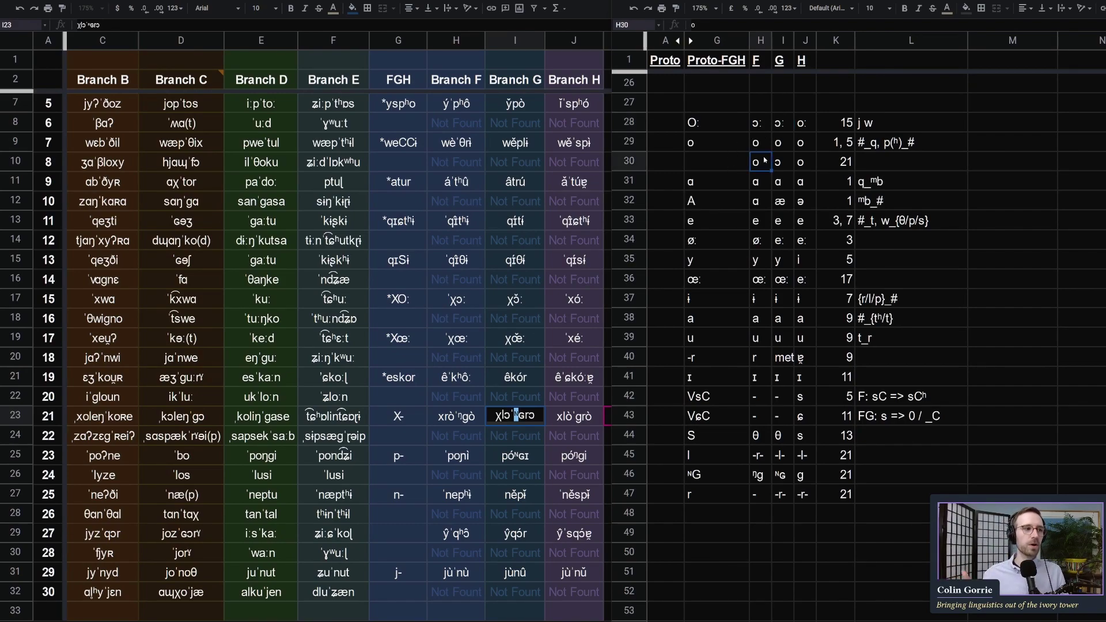
click(783, 167)
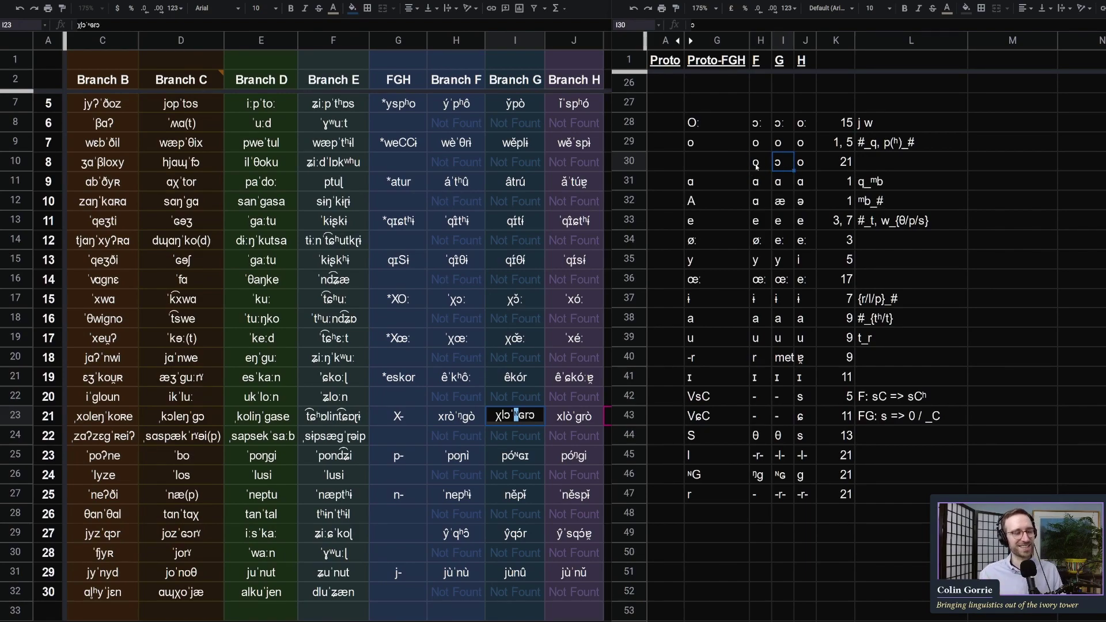
click(434, 500)
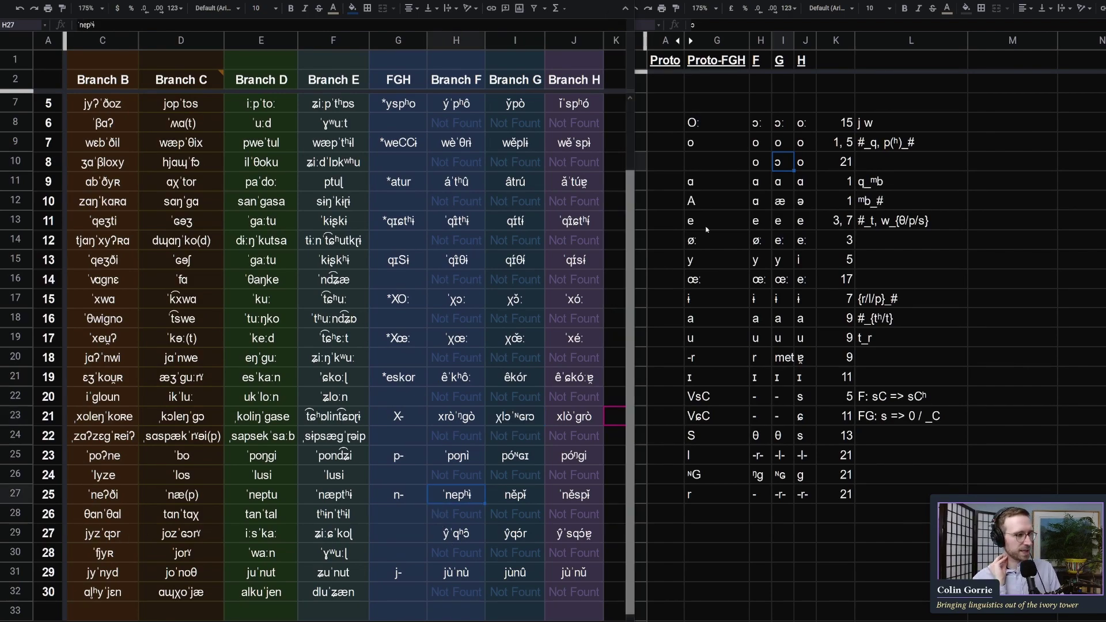
Insert an empty row directly below the word 21 vowel correspondence in row 30
click(643, 182)
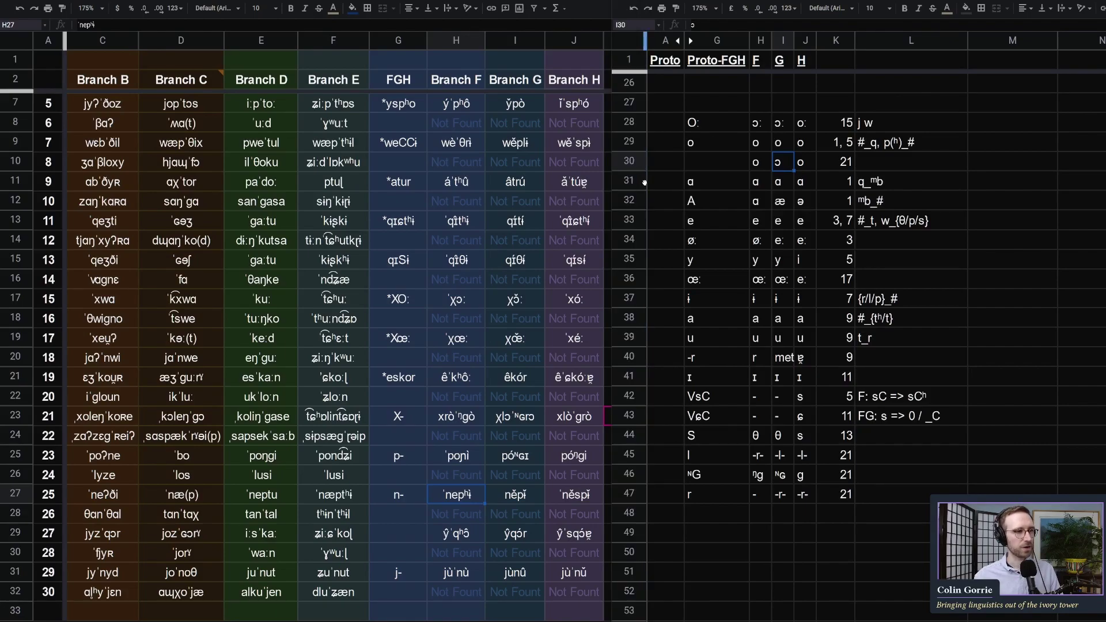
click(629, 180)
right_click(629, 180)
click(687, 279)
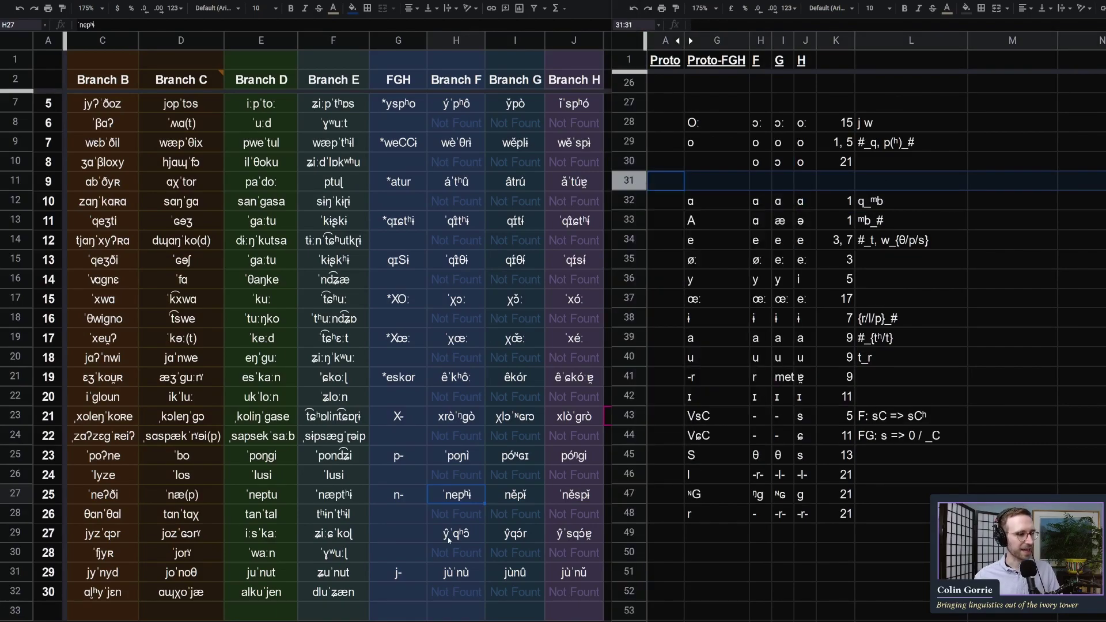
Enter ɔ under F, G and H in row 31, with 27 as the source word number
click(447, 539)
drag(470, 532, 463, 533)
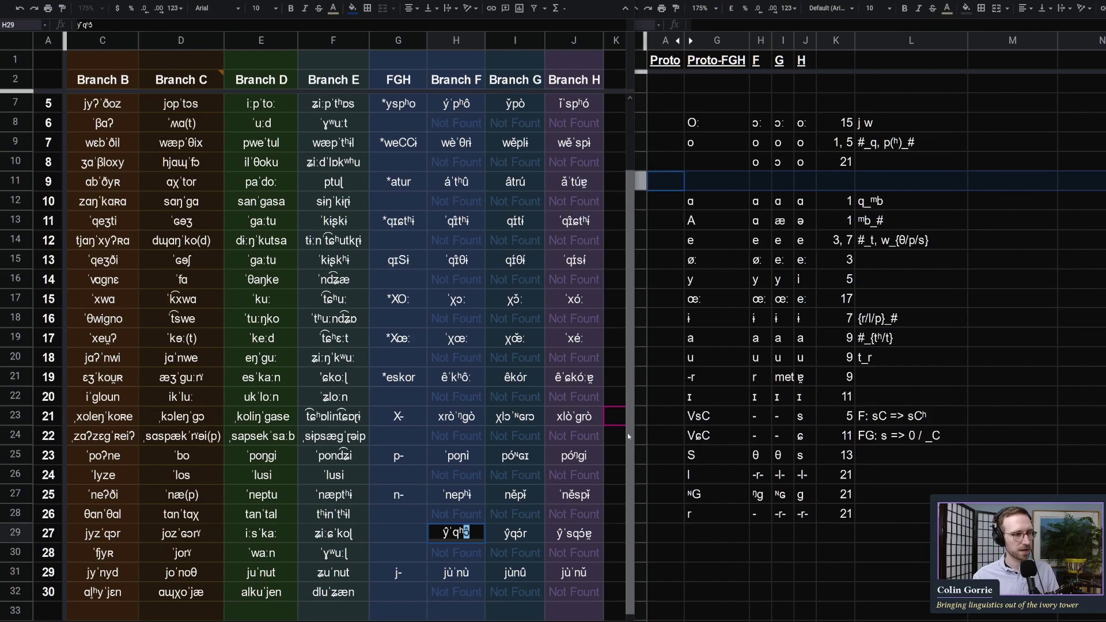
click(762, 166)
click(777, 162)
key(ctrl+c)
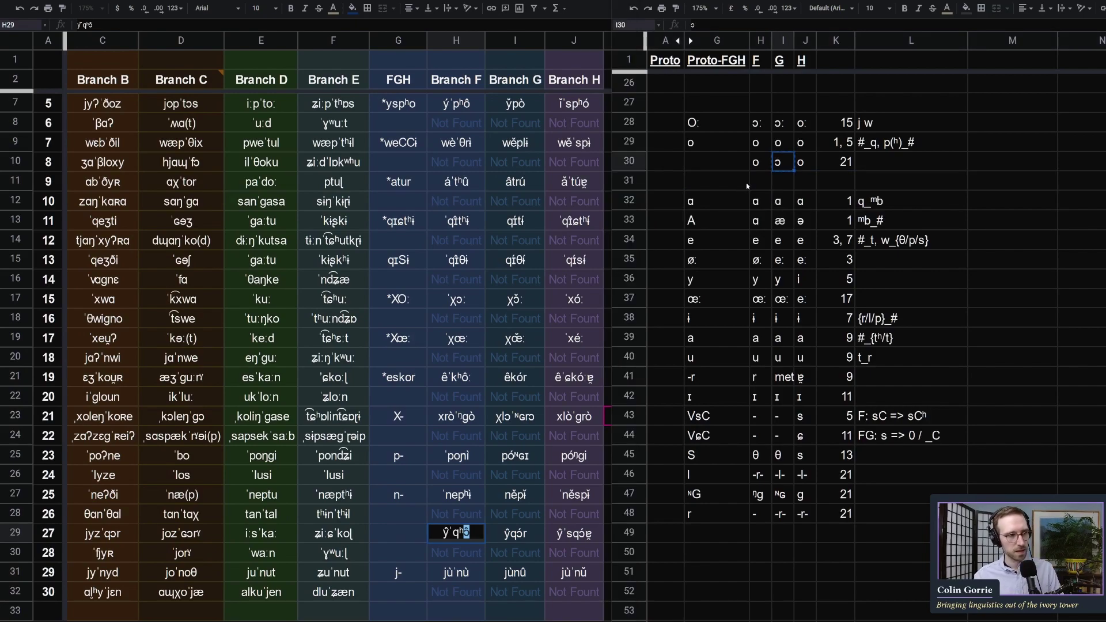
click(767, 180)
key(ctrl+v)
click(776, 181)
key(ctrl+v)
click(801, 181)
key(ctrl+v)
click(836, 189)
text(27)
click(836, 260)
Enter a dash as the FGH reconstruction of word 27
click(320, 425)
click(420, 474)
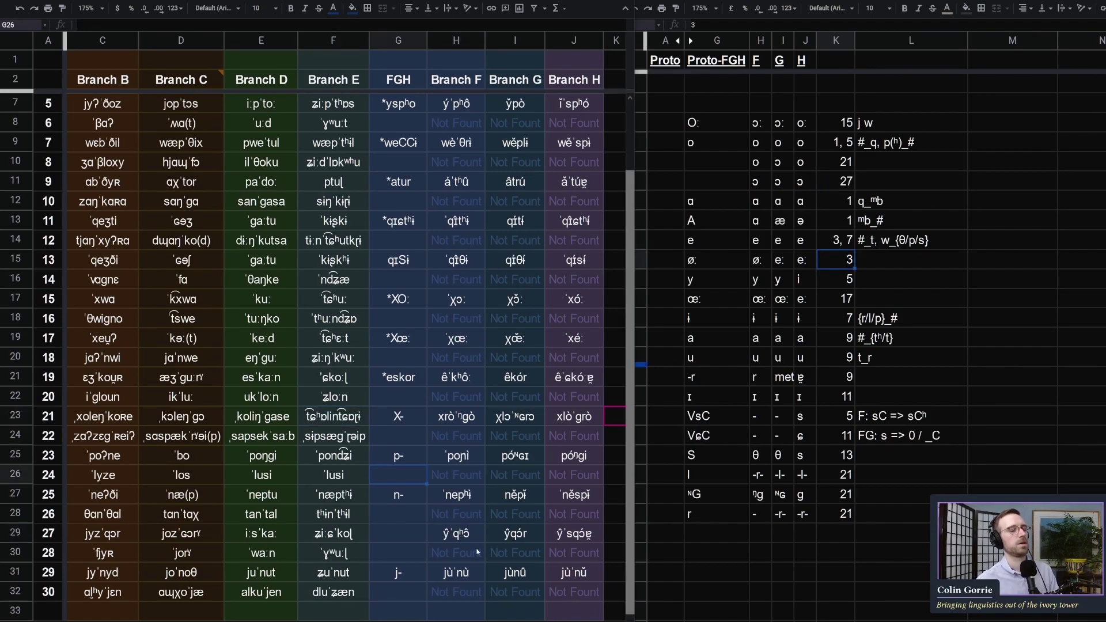
click(399, 532)
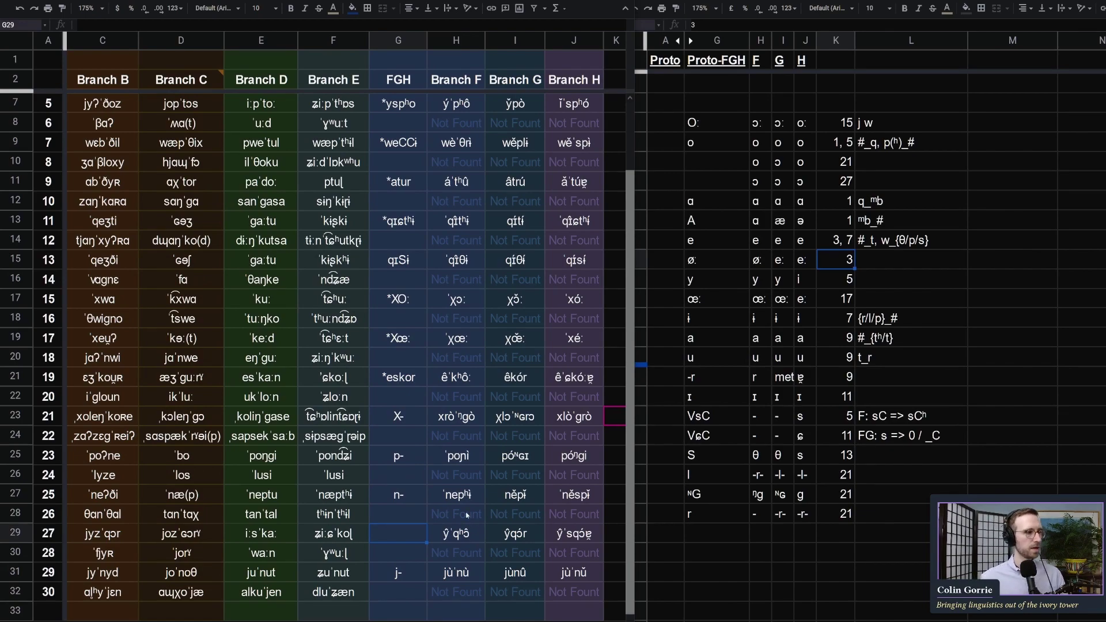
text(-)
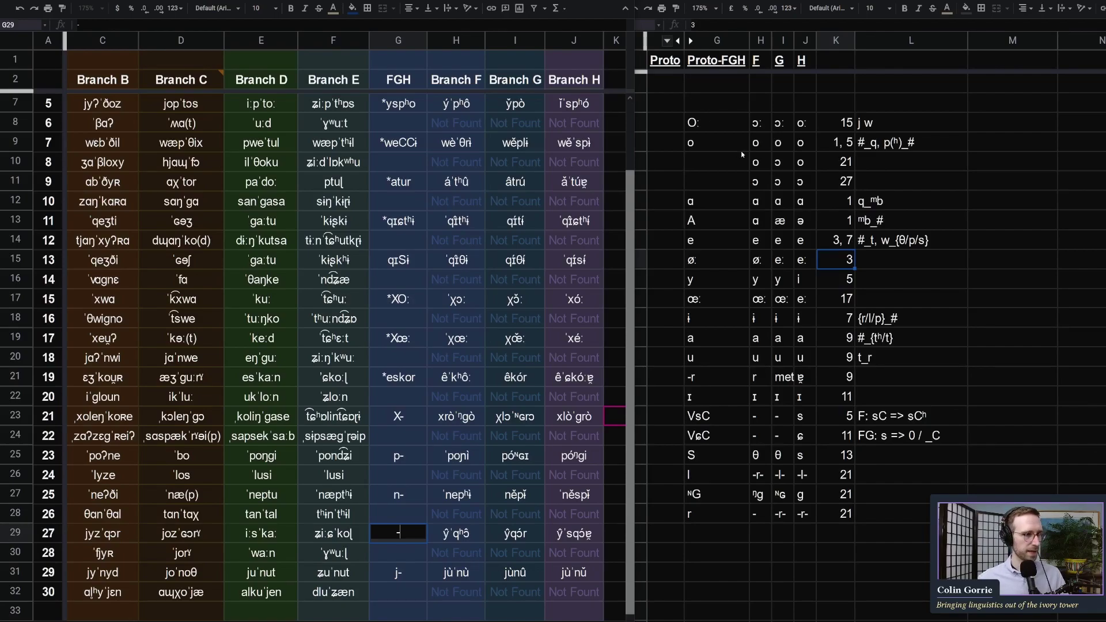
Enter q_r as the conditioning environment of the word 27 vowel correspondence in row 31
click(721, 182)
click(880, 183)
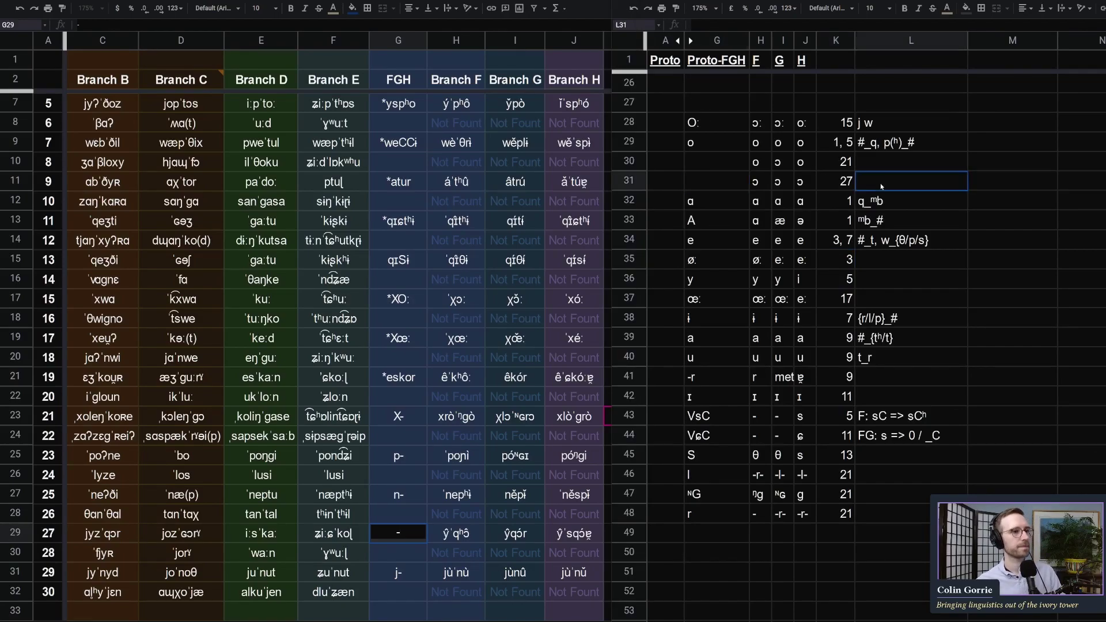
text(_r)
key(Left)
key(Left)
double_click(881, 183)
key(Left)
key(Left)
text(q)
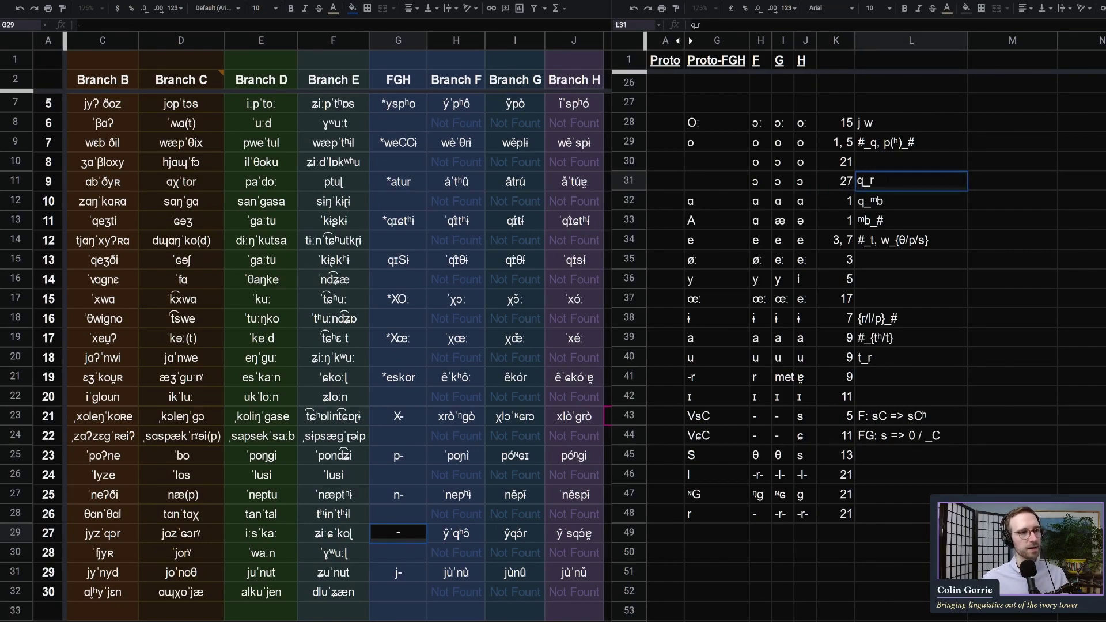
Extend the row 31 environment to q(ʰ)_r, copying the bracketed aspiration mark from the environment in row 29
double_click(890, 143)
drag(889, 141, 901, 142)
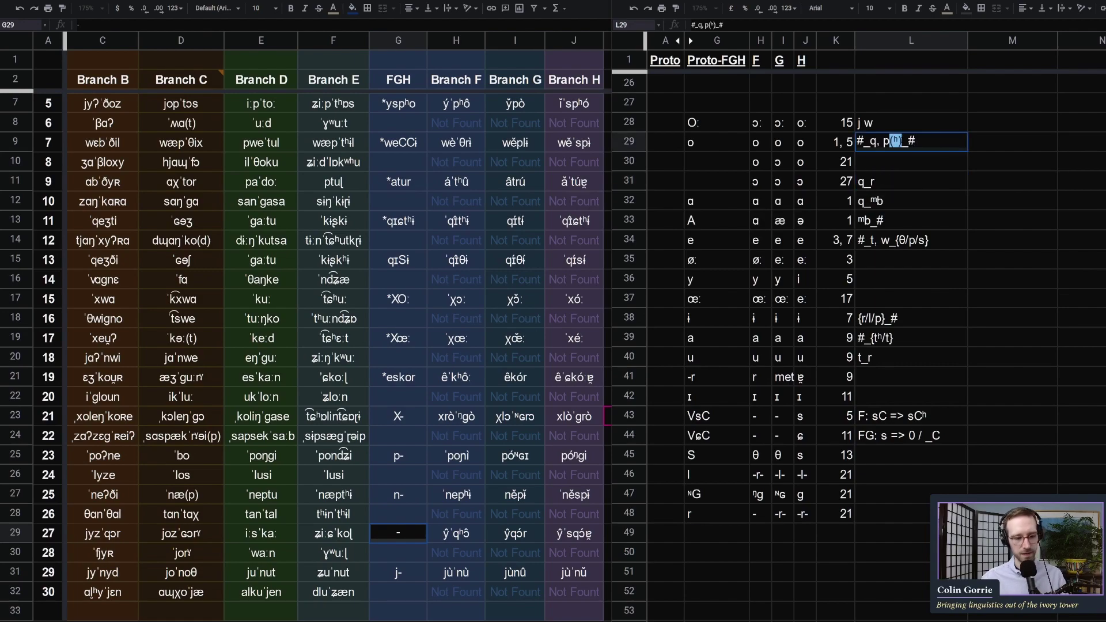
key(ctrl+c)
double_click(871, 182)
key(ctrl+v)
Check the Branch F form of word 21 and enter g_# as the environment of its vowel correspondence in row 30
click(868, 160)
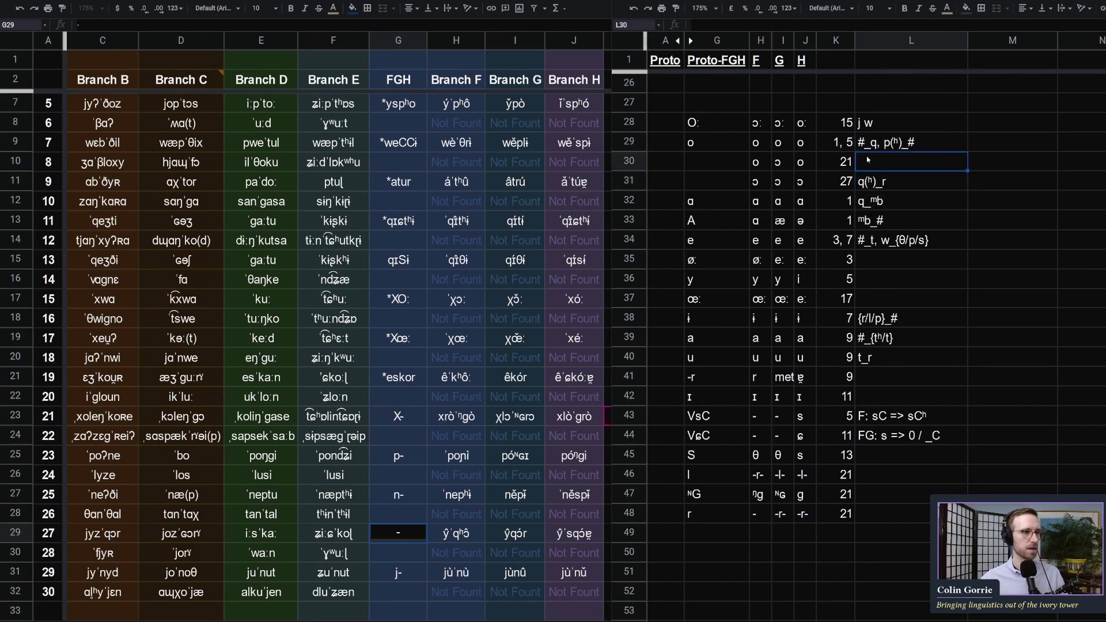
click(337, 516)
click(363, 358)
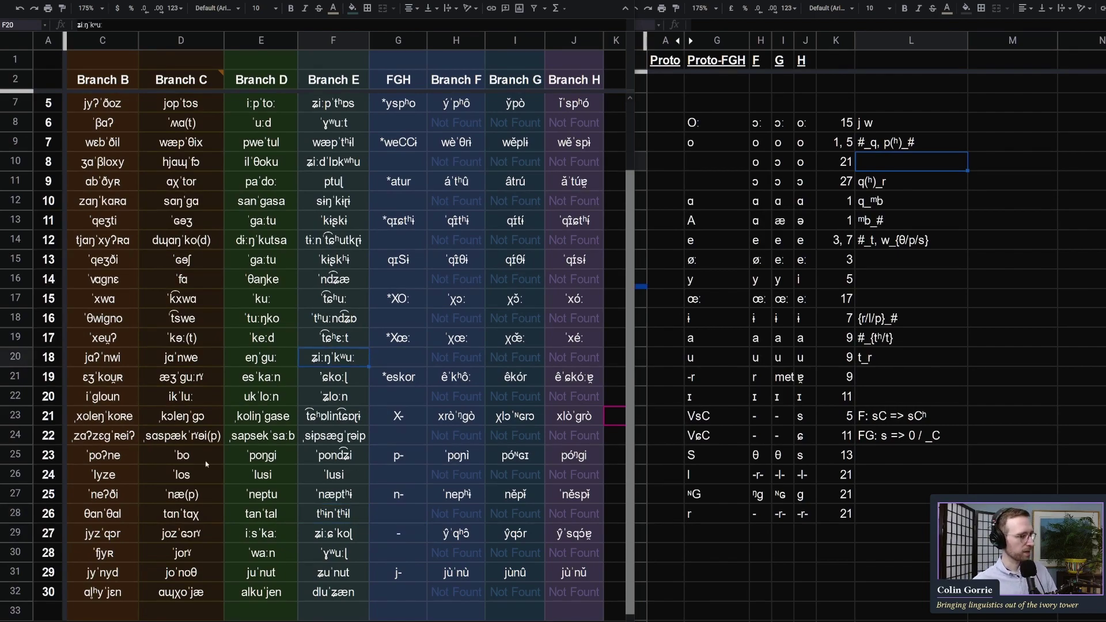
click(438, 421)
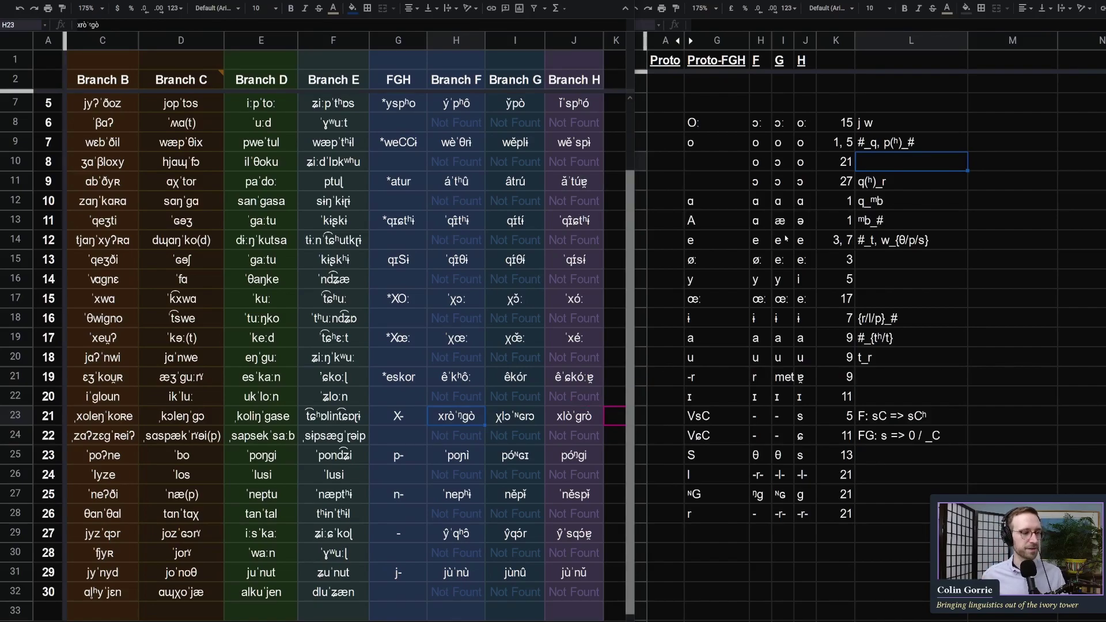
click(890, 166)
text(g)
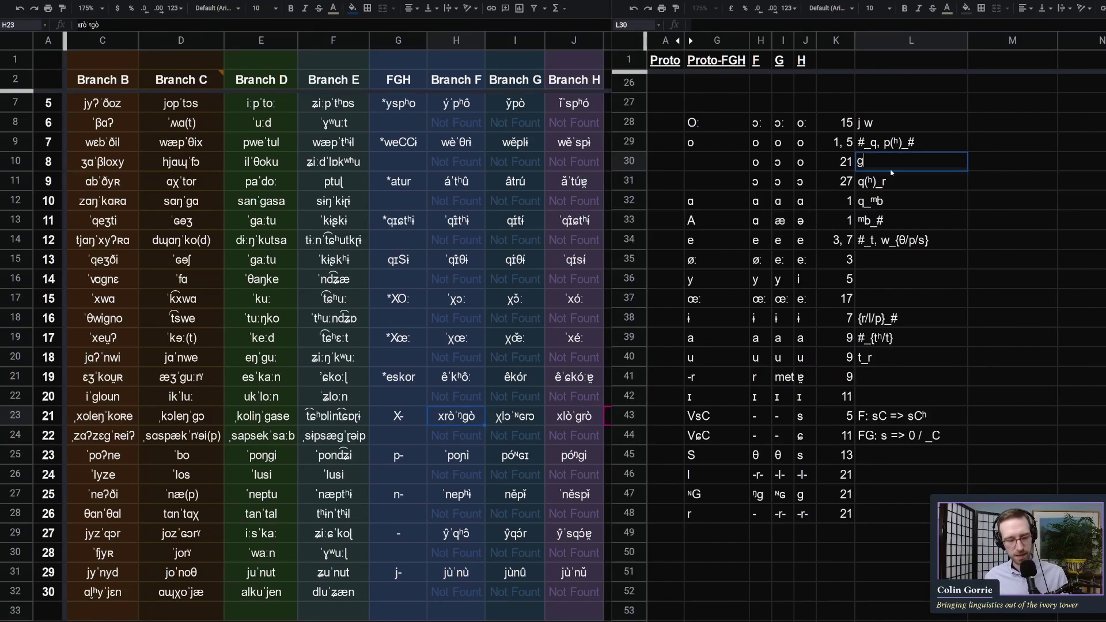
text(_#)
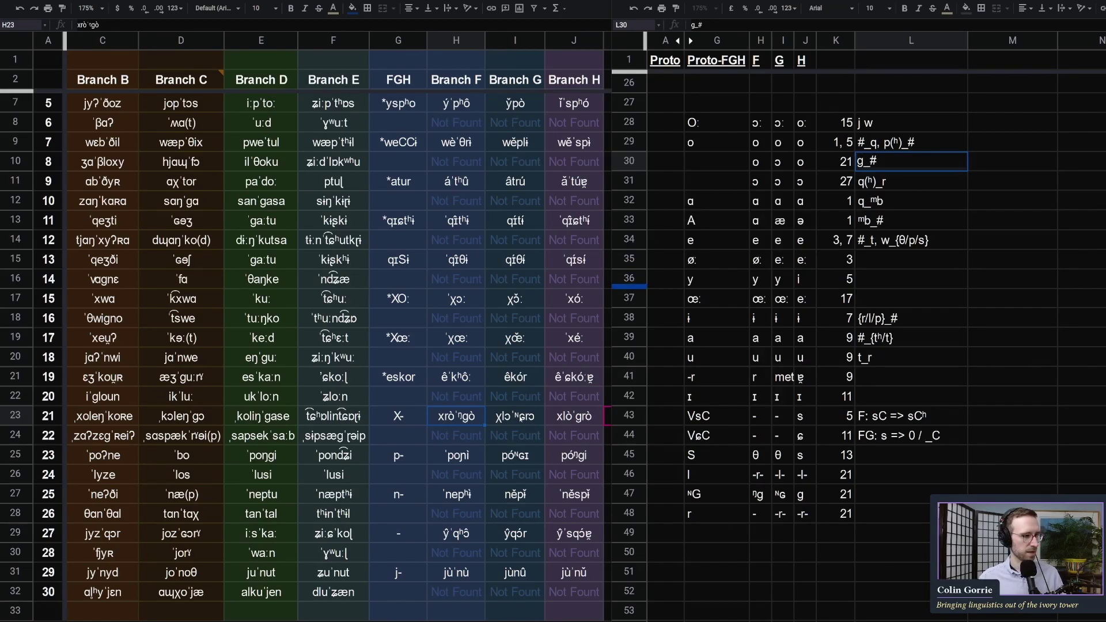
Change the conditioning environment of the word 21 vowel correspondence in row 30 to r_#
text(r)
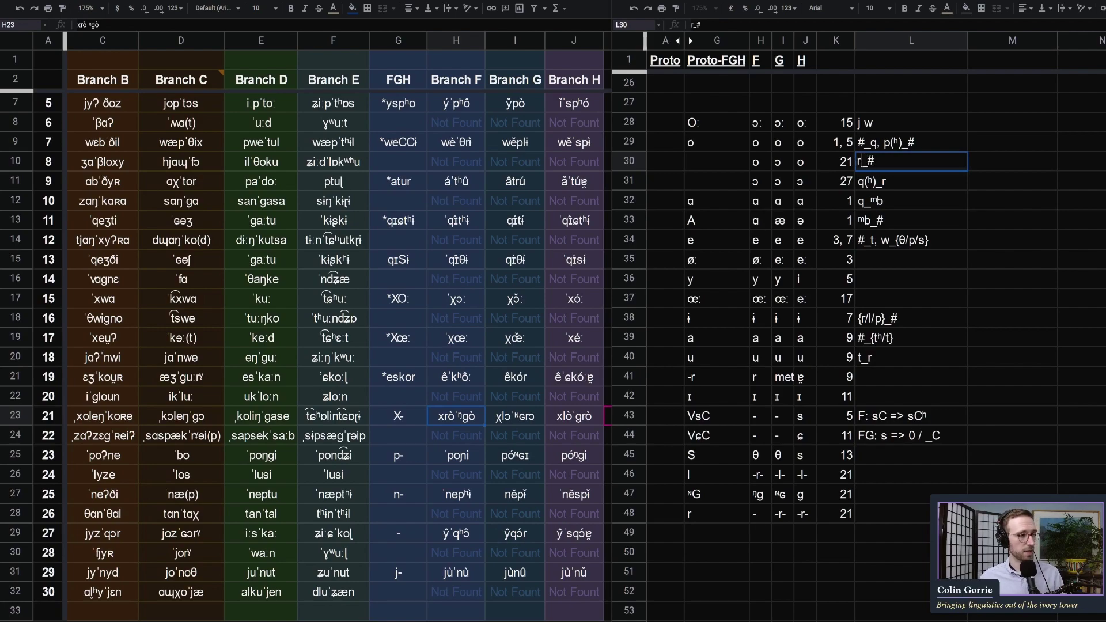
key(Return)
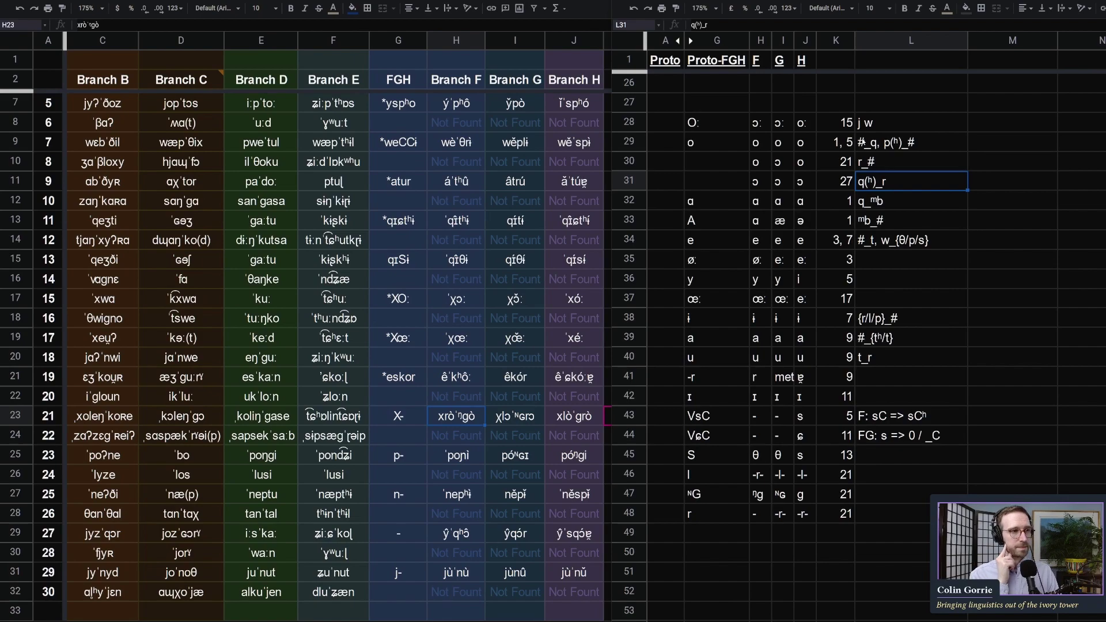
click(762, 183)
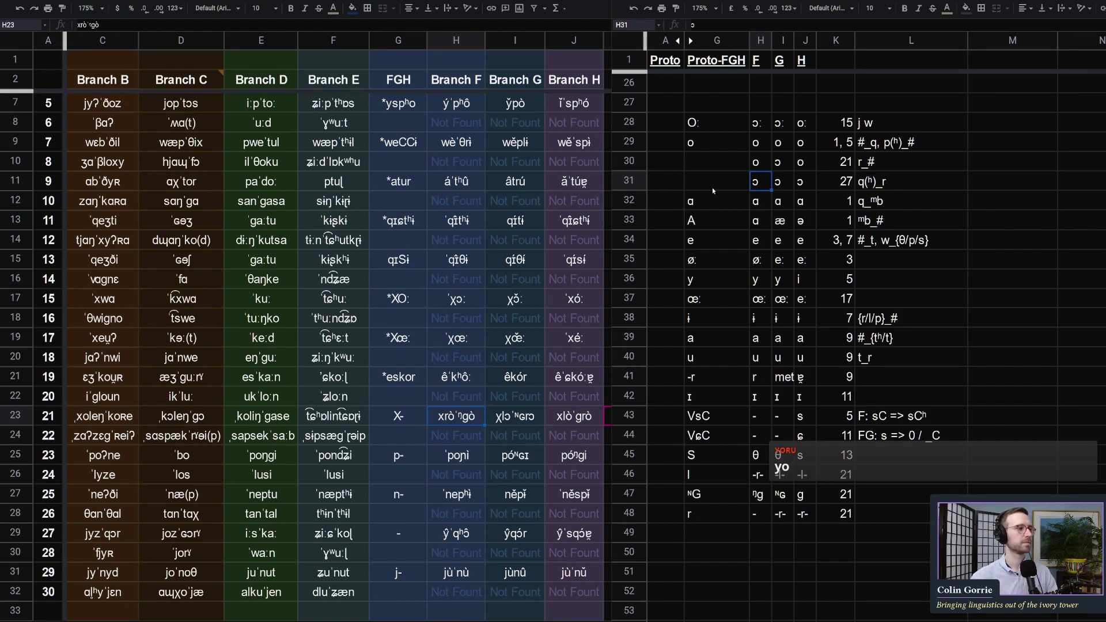
Replace the dash in the FGH reconstruction of word 21 with lo, making it Xlo
click(395, 535)
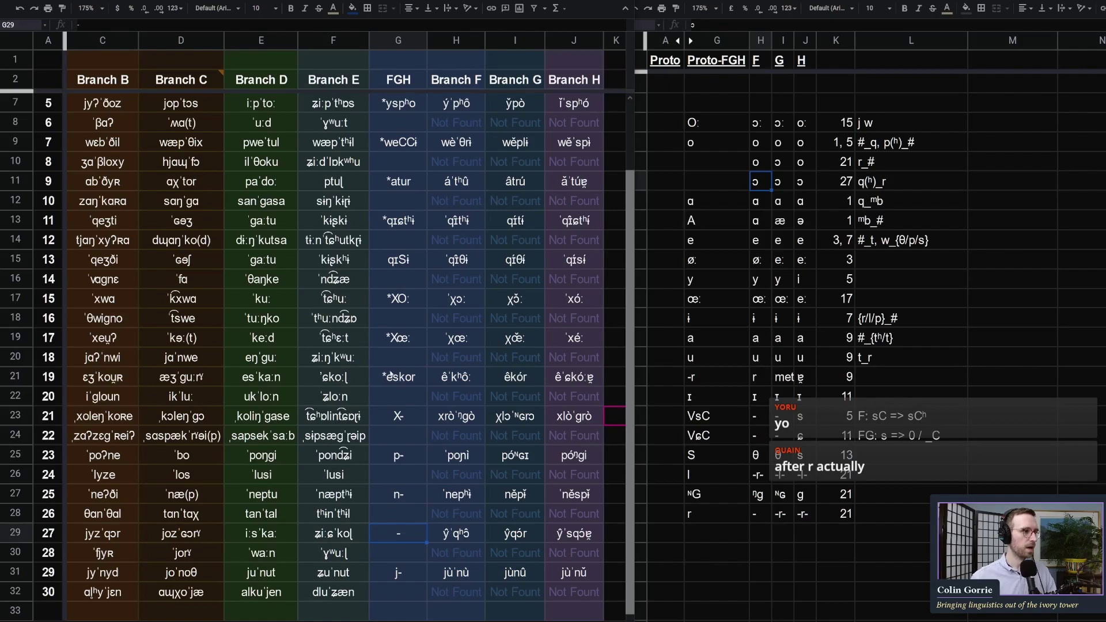
click(391, 421)
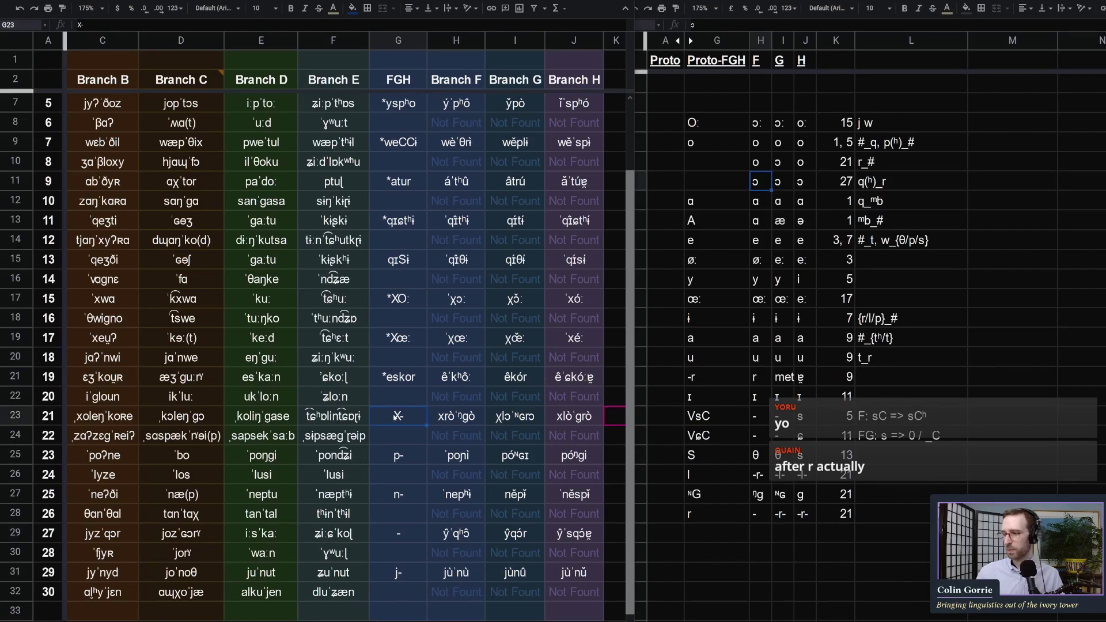
double_click(397, 416)
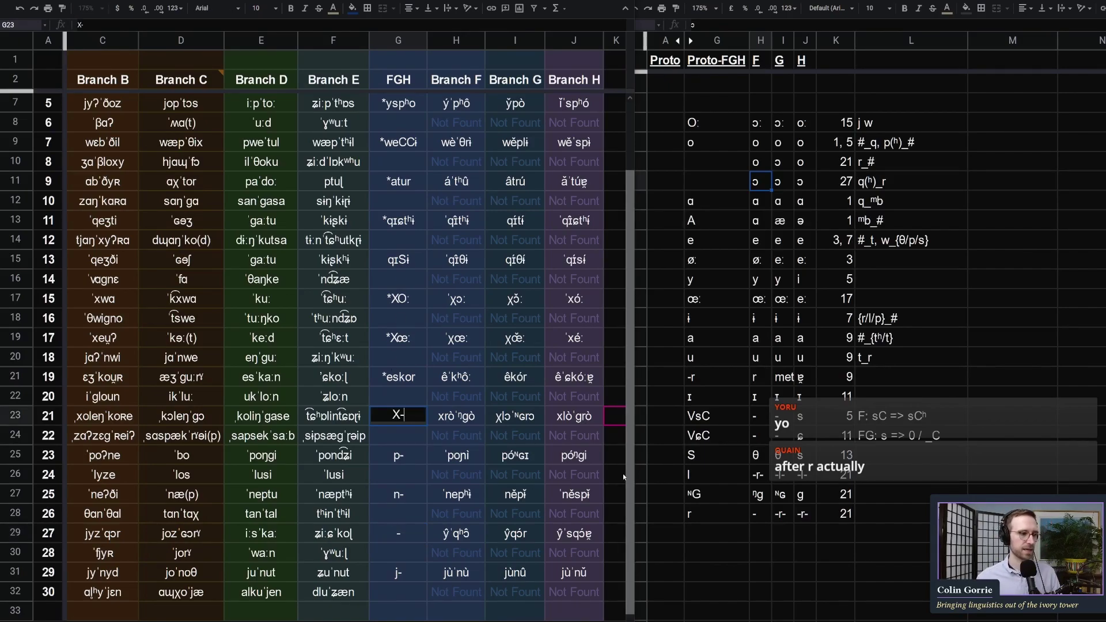
key(BackSpace)
text(lo)
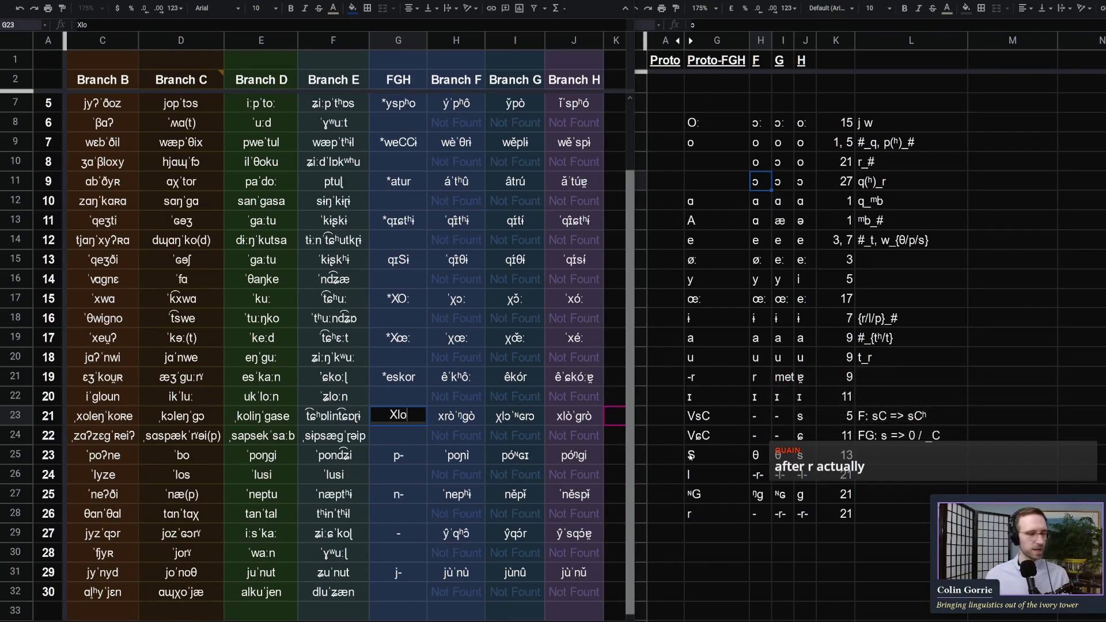
click(446, 422)
Extend the word 21 reconstruction to XloᴺGr, copying ᴺG from the Proto-FGH entry in row 47
double_click(707, 493)
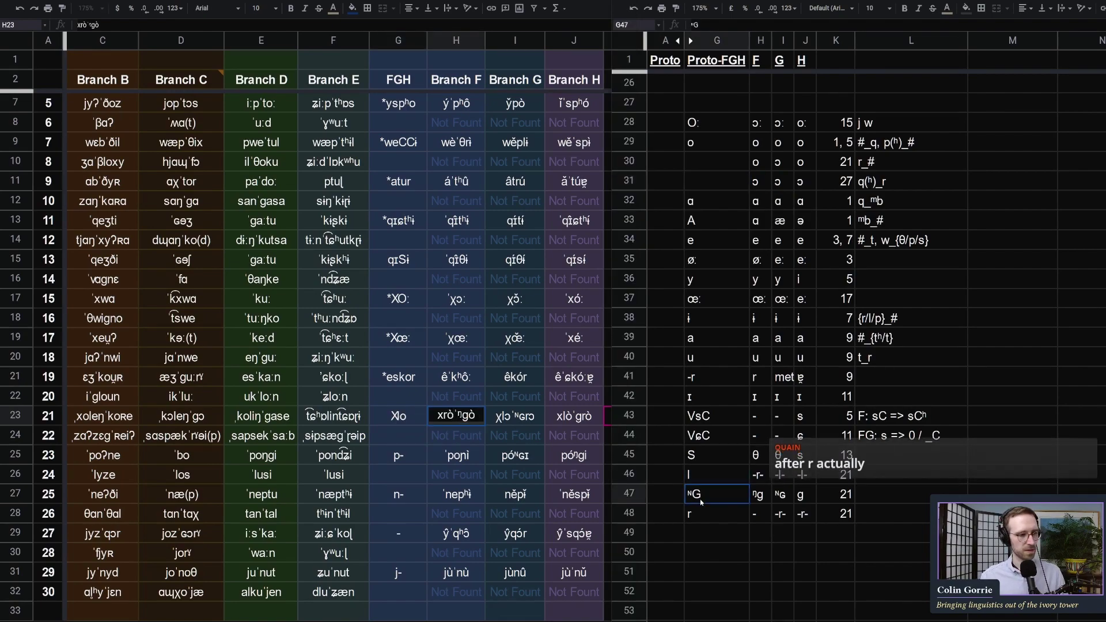
drag(707, 493, 660, 496)
key(ctrl+c)
click(403, 402)
double_click(402, 416)
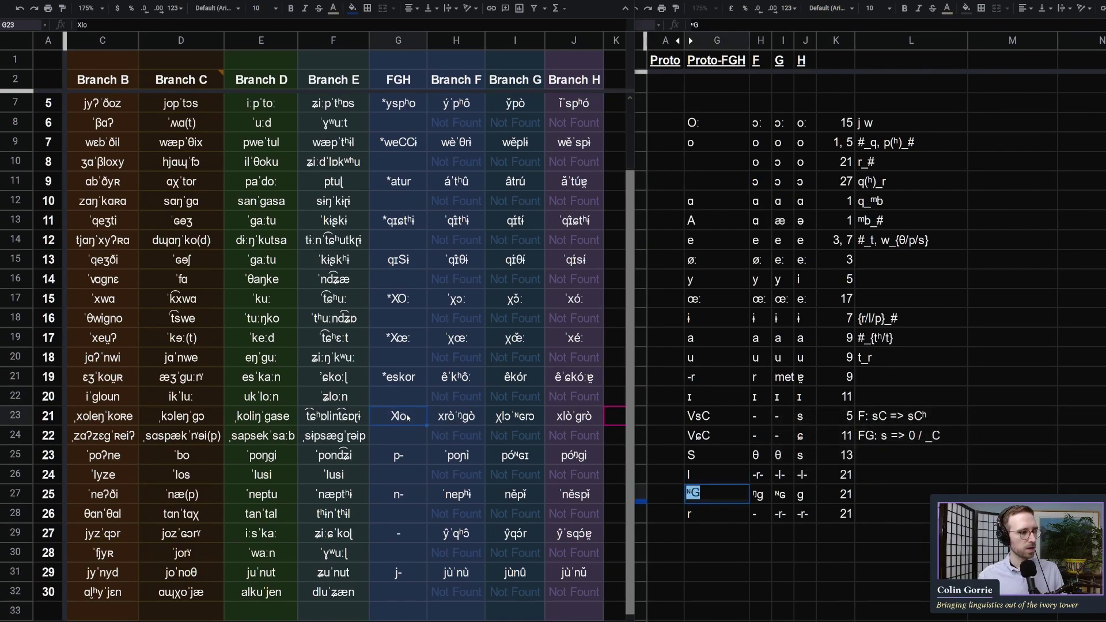
key(ctrl+v)
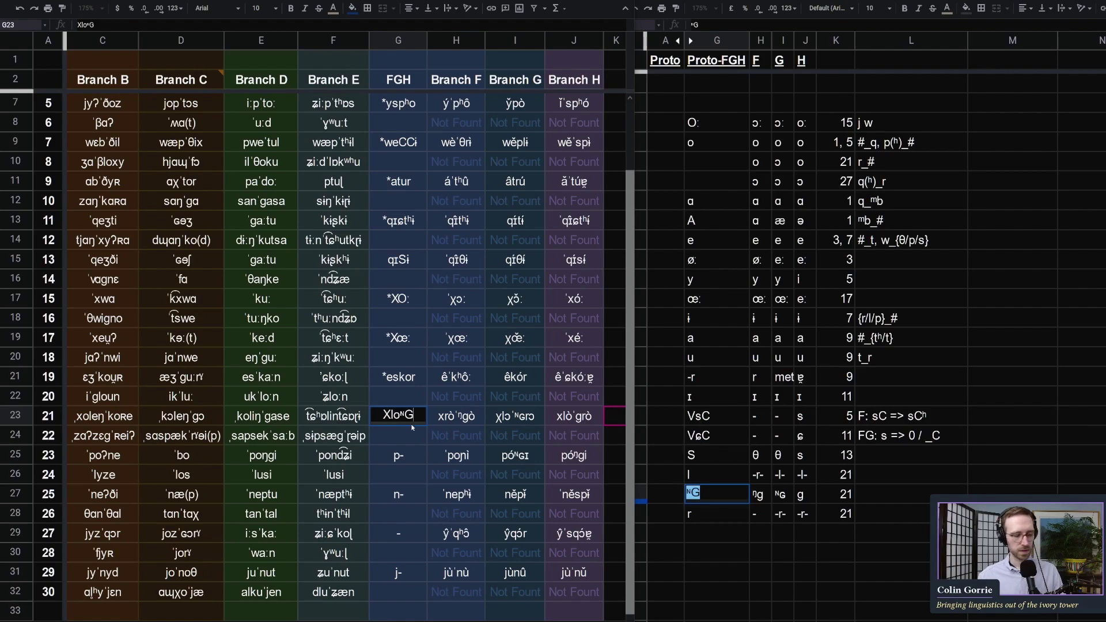
text(r)
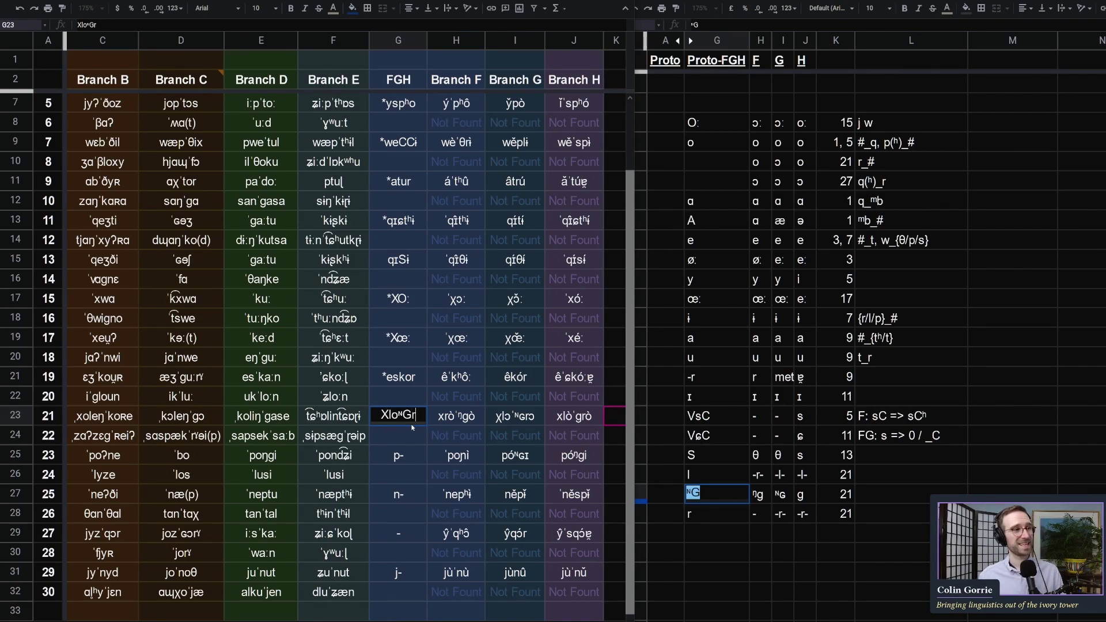
Fill in the Proto-FGH vowel of row 31 with ɔ, copied from its Branch F reflex
click(717, 168)
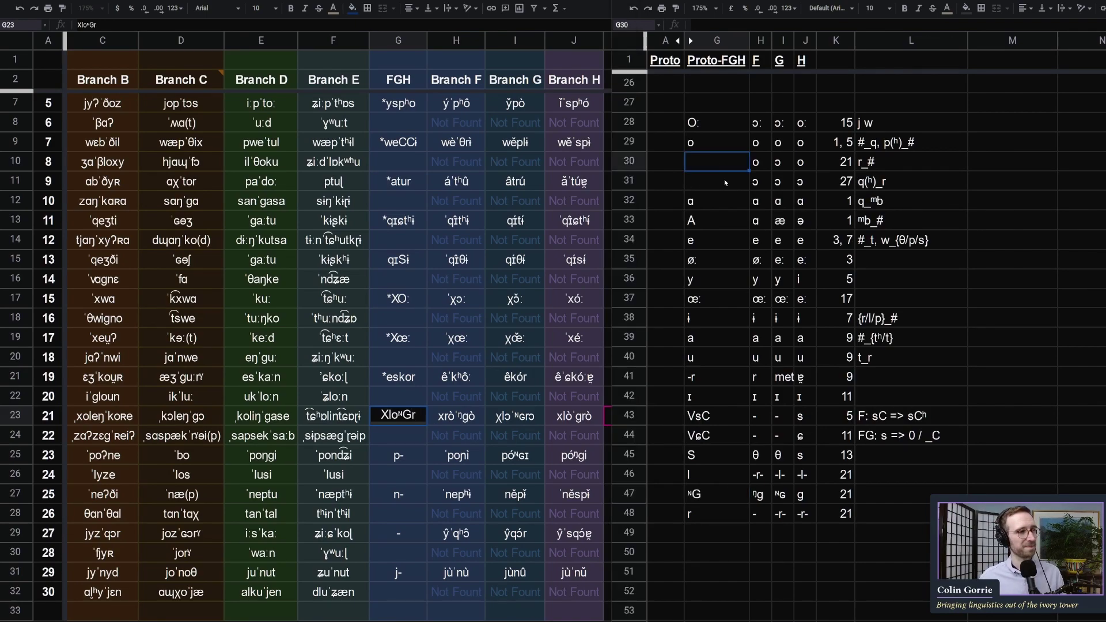
click(761, 182)
double_click(756, 183)
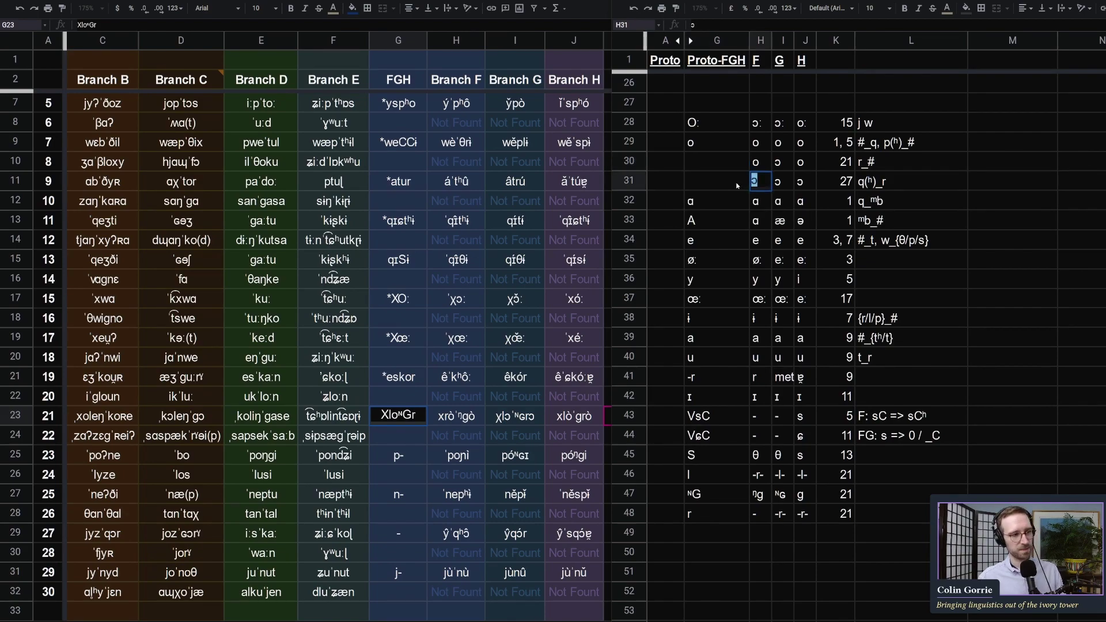
key(ctrl+c)
double_click(709, 180)
key(ctrl+v)
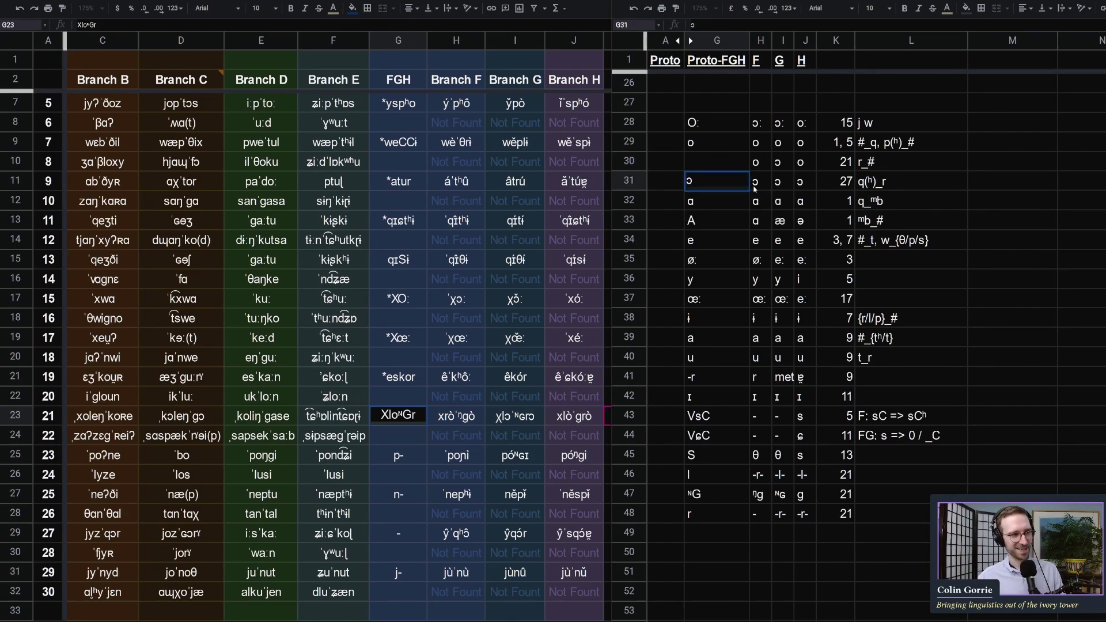
Enter O as the Proto-FGH vowel of the correspondence in row 30
click(702, 161)
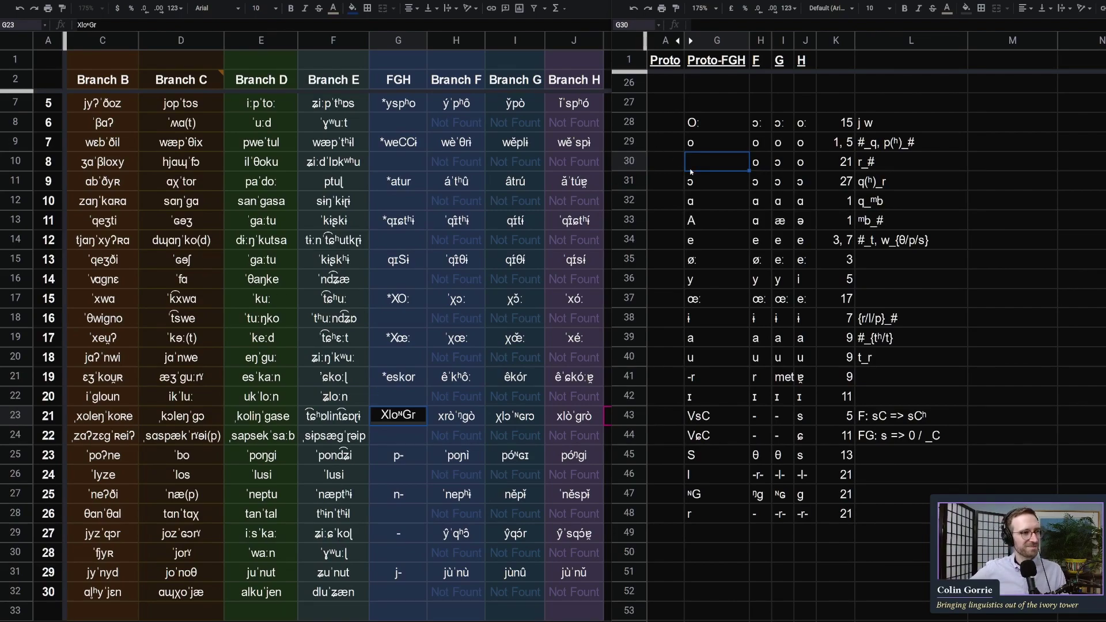
text(O)
key(Return)
Complete the word 21 reconstruction as *XloᴺGrO by adding the row 30 vowel and a leading asterisk
key(ctrl+a)
key(alt+Tab)
key(ctrl+v)
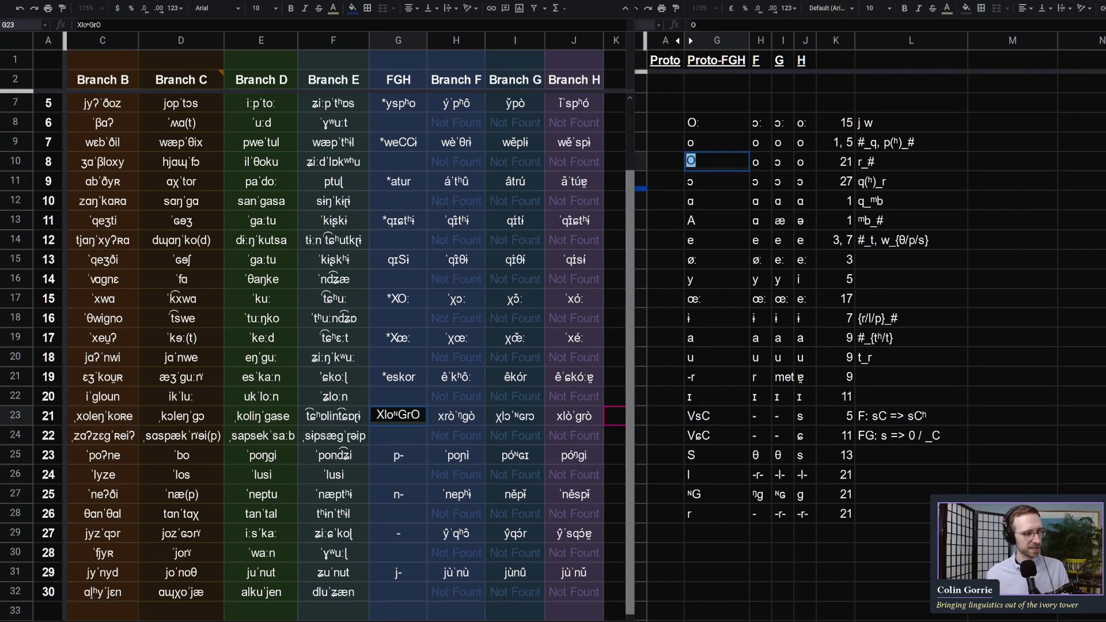
text(*)
key(Return)
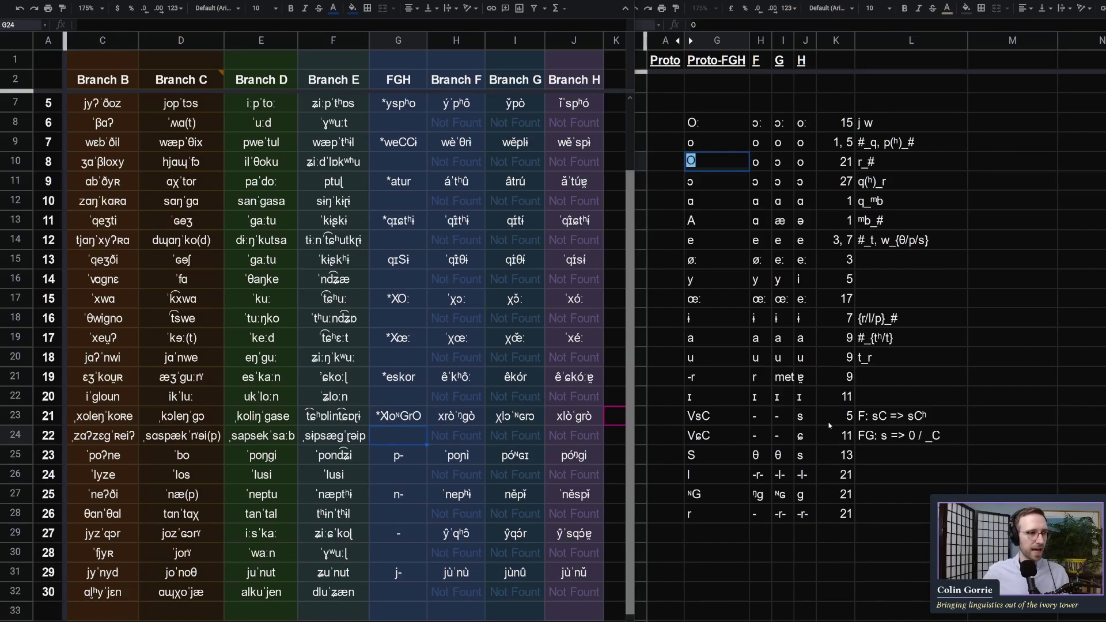
click(875, 318)
click(711, 160)
click(785, 162)
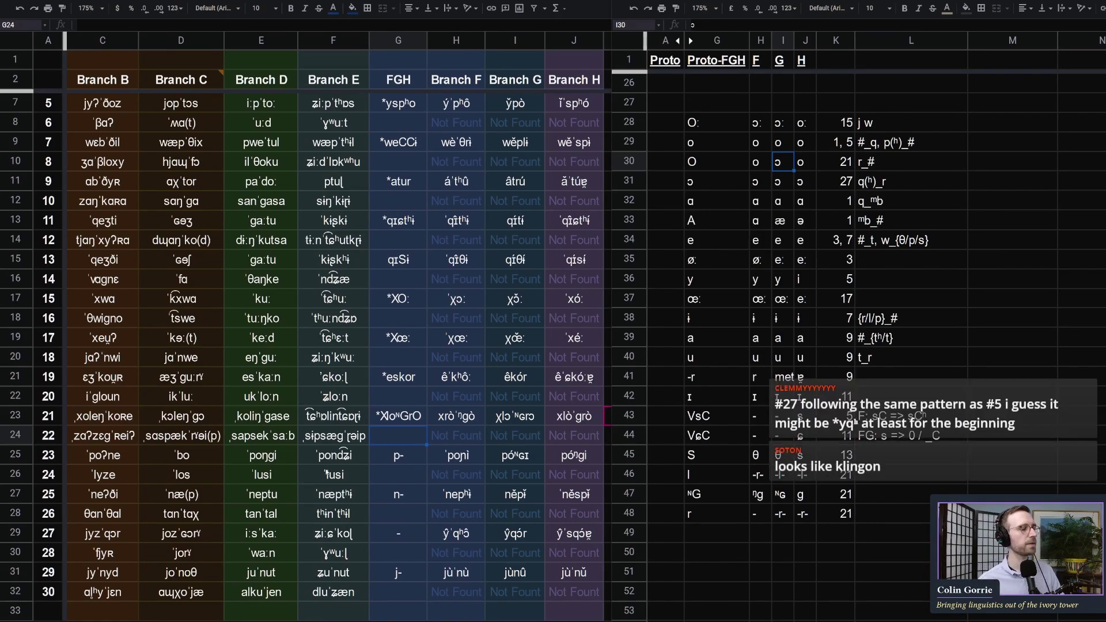
click(385, 455)
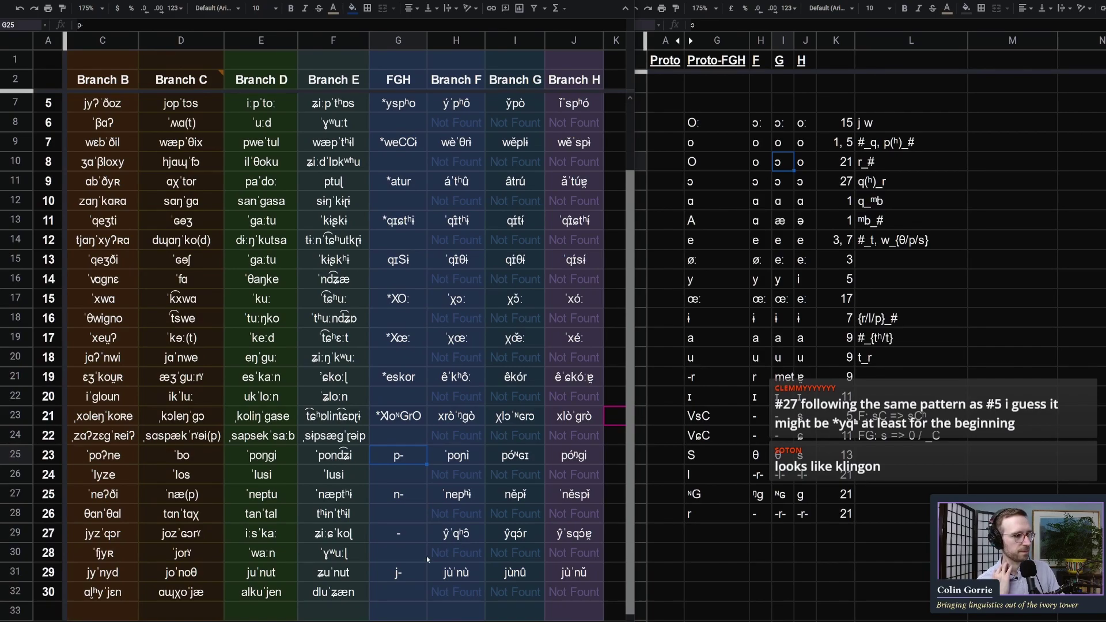
Replace the dash in the FGH reconstruction of word 27 with ysqɔr, copying the ɔ from row 31
click(403, 531)
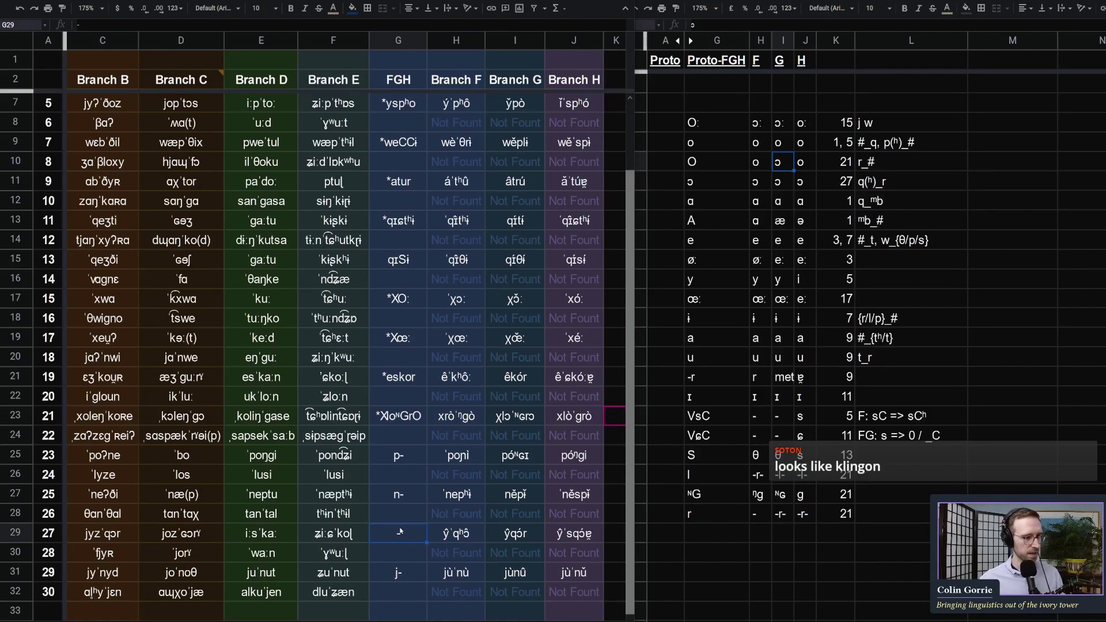
text(ysqw)
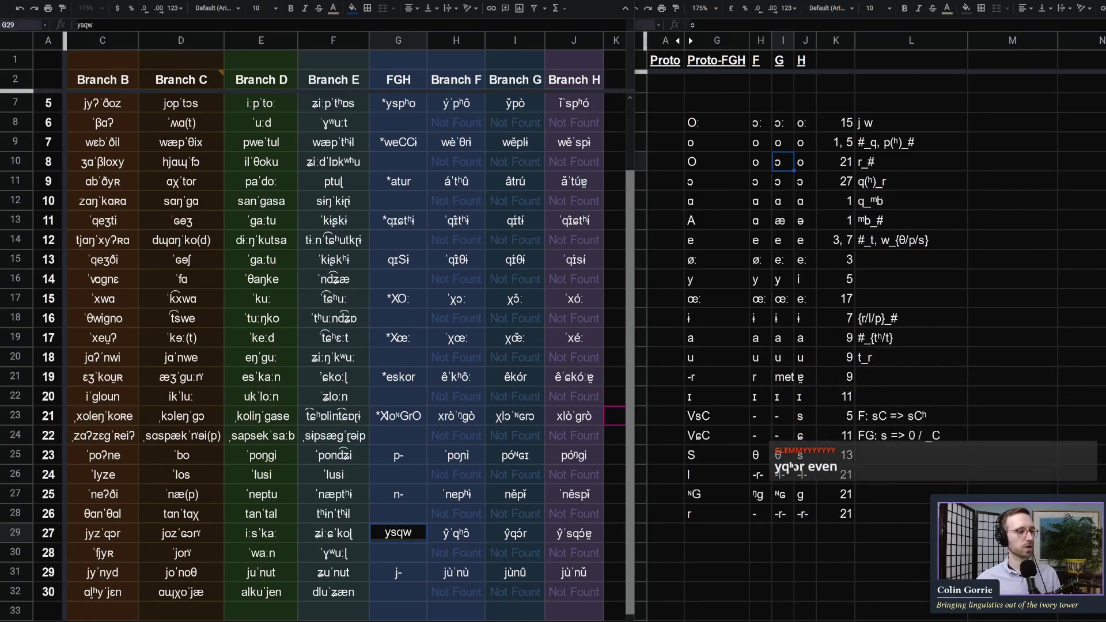
key(BackSpace)
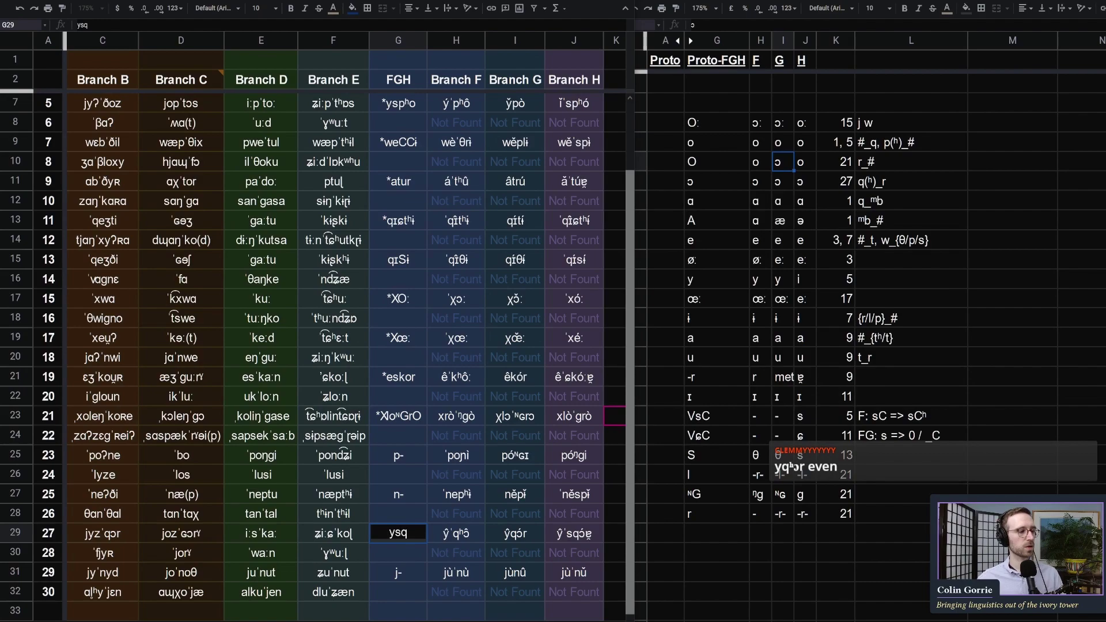
double_click(755, 182)
key(ctrl+c)
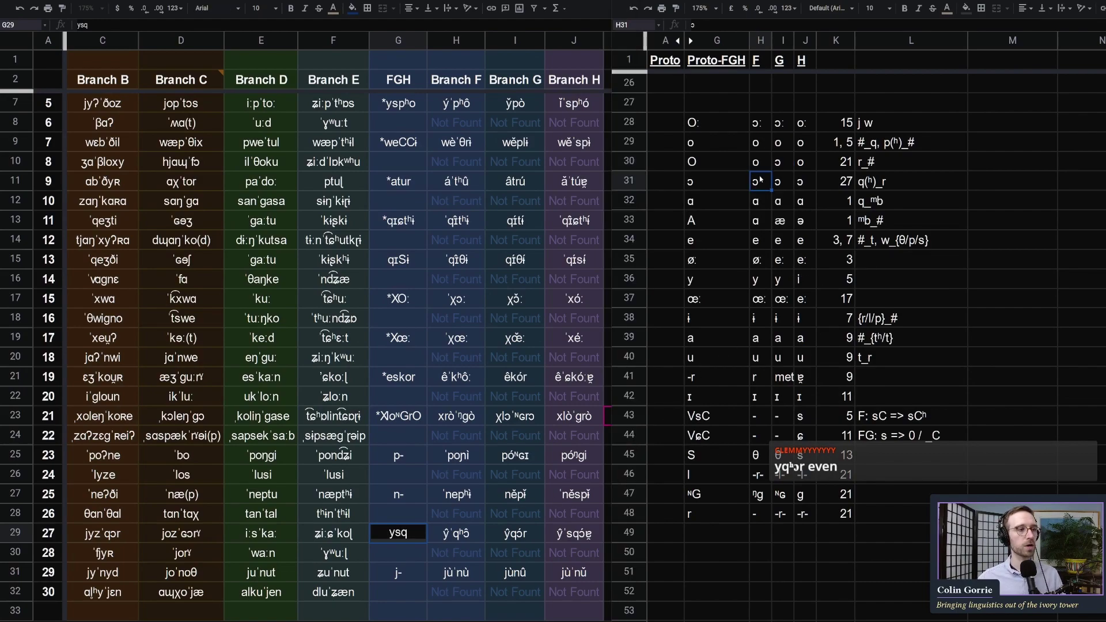
click(423, 536)
key(ctrl+v)
text(r)
key(Return)
key(Up)
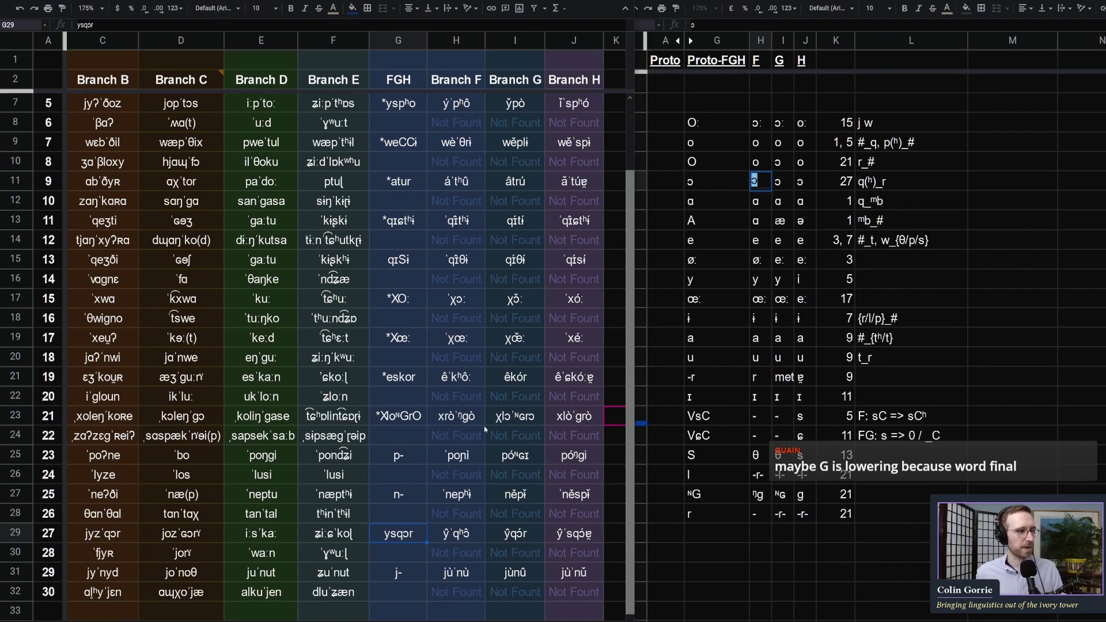
Check the Branch F form of word 27 against the row 43 aspiration rule and mark its reconstruction as *ysqɔr
click(444, 535)
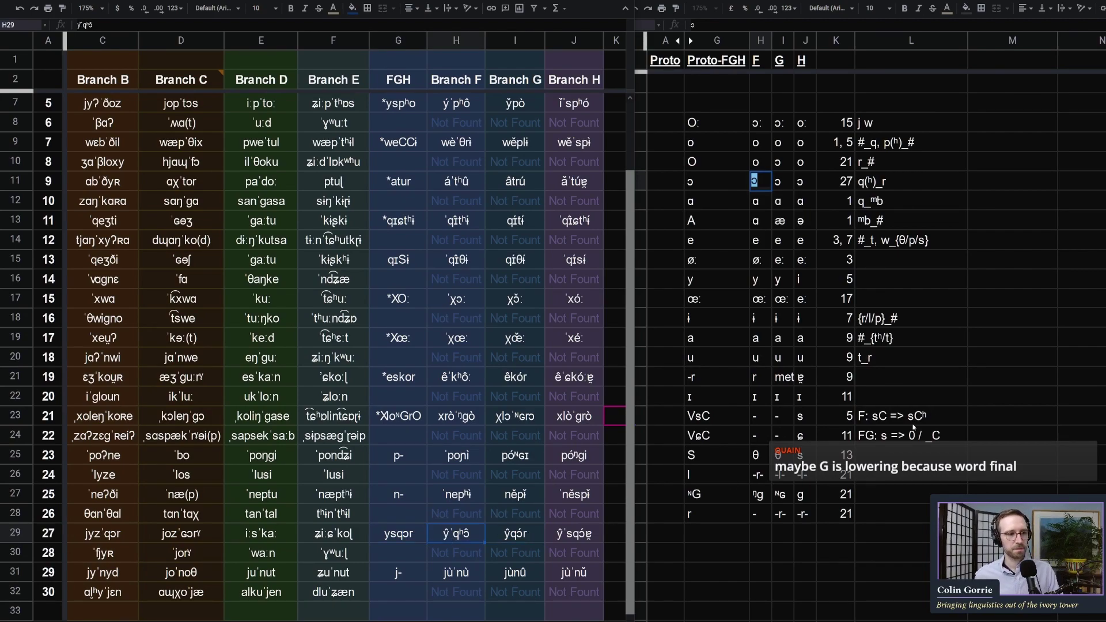
click(903, 416)
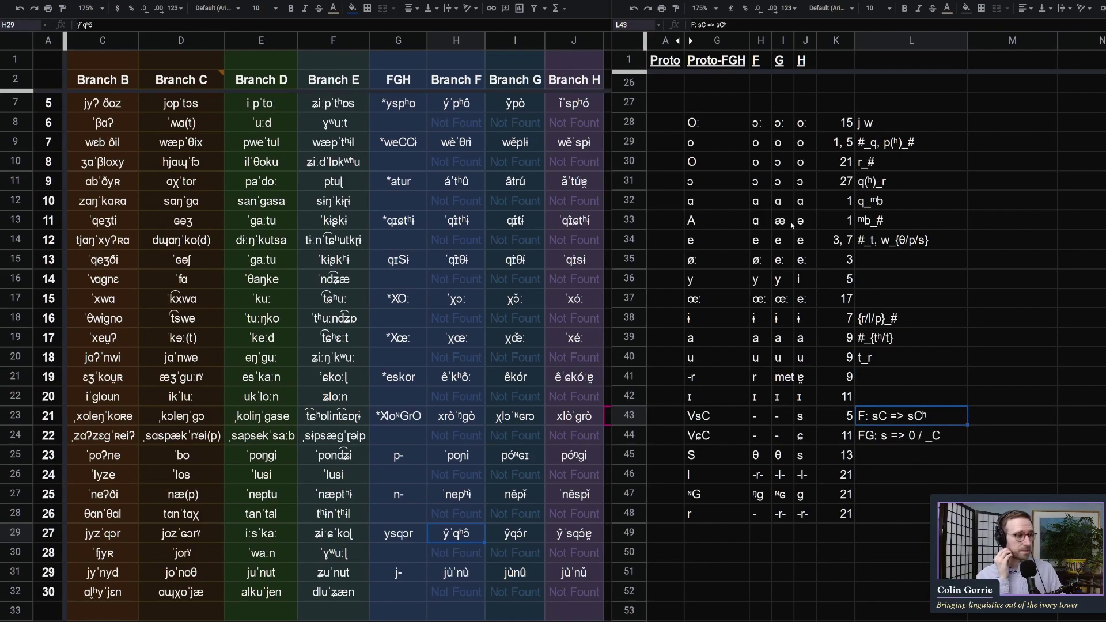
double_click(392, 533)
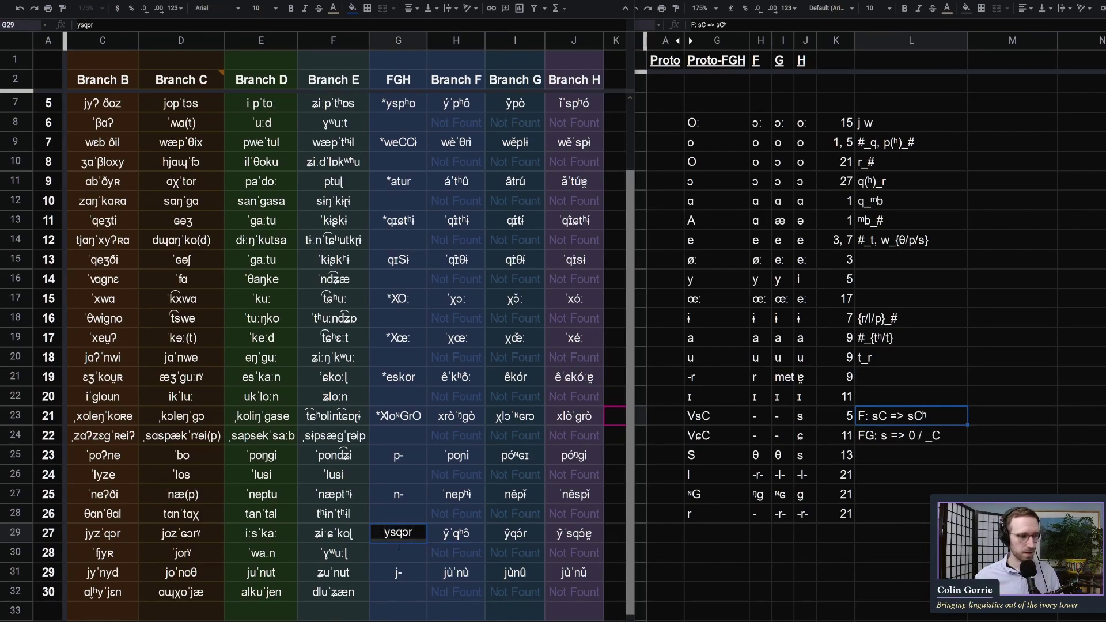
text(*)
key(Return)
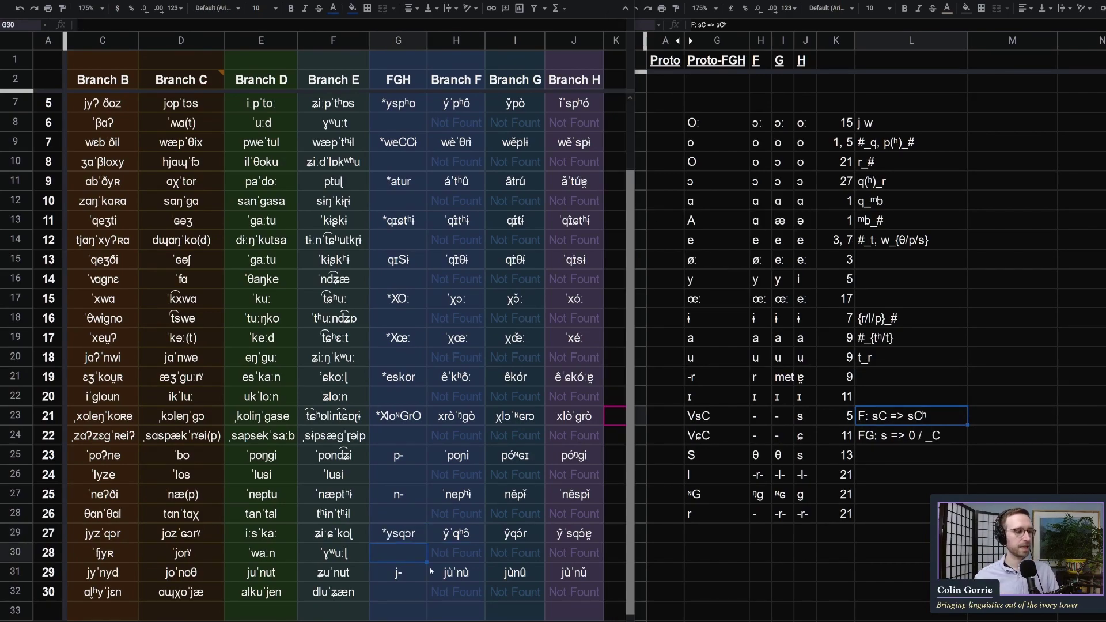
Compare the vowel correspondences in rows 30 and 31 with the Branch F forms of words 21 and 27
click(758, 241)
click(765, 178)
click(721, 185)
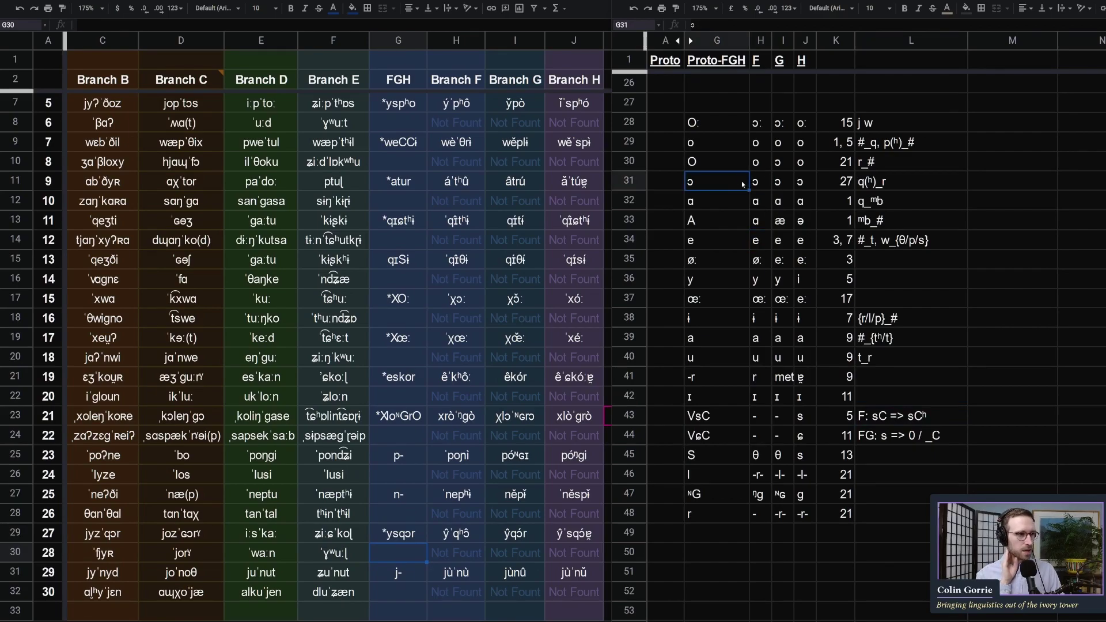
click(780, 162)
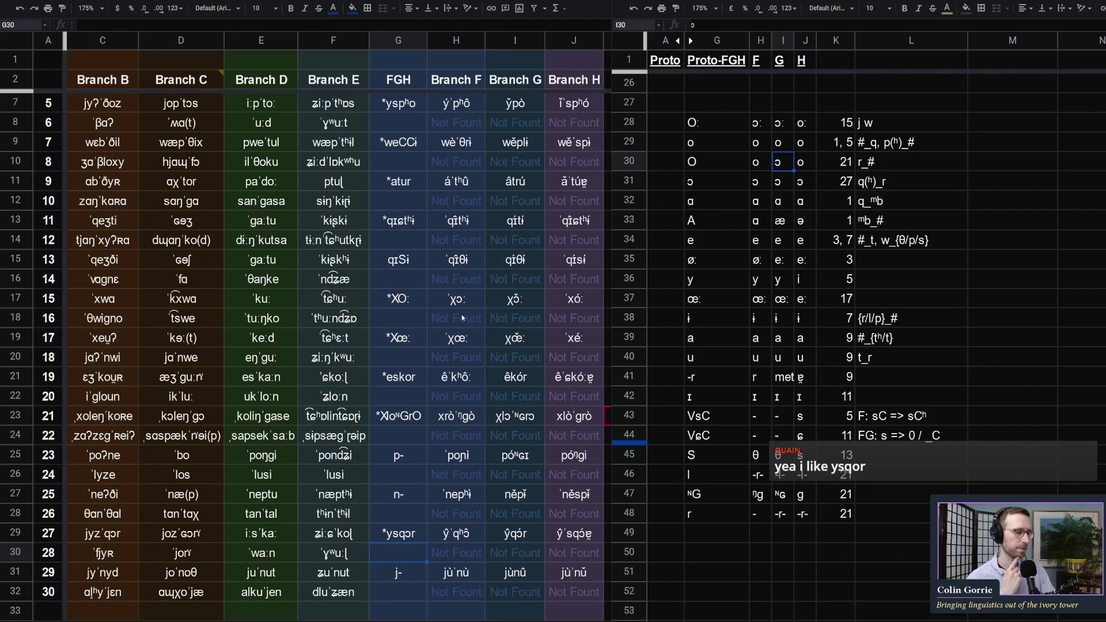
click(469, 418)
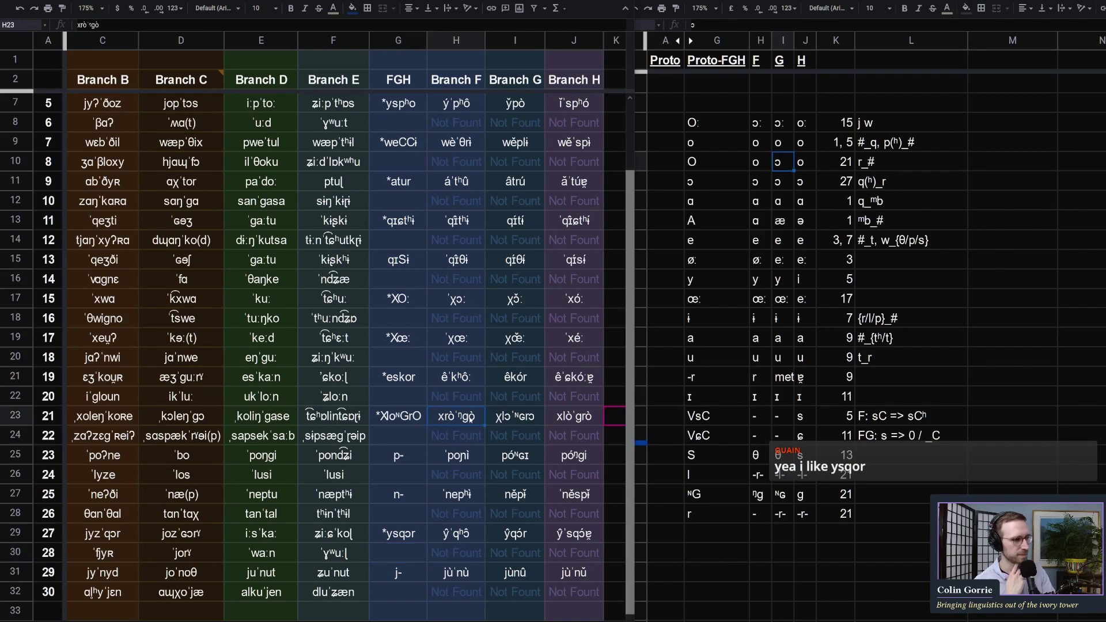
click(461, 536)
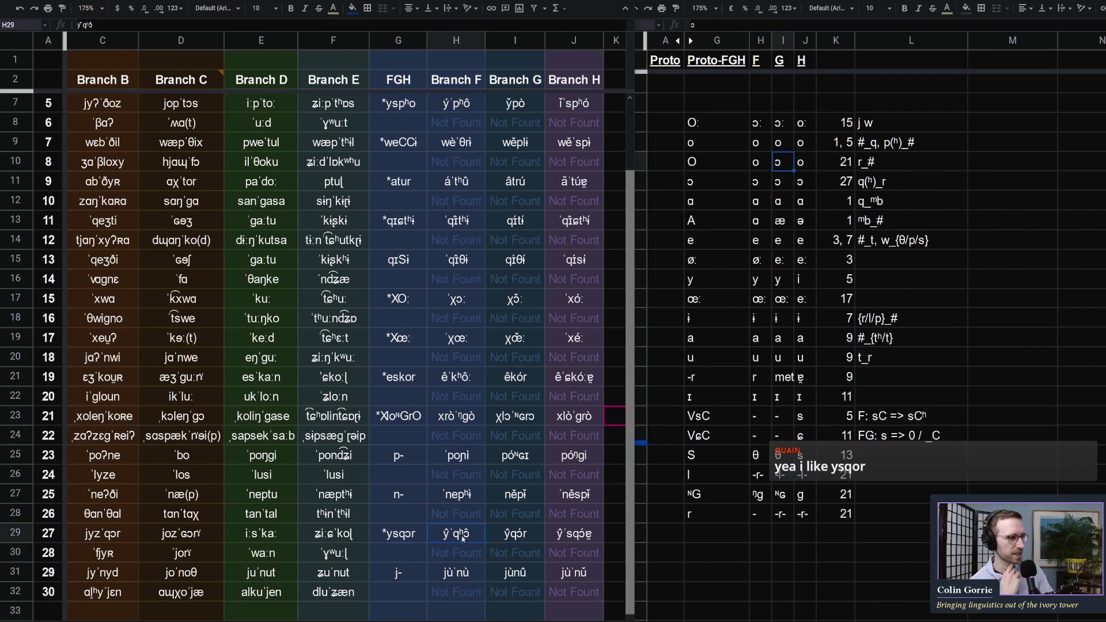
double_click(461, 535)
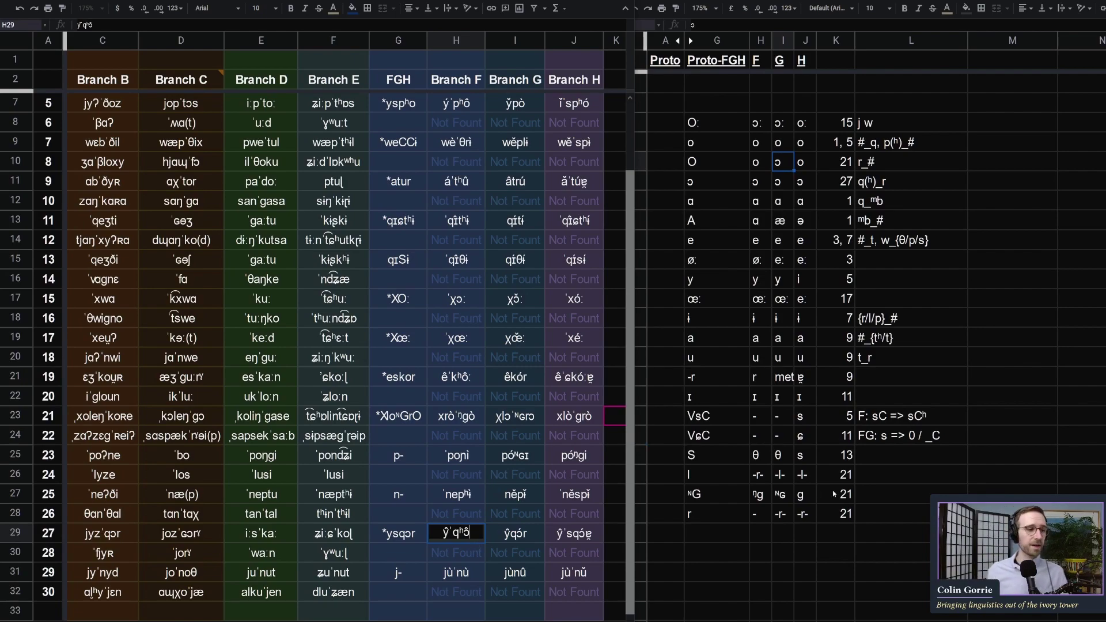
Start a Branch F sound-change rule in the notes of row 45 reading "F: or ="
click(890, 474)
click(901, 459)
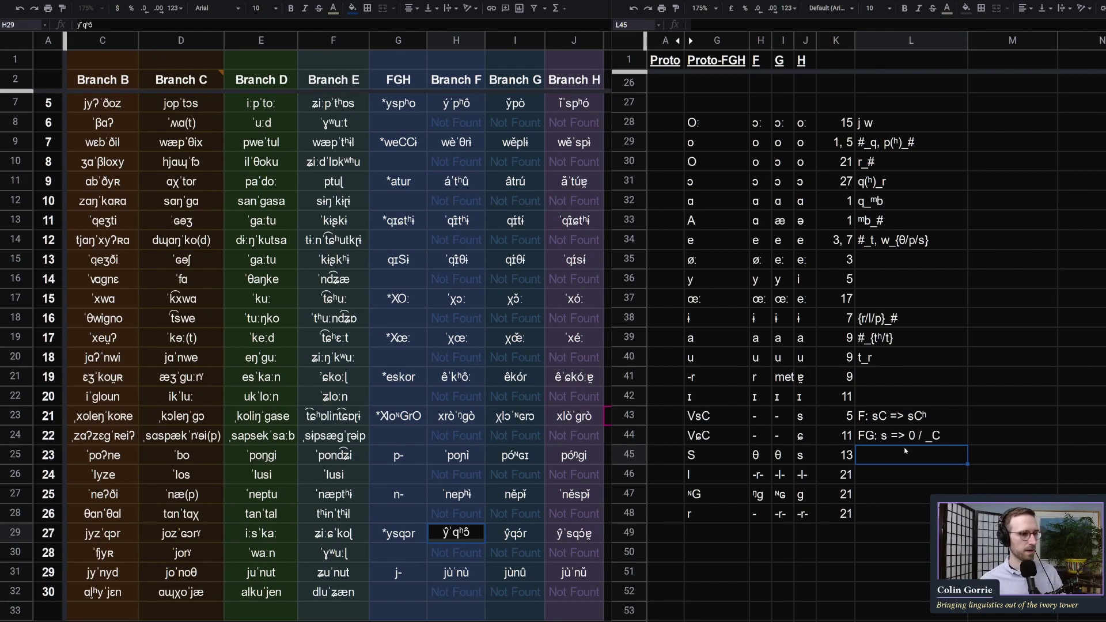
text(or =>)
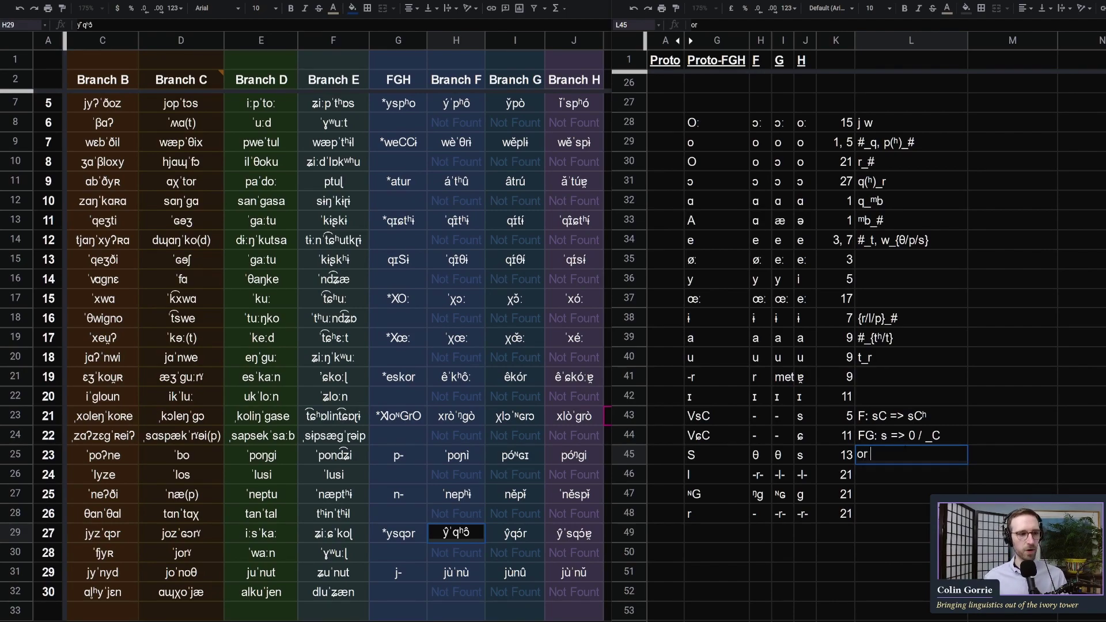
key(BackSpace)
key(BackSpace)
key(BackSpace)
key(BackSpace)
key(BackSpace)
text(F: or =)
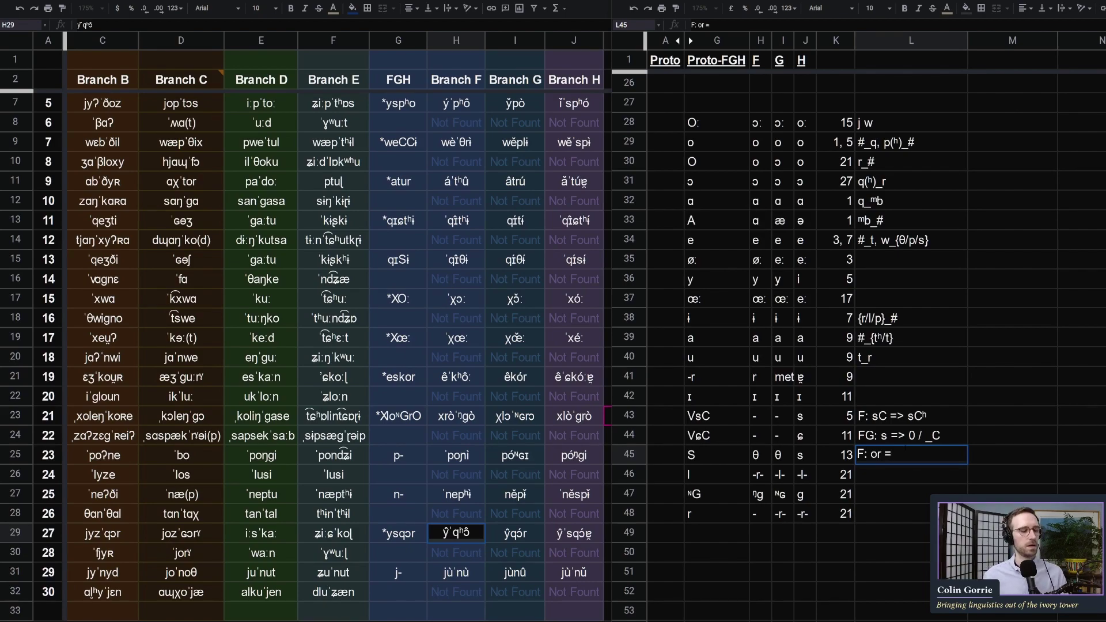
Replace the o in the row 45 rule with the ɔ from row 31 and extend it to "F: ɔr = ɔ"
click(691, 183)
double_click(691, 184)
key(ctrl+c)
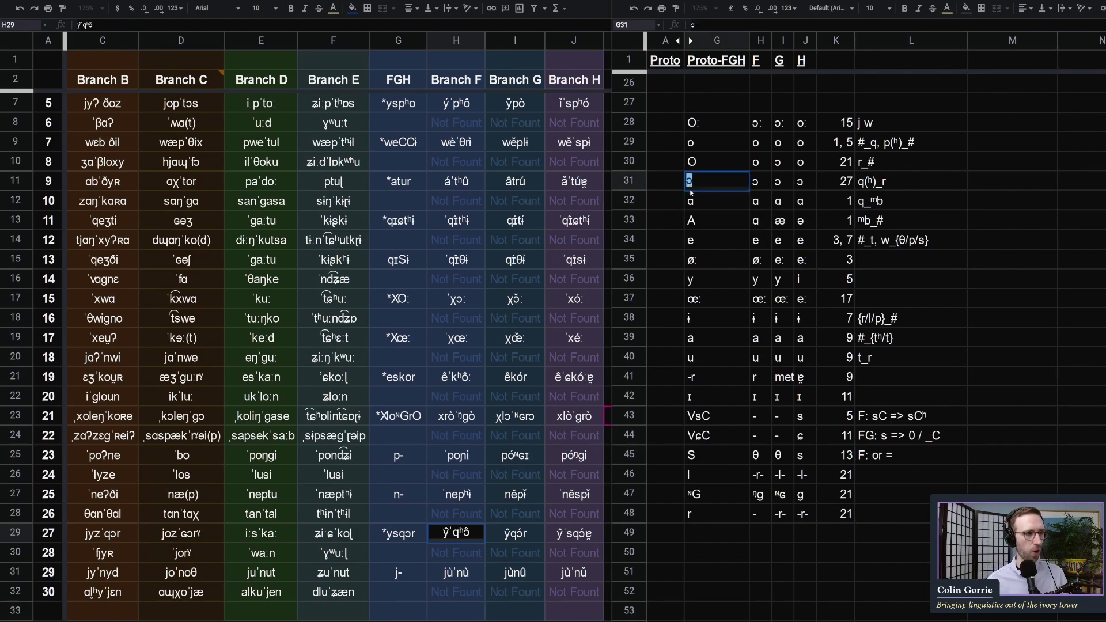
click(887, 454)
double_click(887, 454)
drag(869, 454, 877, 454)
key(ctrl+v)
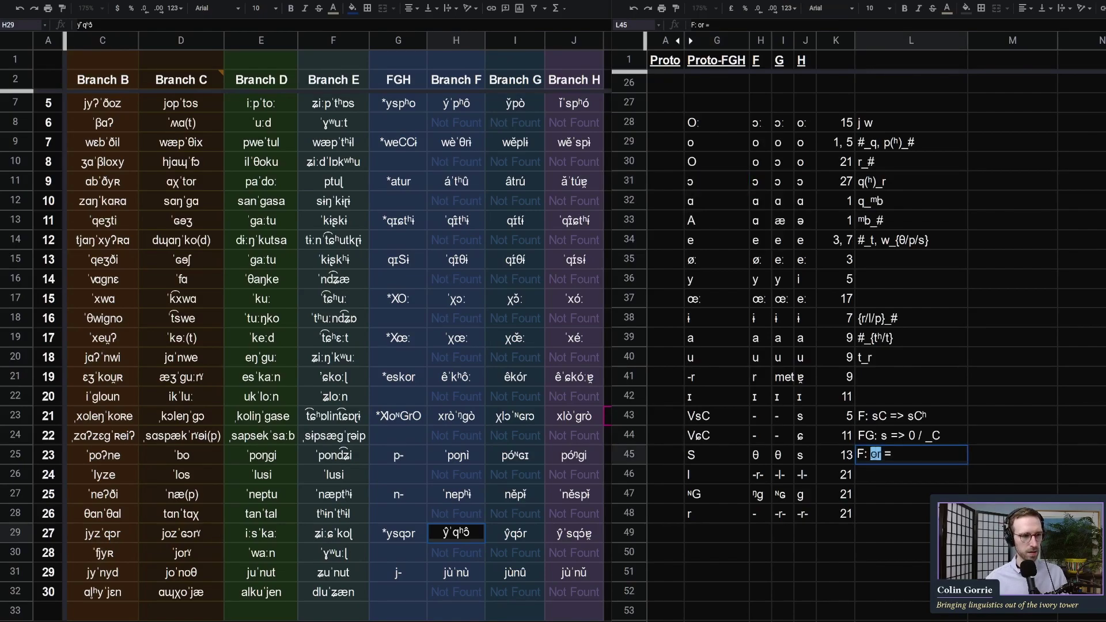
key(ctrl+v)
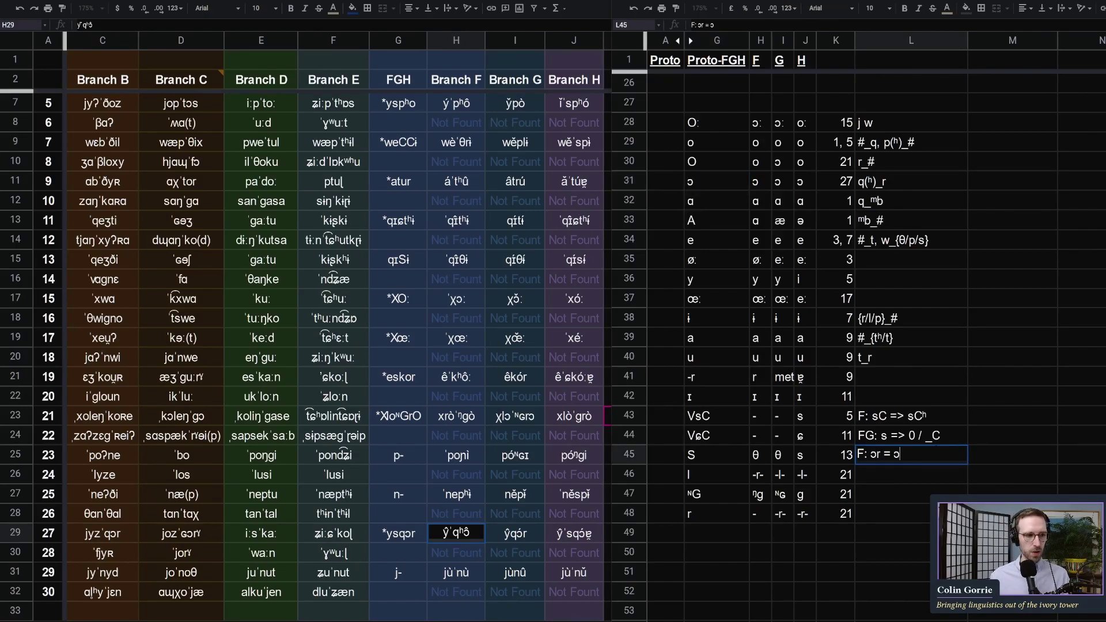
Complete the row 45 rule as "F: ɔr# = ɔ, ɔ => o (?)", marking it as uncertain
text(,)
key(ctrl+v)
text(#)
text( =<)
key(BackSpace)
text(> o)
key(Return)
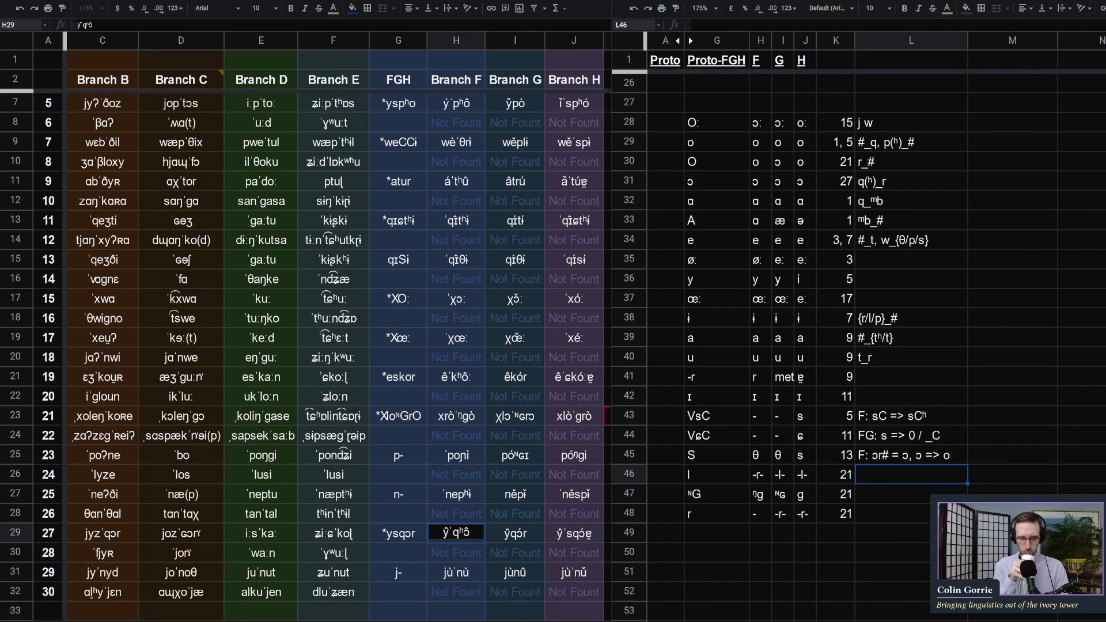
double_click(956, 455)
text((?))
key(Return)
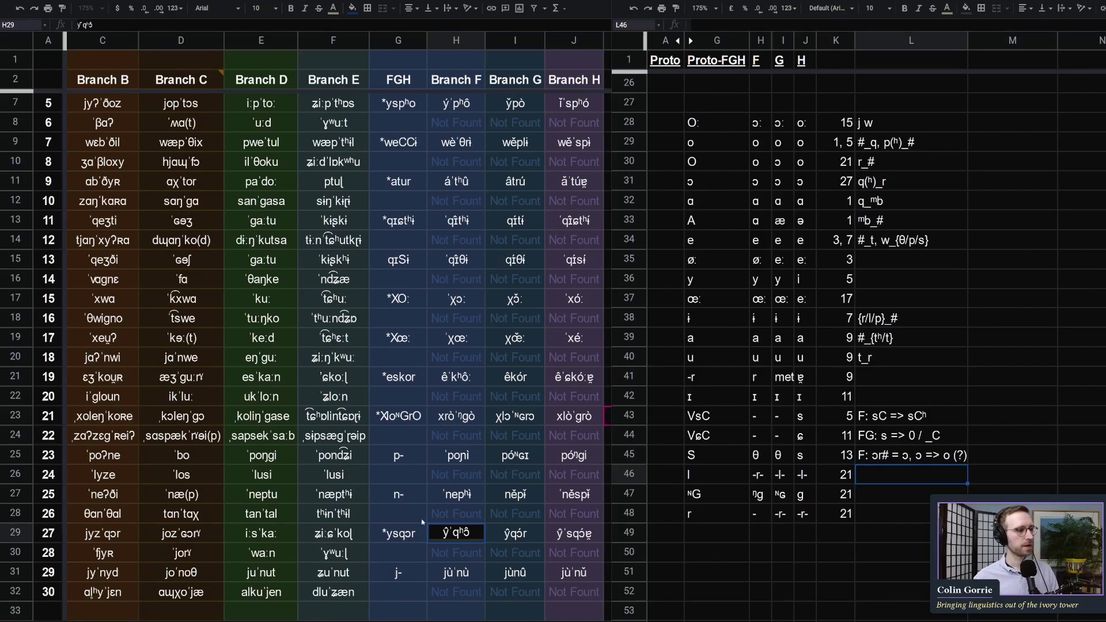
Check the row 30 and 31 vowels and environments, and record the rule "o => ɔ / _r" in the notes of row 46
click(415, 496)
click(789, 159)
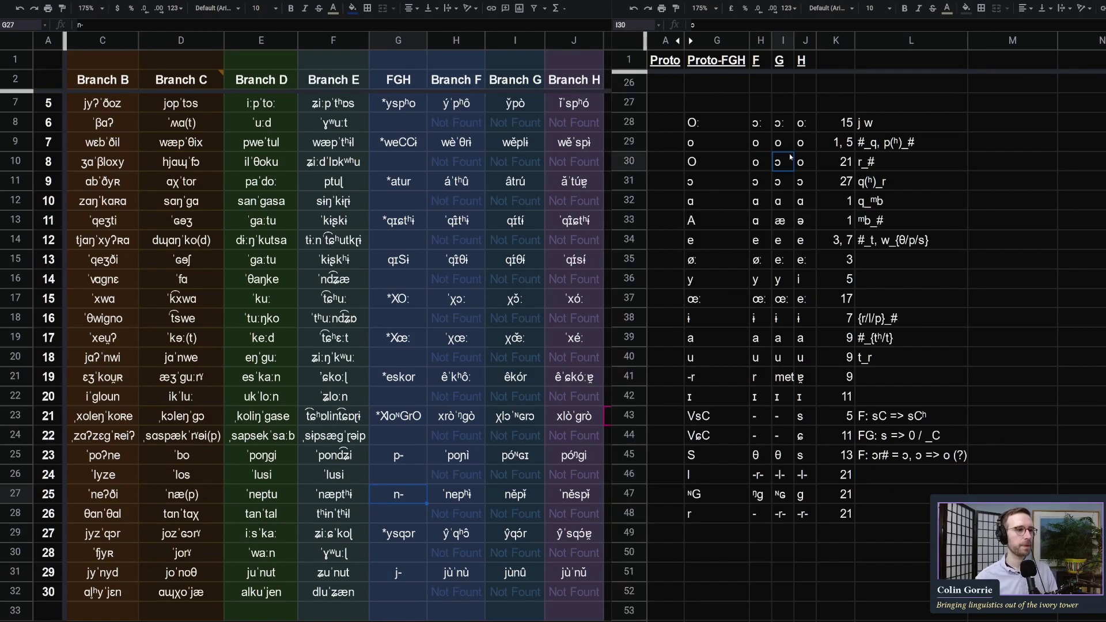
click(867, 180)
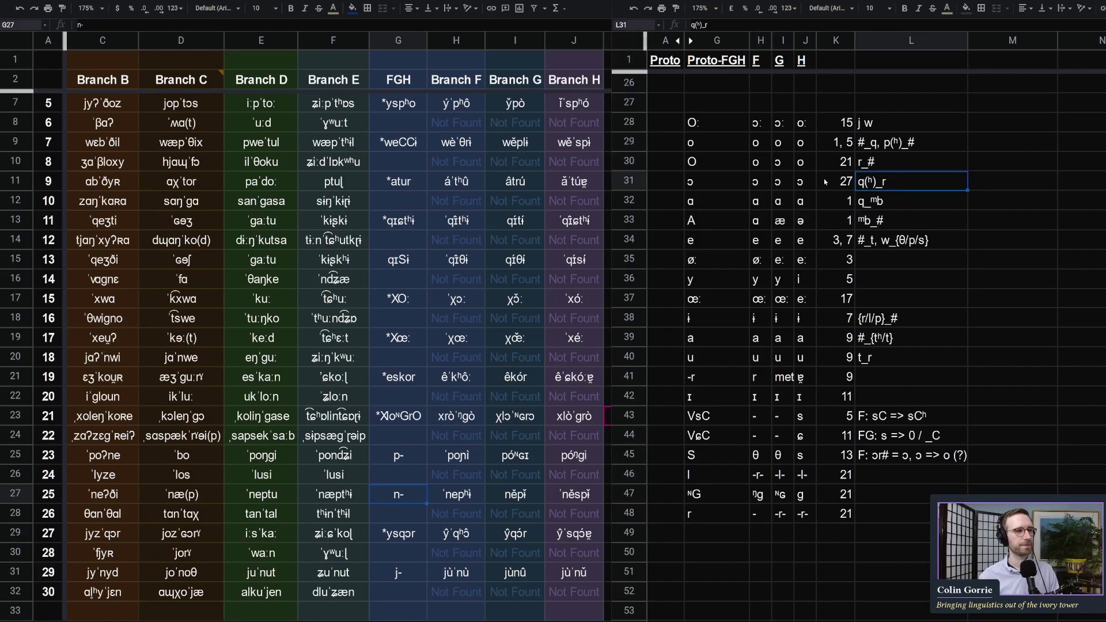
click(876, 473)
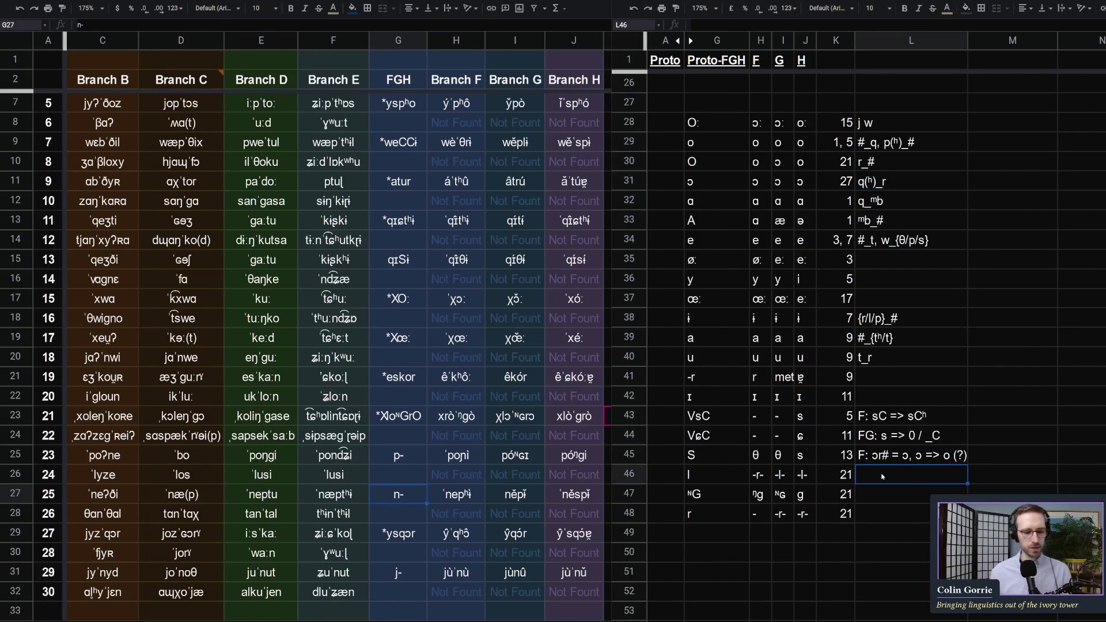
text(o => ɔ / _r)
key(Return)
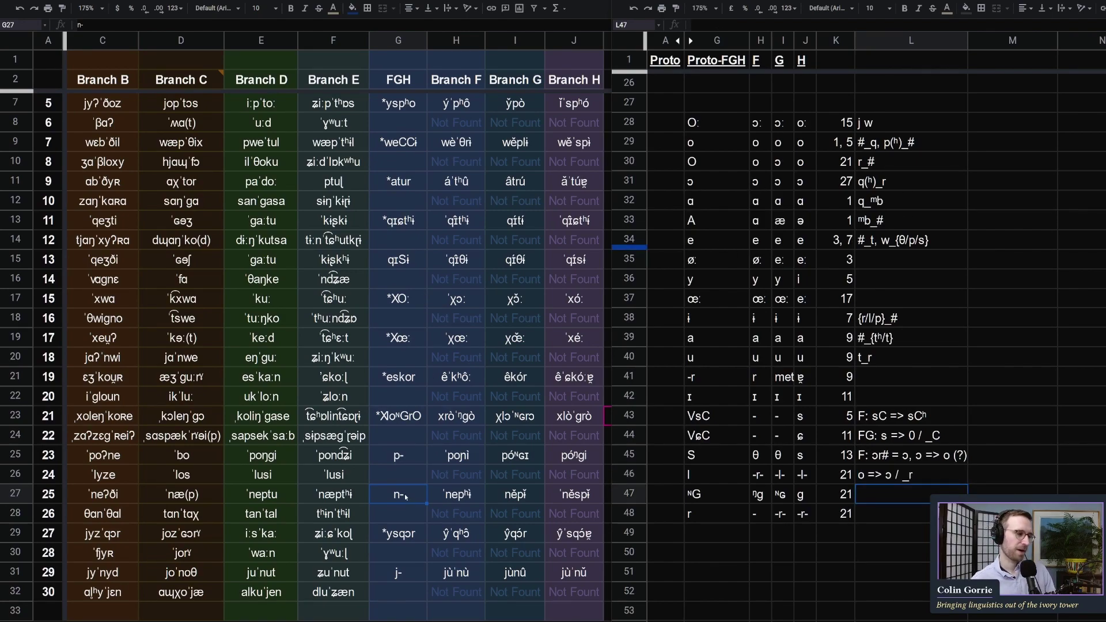
Reconstruct the FGH form of word 29 as *junu
click(402, 535)
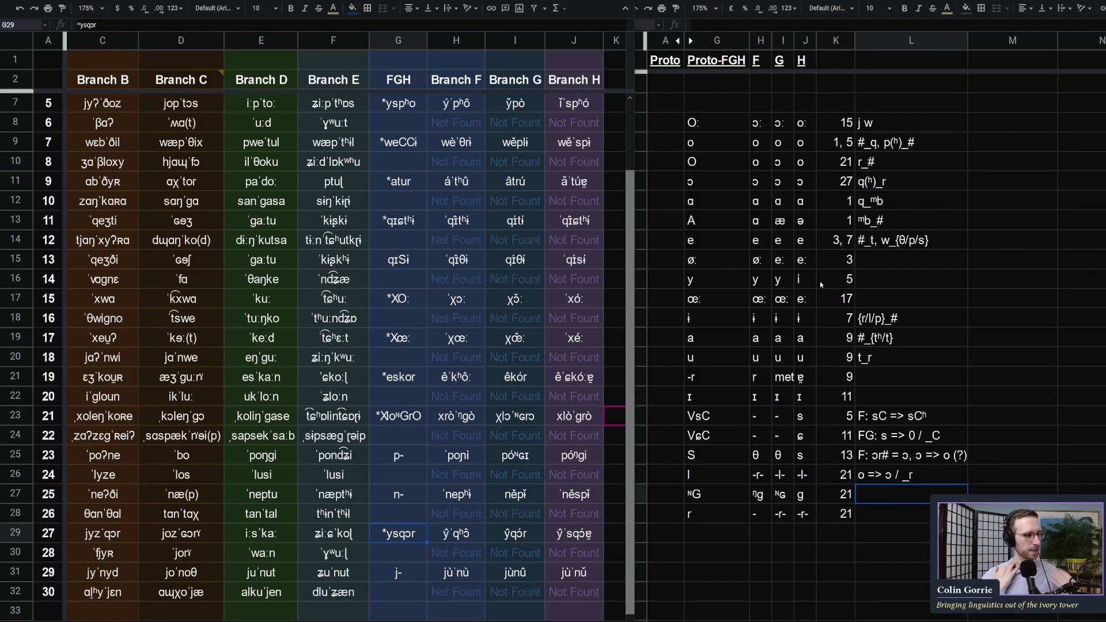
click(380, 578)
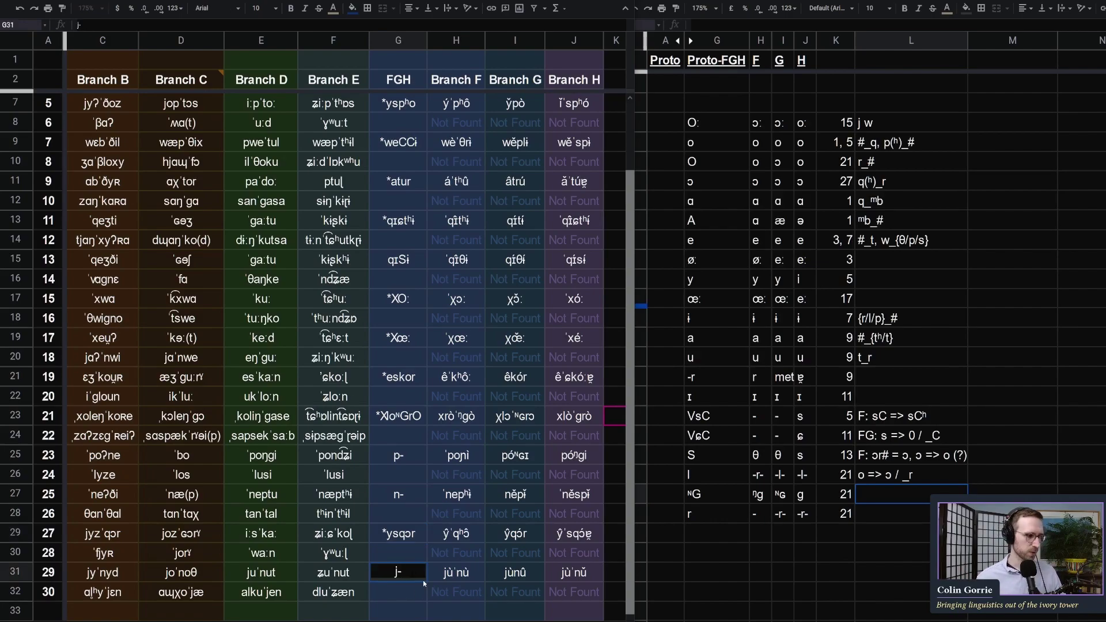
text(junu)
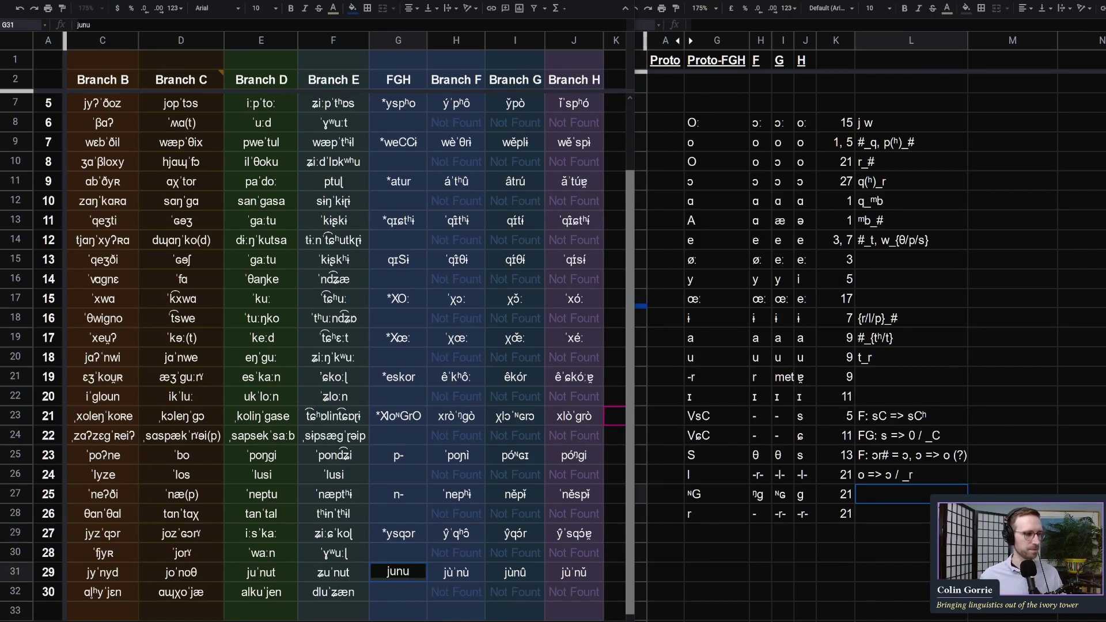
key(Home)
text(*)
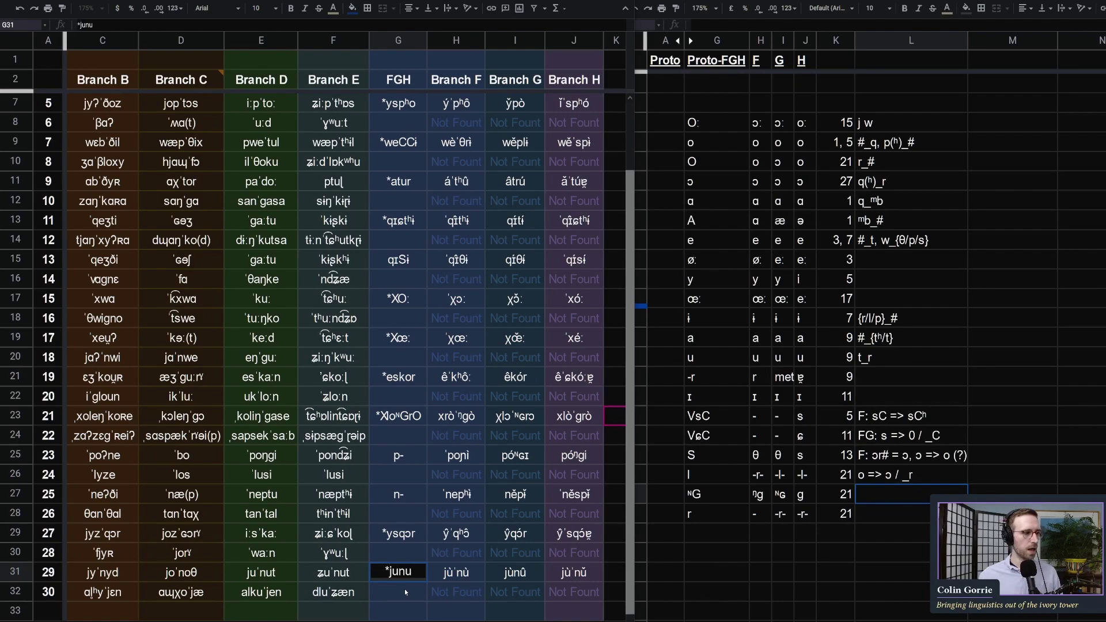
Complete the FGH reconstruction of word 25 as *nespɨ, taking the final vowel from row 38 and removing the dash
click(412, 512)
double_click(413, 500)
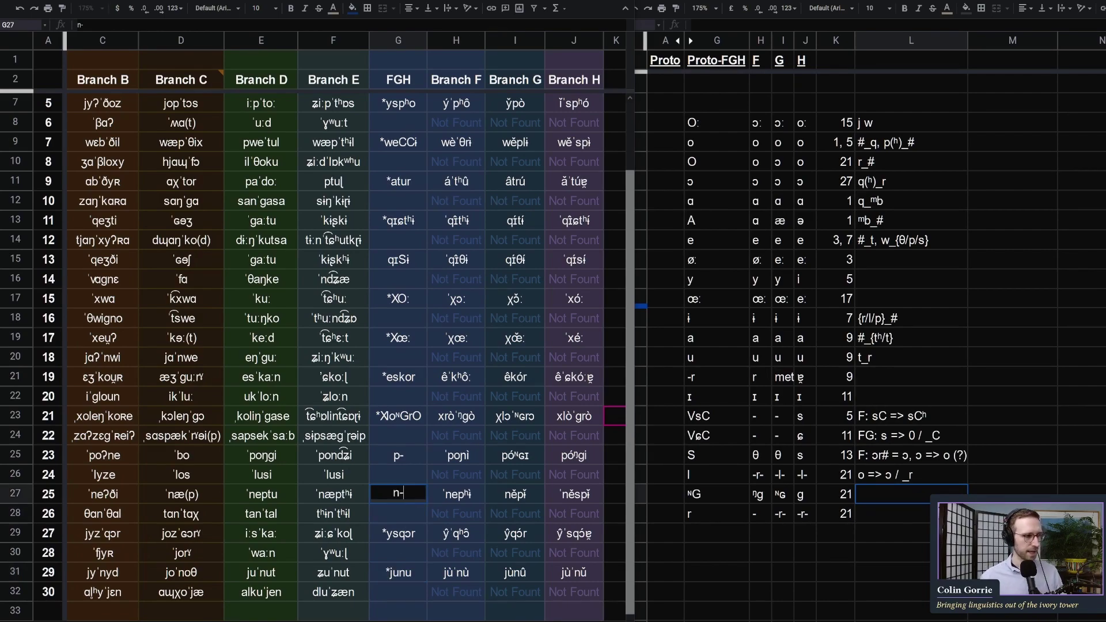
text(espi)
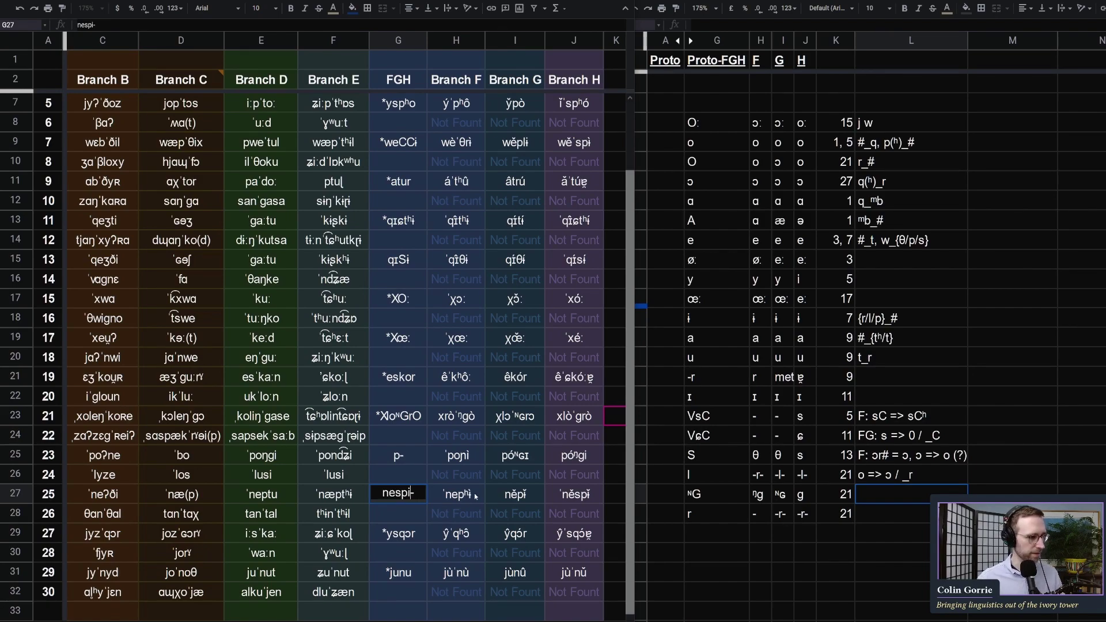
click(438, 502)
double_click(780, 318)
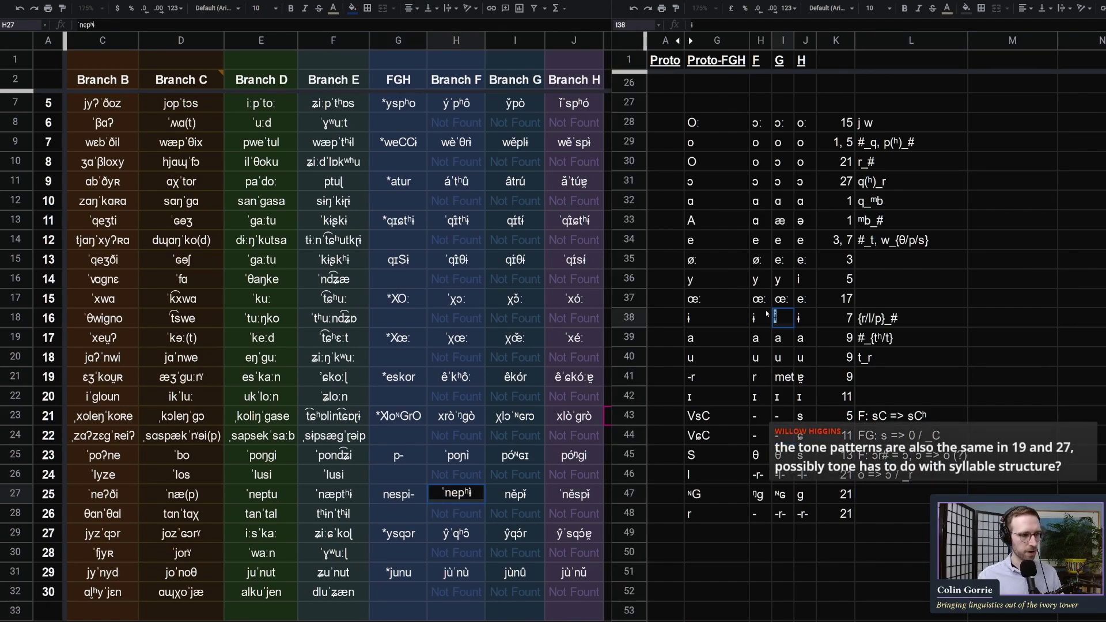
double_click(411, 454)
double_click(410, 494)
drag(410, 493, 407, 493)
key(Delete)
key(Home)
text(*)
Copy the ɲ from the Branch F form of word 23 into the F column of row 49
click(413, 462)
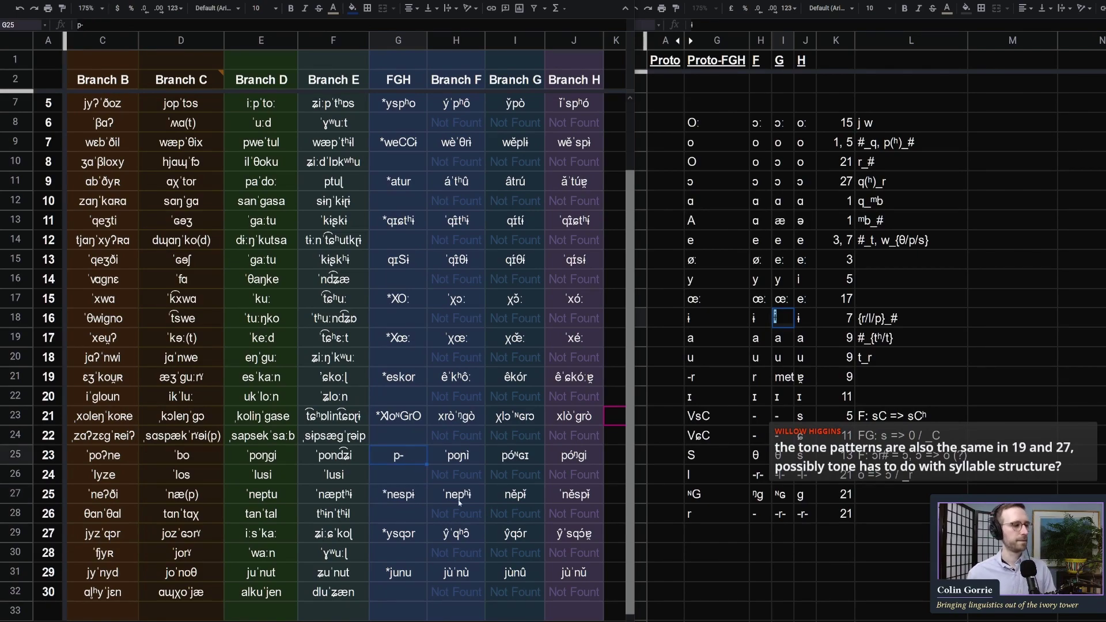
double_click(406, 453)
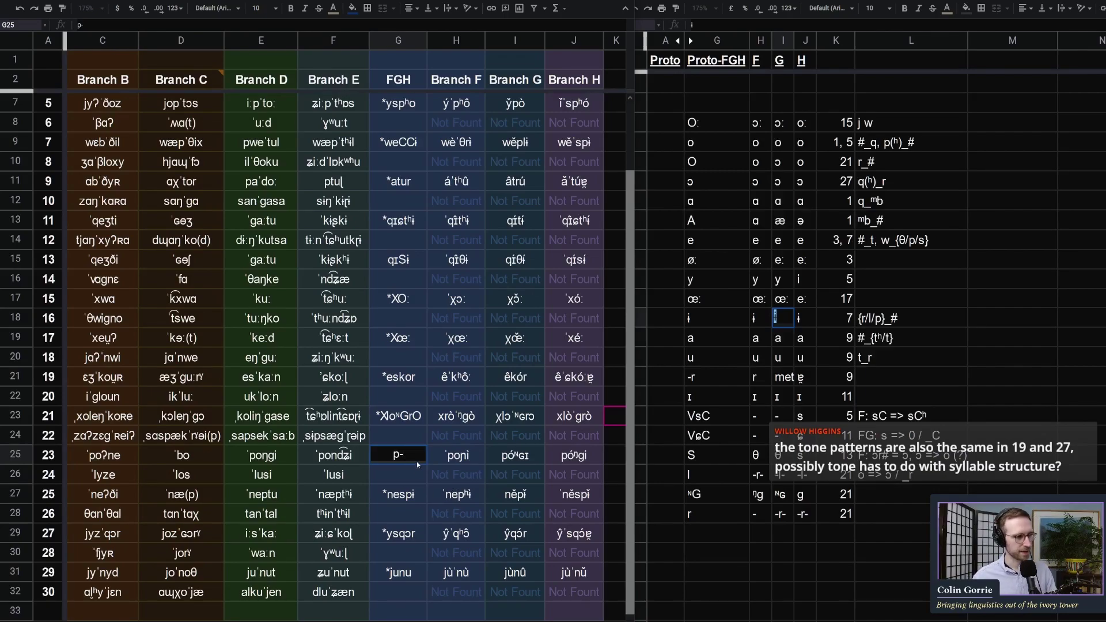
key(Return)
double_click(469, 455)
click(460, 455)
drag(460, 454, 467, 455)
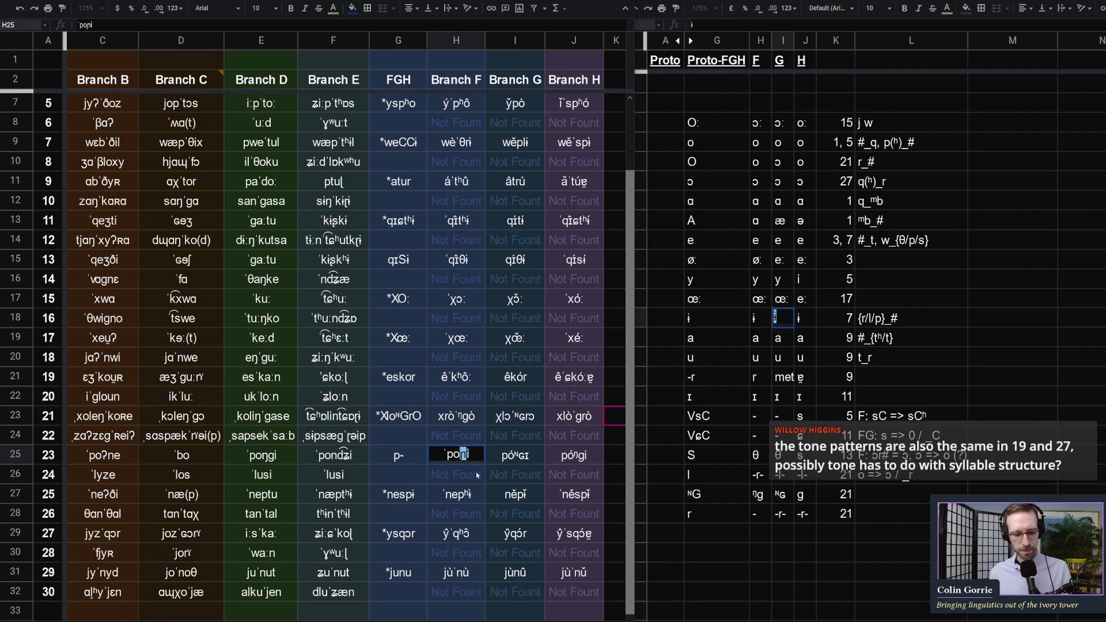
click(716, 552)
click(755, 532)
text(ŋ)
click(805, 539)
Copy the ᶰɢ from the Branch G form of word 23 into the G column of row 49
click(536, 456)
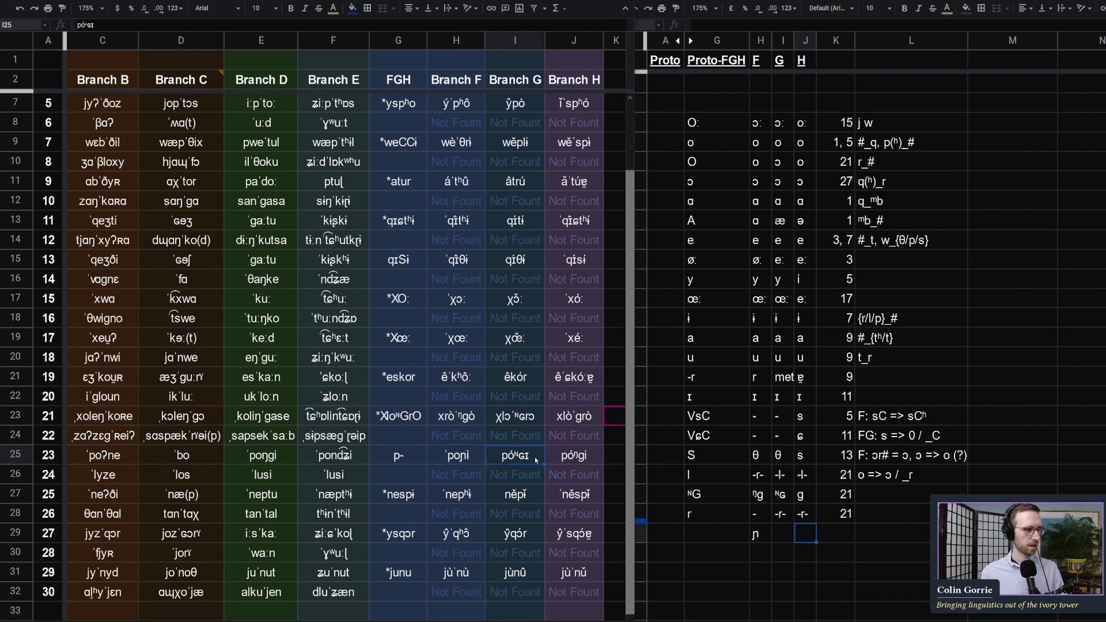
double_click(513, 455)
mouse_move(513, 454)
mouse_down()
mouse_move(524, 454)
mouse_move(513, 454)
mouse_up()
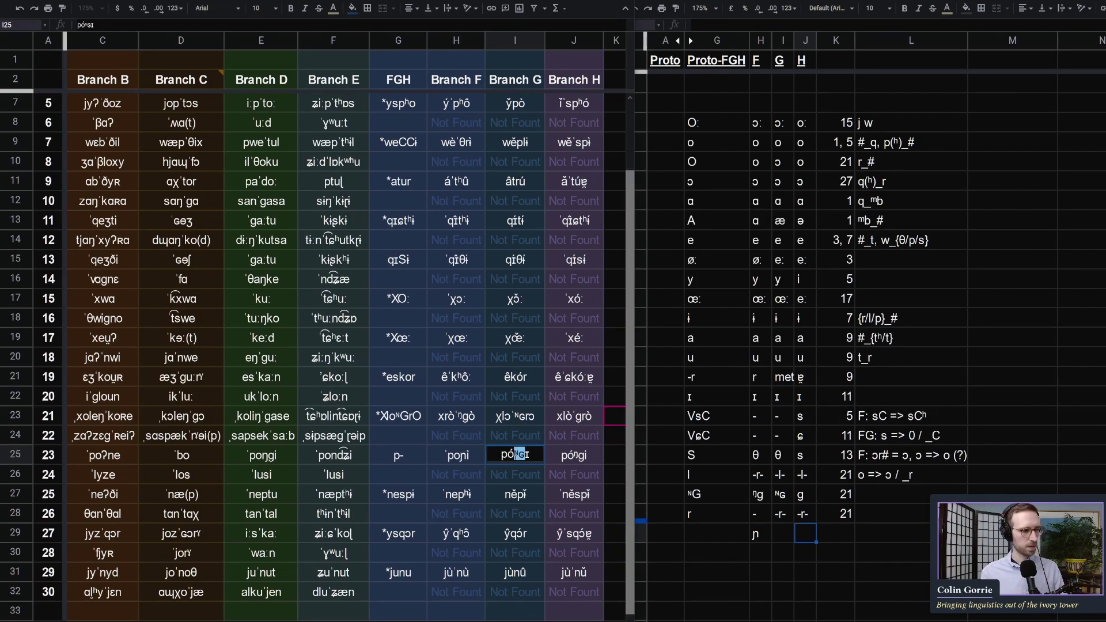
key(ctrl+c)
click(784, 536)
key(ctrl+v)
click(760, 572)
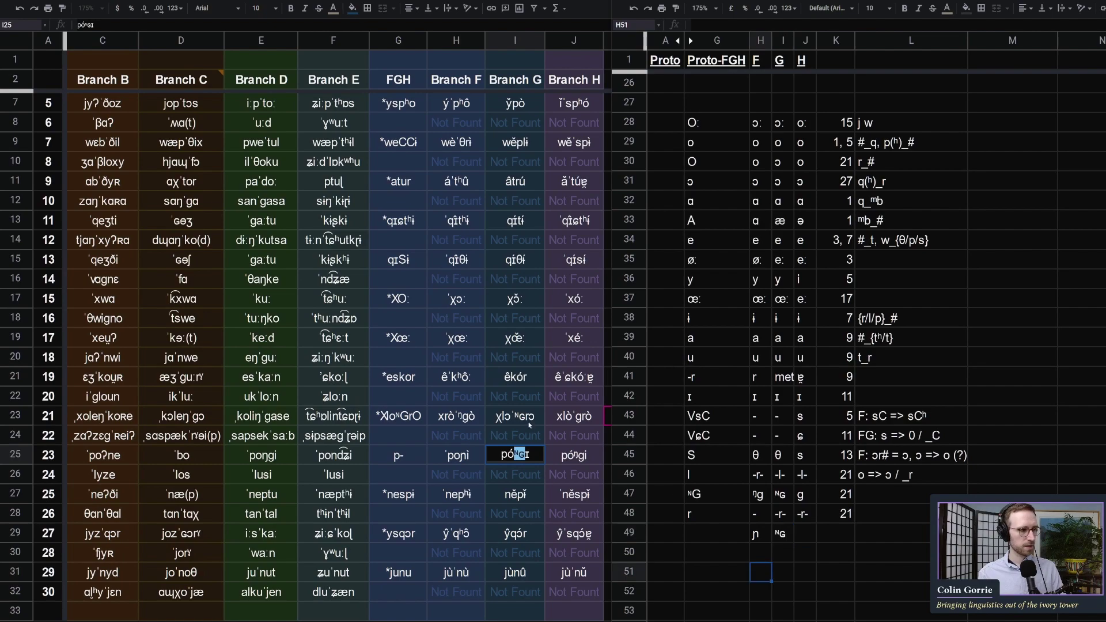
Copy the ᵑg from the Branch H form of word 23 into the H column of row 49
double_click(586, 453)
drag(576, 455, 585, 461)
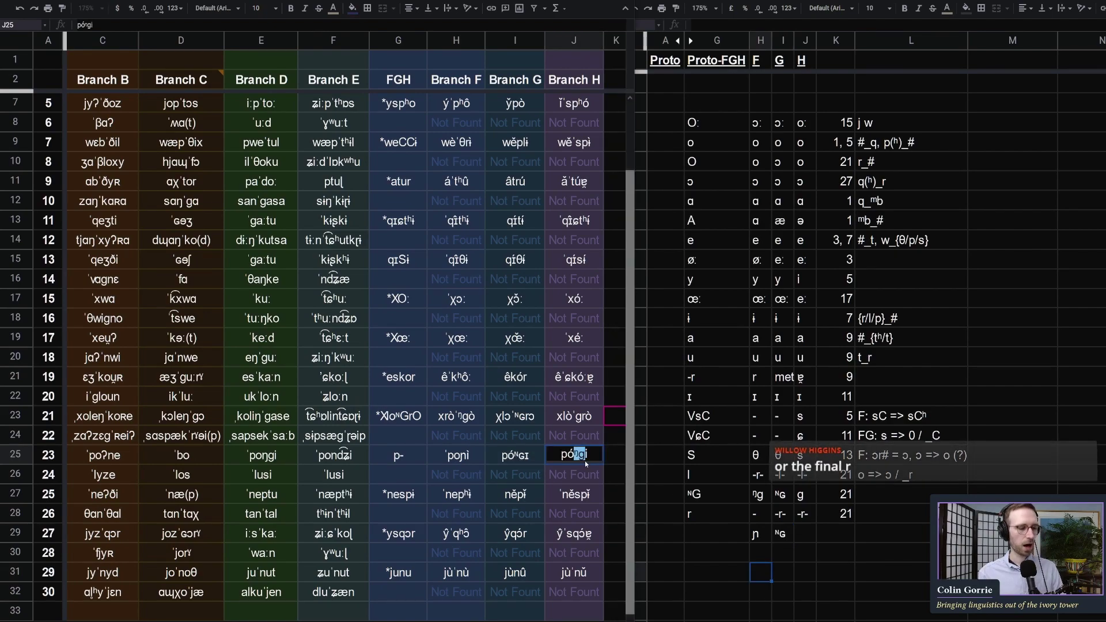
key(ctrl+c)
click(803, 533)
key(ctrl+v)
click(840, 548)
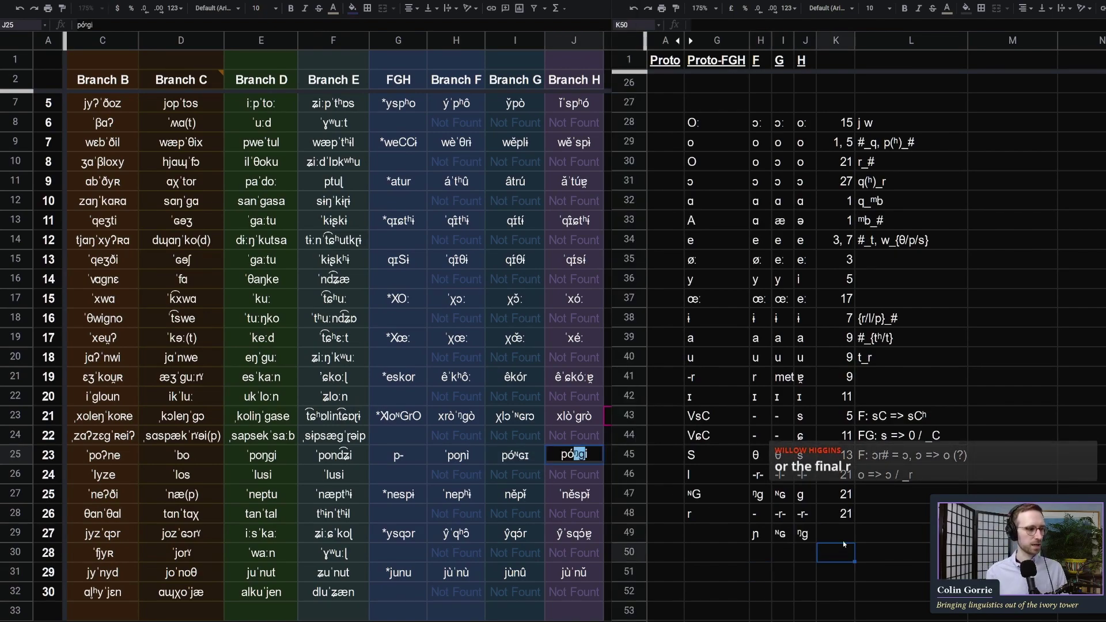
Enter 23 as the source word number for the row 49 correspondence
click(842, 536)
text(32)
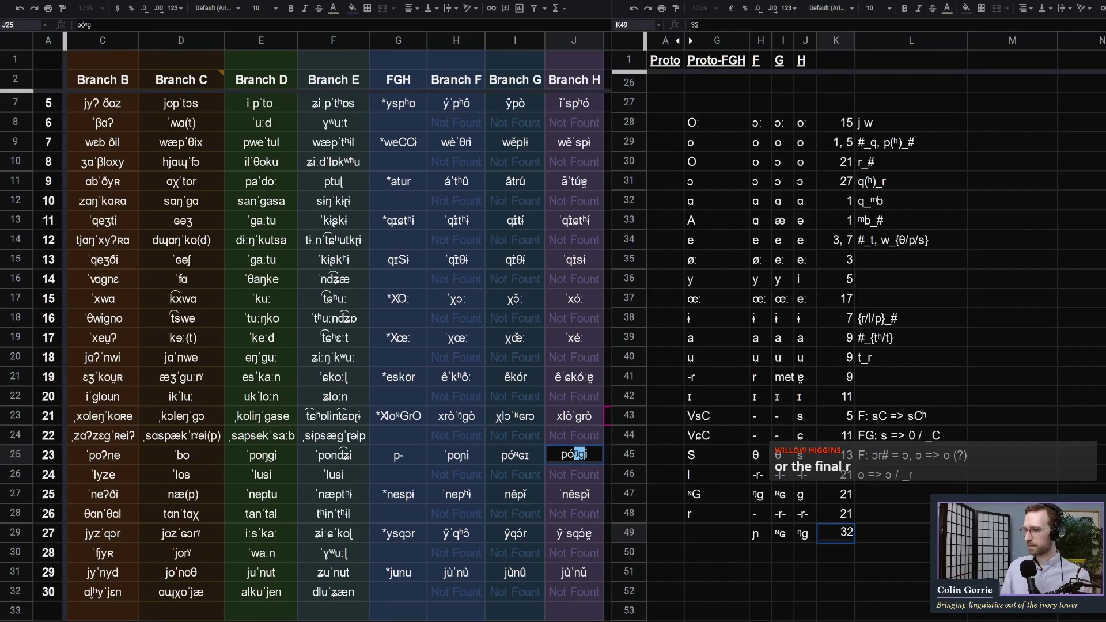
key(BackSpace)
key(BackSpace)
text(23)
key(Return)
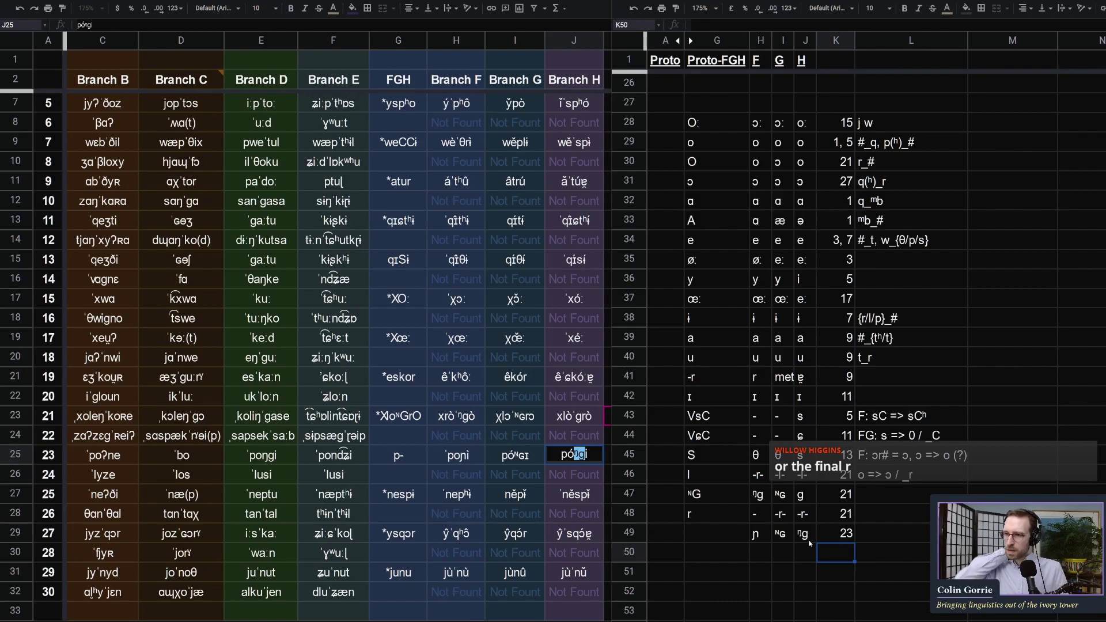
Compare the nasal-stop correspondences in rows 47 and 49 and examine the FGH reconstruction of word 21
scroll(809, 543, down, 3)
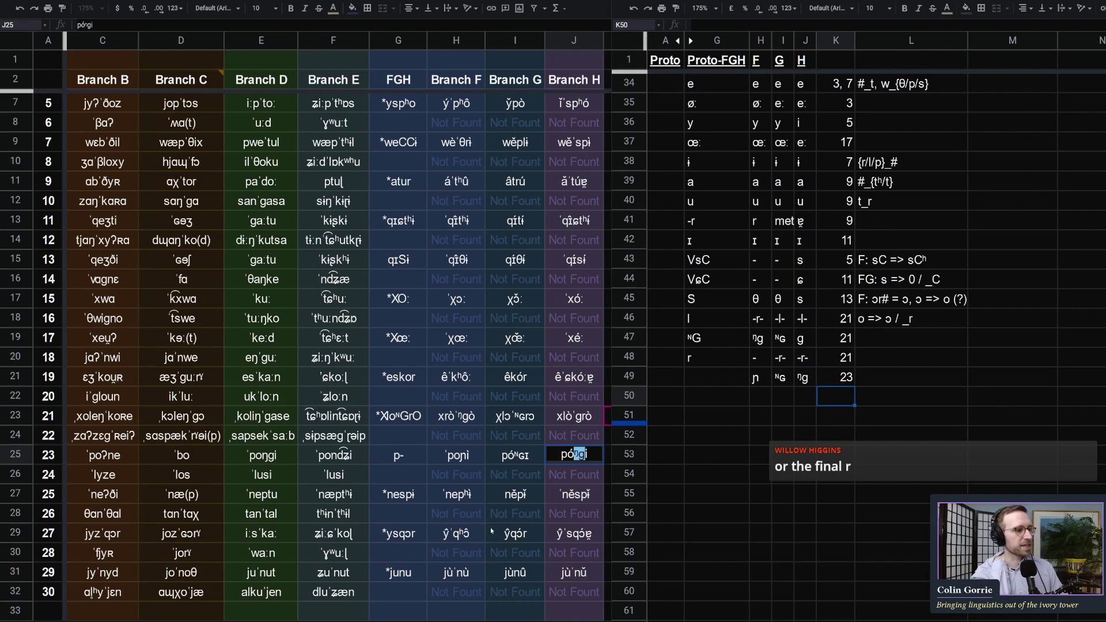
click(716, 434)
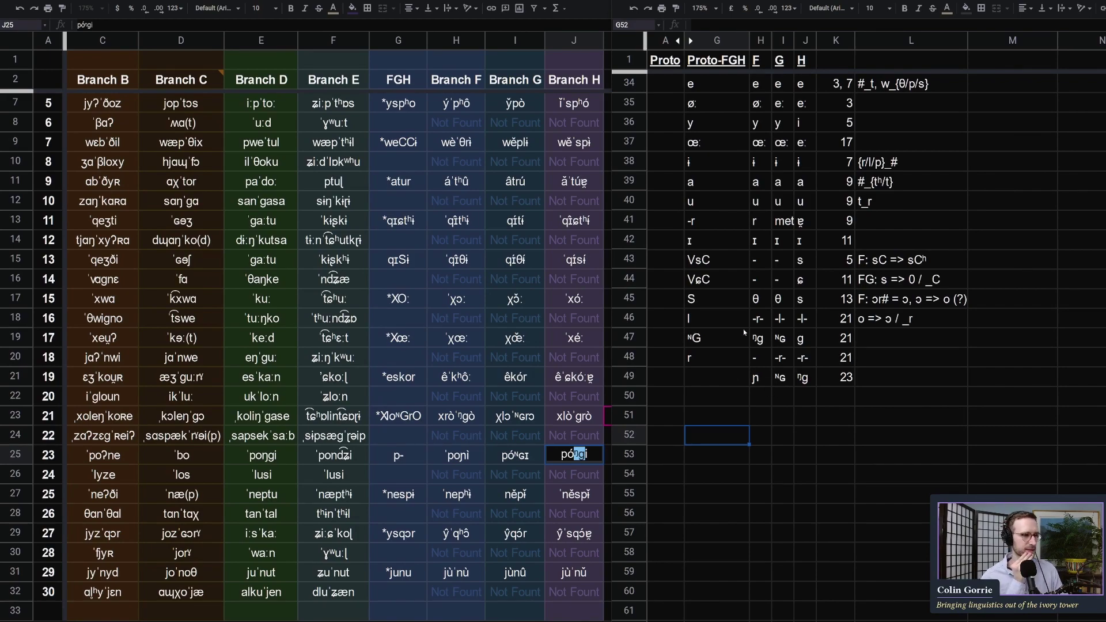
click(782, 357)
click(770, 379)
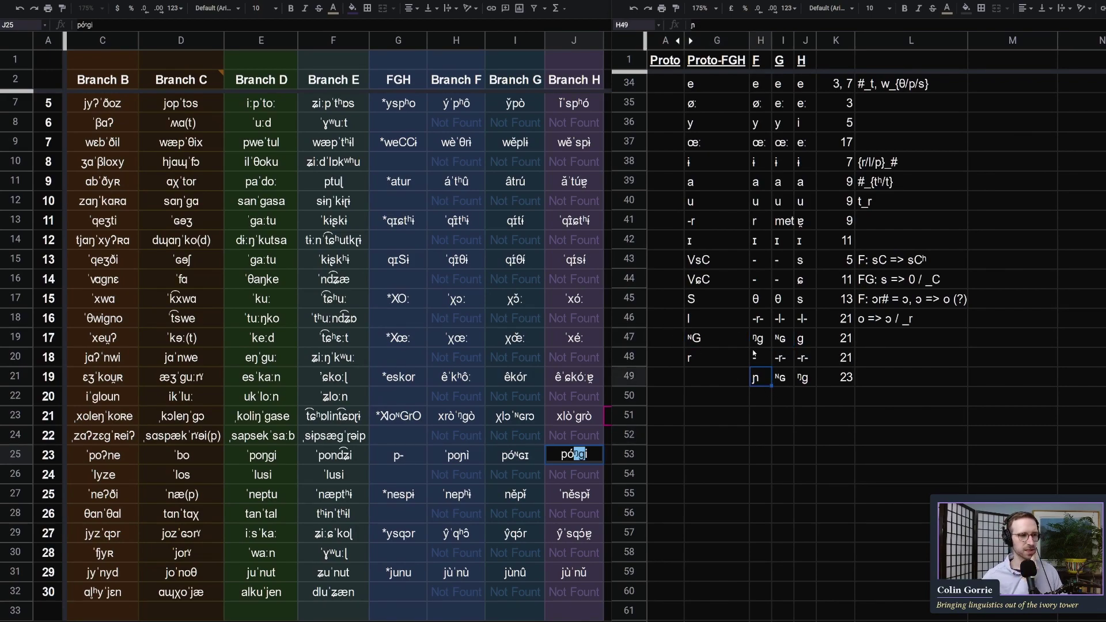
click(703, 374)
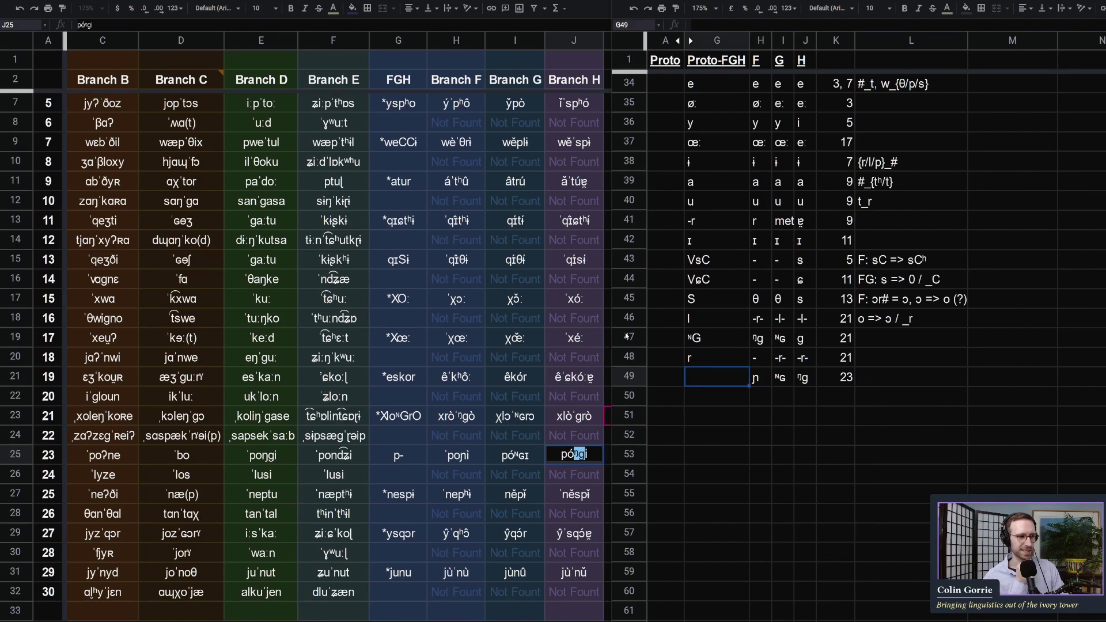
click(847, 340)
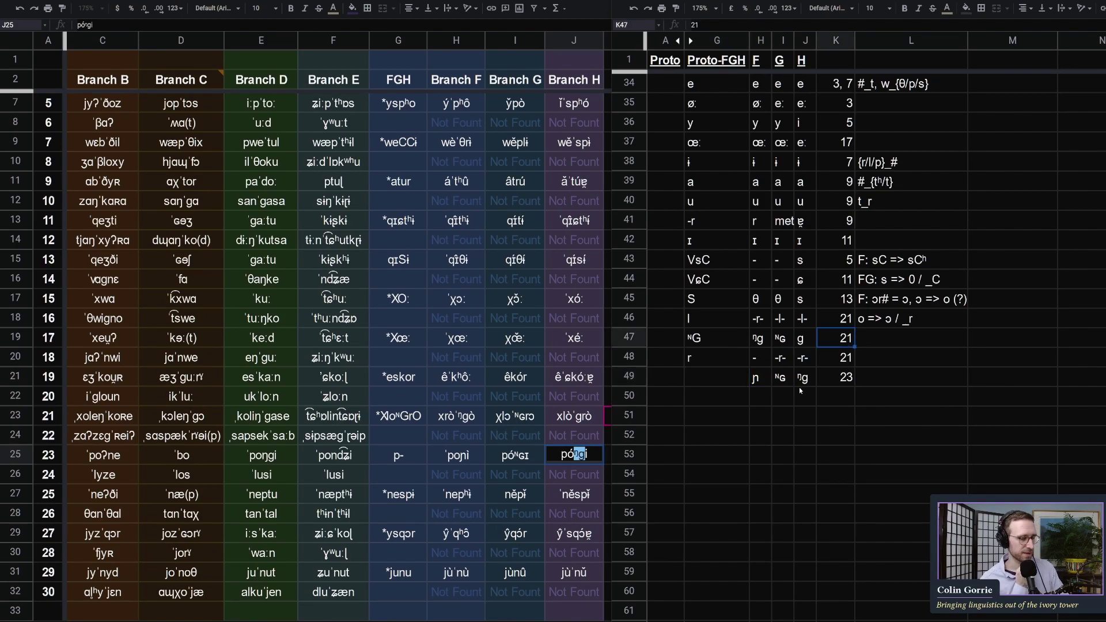
click(407, 420)
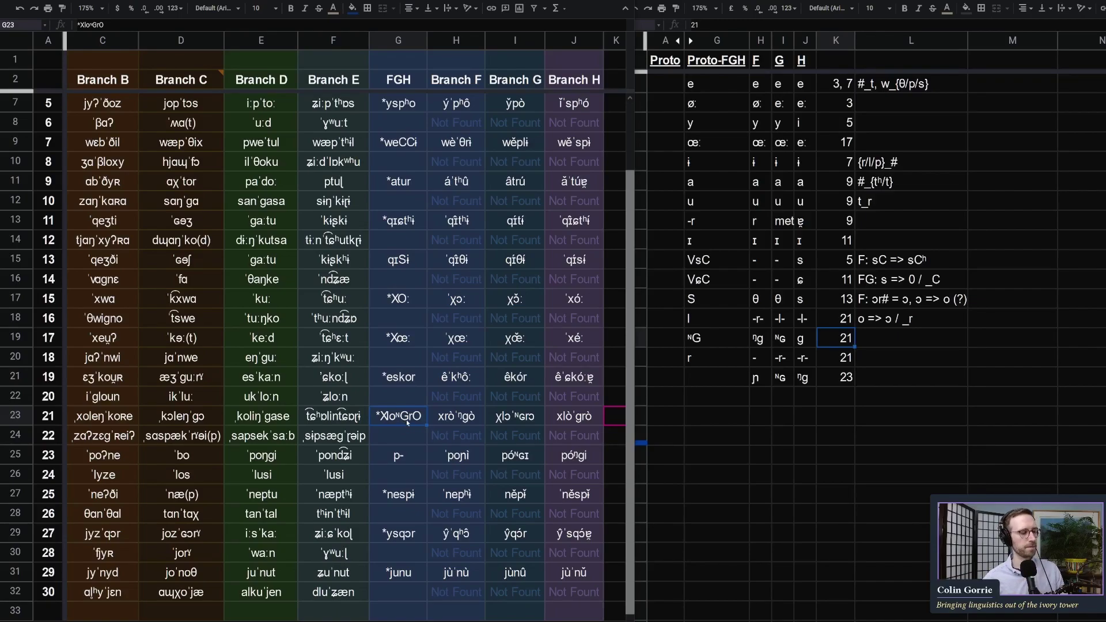
Start a sound-change note for row 49 with ᵑg =>, copying the symbol from the row's H column
click(761, 385)
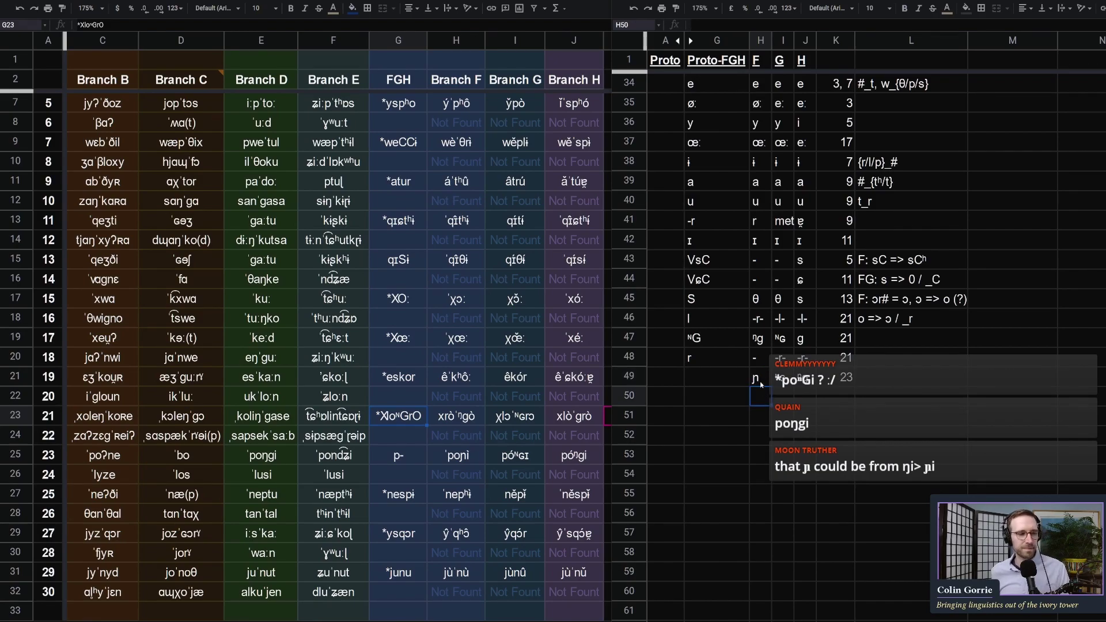
click(911, 369)
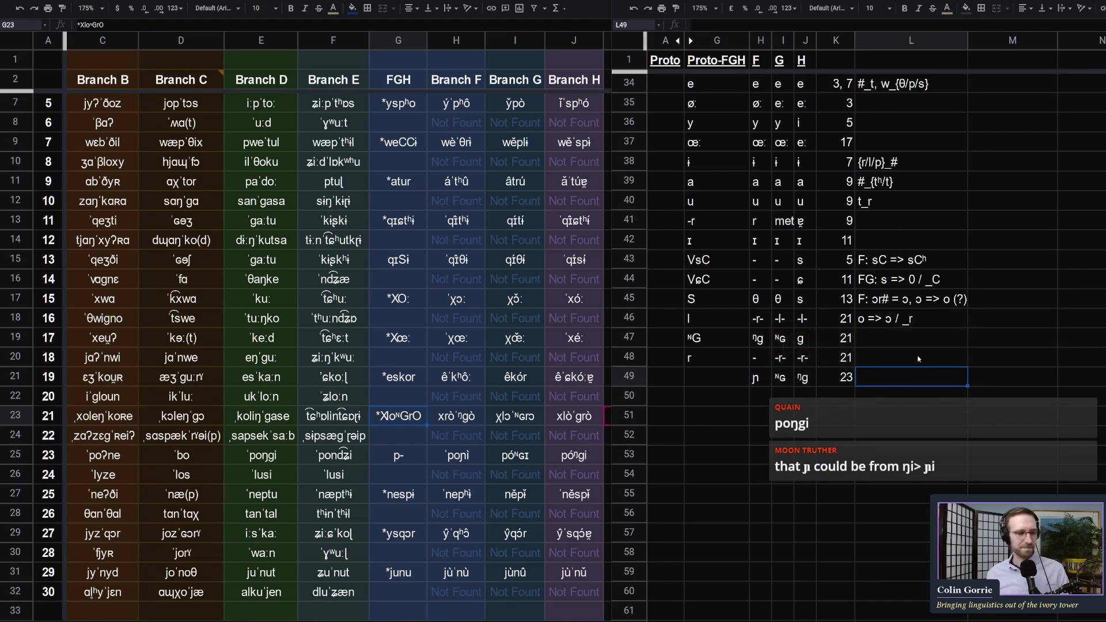
double_click(804, 377)
key(ctrl+c)
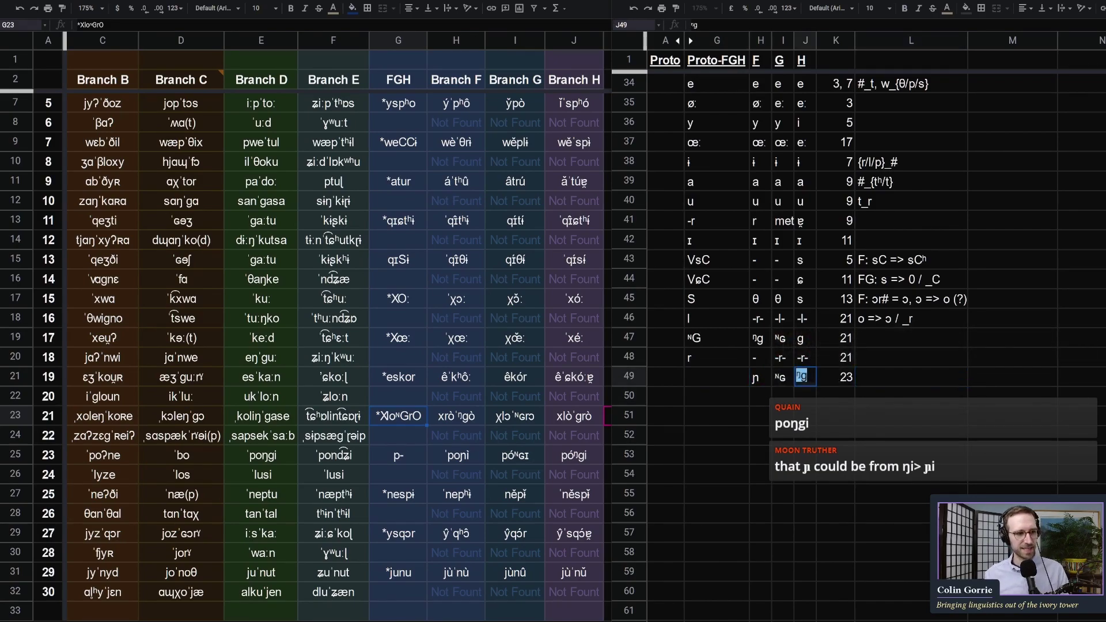
double_click(940, 378)
key(ctrl+v)
text(=)
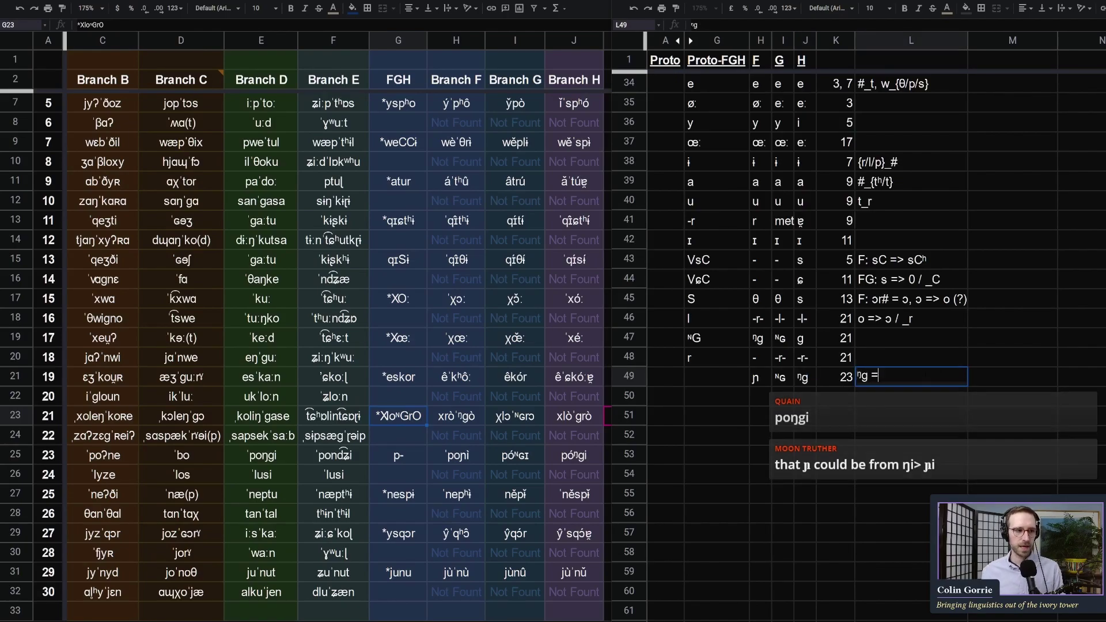
text(>)
Complete the row 49 note as F: ᵑg => ɲ, copying the ɲ from the row's F column
double_click(760, 377)
drag(759, 377, 743, 380)
key(ctrl+c)
double_click(885, 379)
key(ctrl+v)
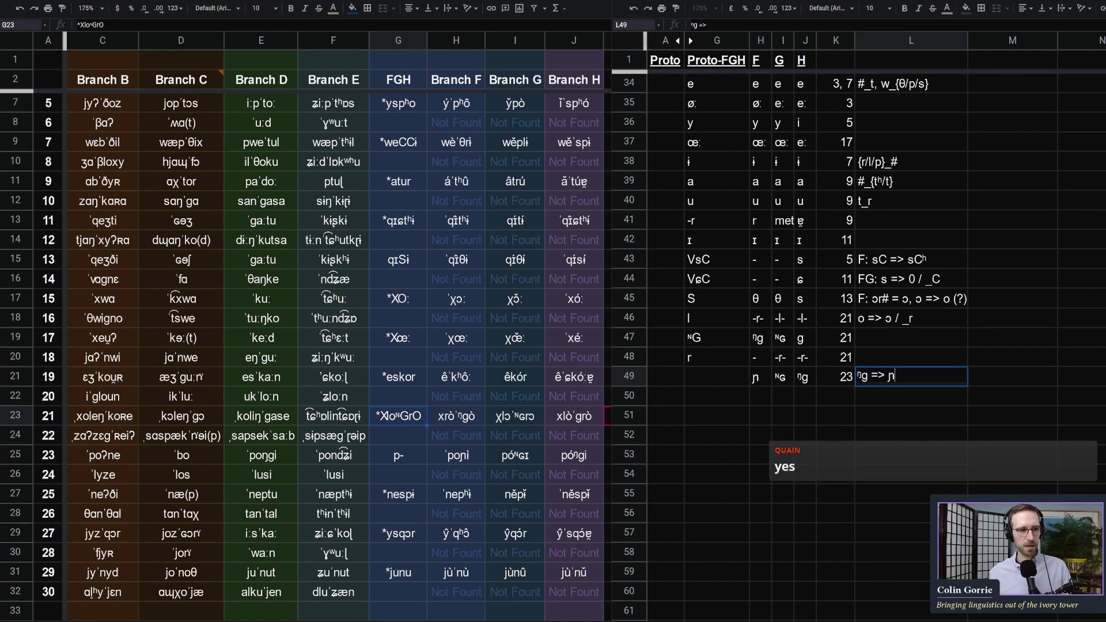
text(F:)
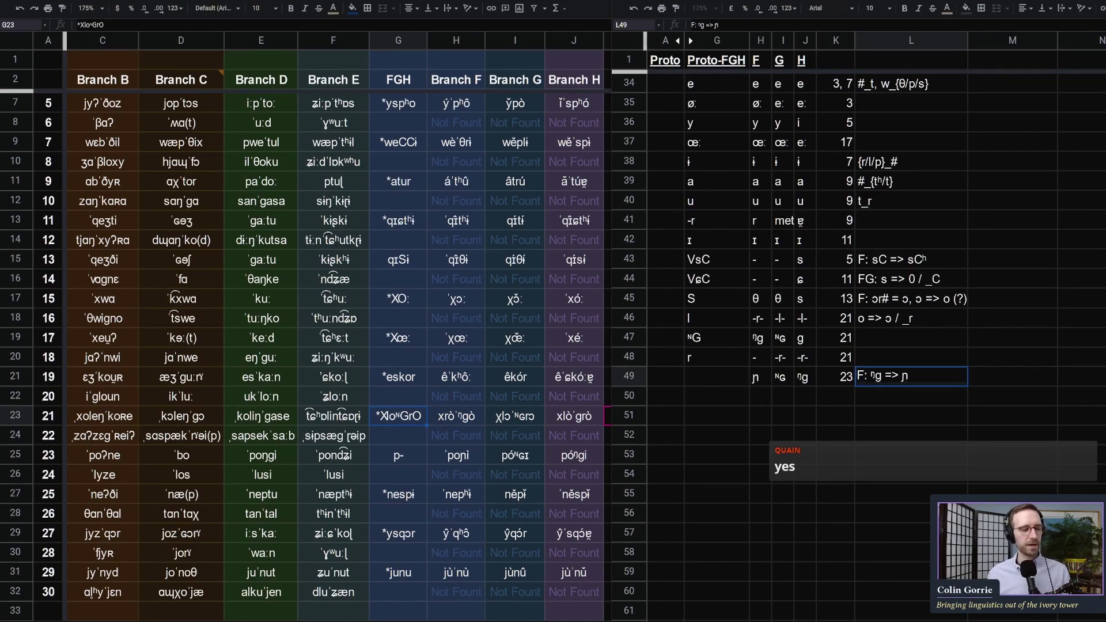
key(Return)
Add the between-vowels environment / V_V to the sound-change note in row 49
key(Up)
key(Up)
key(Up)
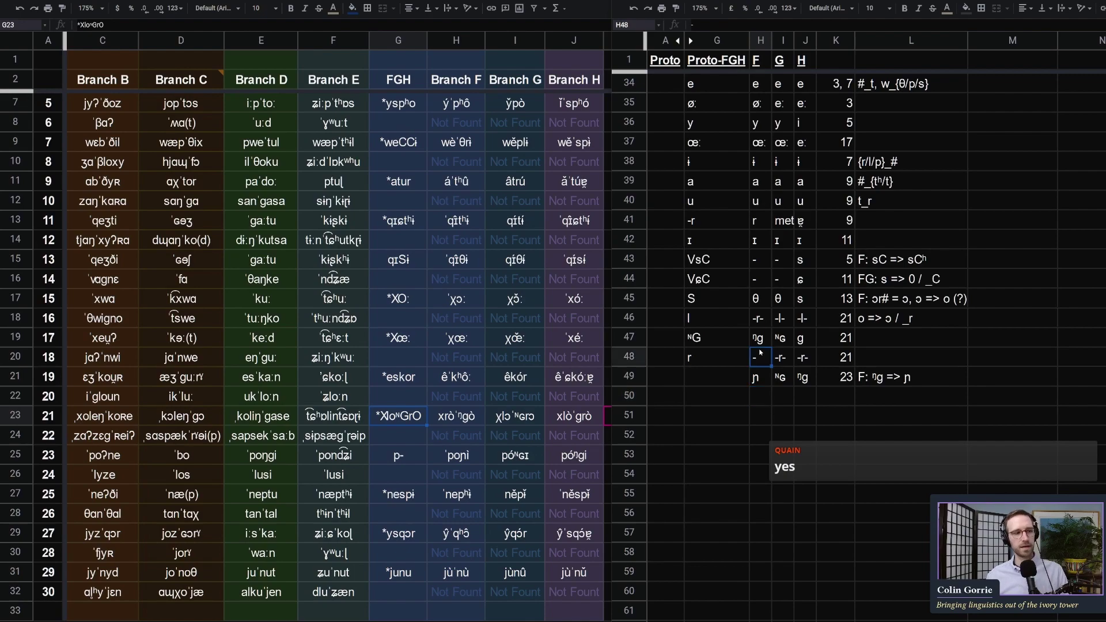
click(912, 384)
double_click(912, 385)
text(/ V_V)
key(Return)
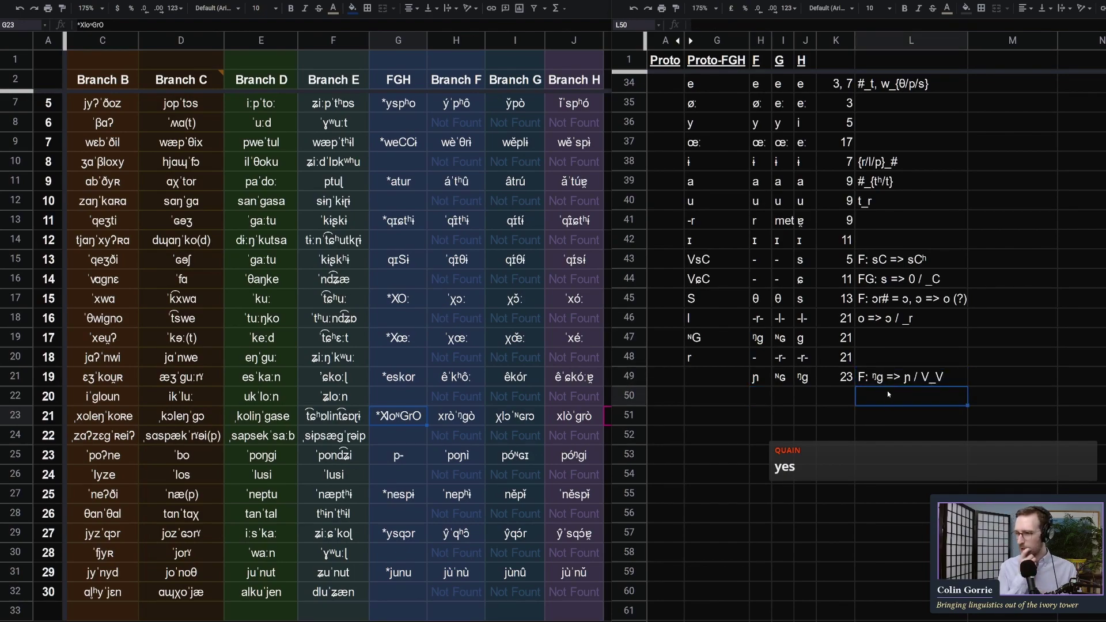
Copy the ᵑg from the H column of row 49 into that row's Proto-FGH cell
click(747, 382)
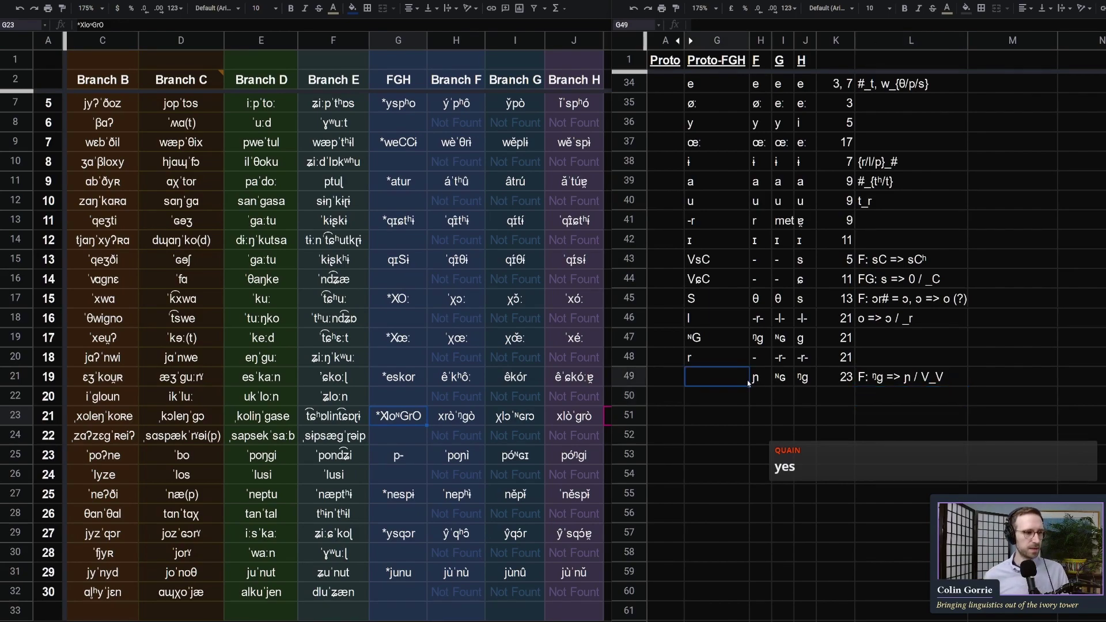
click(806, 377)
click(787, 376)
double_click(787, 376)
double_click(806, 377)
drag(808, 377, 781, 380)
key(ctrl+c)
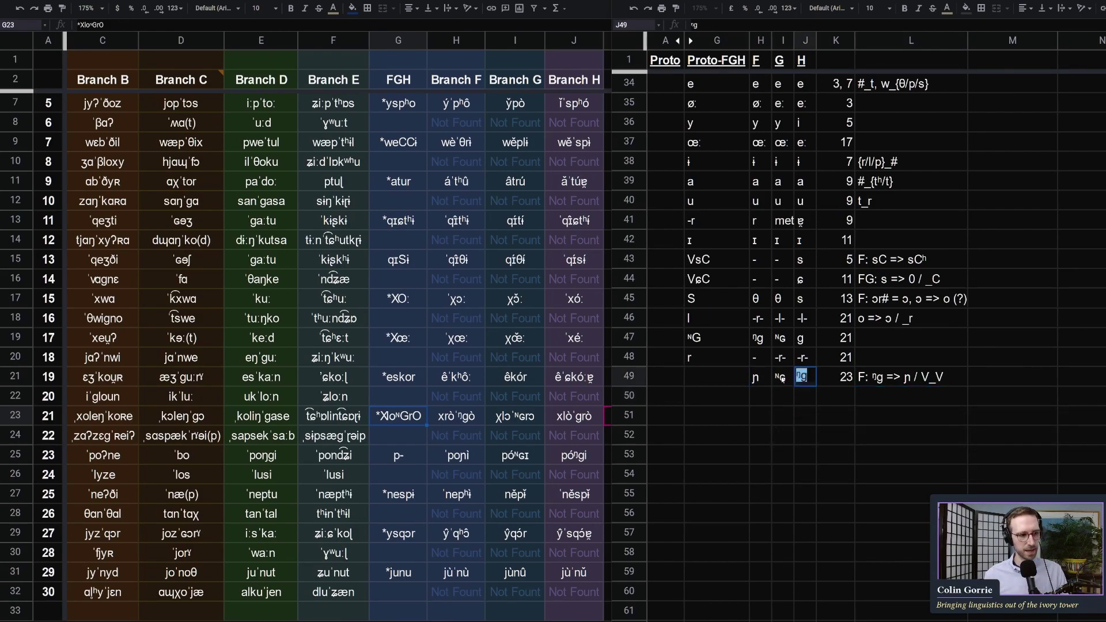
click(727, 393)
double_click(723, 381)
key(ctrl+v)
Replace the Proto-FGH sound in row 47 with ᵑg
double_click(710, 338)
drag(711, 339, 664, 332)
key(ctrl+v)
click(705, 440)
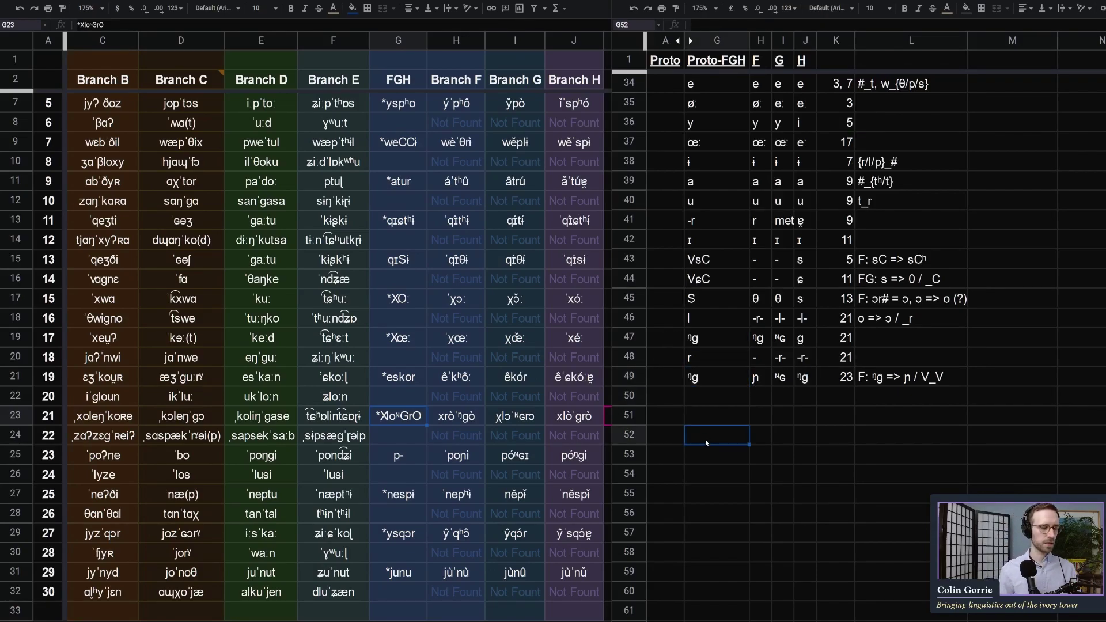
Replace the nasal-stop cluster in the FGH reconstruction of word 21 with ᵑg, giving *Xloᵑgr0 with a final capital O: *XloᵑgrO
double_click(383, 416)
drag(395, 415, 409, 415)
key(ctrl+v)
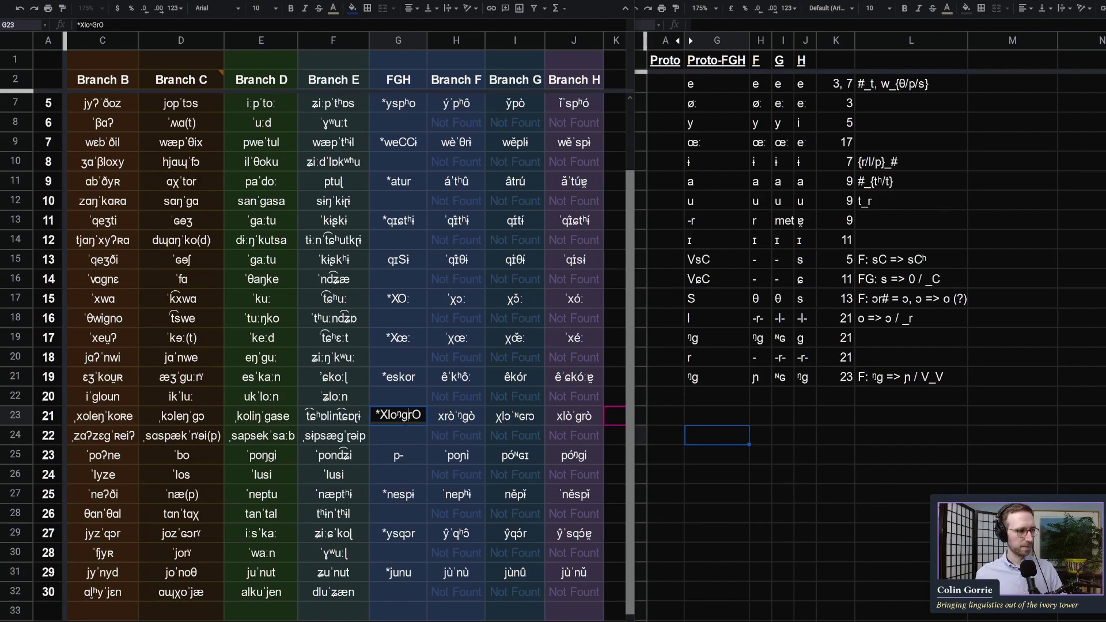
key(Return)
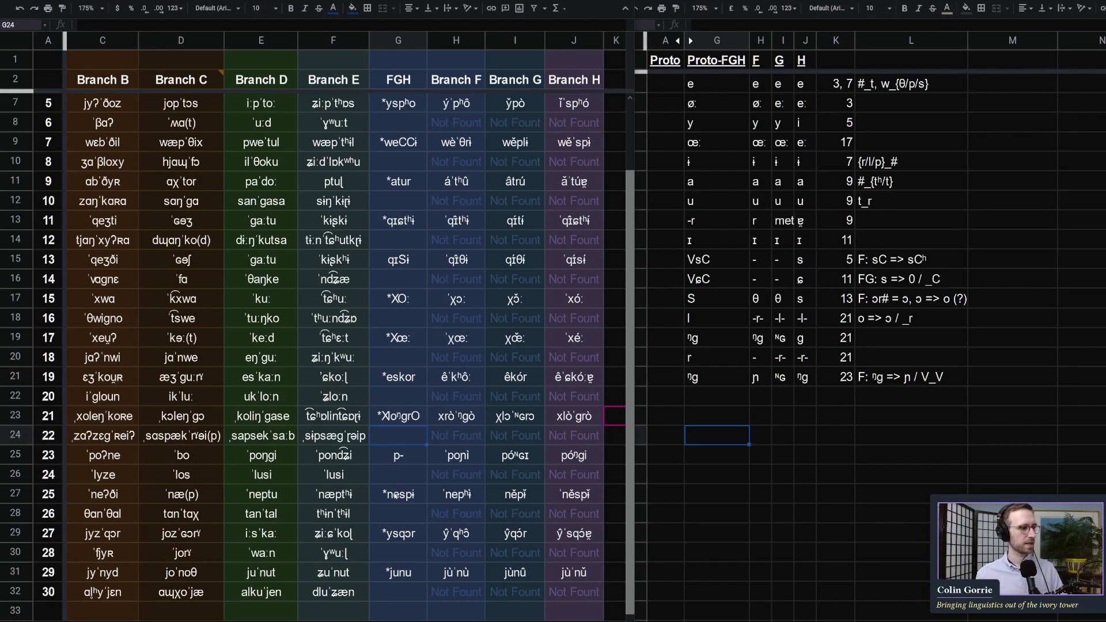
Extend the FGH reconstruction of word 23 to poᵑg
click(413, 457)
key(BackSpace)
text(on)
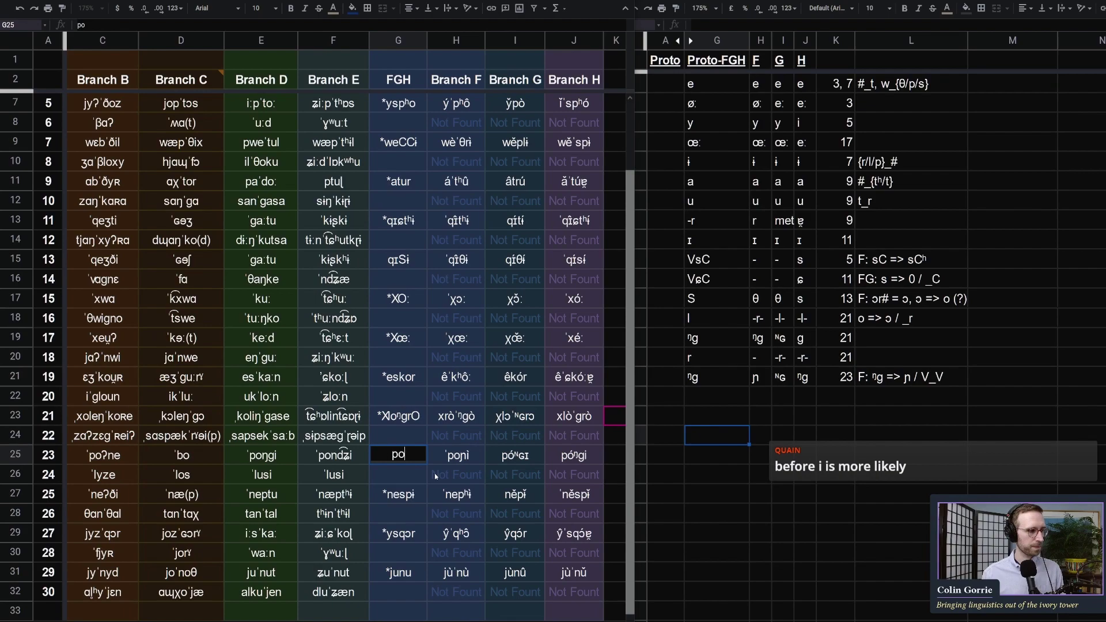
key(ctrl+v)
key(BackSpace)
key(BackSpace)
key(BackSpace)
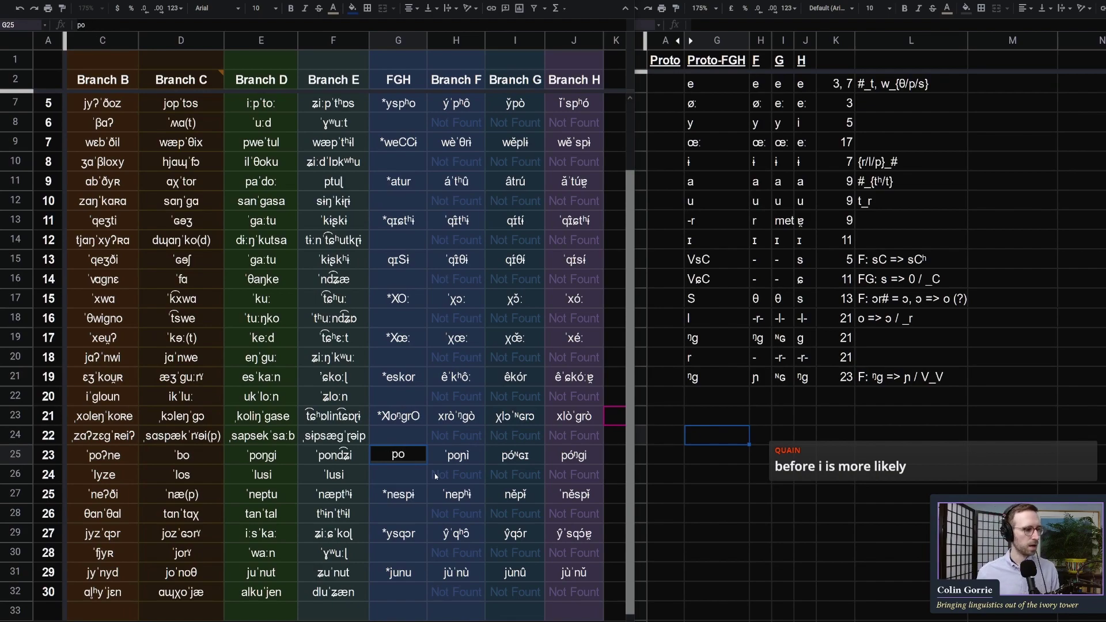
text(ᵑg)
key(Return)
Enter i in the F and H columns of row 50 for the final vowel of word 23
double_click(449, 458)
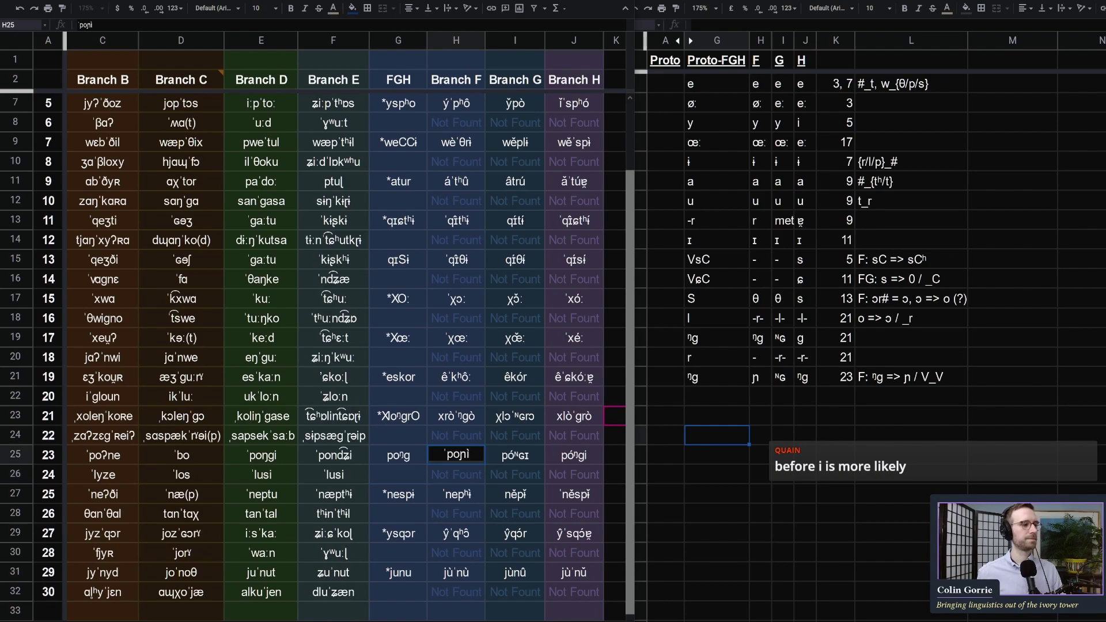
click(597, 469)
click(760, 395)
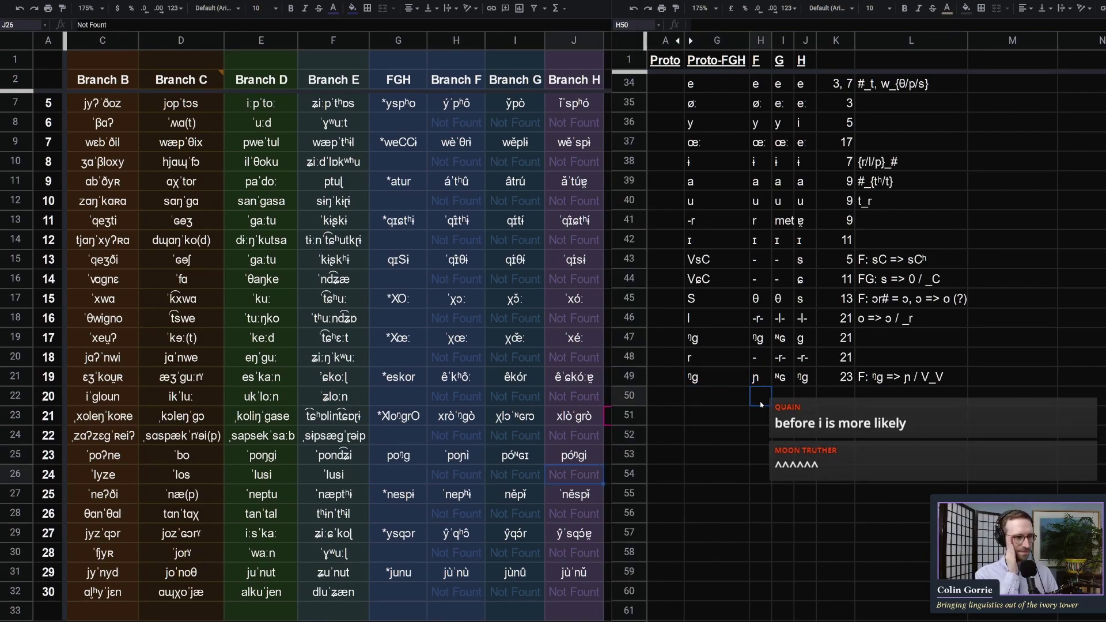
click(495, 462)
key(Left)
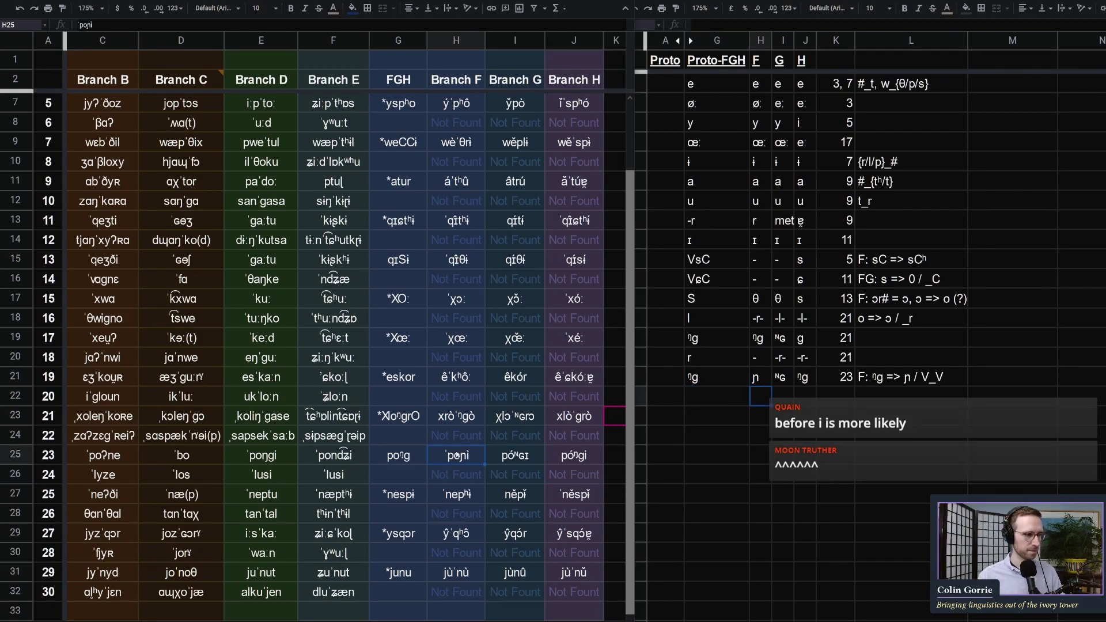
key(Return)
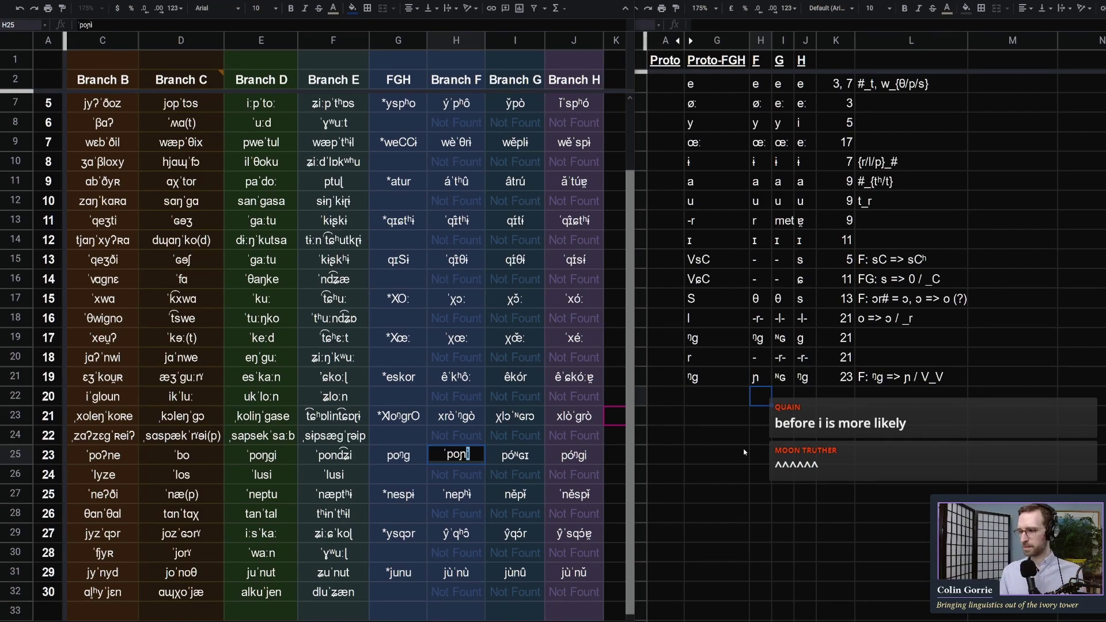
click(761, 395)
text(i)
click(808, 393)
text(i)
click(769, 398)
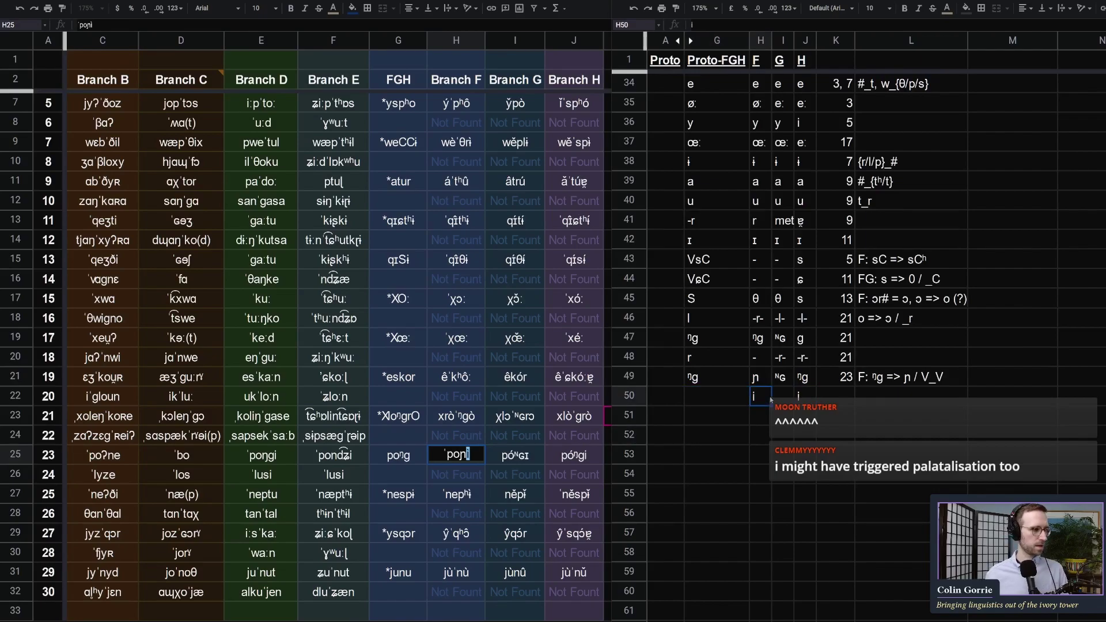
Compare the vowels in the Branch F, G and H forms, particularly those of word 11
click(760, 435)
click(782, 396)
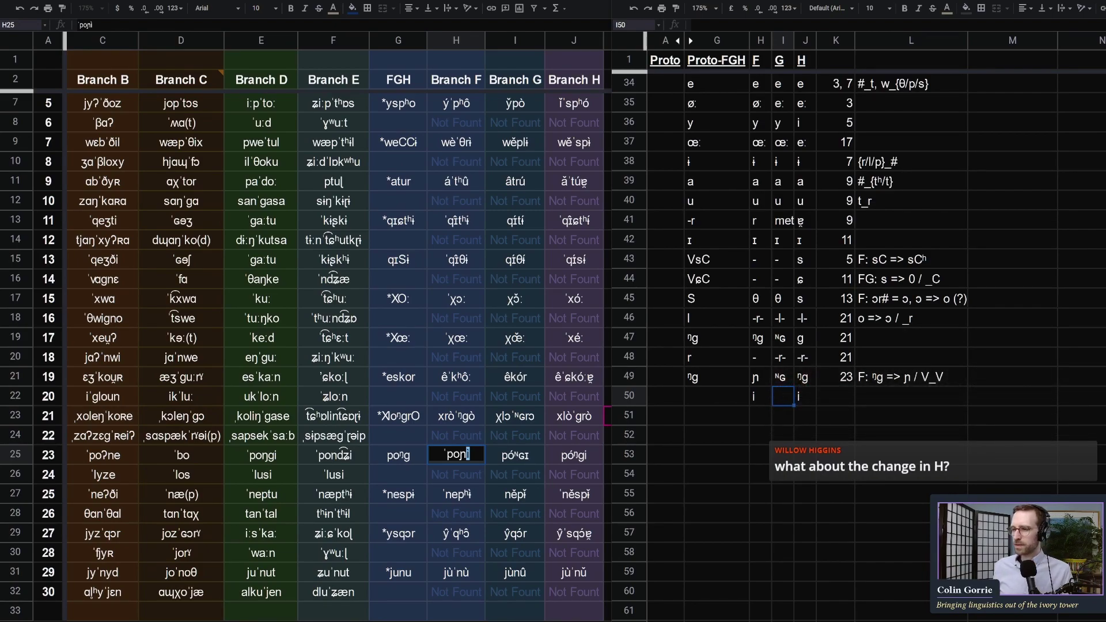
click(474, 234)
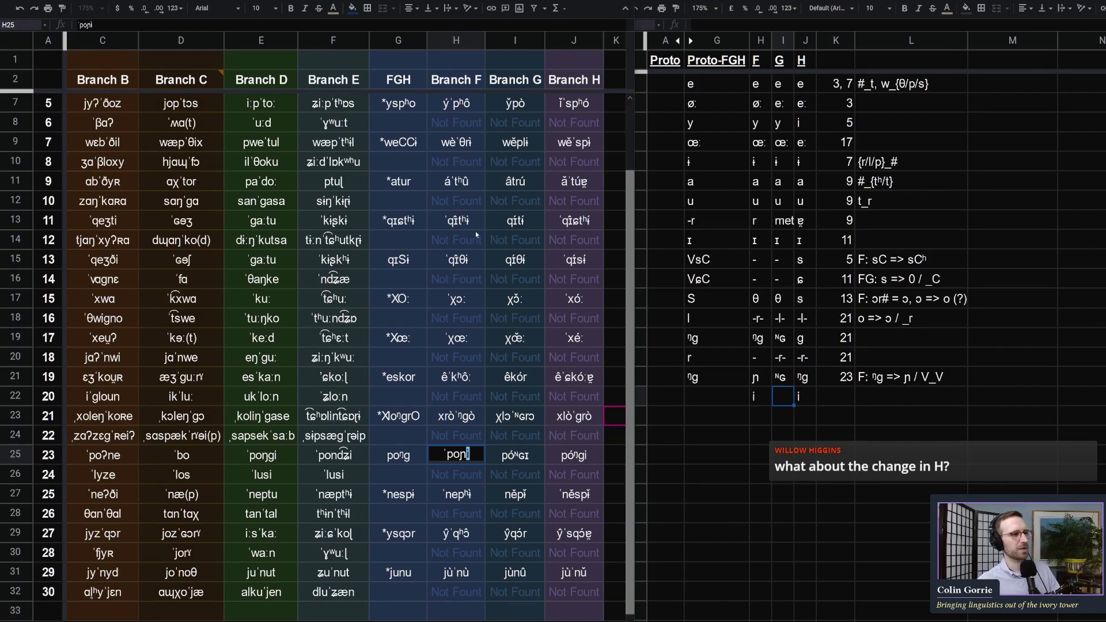
scroll(472, 285, up, 2)
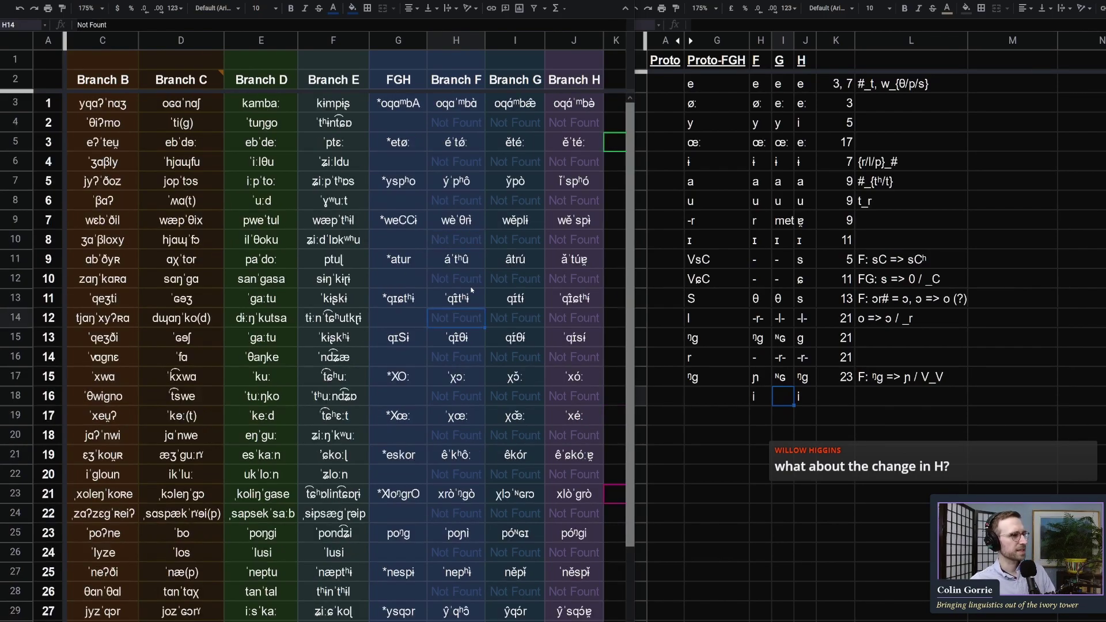
scroll(470, 292, down, 2)
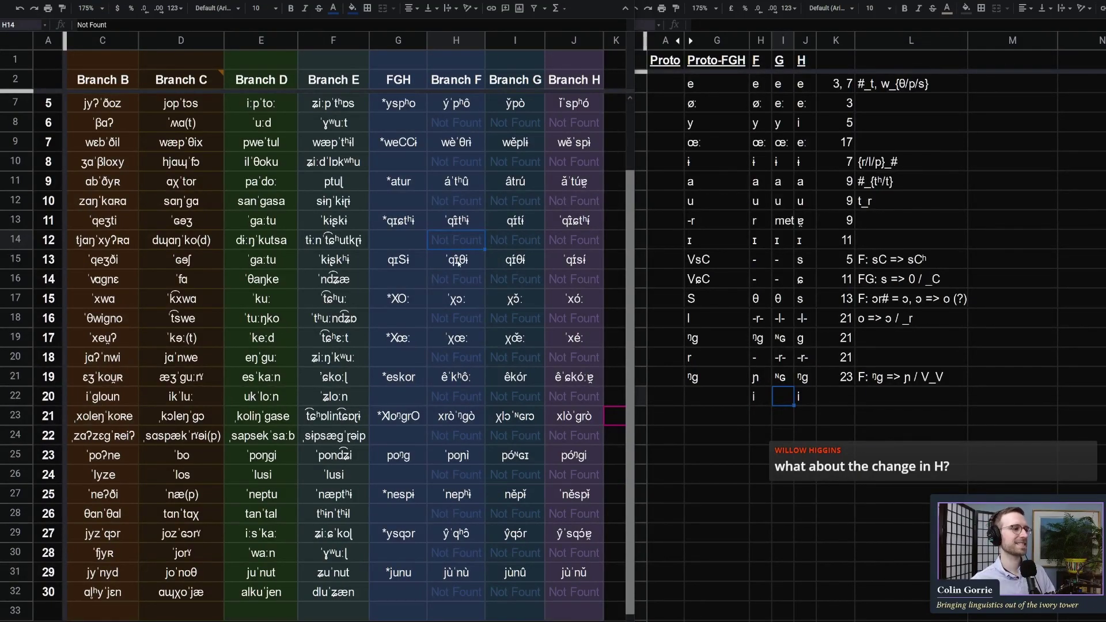
click(454, 222)
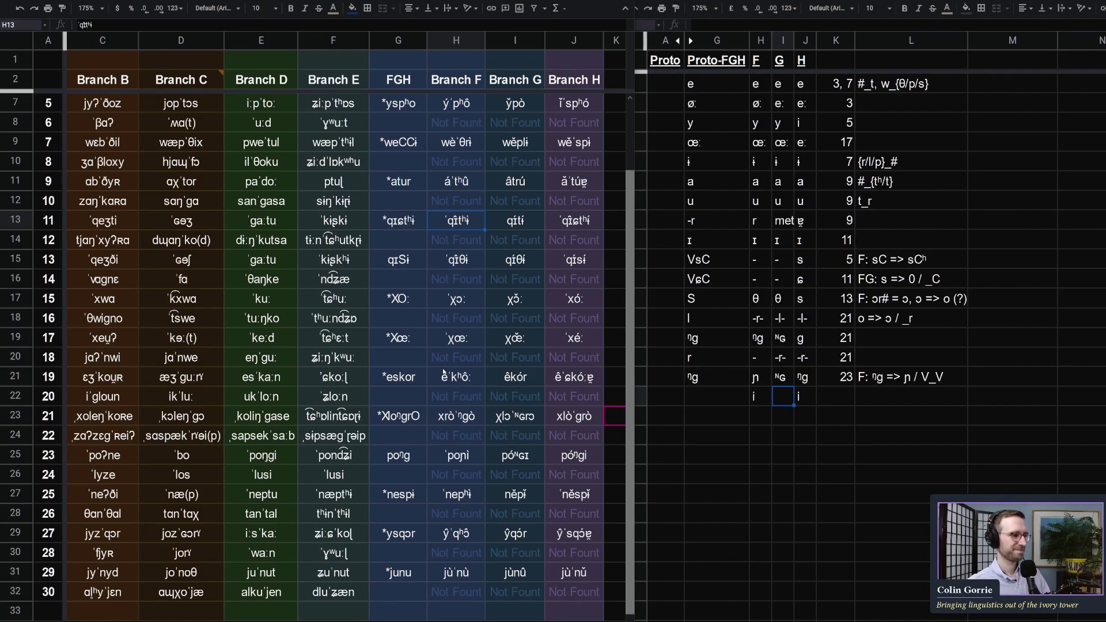
scroll(443, 372, up, 2)
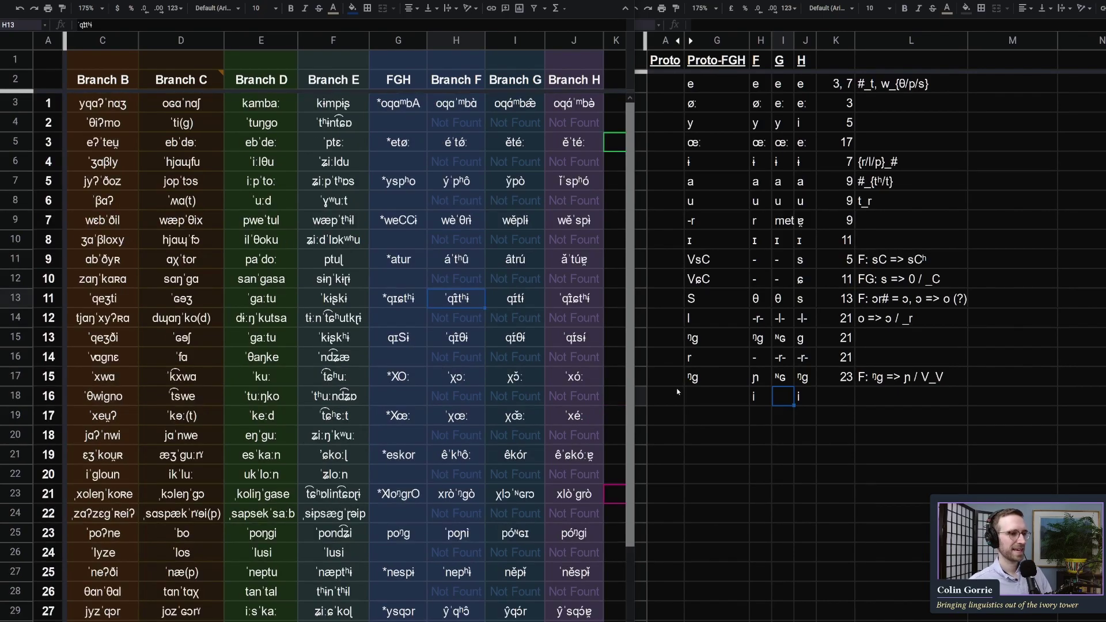
Add the alternative environment "or _i" to the end of the row 49 sound-change note
double_click(917, 377)
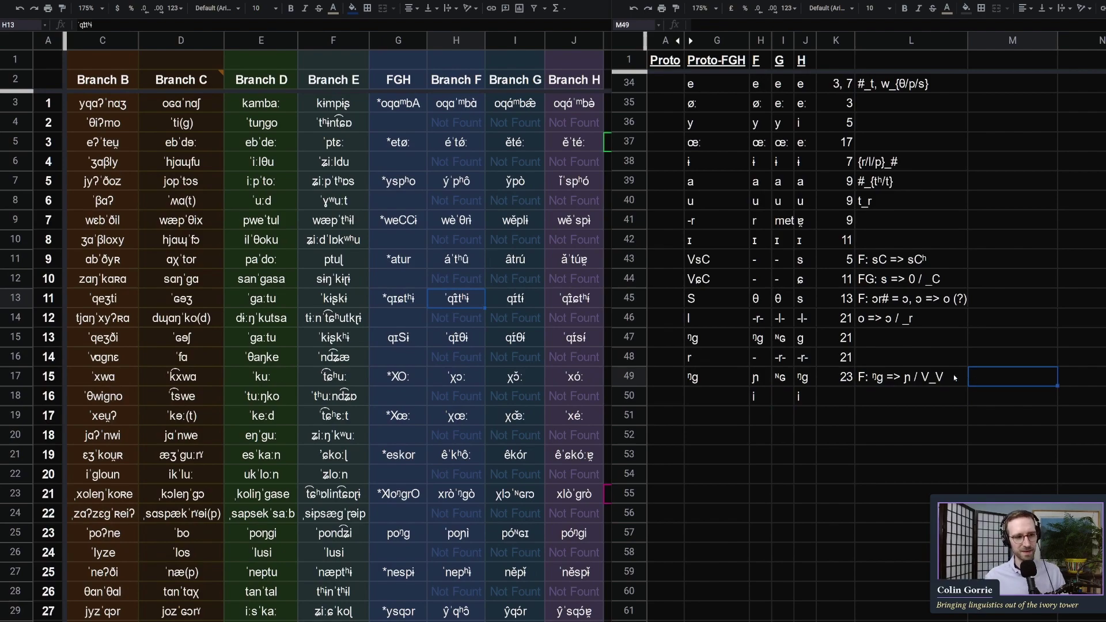
text(or _i)
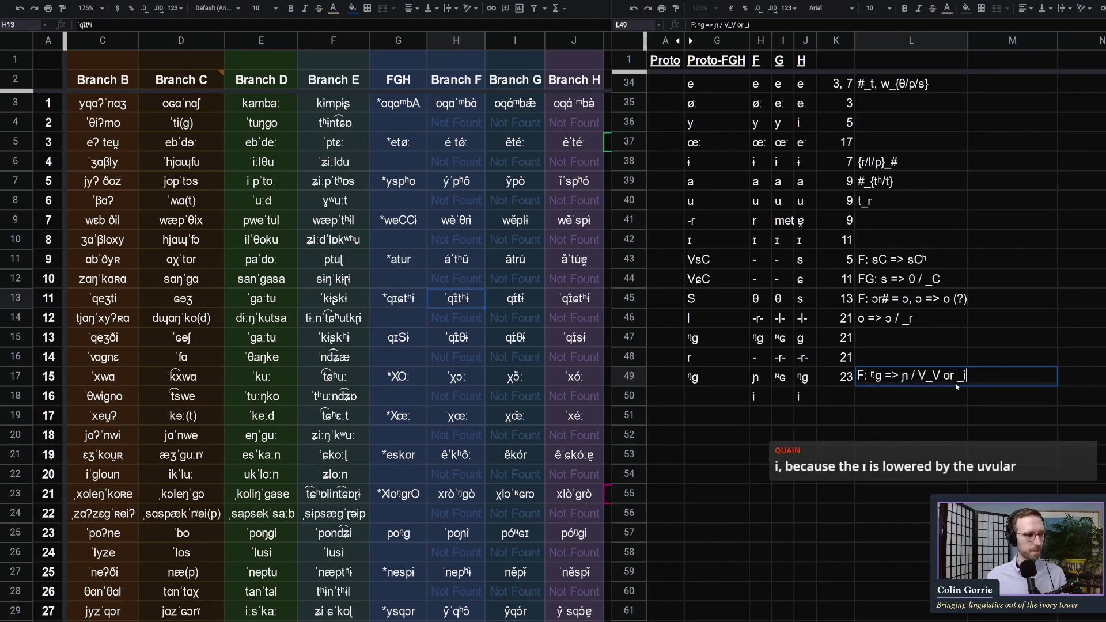
key(Return)
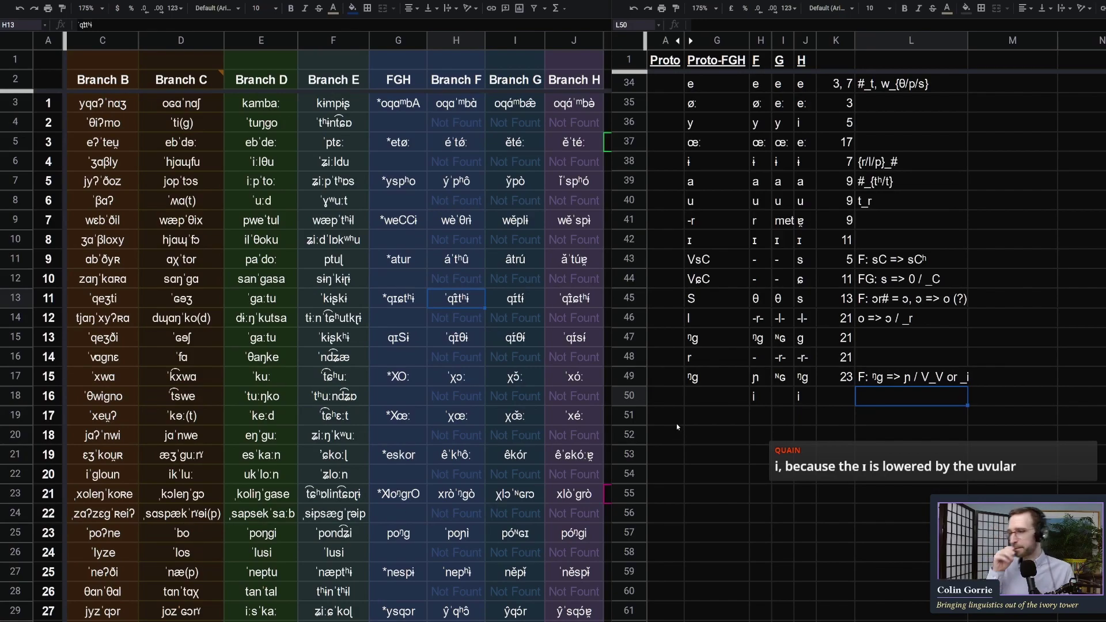
Copy the ɪ from the G column of row 42 into the G column of row 50
click(791, 259)
triple_click(785, 241)
key(ctrl+c)
double_click(783, 403)
key(ctrl+v)
click(780, 432)
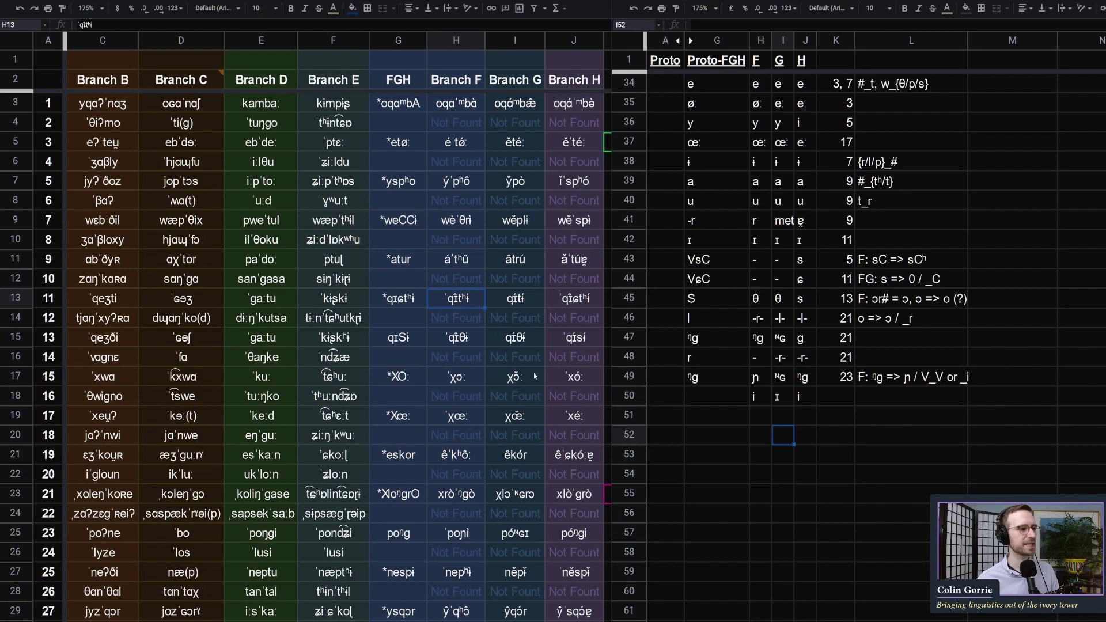
Compare the vowels in the Branch G forms of words 25, 27, 23, 13 and 11
scroll(534, 360, down, 2)
click(528, 500)
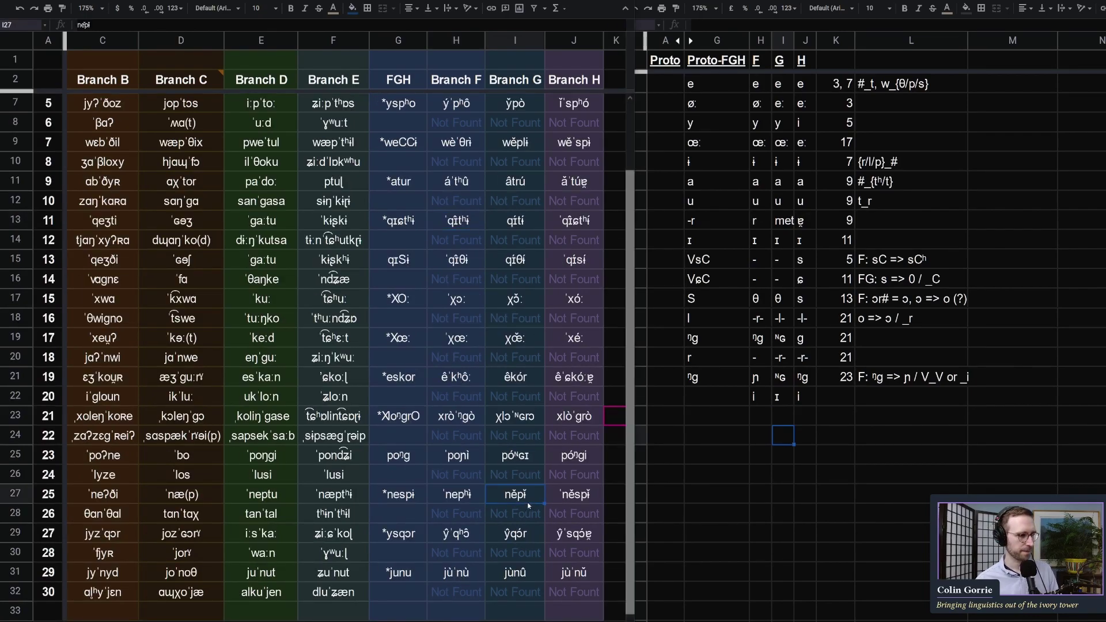
click(510, 538)
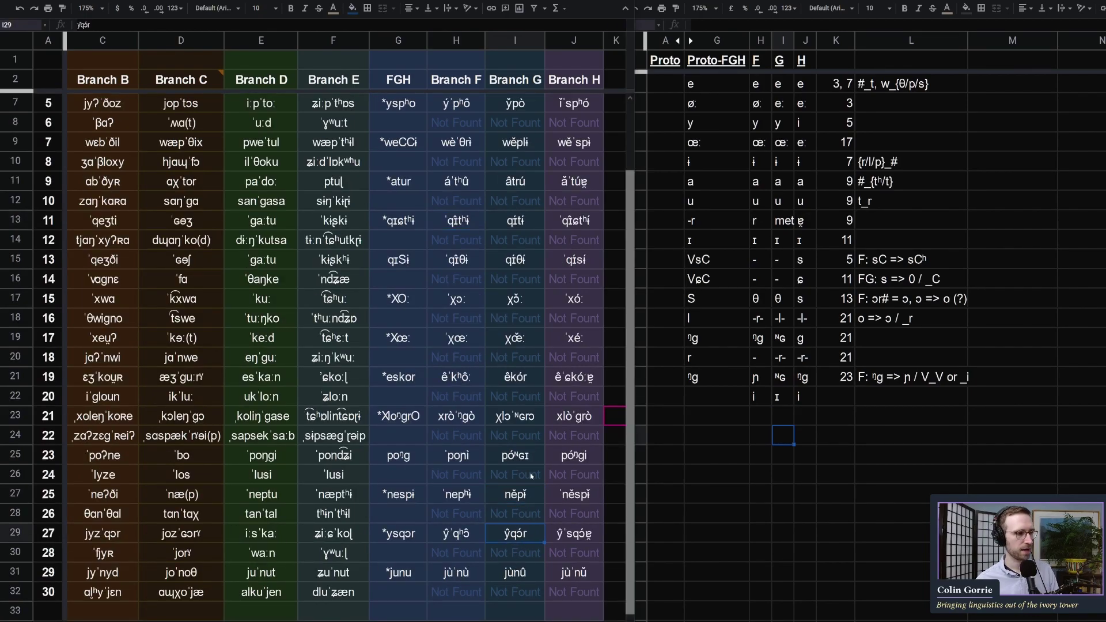
click(520, 457)
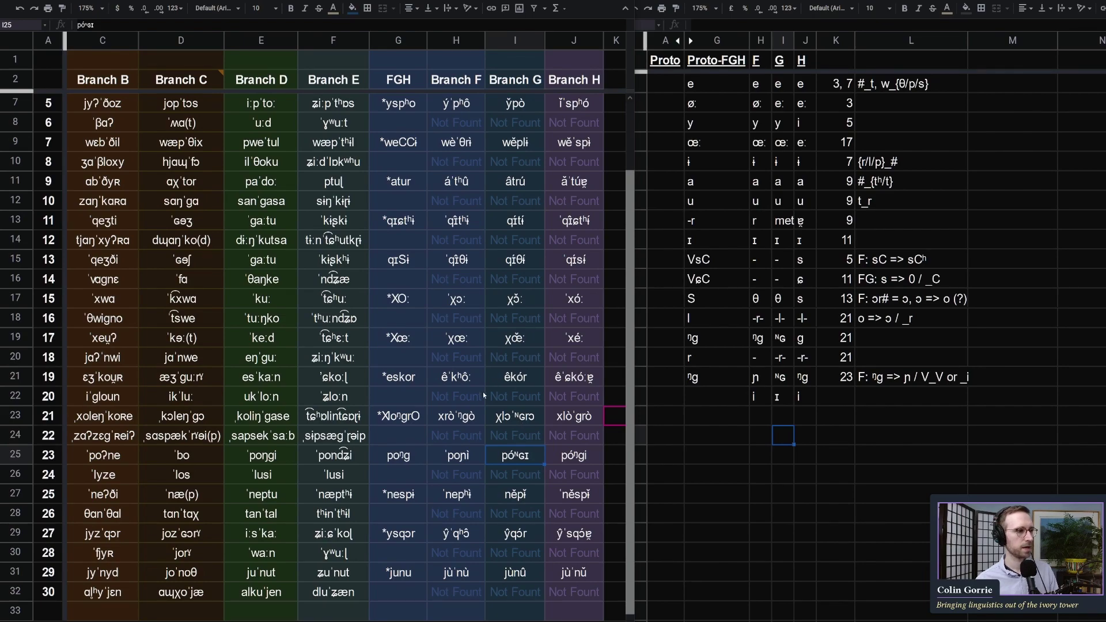
click(509, 263)
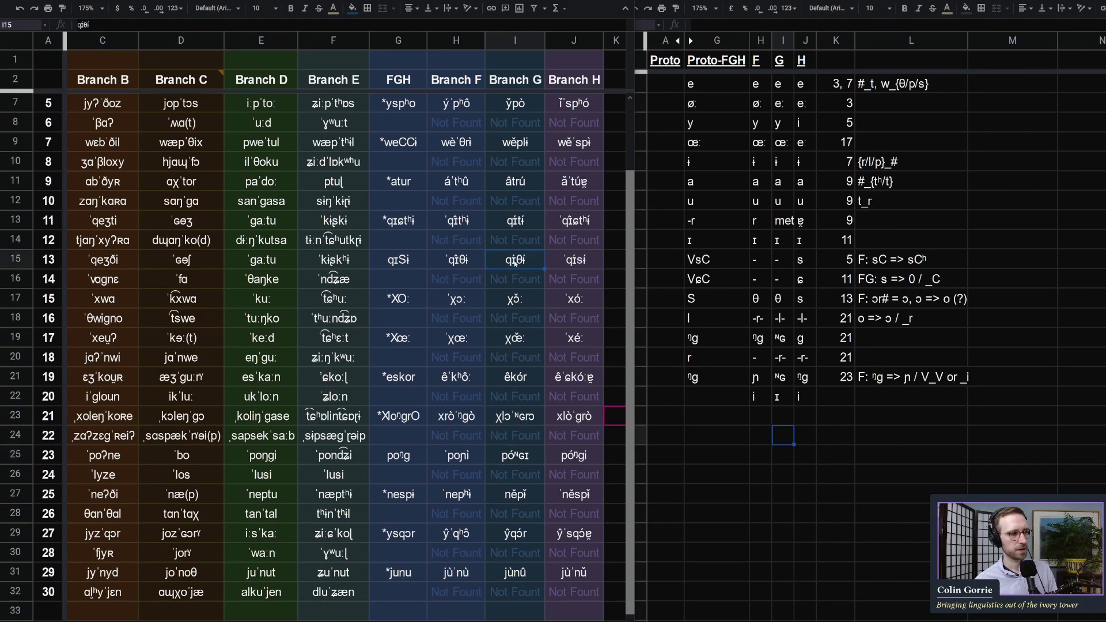
click(510, 222)
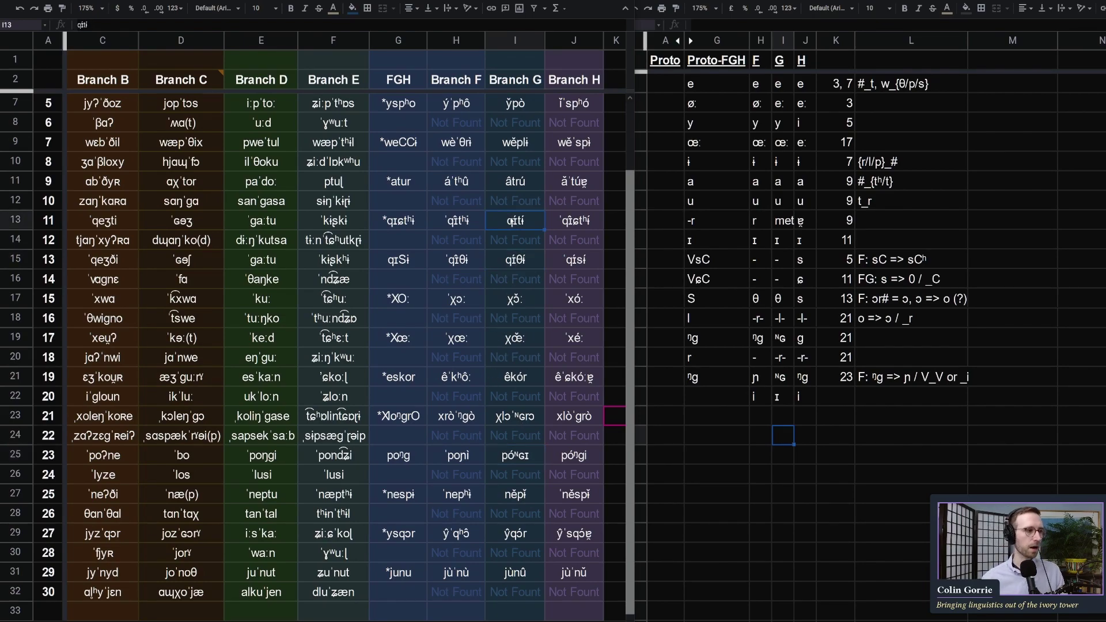
Add the sound-change note "i => ɪ / [uv]" to row 50
scroll(509, 198, up, 2)
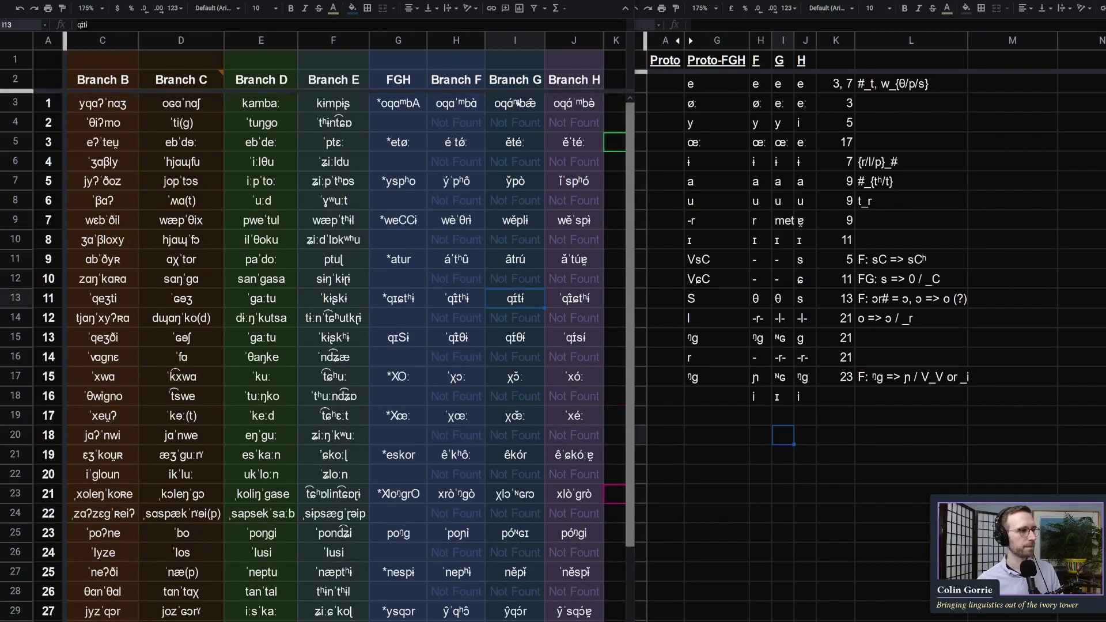
click(873, 399)
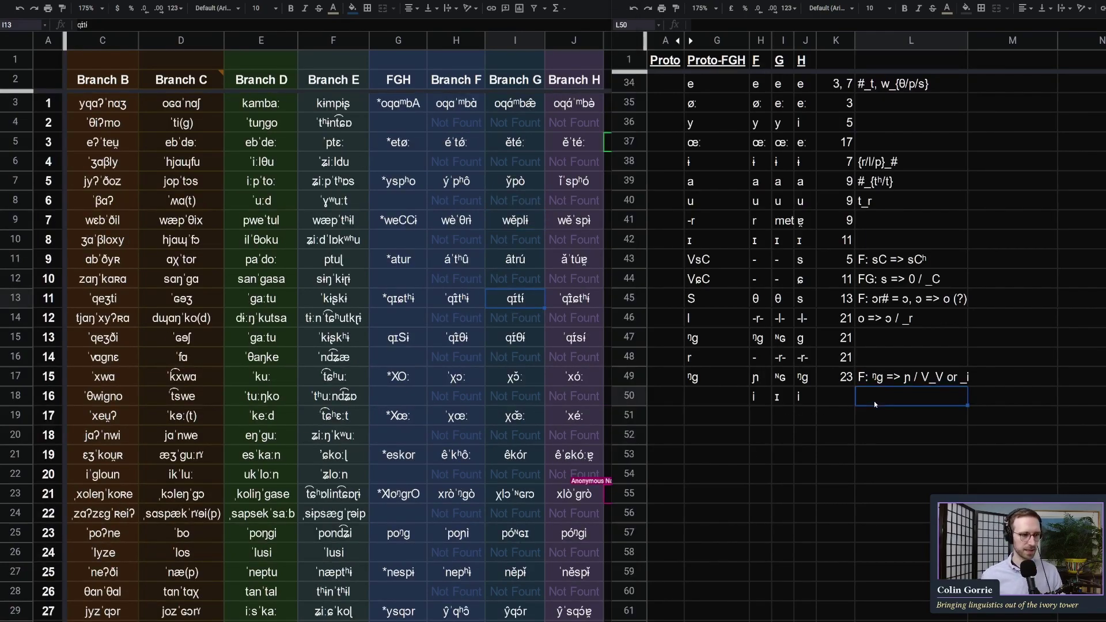
text(i => ɪ /)
text( [uvu)
key(BackSpace)
text(])
key(Return)
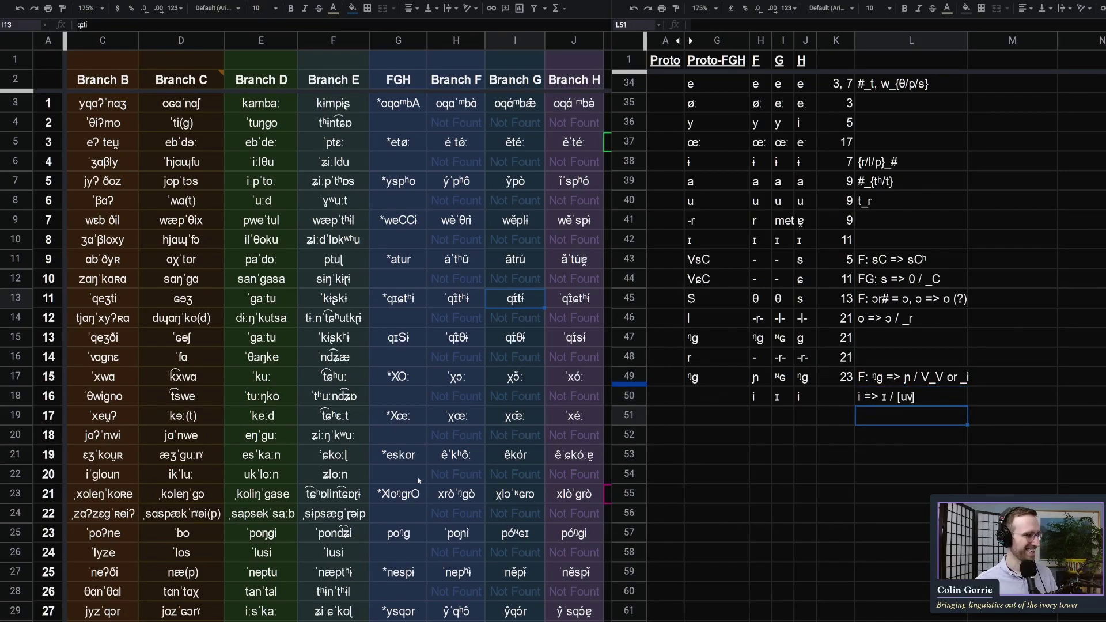
Complete the Proto-FGH form of word 23 as poᵑgi
scroll(417, 476, down, 2)
scroll(395, 493, down, 1)
click(398, 435)
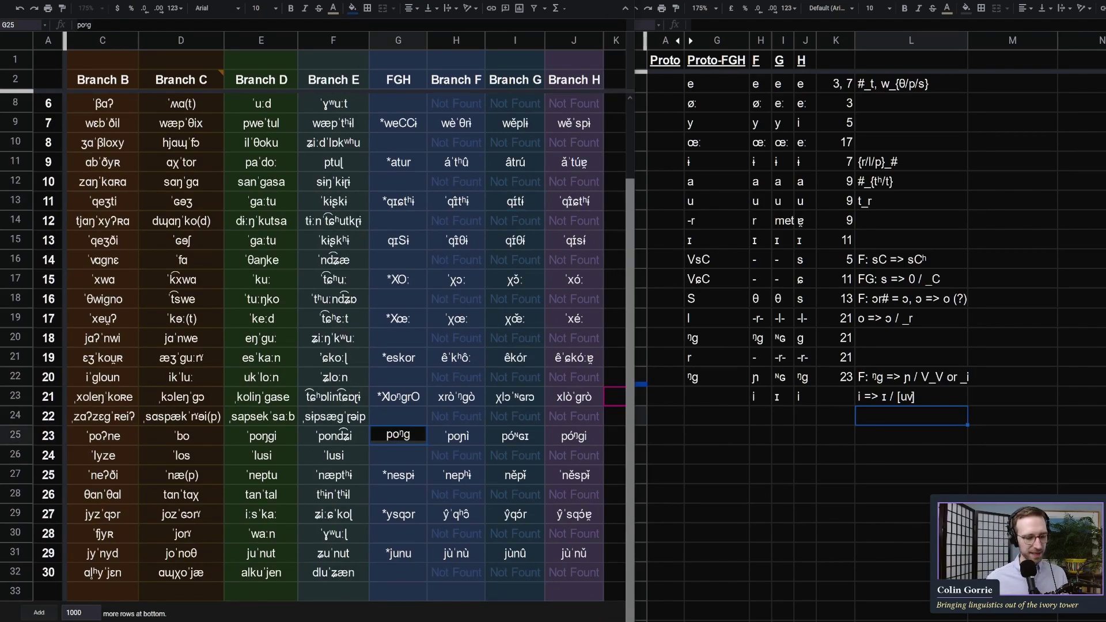
key(Return)
key(Up)
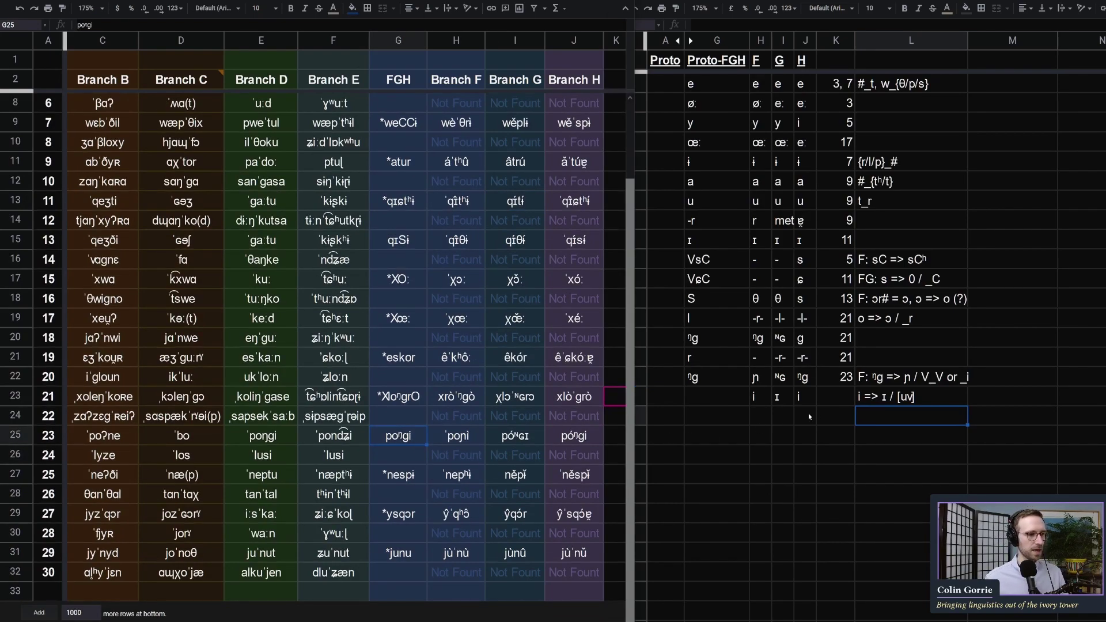
Start a Branch G rule note in row 51 reading "G: ᵑg", reusing the ᵑg from the row 49 note
double_click(881, 415)
double_click(870, 376)
drag(884, 375, 875, 376)
key(Return)
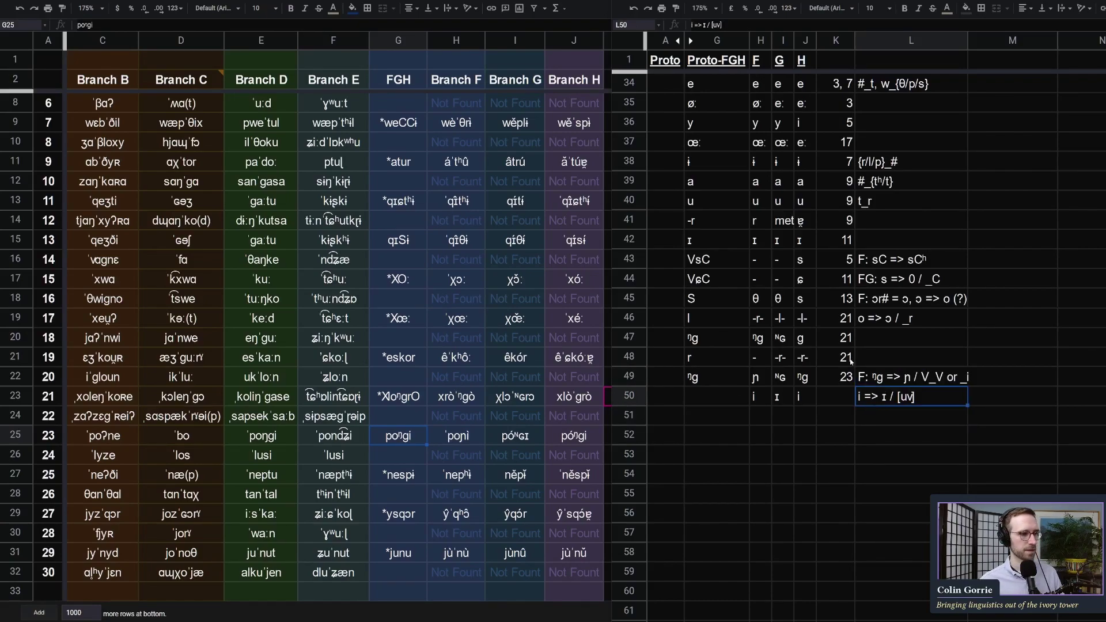
double_click(868, 376)
drag(869, 376, 882, 376)
click(854, 415)
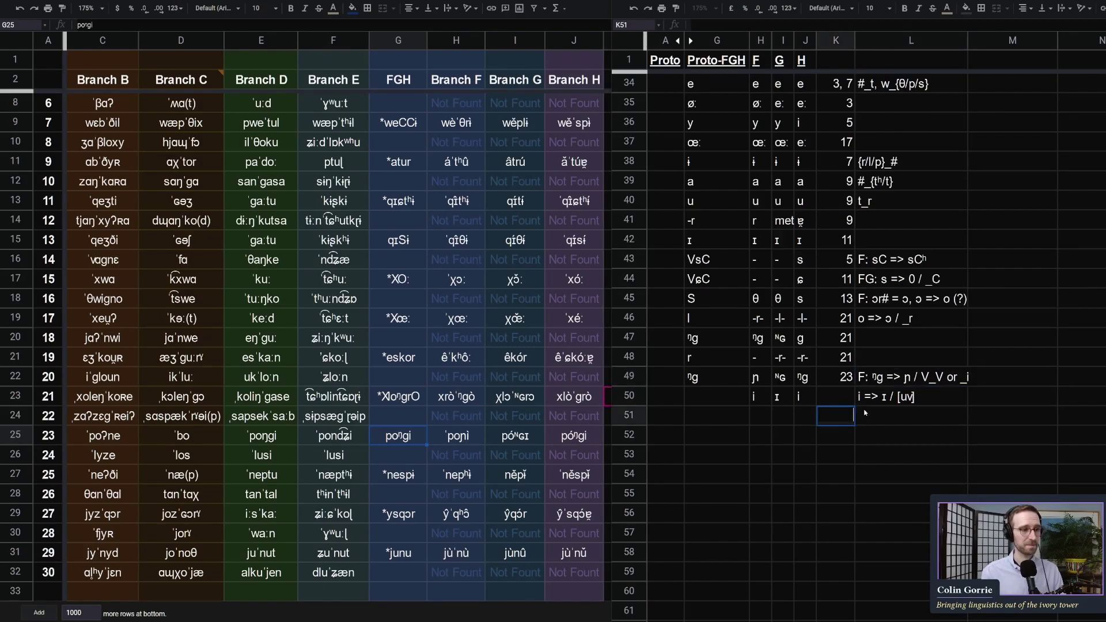
double_click(862, 415)
text(ᵑg)
key(Home)
text(G:)
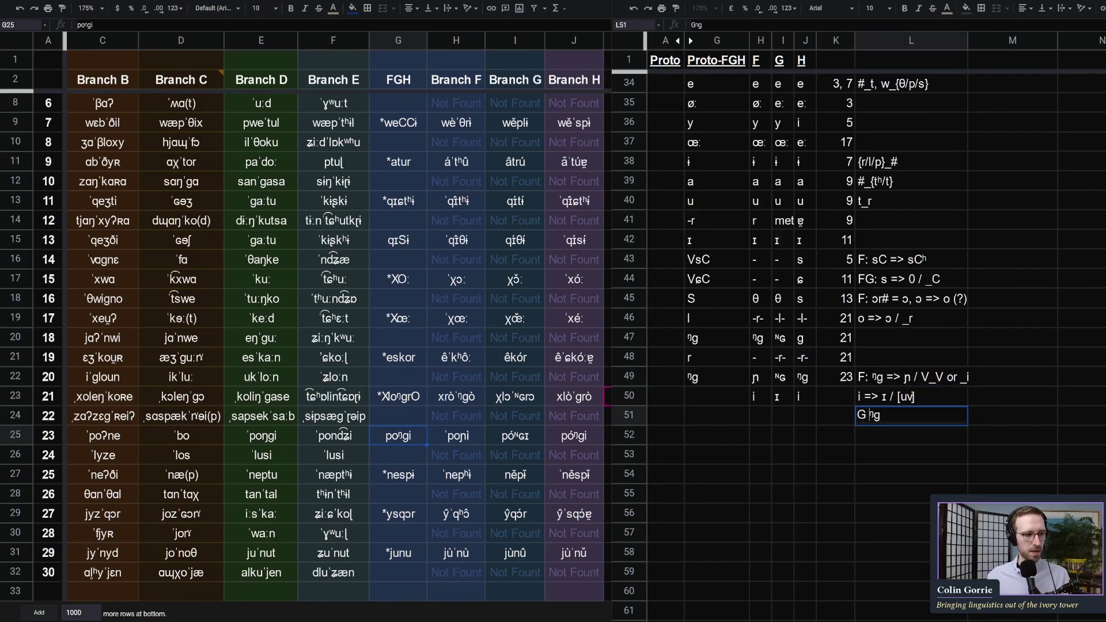
Finish the row 51 rule with "=> ᶰɢ", copying ᶰɢ from the Branch G form of word 23
double_click(518, 435)
drag(518, 435, 525, 435)
key(ctrl+c)
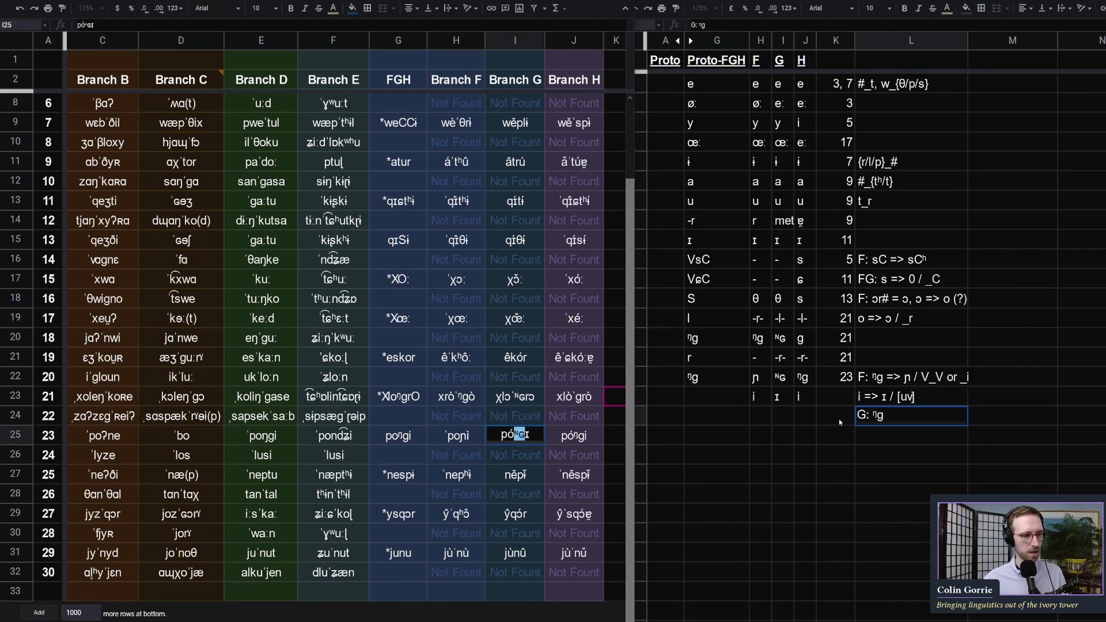
click(884, 415)
text(=>)
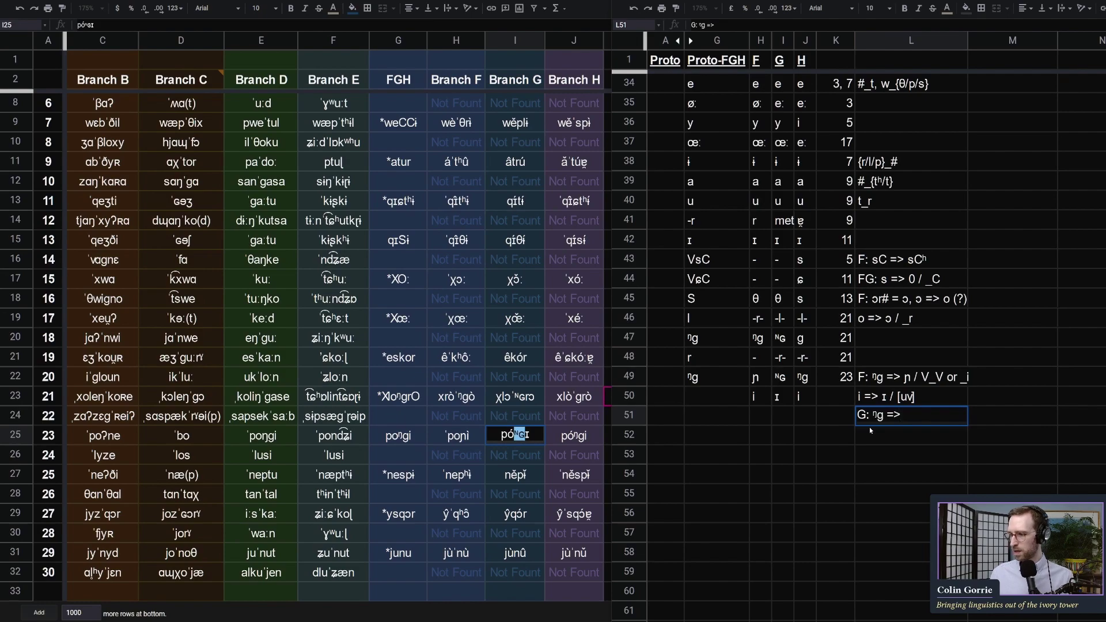
key(ctrl+v)
key(Return)
Mark the Proto-FGH form of word 23 as reconstructed with a leading asterisk
click(504, 394)
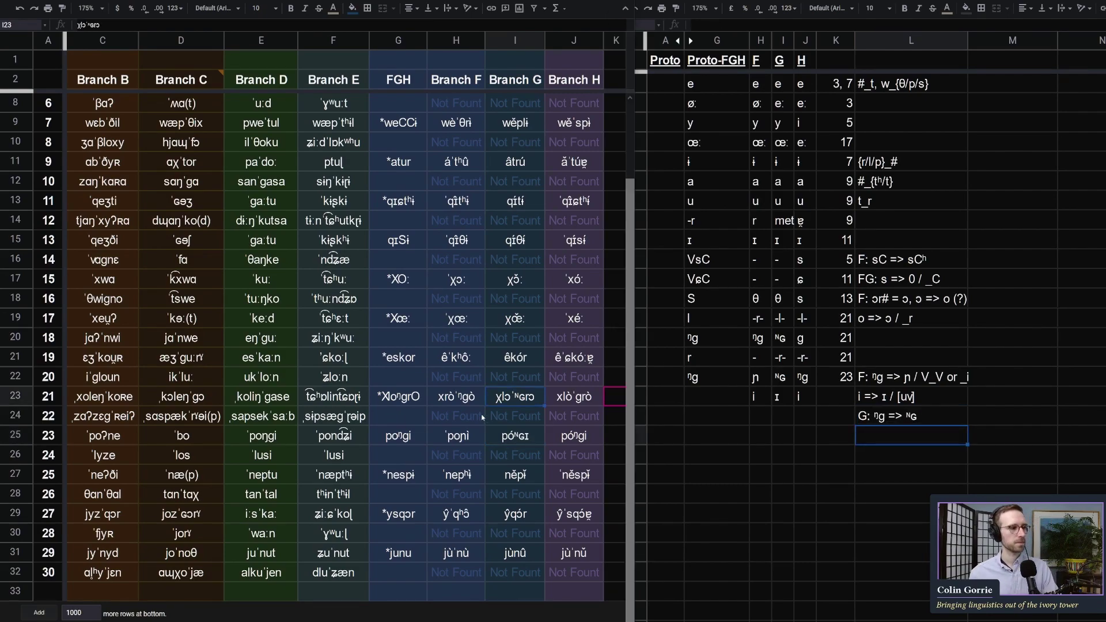
click(478, 419)
double_click(384, 435)
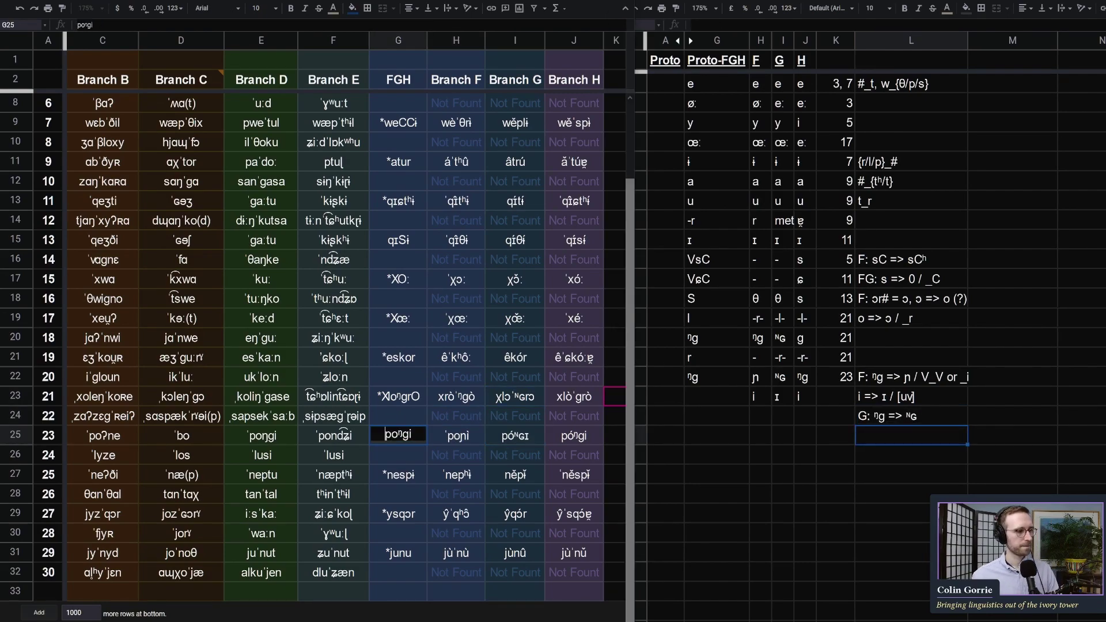
text(*)
key(Return)
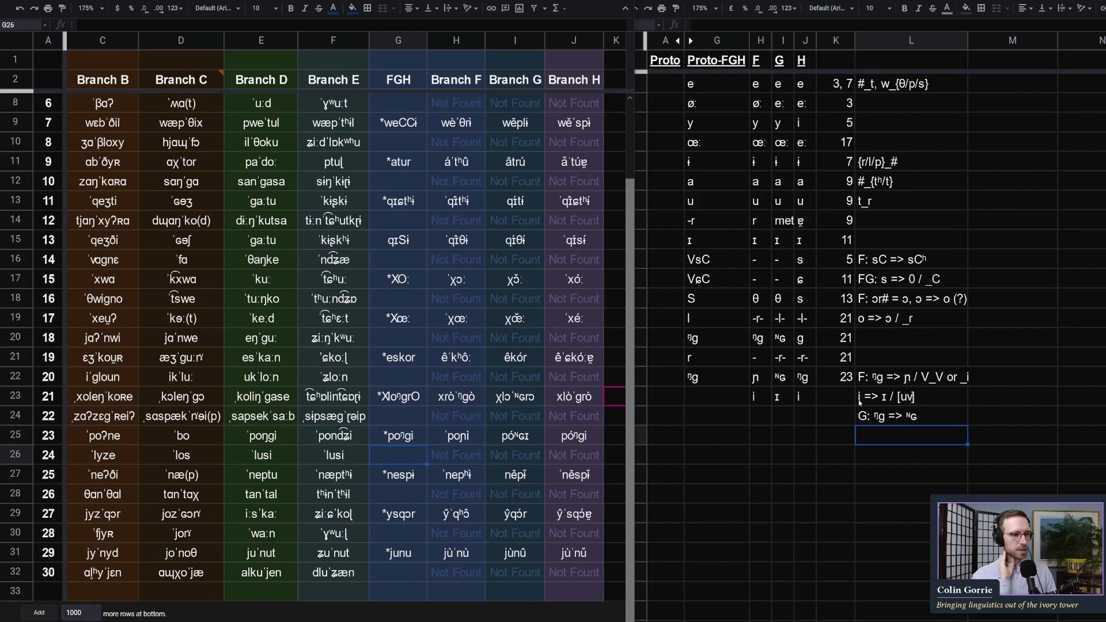
Enter X as a Proto-FGH sound in empty row 27 of the correspondence table
click(859, 423)
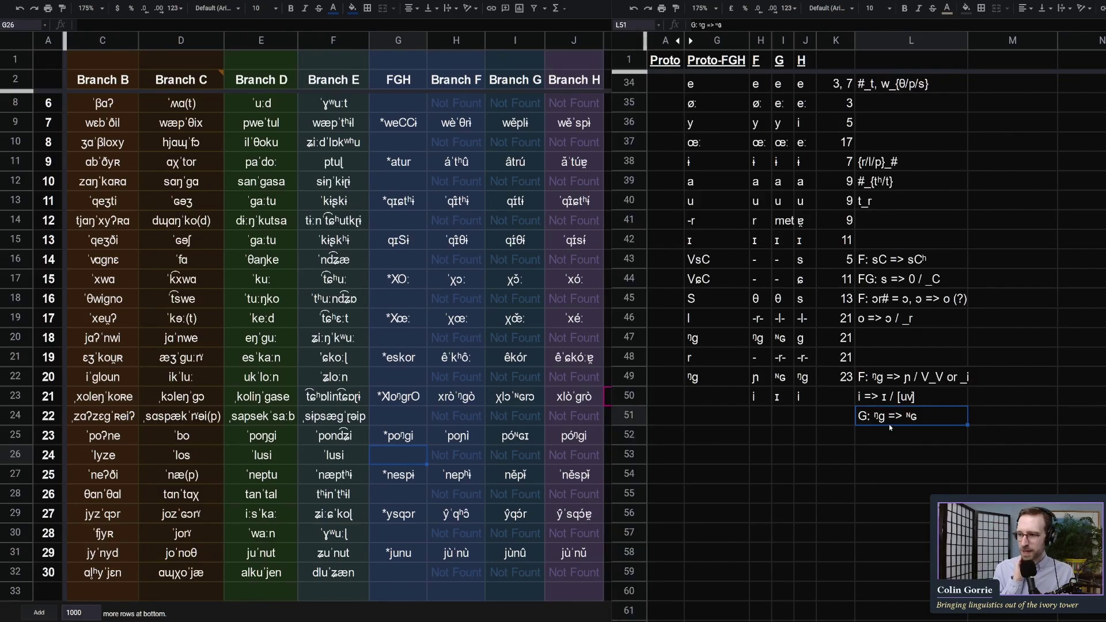
click(423, 426)
click(423, 429)
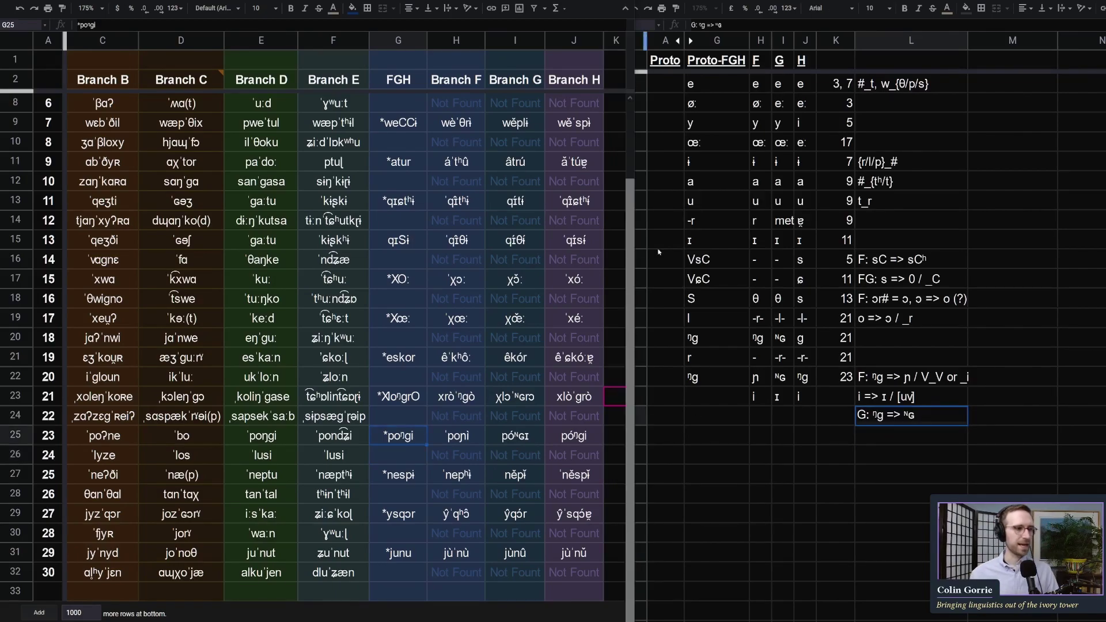
drag(662, 181, 714, 181)
scroll(702, 225, up, 4)
scroll(692, 217, down, 1)
click(707, 206)
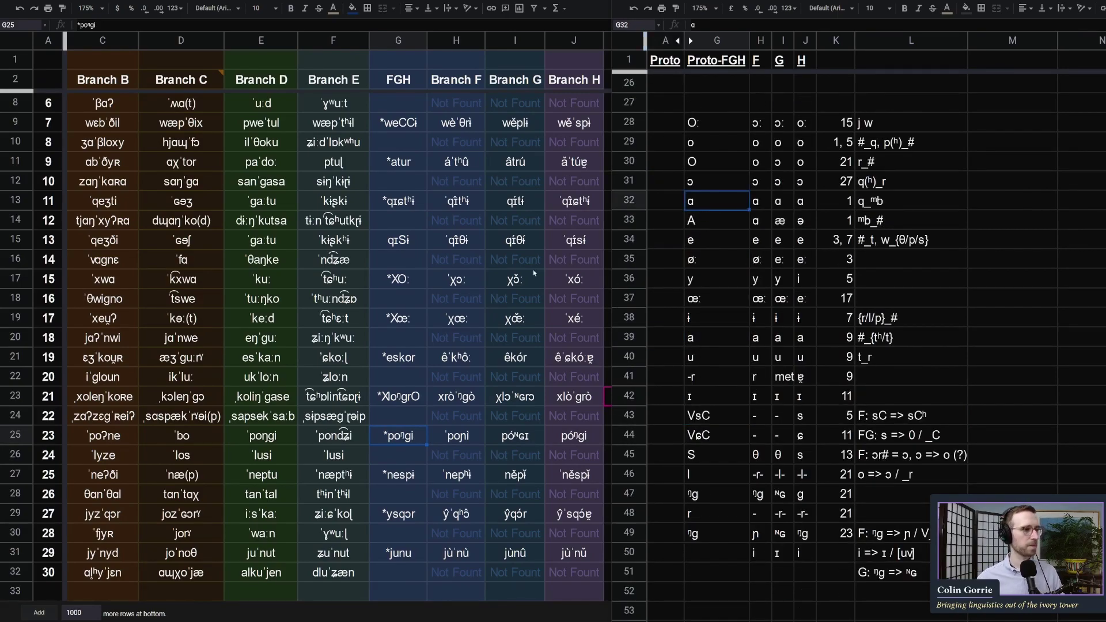
click(706, 107)
text(X)
key(Tab)
Copy the χ from the Branch F form of word 15 into the F column of row 27
click(436, 269)
double_click(452, 279)
drag(449, 279, 457, 279)
key(ctrl+c)
click(451, 279)
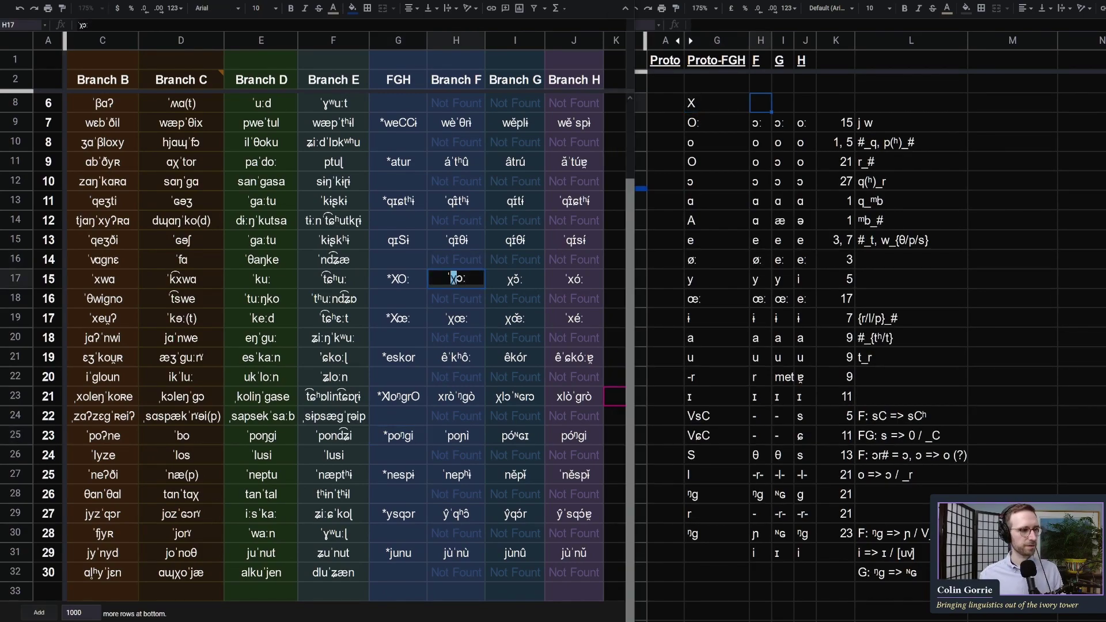
double_click(754, 104)
key(ctrl+v)
Fill in the other reflexes of X in row 27, with χ for G and x for H
double_click(804, 103)
double_click(784, 105)
key(ctrl+v)
key(Tab)
text(x)
Record 16,17 as the word numbers for the X correspondence in row 27
click(869, 89)
click(492, 311)
click(474, 324)
click(480, 287)
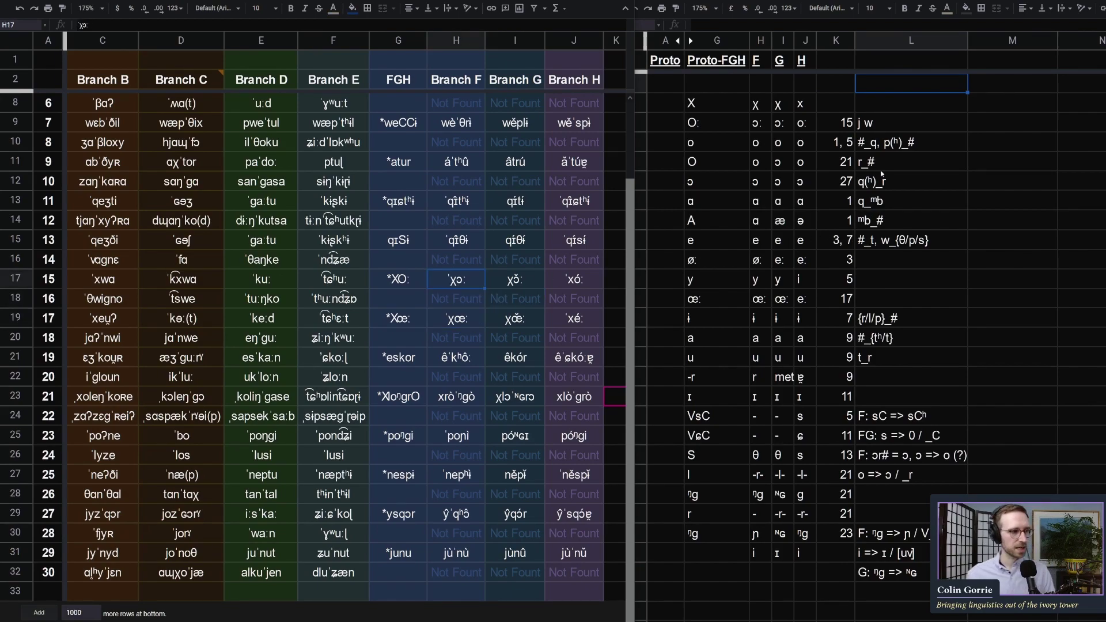
click(889, 91)
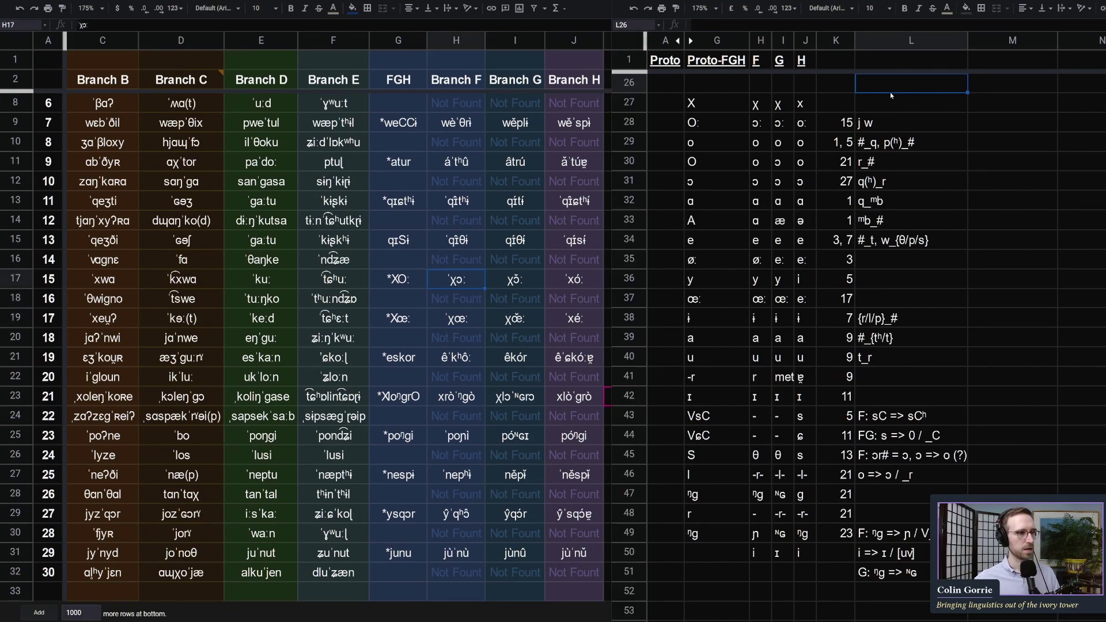
click(830, 103)
text(16,17)
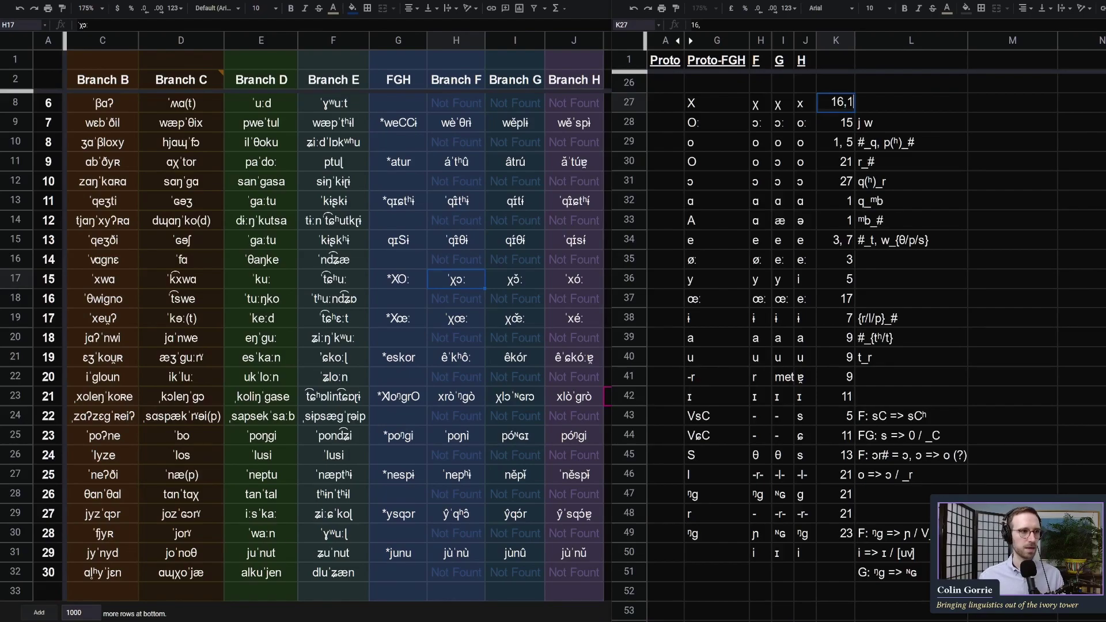
Insert an empty row directly above the X correspondence in row 27
click(778, 122)
scroll(693, 132, up, 1)
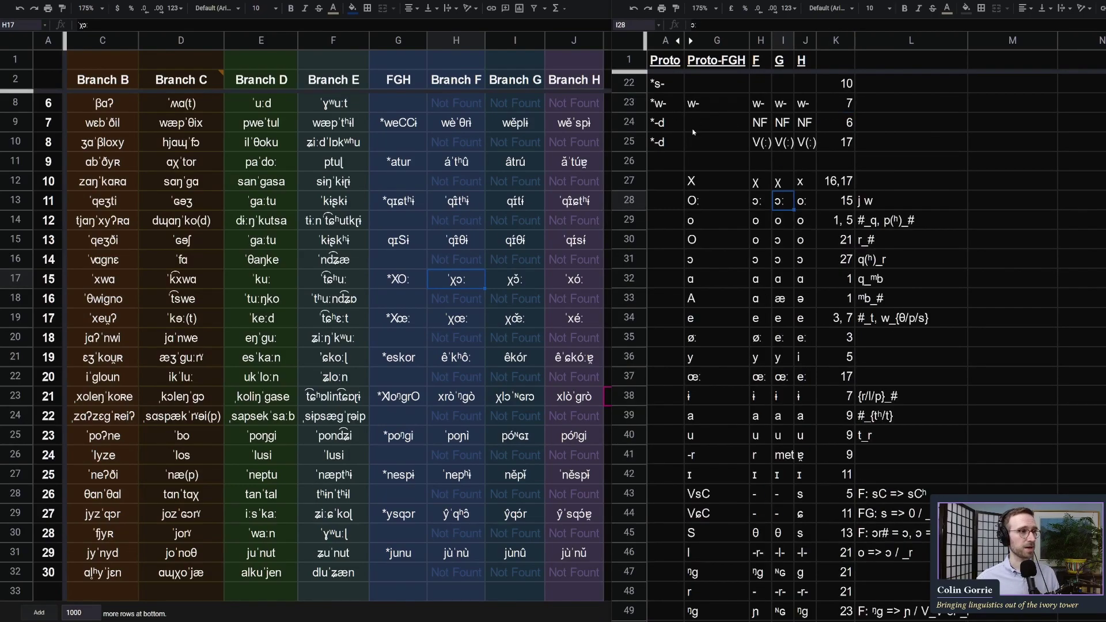
click(633, 181)
click(648, 272)
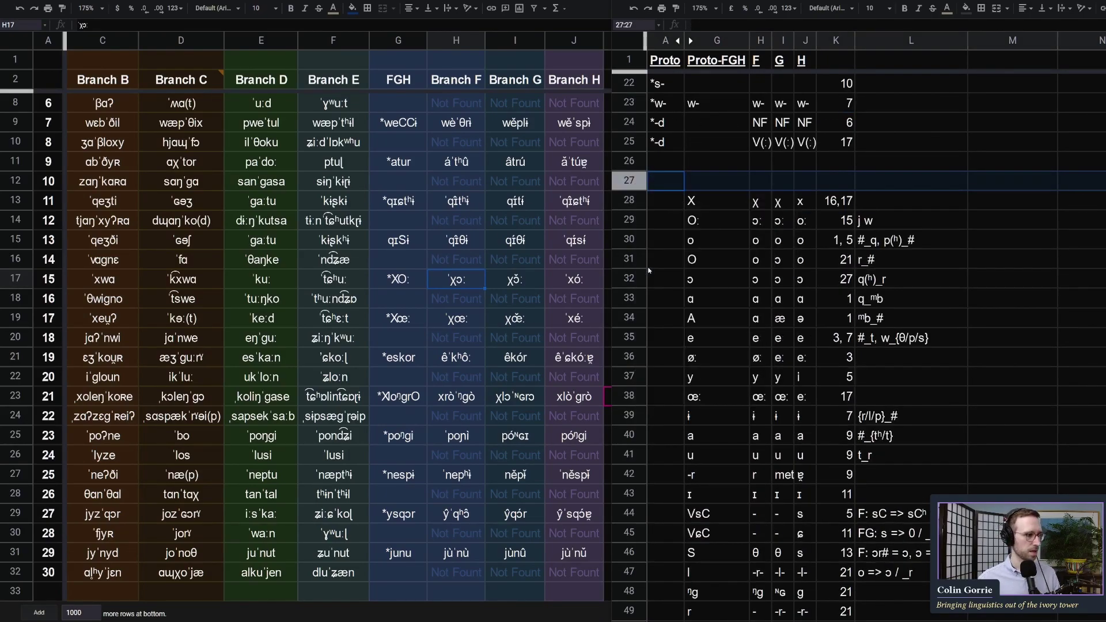
Enter x as the F and H reflexes in the empty row 27, following the initial consonant of word 21
click(408, 401)
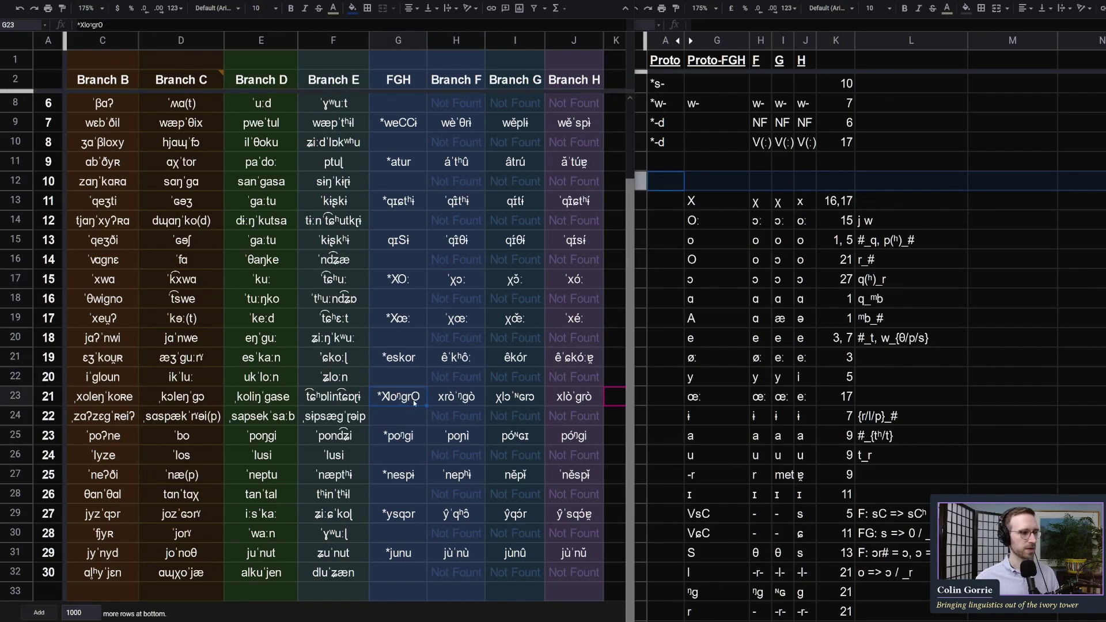
click(443, 400)
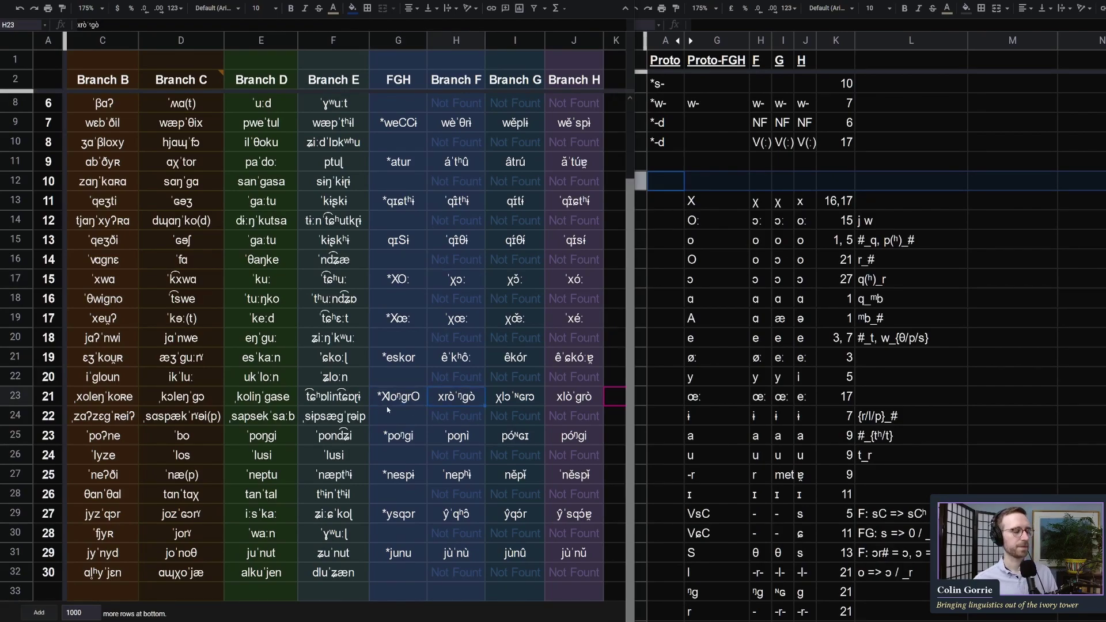
double_click(443, 398)
drag(443, 396, 438, 396)
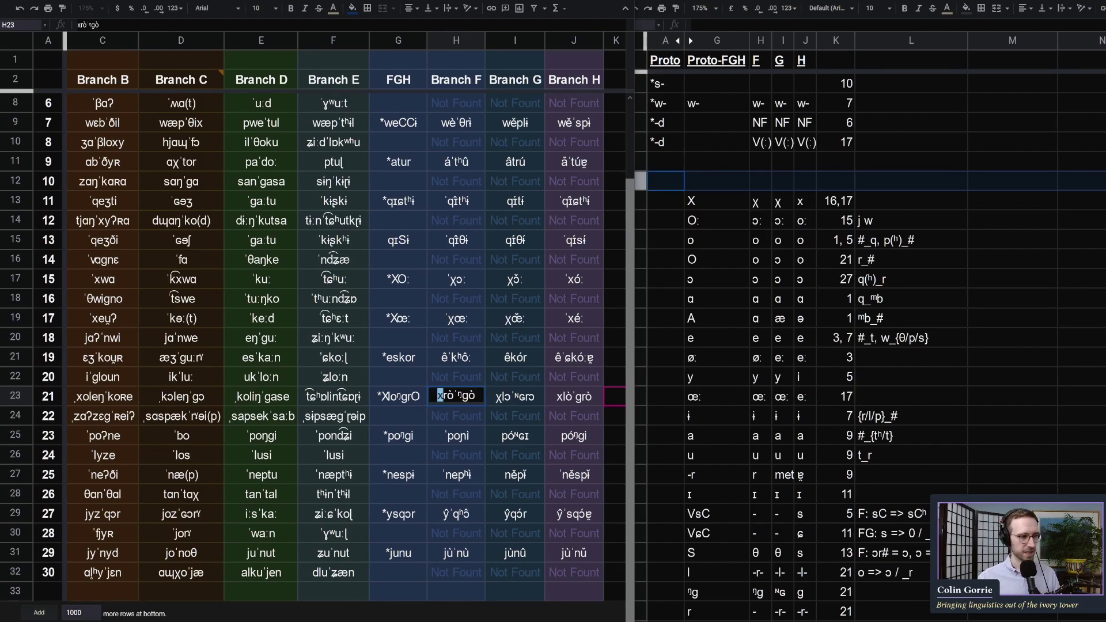
click(759, 181)
text(x)
key(Tab)
key(Tab)
text(x)
Copy the χ from the G column of row 28 into the G column of row 27
click(778, 188)
click(779, 200)
key(ctrl+c)
click(783, 182)
key(ctrl+v)
Note the environment "#_l" for the correspondence in row 27
click(705, 183)
key(Right)
key(Right)
key(Right)
key(Right)
key(Right)
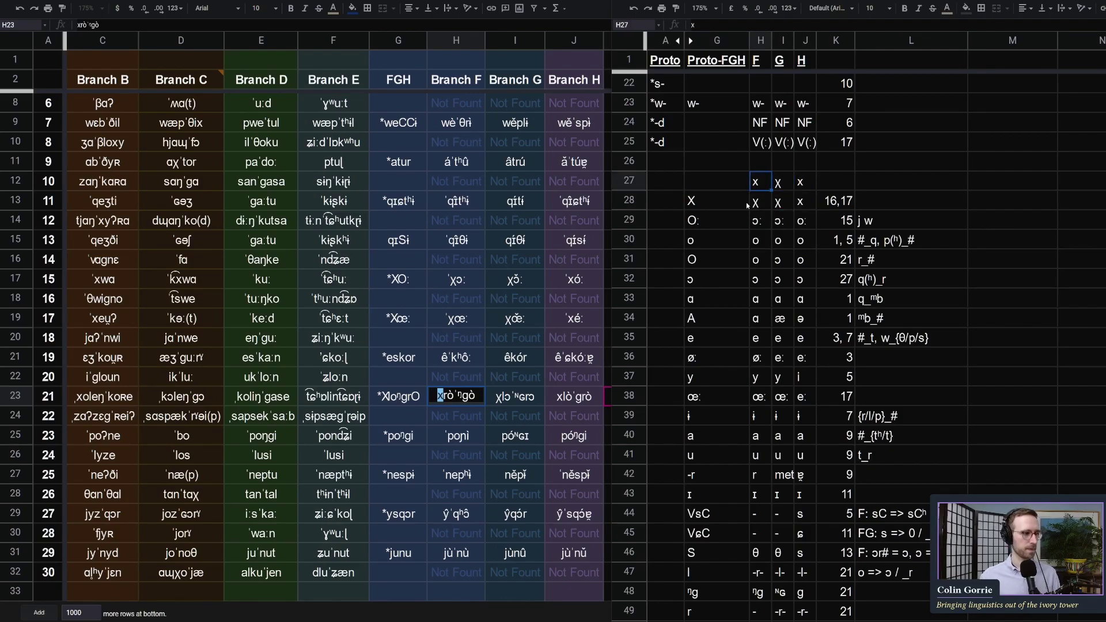
text(#_r)
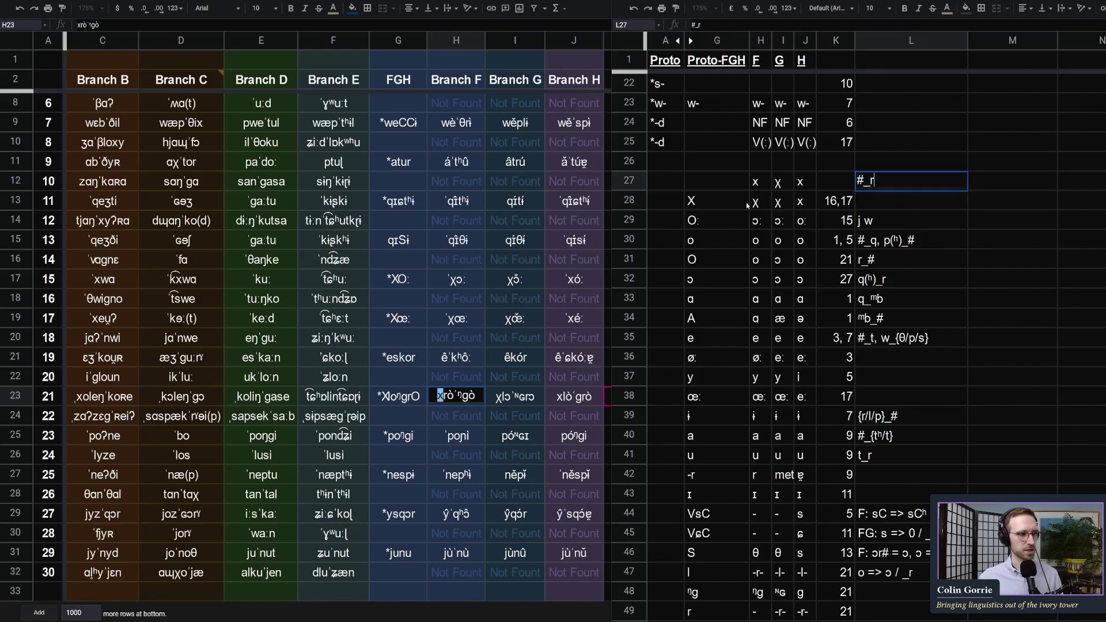
key(BackSpace)
text(l)
key(Return)
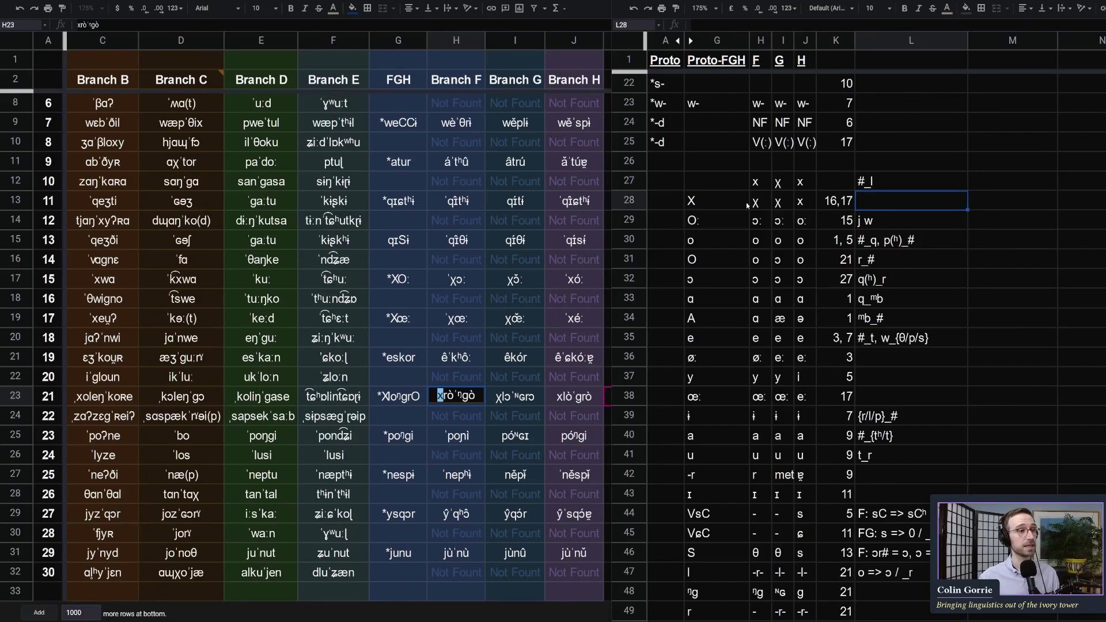
Check the initial consonants of words 21 and 17, and note the environment "#_V" for X in row 28
click(501, 404)
click(471, 323)
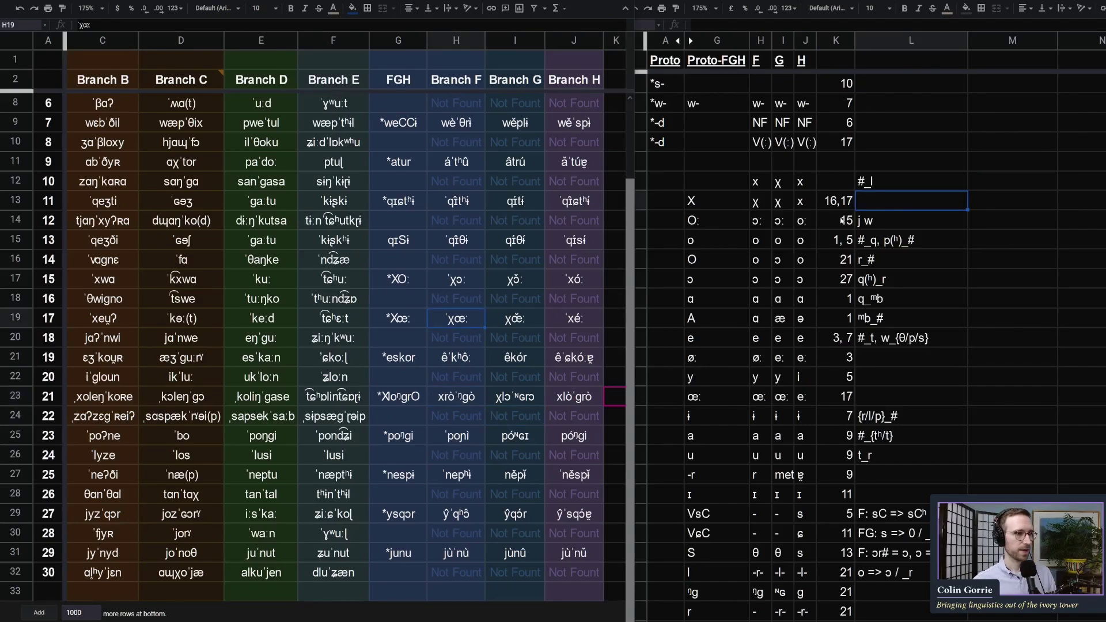
click(870, 199)
text(#_V)
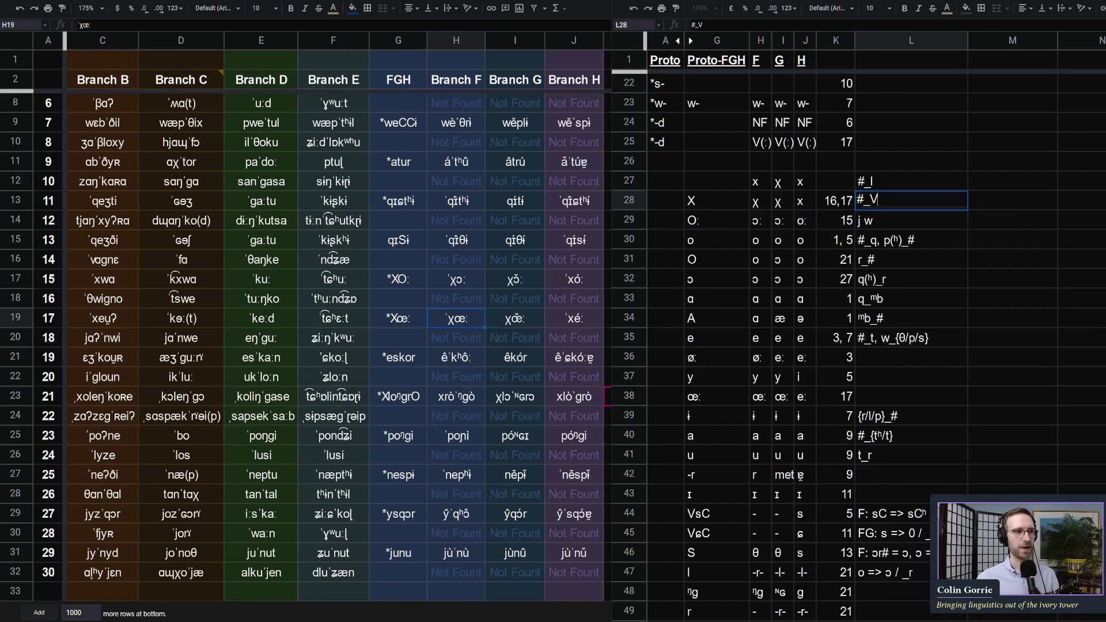
key(Return)
Compare the x and χ reflexes in rows 27 and 28 with the other correspondences and change rules
click(742, 183)
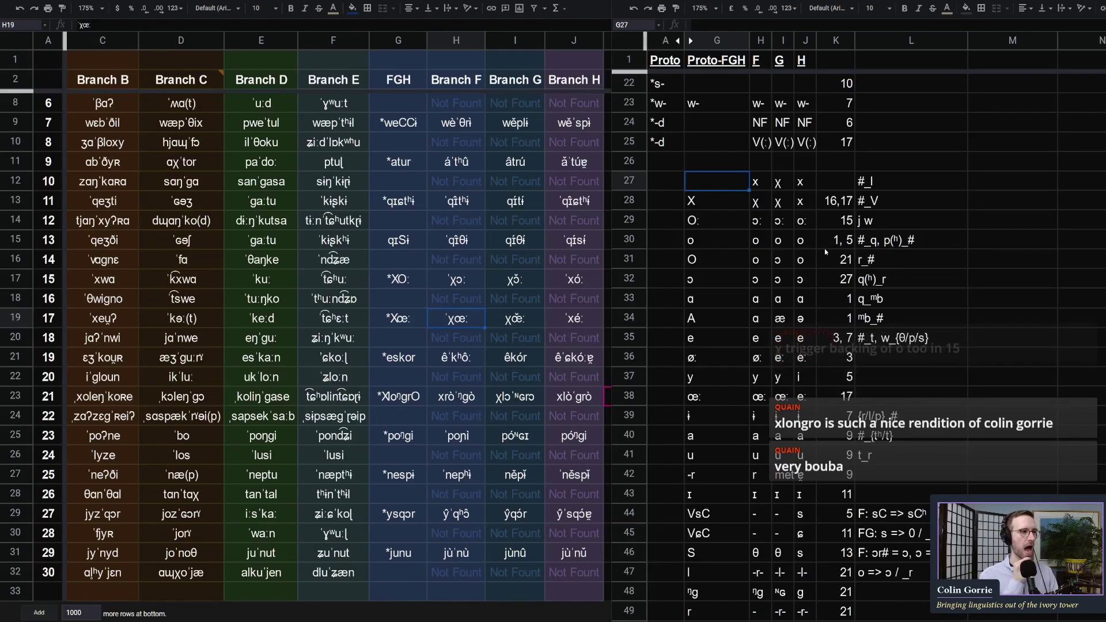
click(818, 183)
click(769, 185)
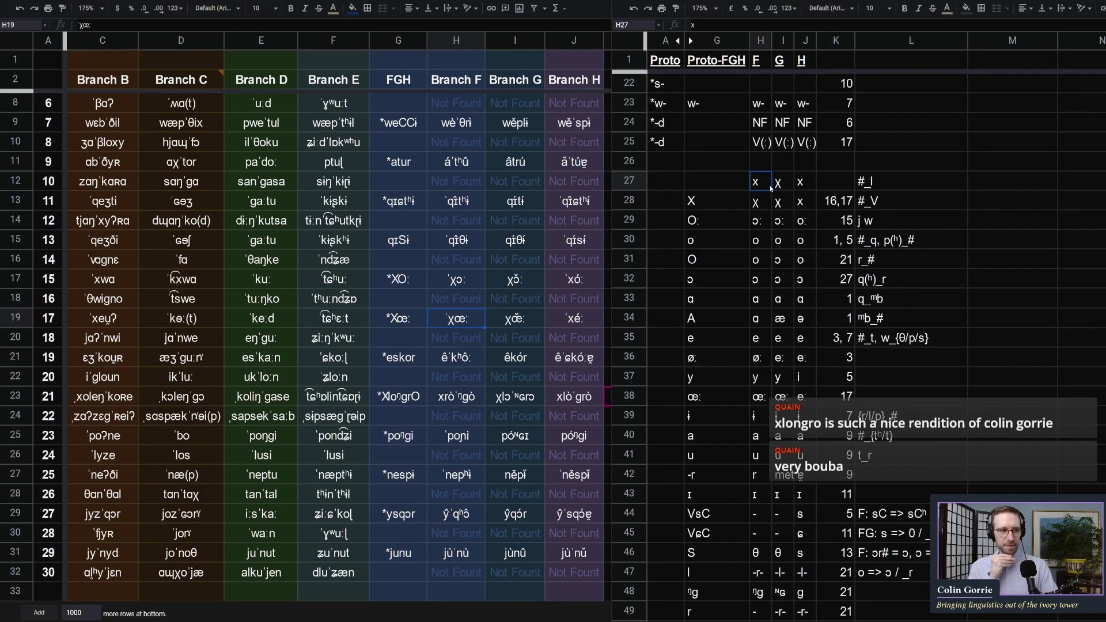
scroll(865, 356, down, 3)
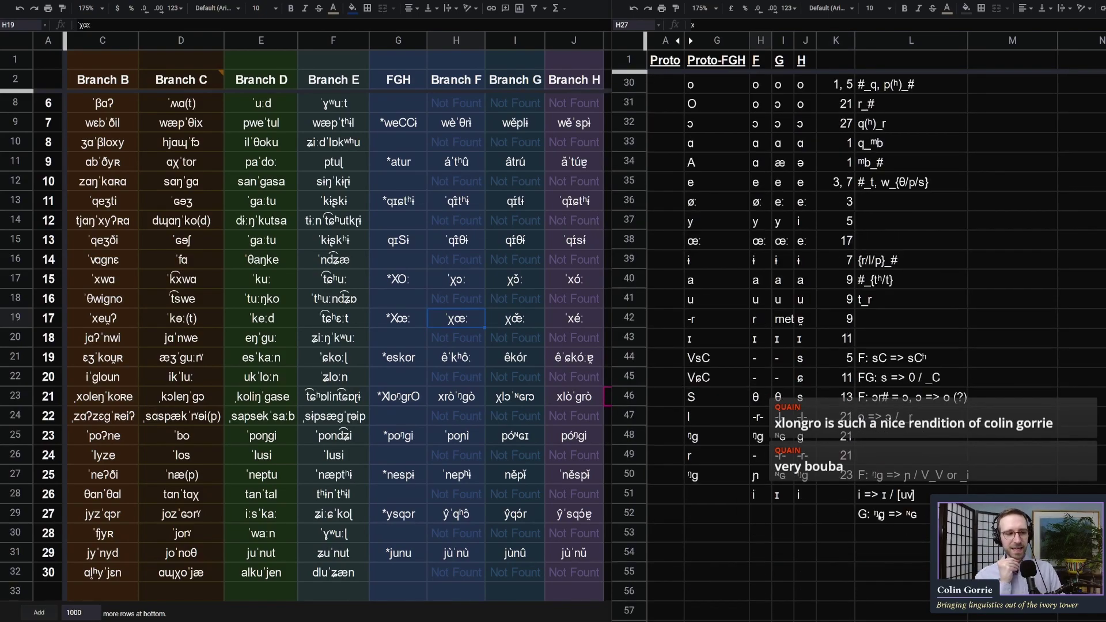
scroll(801, 230, up, 3)
click(798, 168)
click(764, 182)
click(780, 183)
click(723, 184)
click(760, 201)
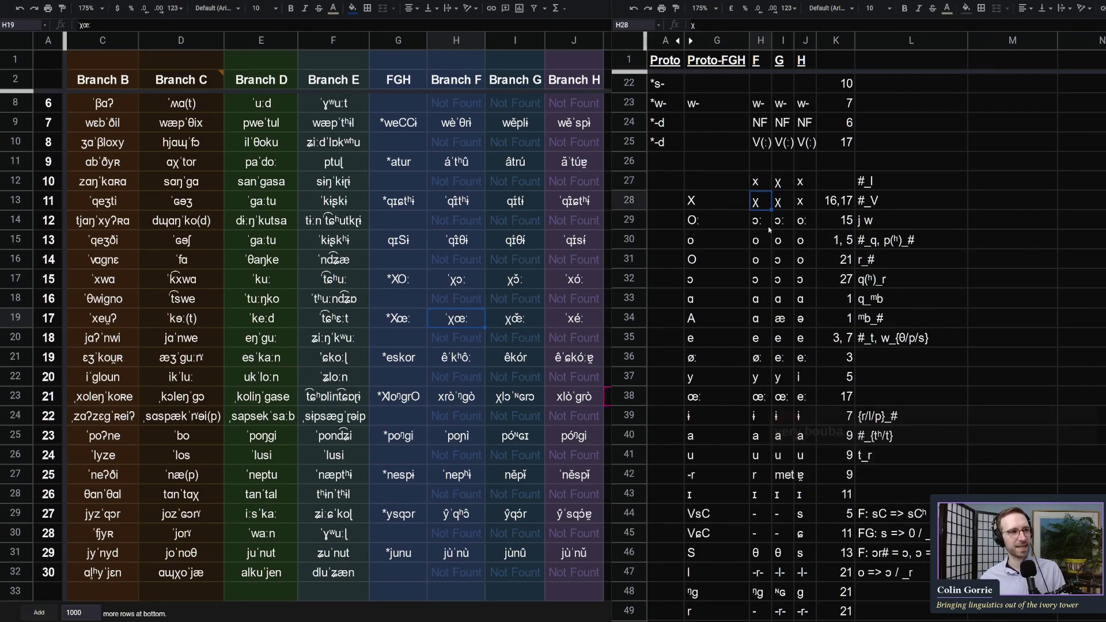
scroll(792, 345, down, 2)
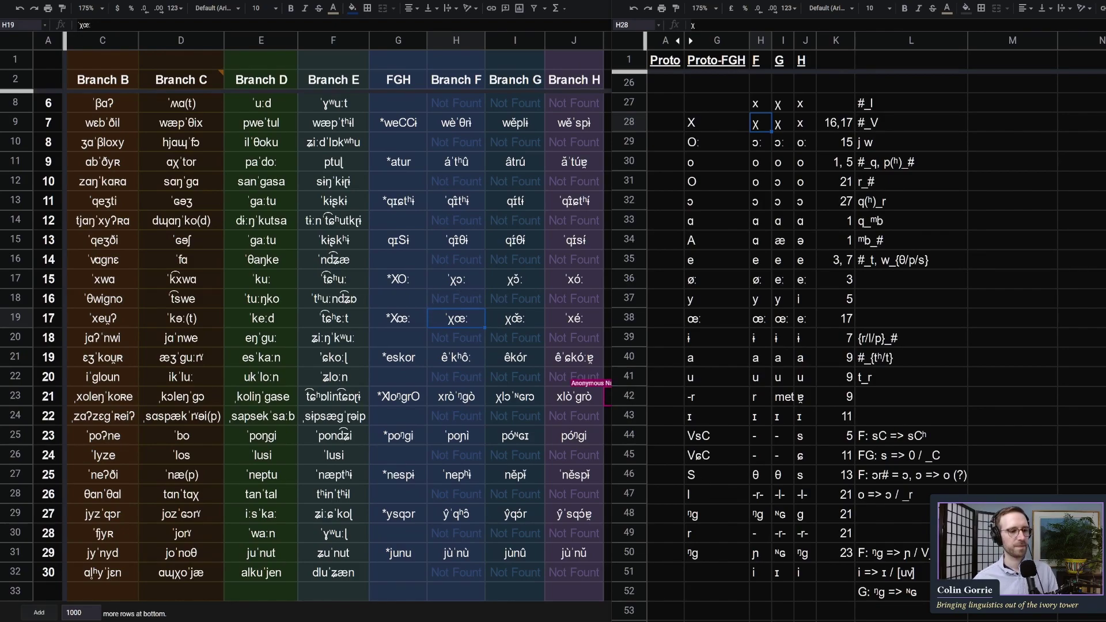
Extend the Branch G rule in L52 with "x => χ", copying the χ from the Branch G form of word 21
click(887, 591)
text(, x =>)
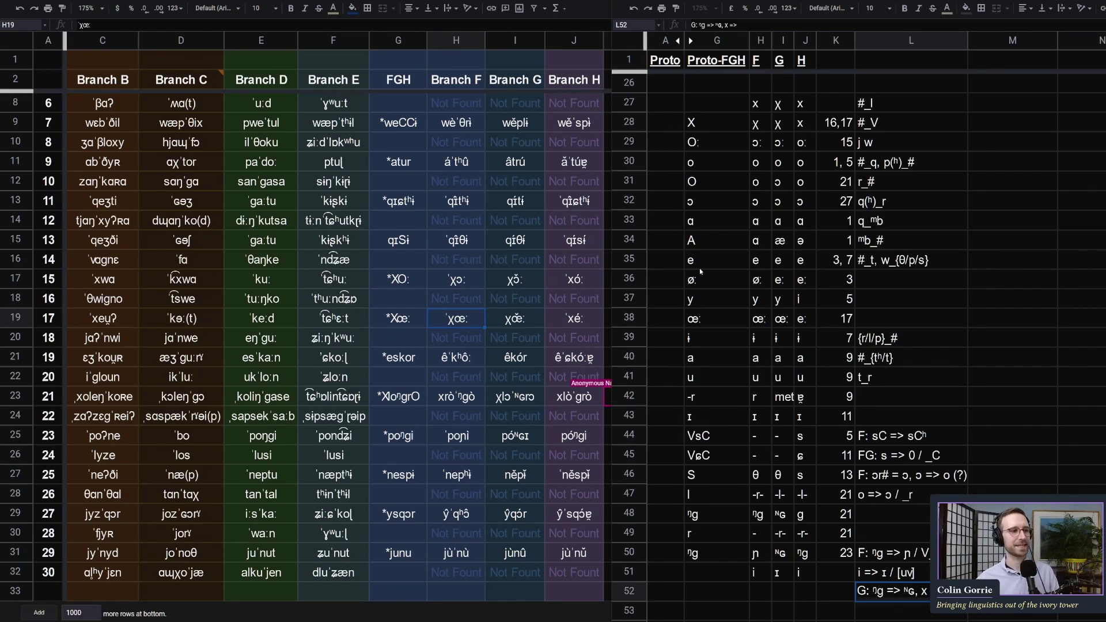
click(498, 396)
double_click(497, 396)
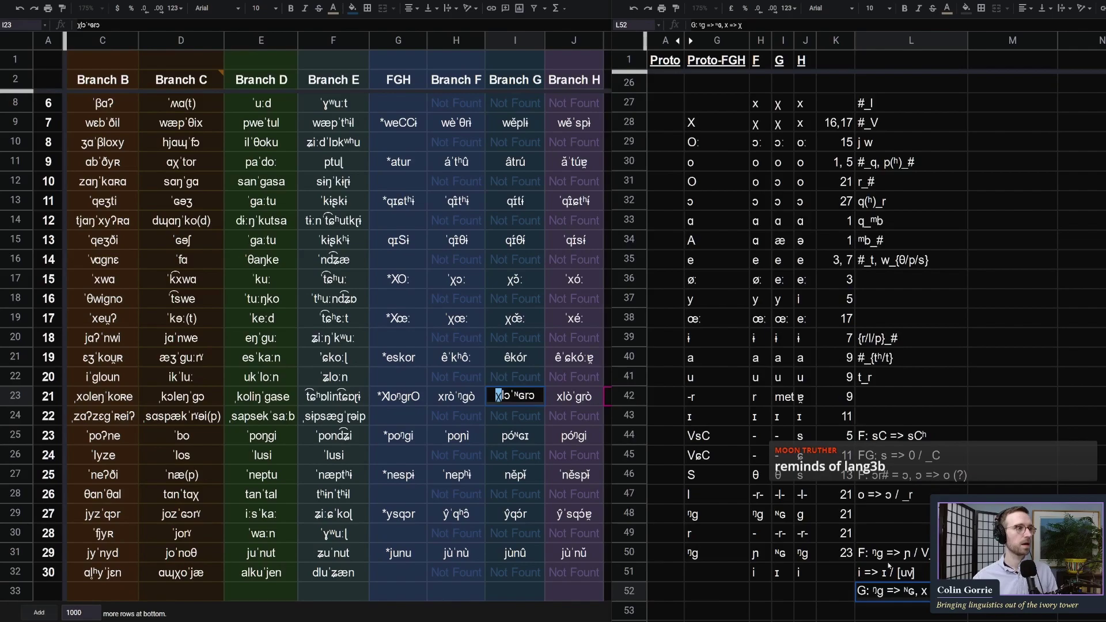
click(891, 539)
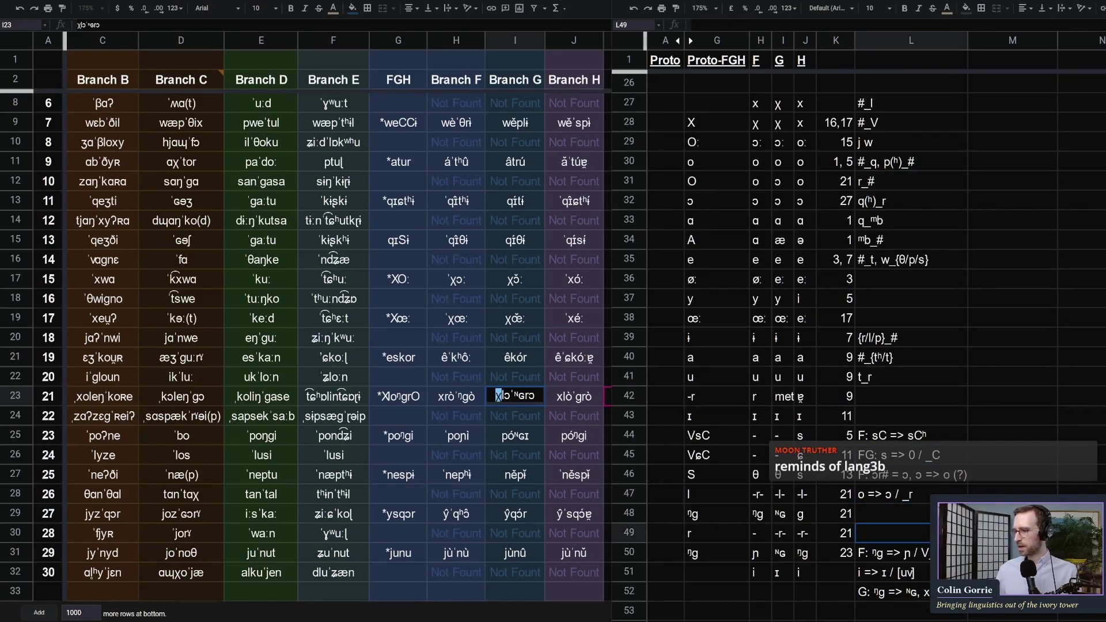
Review the correspondences and change rules, then check the FGH and branch forms of words 15, 1 and 3
click(712, 420)
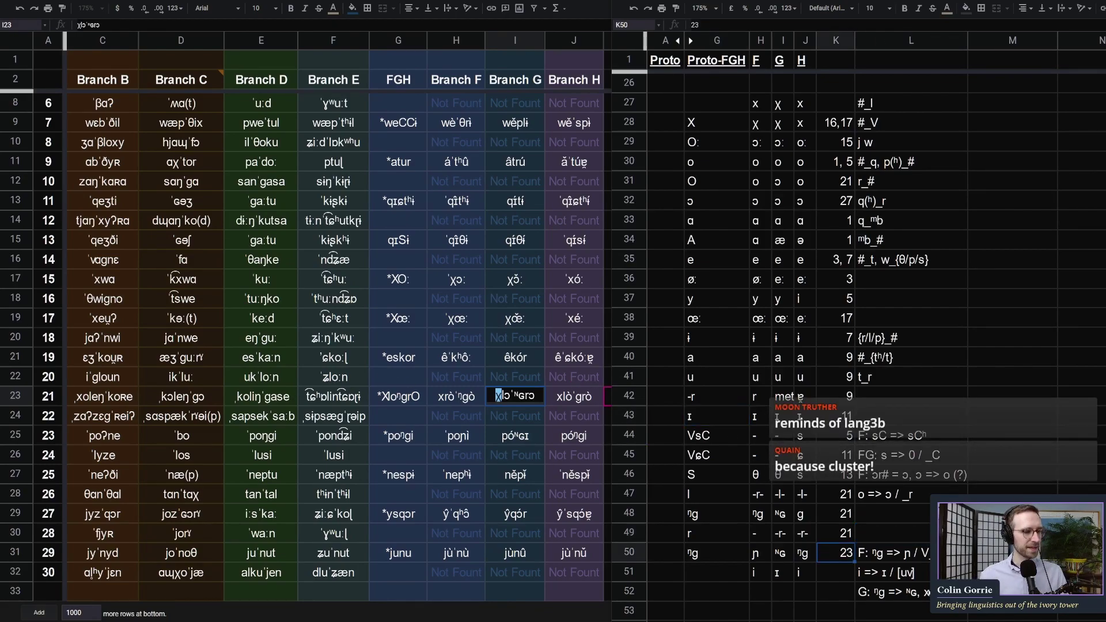
click(858, 378)
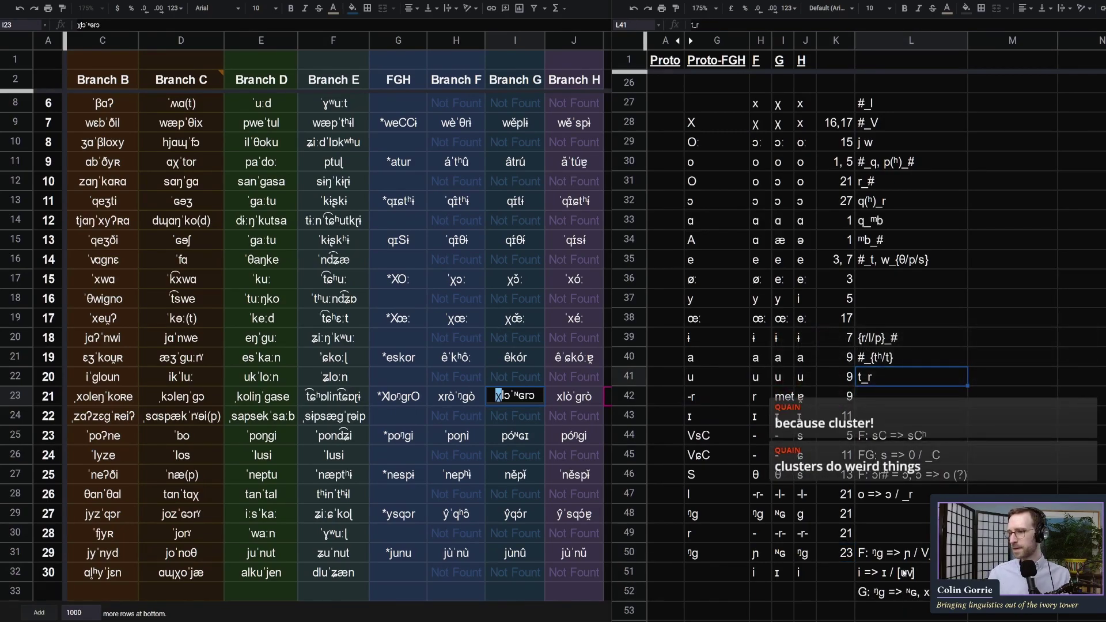
scroll(903, 573, down, 4)
click(887, 375)
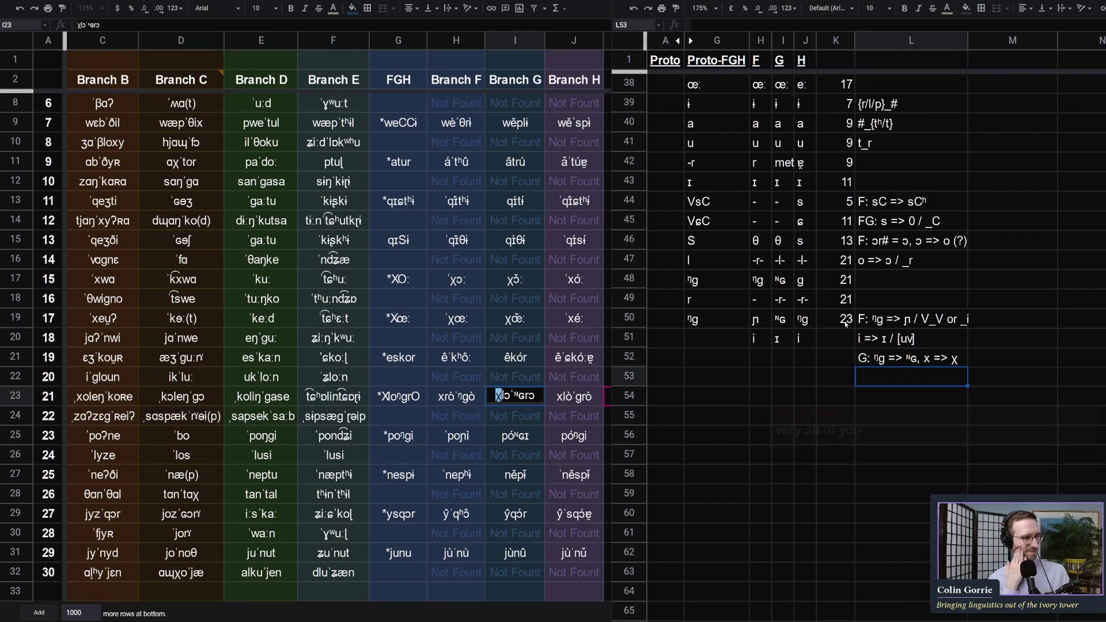
click(547, 293)
click(473, 282)
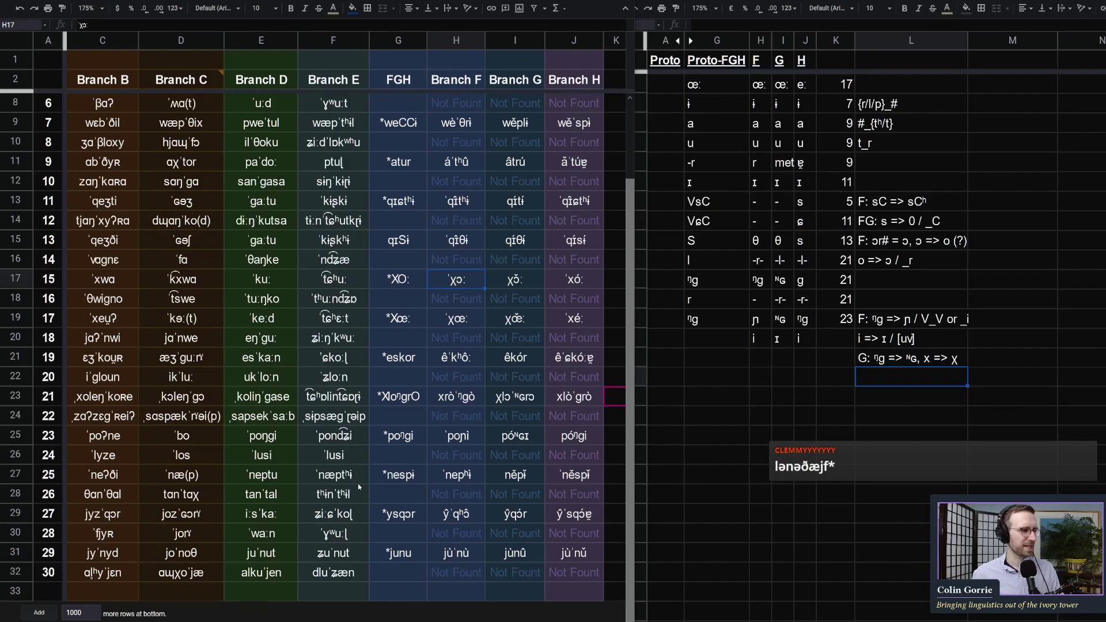
scroll(378, 517, up, 5)
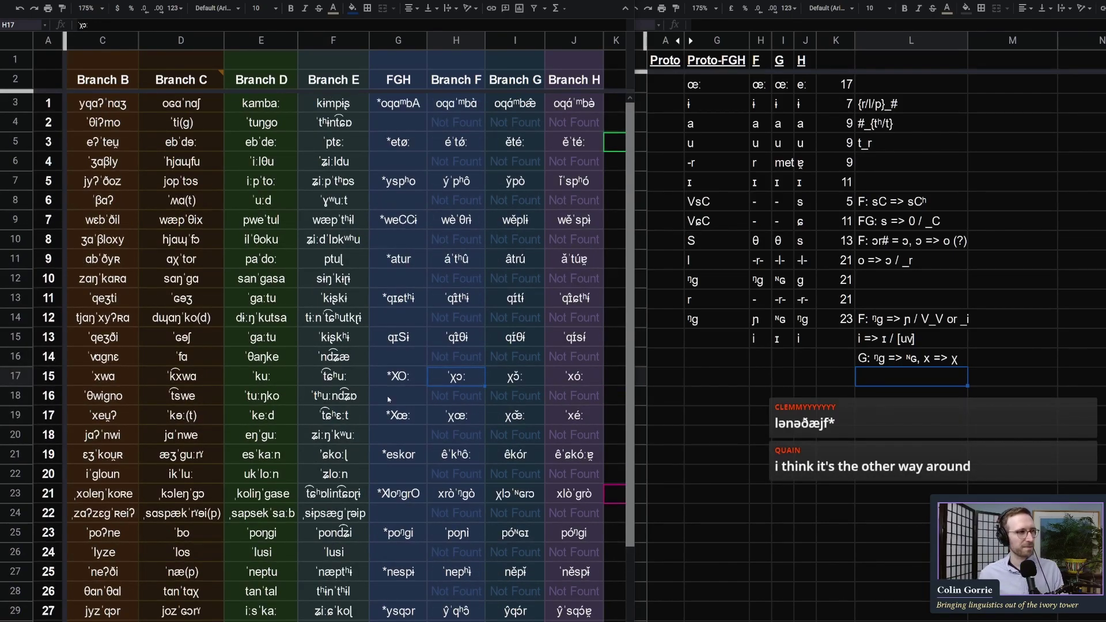
double_click(390, 102)
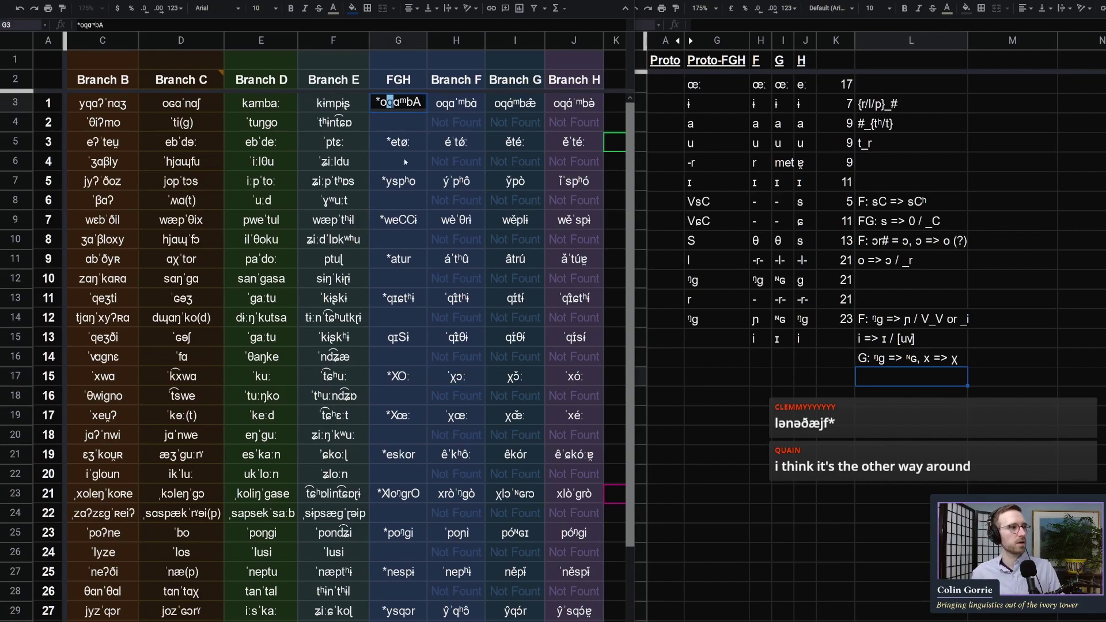
click(417, 148)
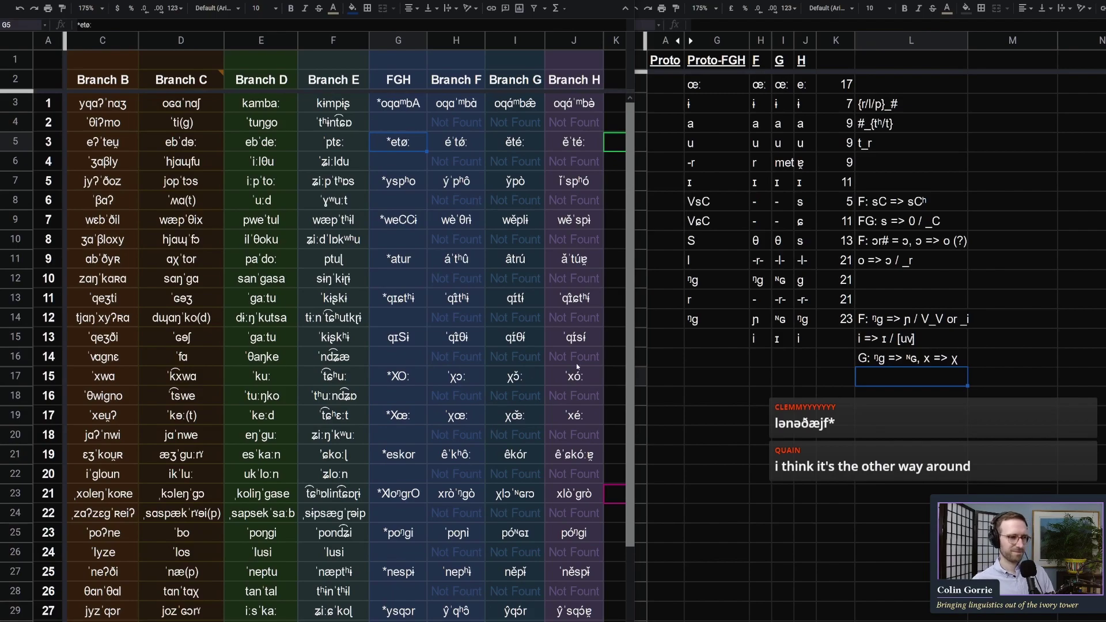
Enter the rule "F: x => χ, not in clusters" in L53, reusing the change from the Branch G rule in L52
click(858, 384)
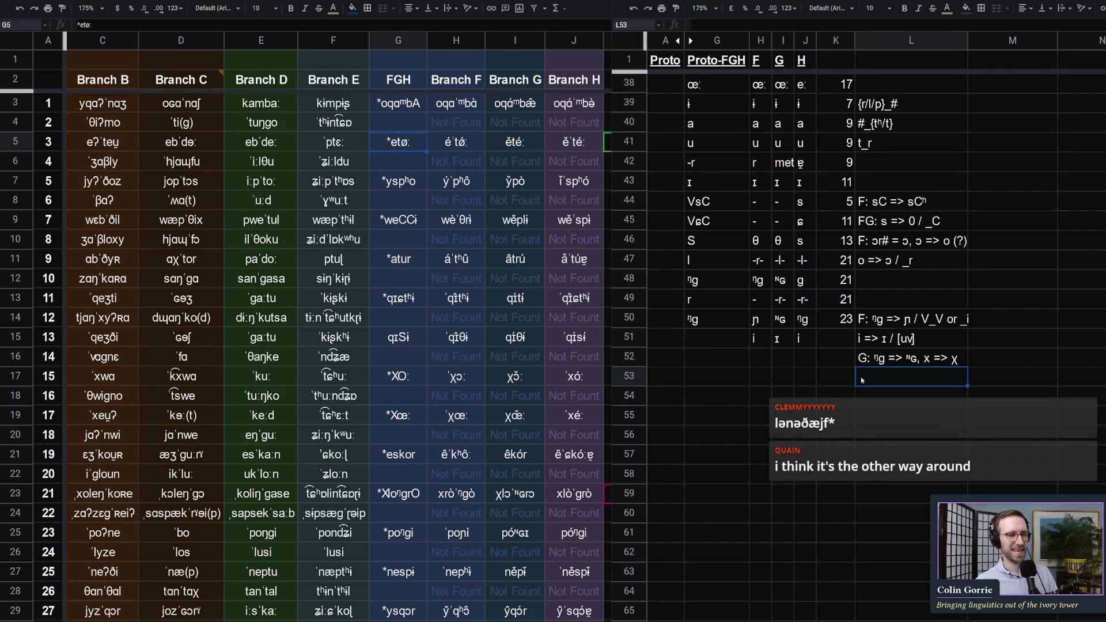
text(F;)
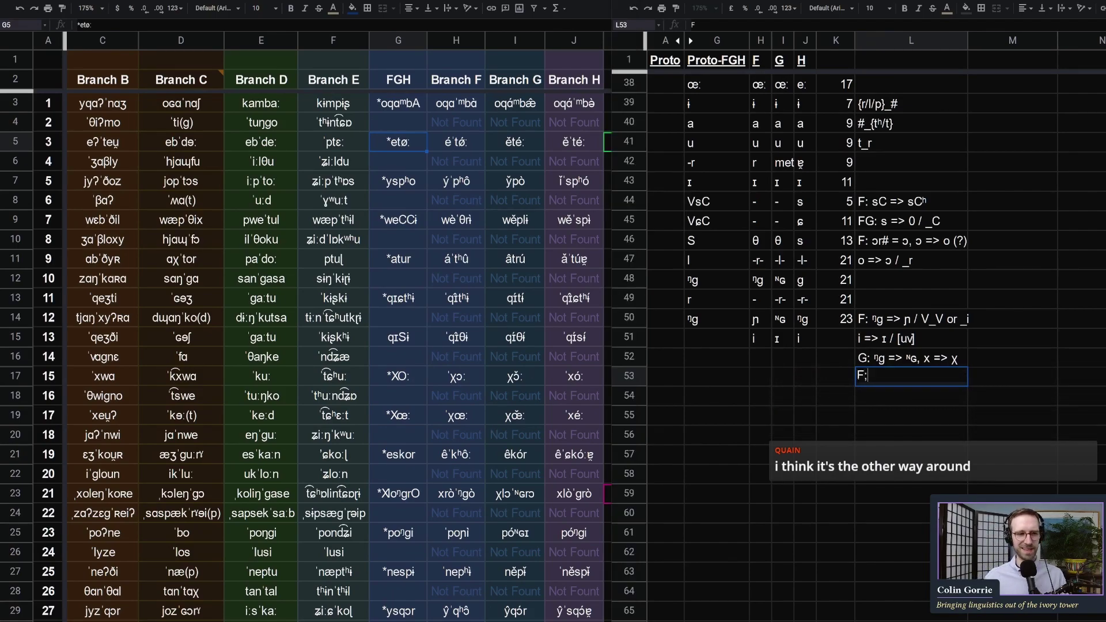
click(924, 357)
double_click(924, 357)
drag(921, 357, 996, 363)
key(ctrl+c)
double_click(890, 378)
key(BackSpace)
text(:)
key(ctrl+v)
text(, not in cluster)
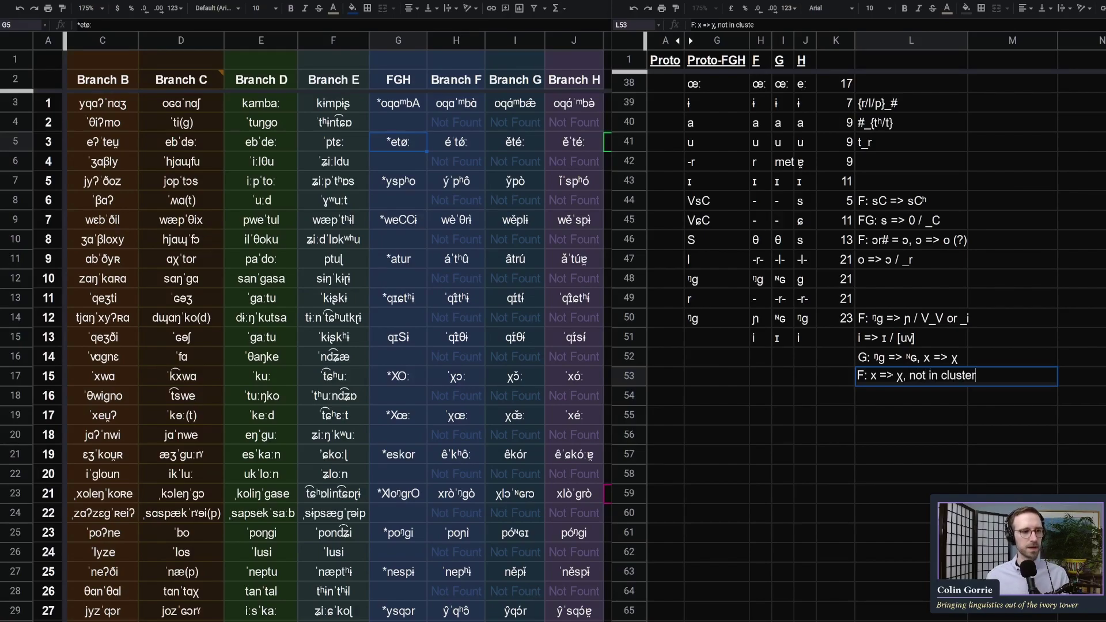
text(s)
key(Return)
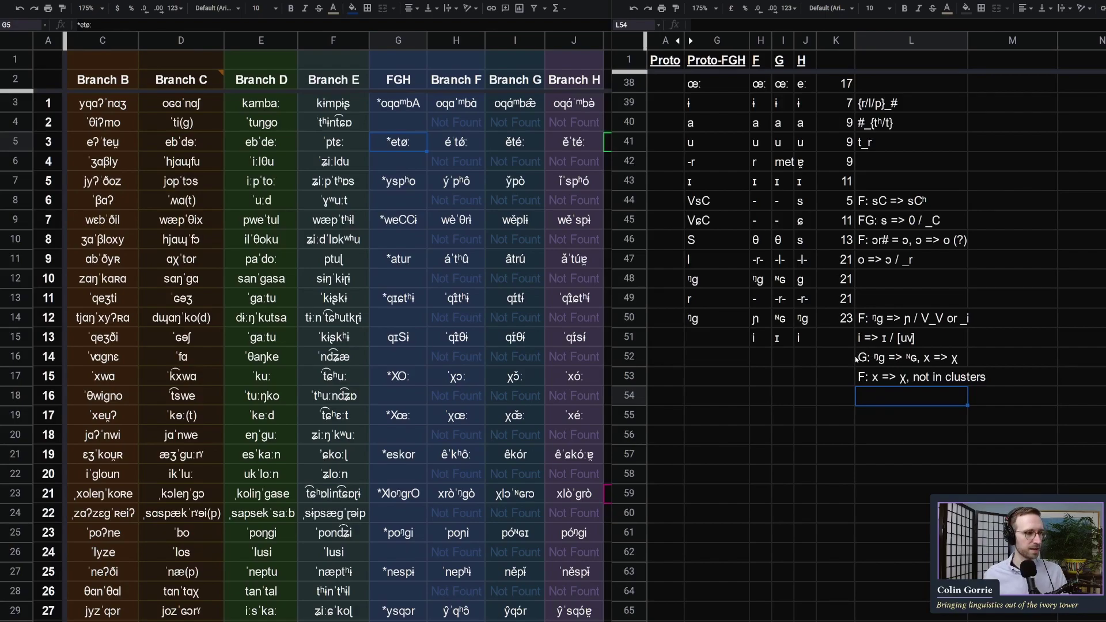
Check the F and G reflexes in row 50 and shorten its Branch F rule to "F: ᵑg => ɲ / _i"
click(876, 364)
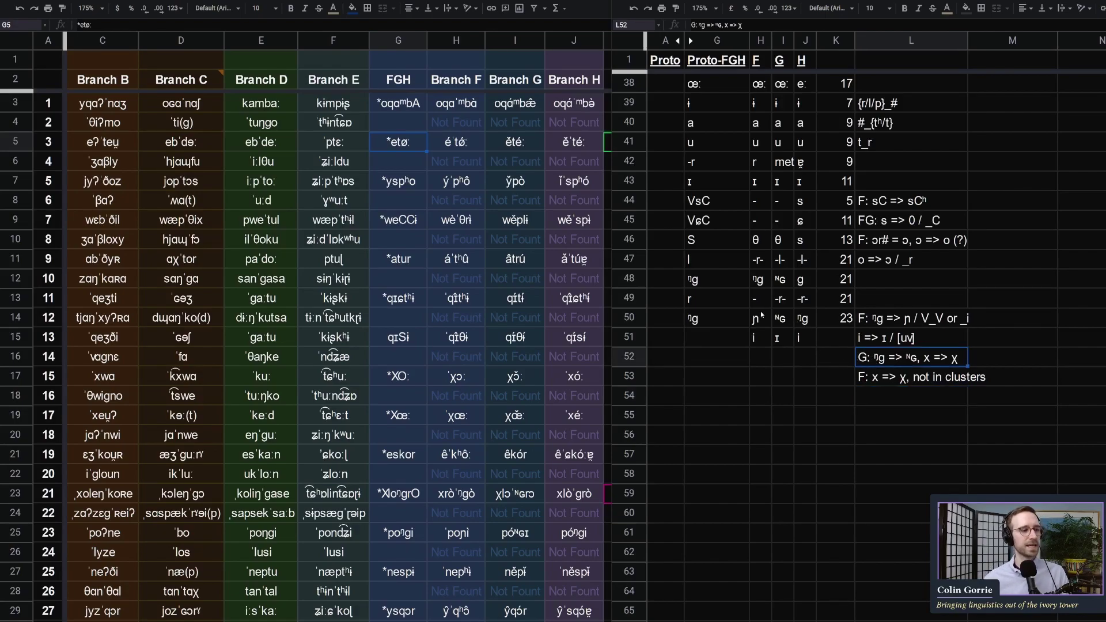
scroll(525, 379, down, 2)
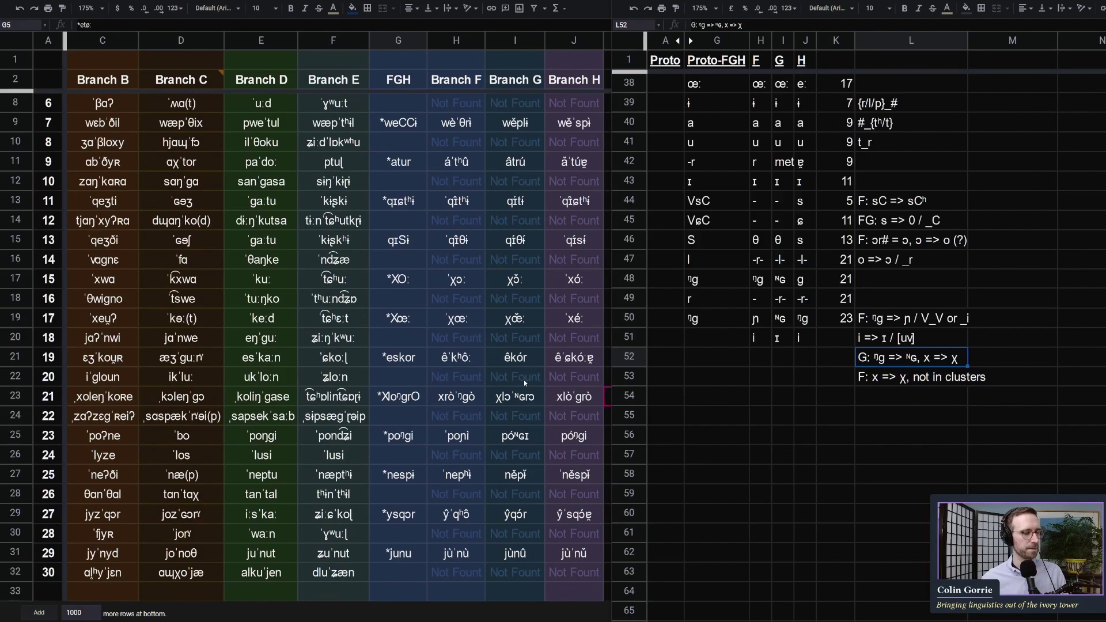
click(768, 324)
double_click(788, 320)
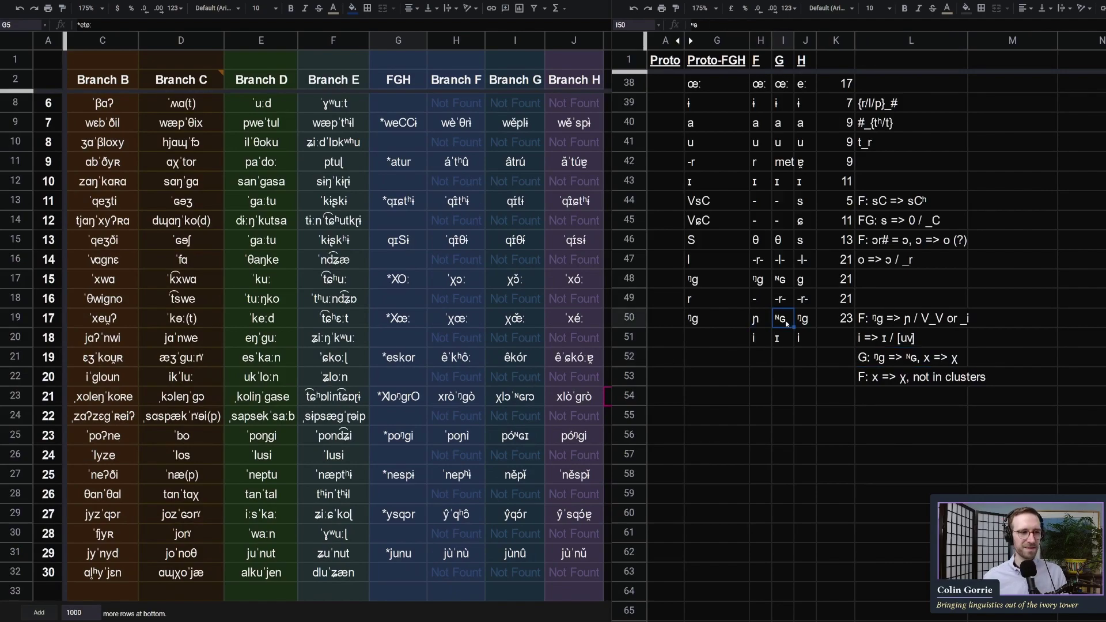
drag(787, 319, 761, 318)
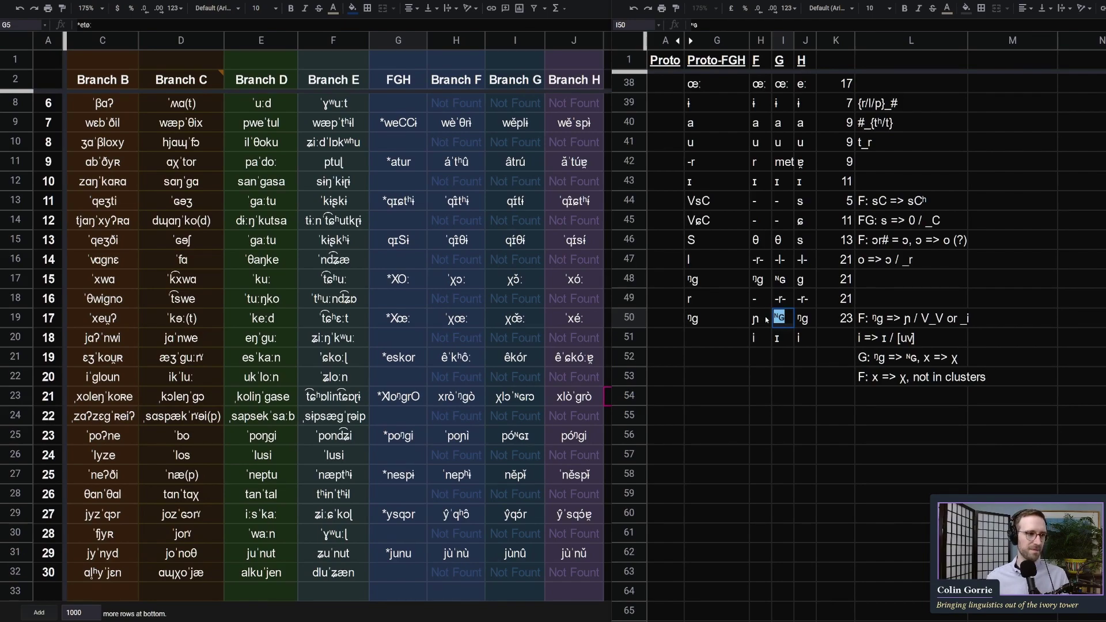
click(764, 322)
double_click(891, 318)
drag(917, 316, 957, 317)
key(BackSpace)
click(897, 378)
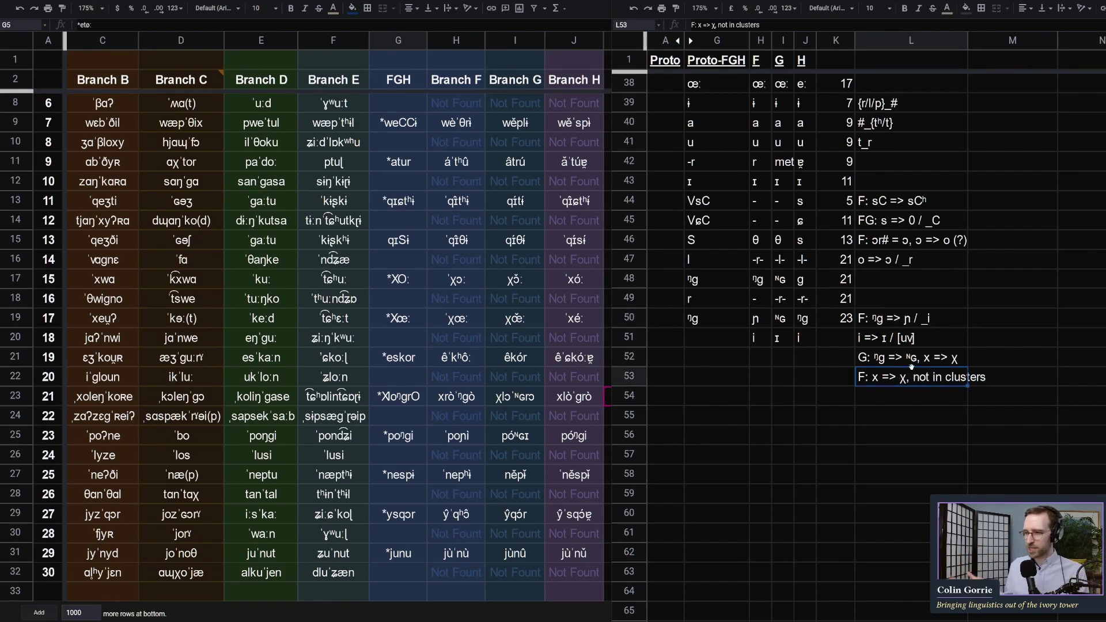
Replace the Proto-FGH sound in row 50 with ᶰɢ, copied from that row's Branch G reflex
click(771, 319)
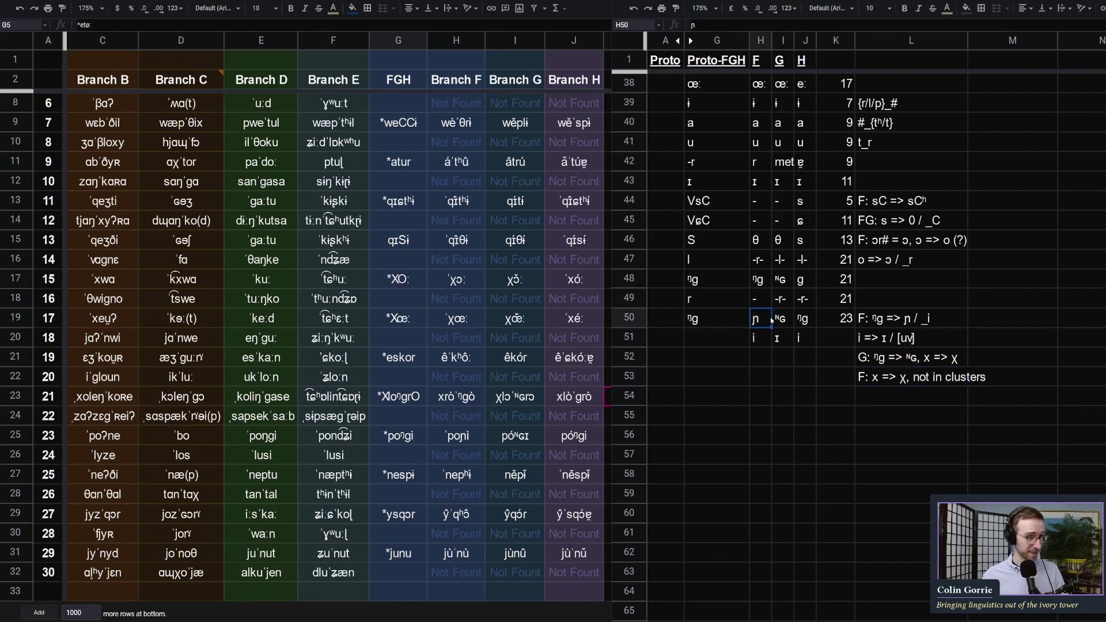
double_click(784, 318)
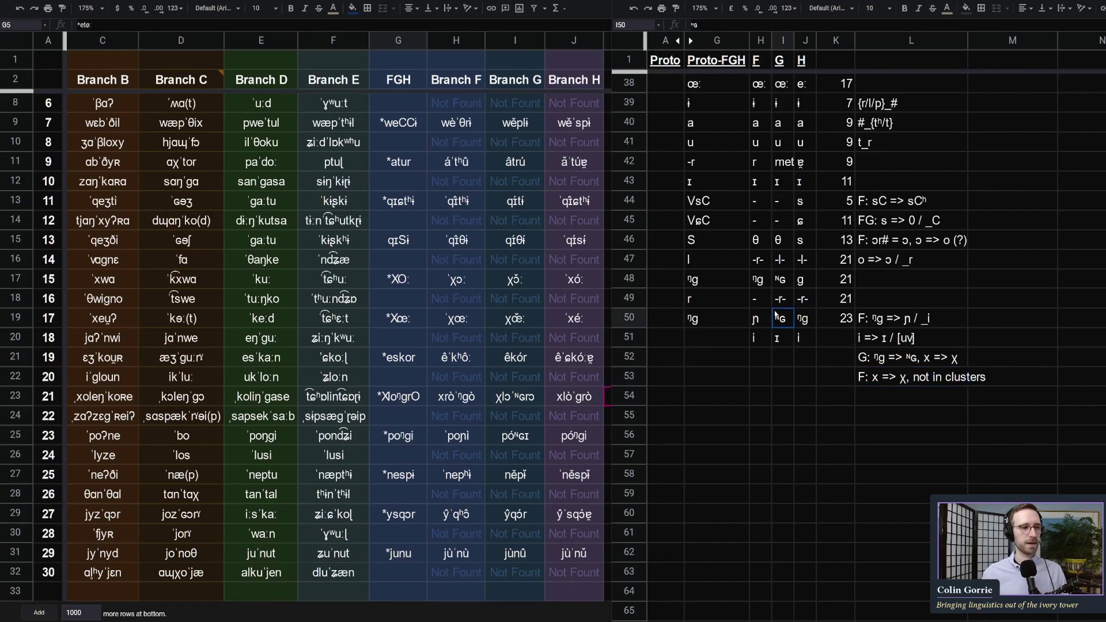
drag(787, 318, 764, 317)
double_click(717, 319)
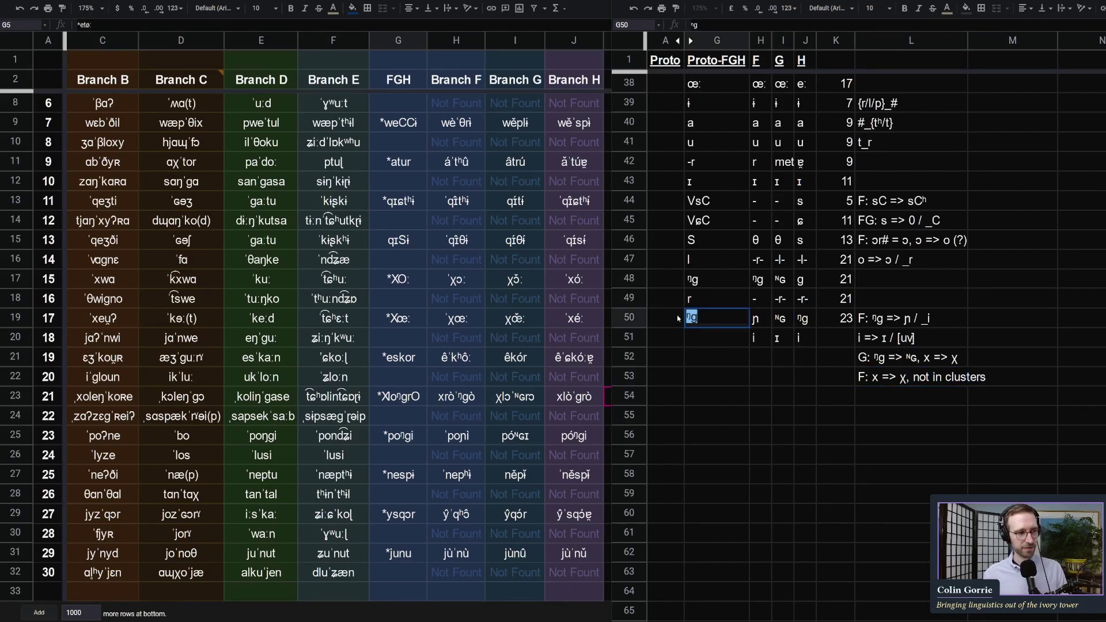
key(Return)
click(872, 322)
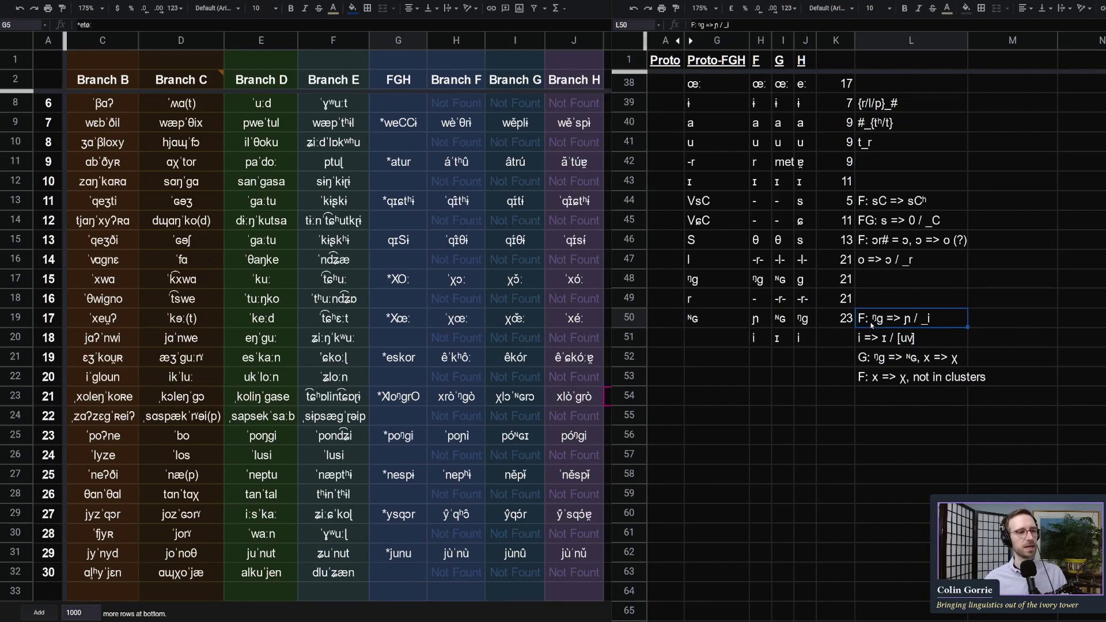
Relabel the rule in L52 as FH and reverse its first change to read "ᶰɢ =ᵑg"
click(910, 356)
double_click(862, 356)
drag(857, 357, 874, 356)
text(FH:)
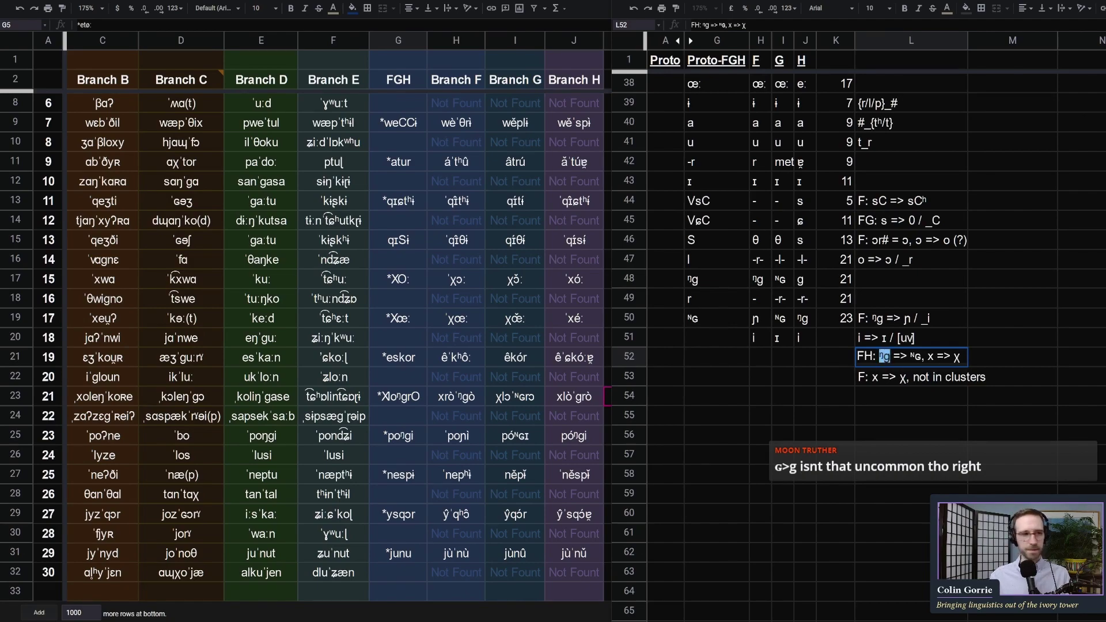
drag(879, 357, 906, 357)
key(ctrl+c)
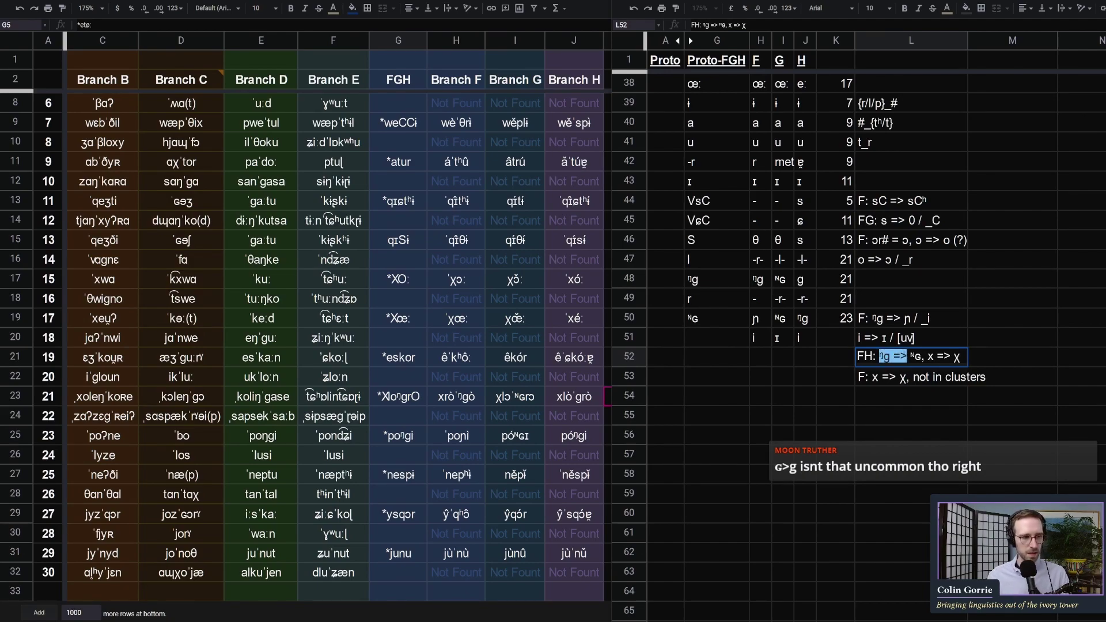
key(BackSpace)
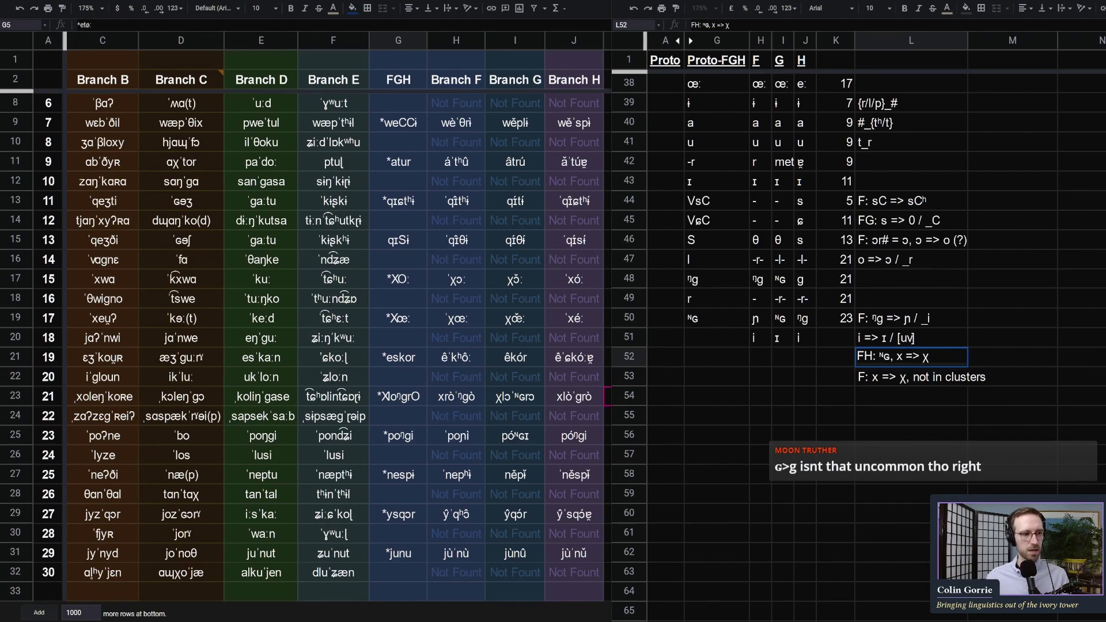
key(BackSpace)
text(=)
key(ctrl+v)
key(BackSpace)
key(BackSpace)
key(BackSpace)
text(,)
Try reversing the second change in the FH rule to "χ => x" with a "(not in clus" condition
key(shift+Right)
key(shift+Right)
key(shift+Right)
key(shift+Right)
key(shift+Right)
key(BackSpace)
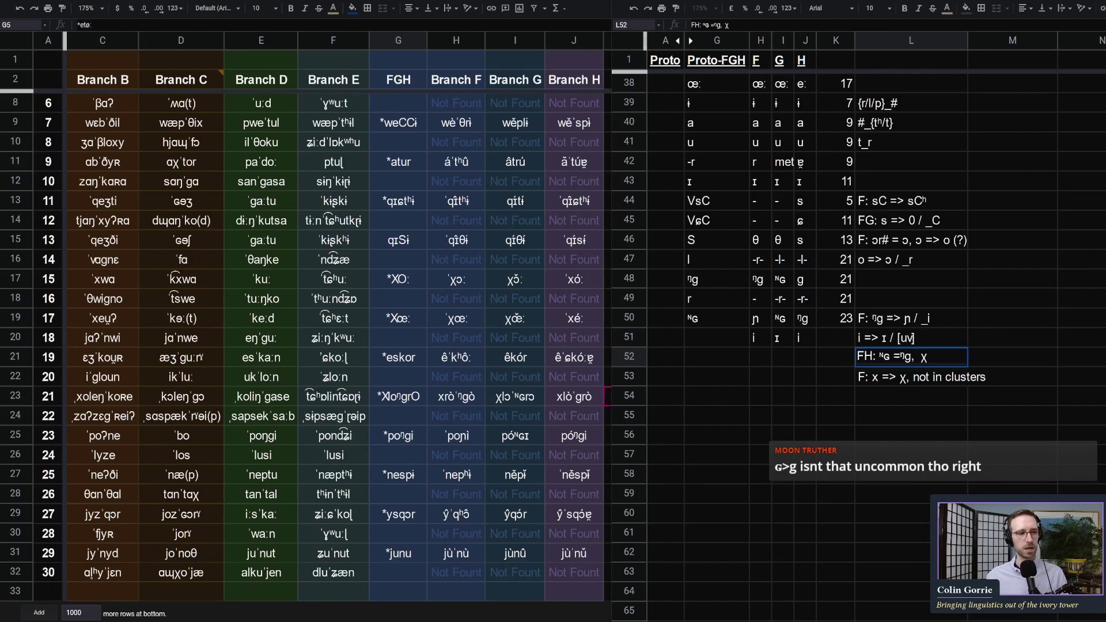
key(BackSpace)
text(=> x ()
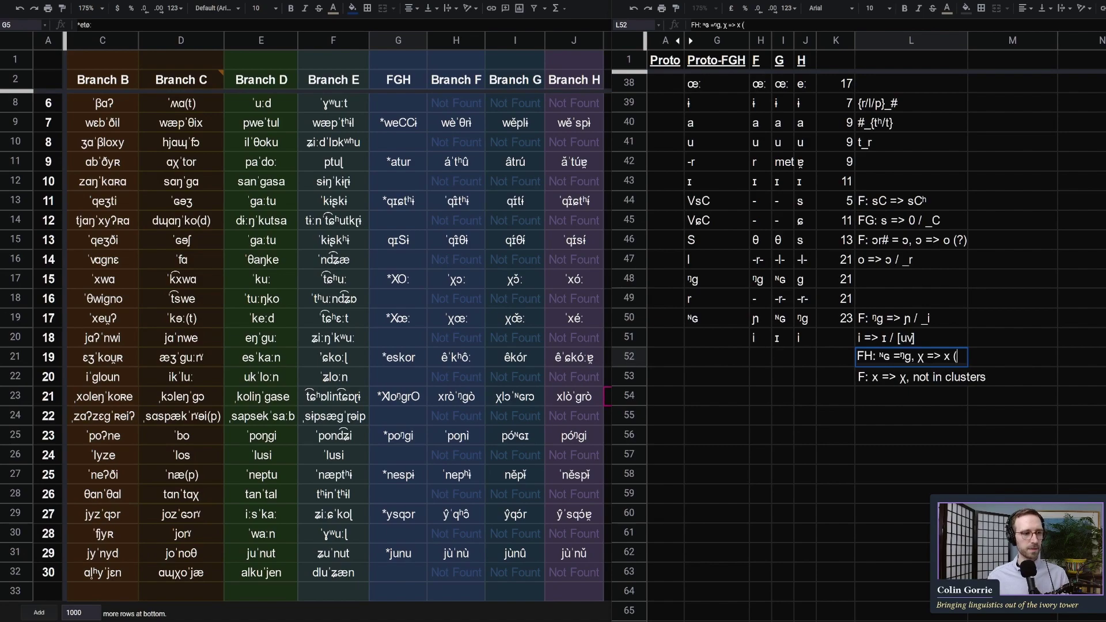
text(not in clus)
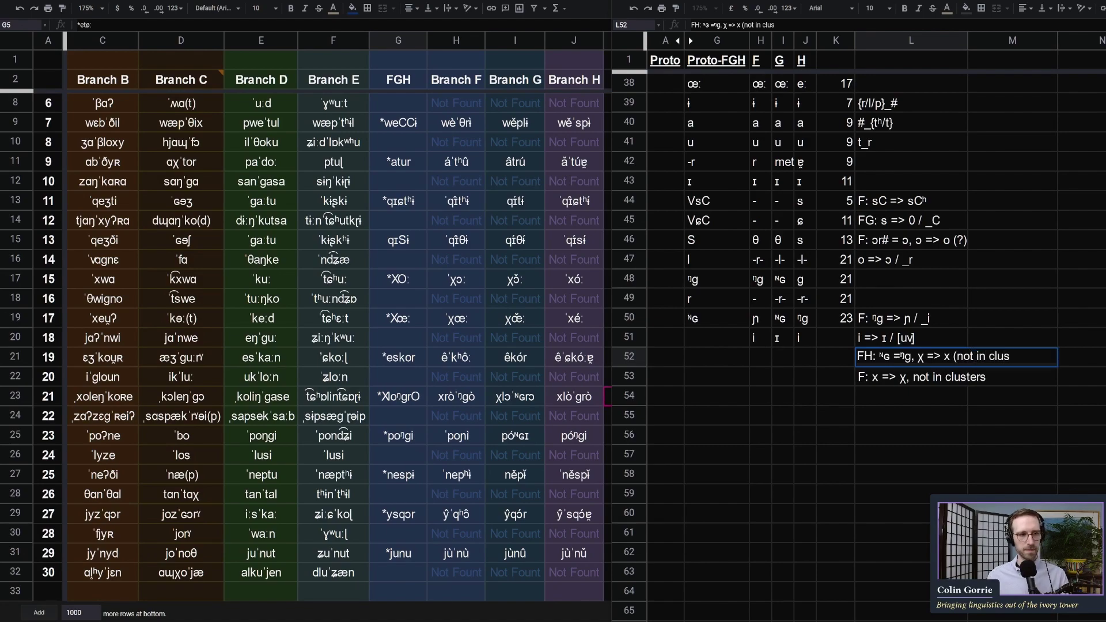
Delete the second change and its condition from L52, keeping only "FH: ᶰɢ =ᵑg"
key(BackSpace)
key(BackSpace)
key(BackSpace)
key(BackSpace)
key(BackSpace)
key(BackSpace)
key(BackSpace)
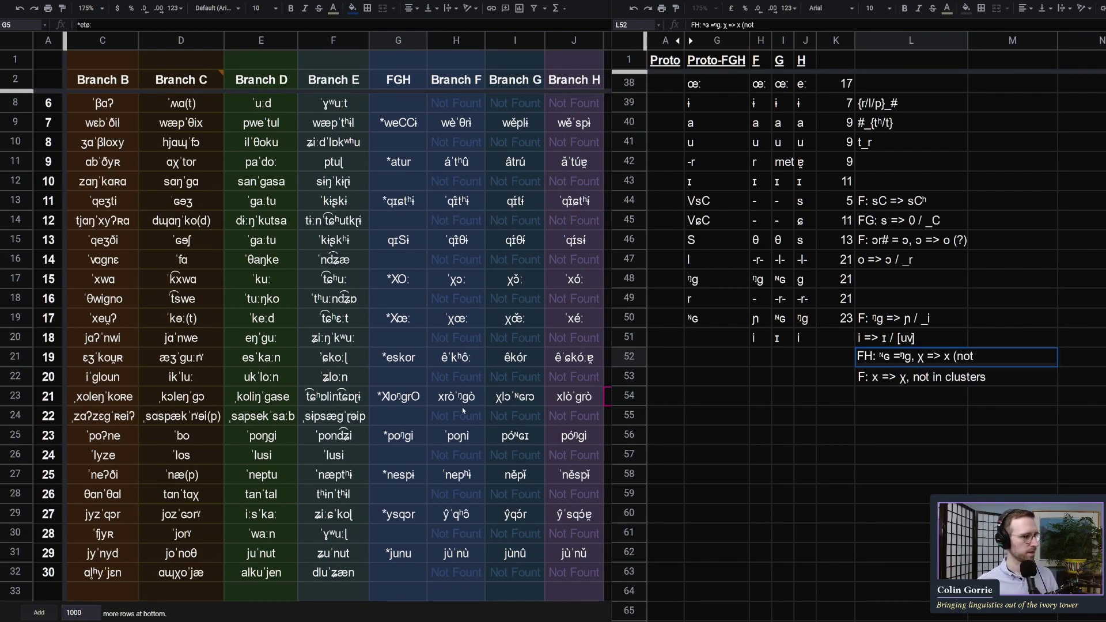
key(BackSpace)
key(BackSpace)
key(BackSpace)
key(BackSpace)
key(BackSpace)
key(BackSpace)
key(BackSpace)
key(BackSpace)
key(BackSpace)
key(BackSpace)
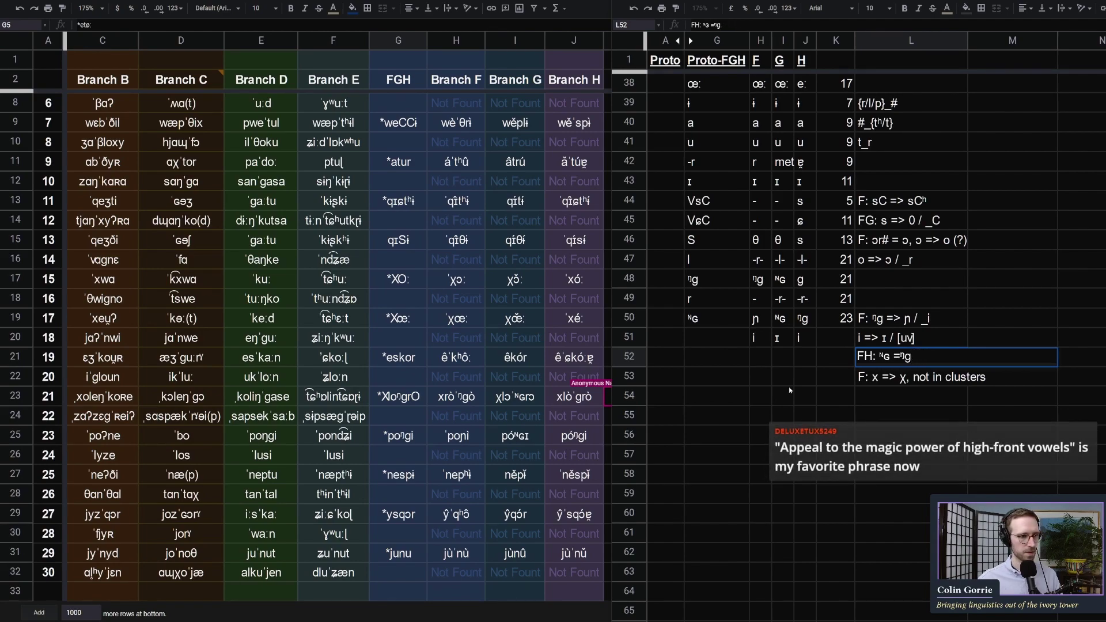
key(BackSpace)
key(Return)
Insert a row above row 53 and enter the rule "H: ᵑg => g" in L53, copying ᵑg from the FH rule
right_click(623, 375)
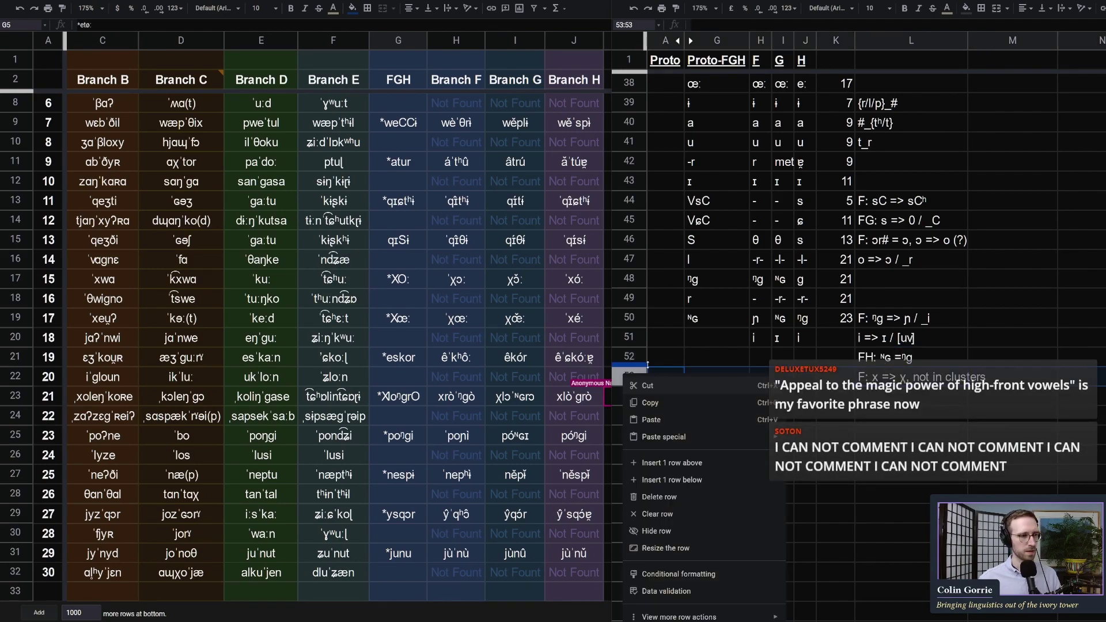
click(663, 466)
click(878, 377)
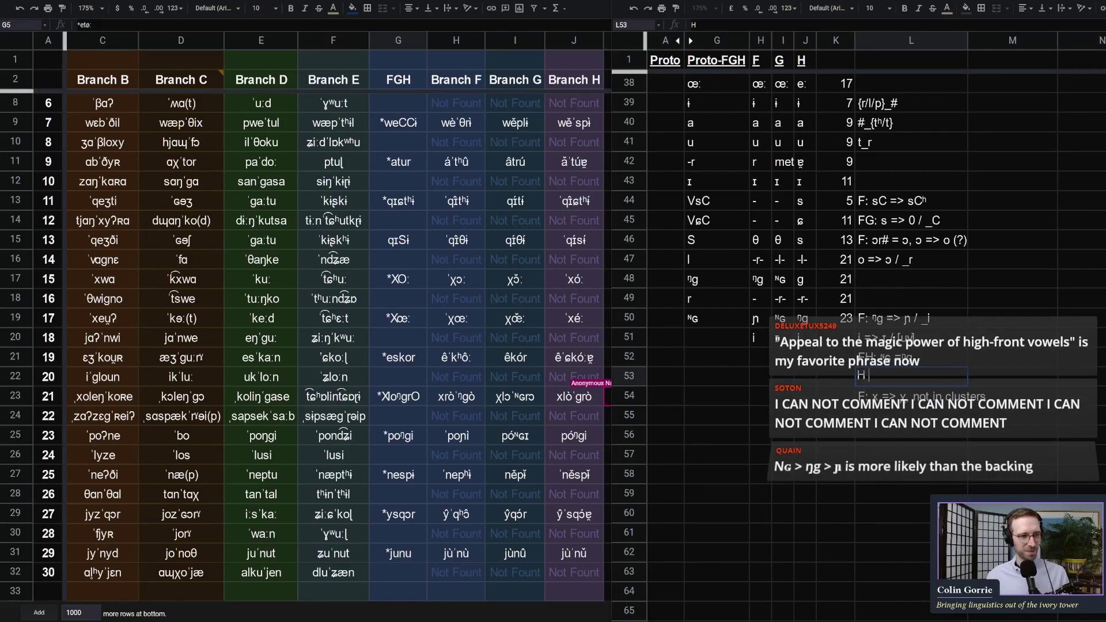
double_click(906, 357)
key(ctrl+c)
double_click(869, 376)
text(:)
key(ctrl+v)
text(=> )
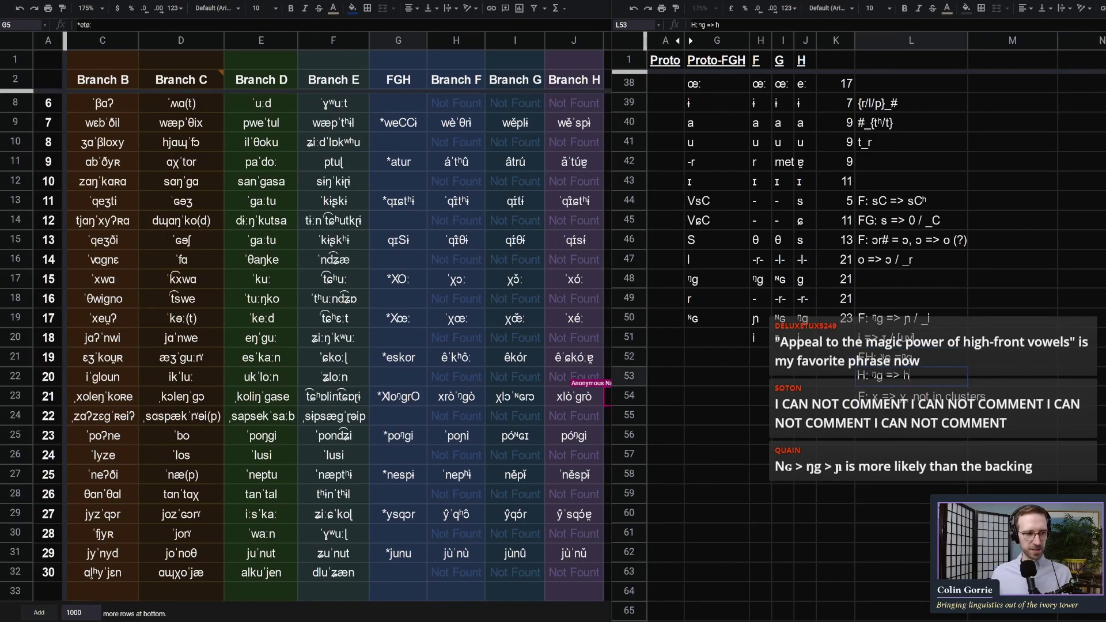
text(g)
key(Return)
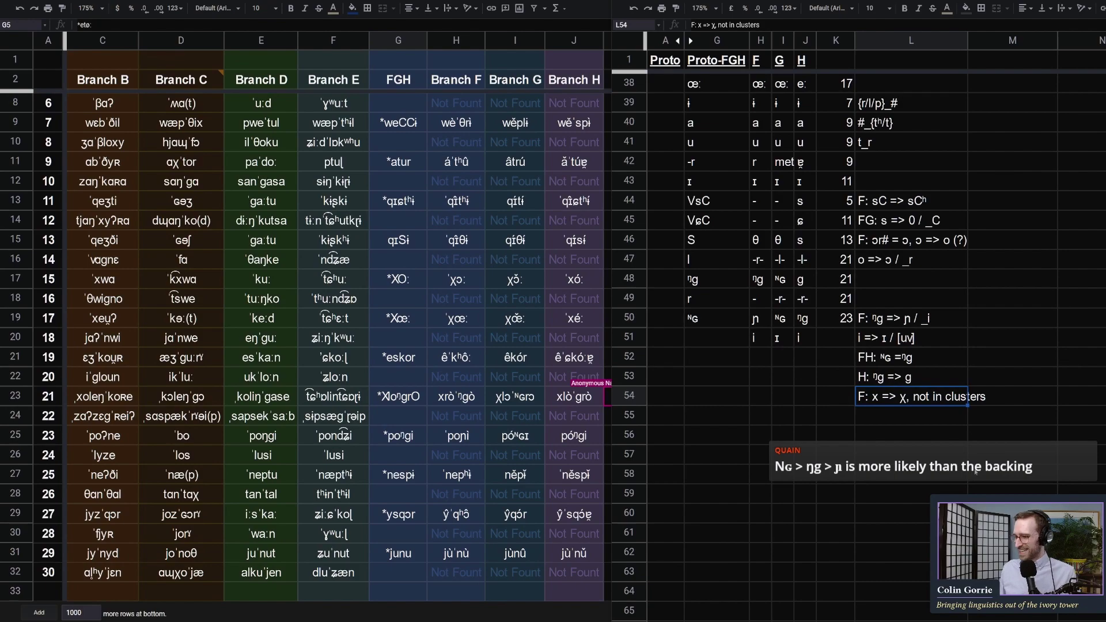
Insert an empty row above row 54, between the H rule and the "F: x => χ" rule
key(Up)
key(Up)
click(907, 377)
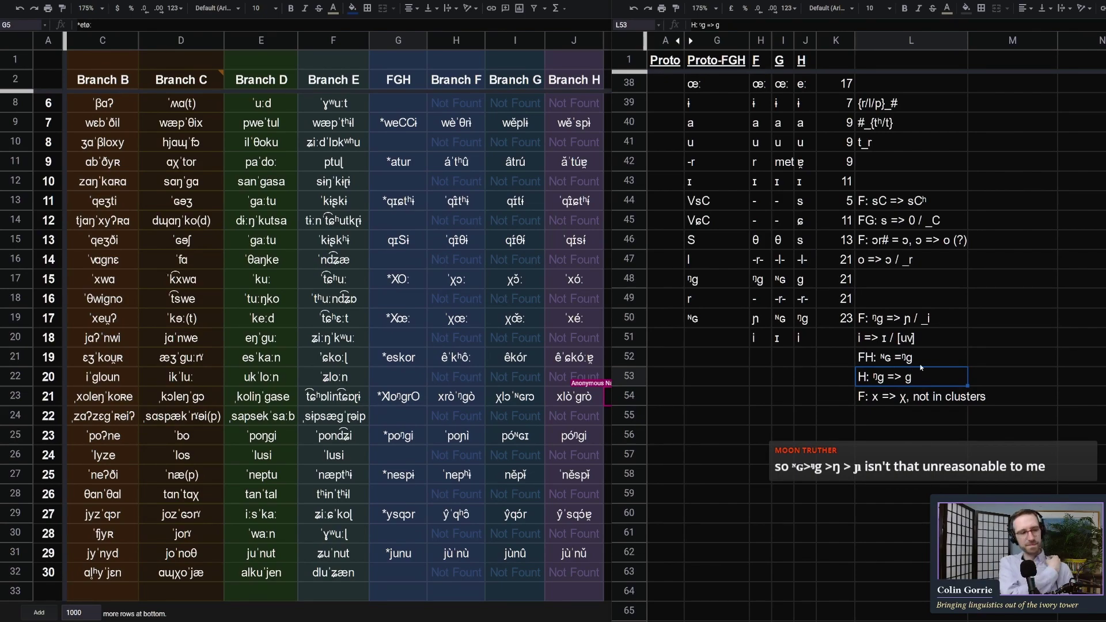
click(882, 395)
click(629, 395)
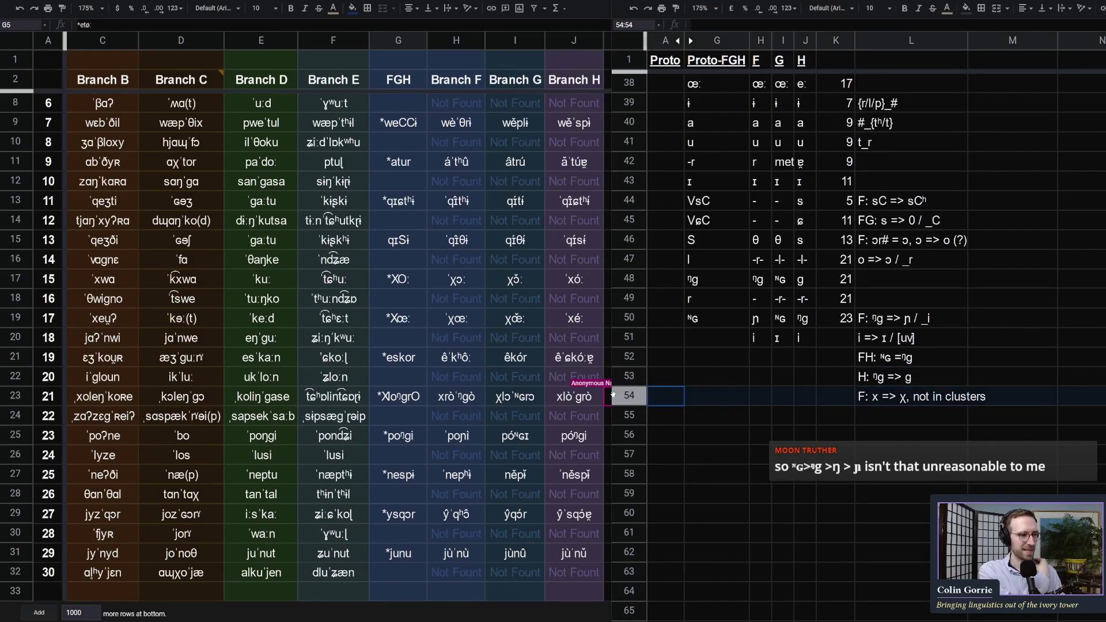
right_click(629, 395)
click(714, 476)
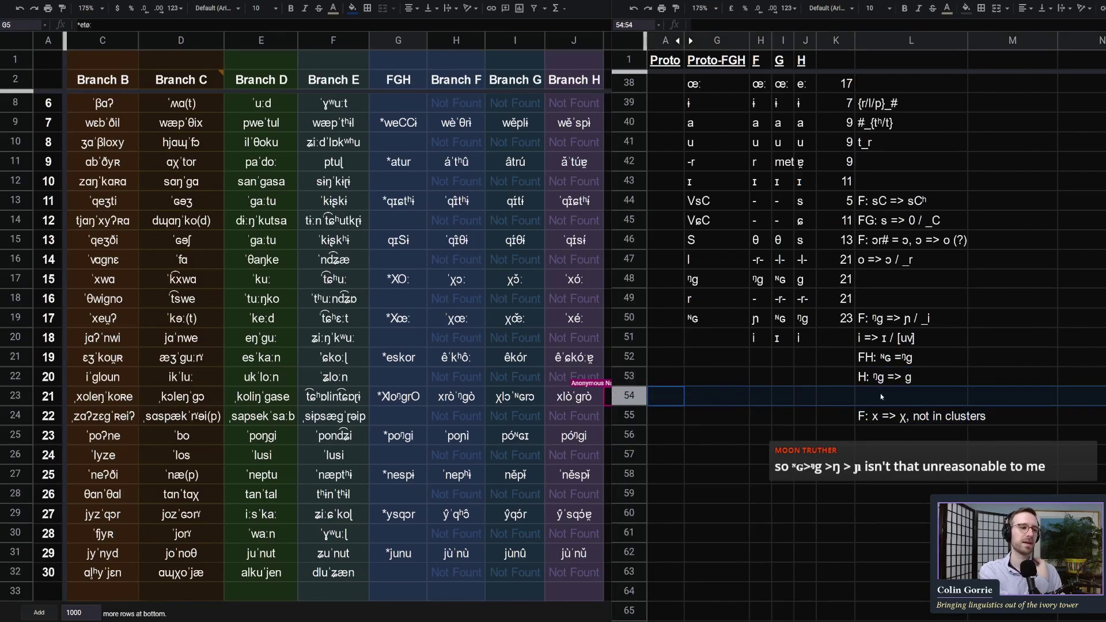
click(879, 398)
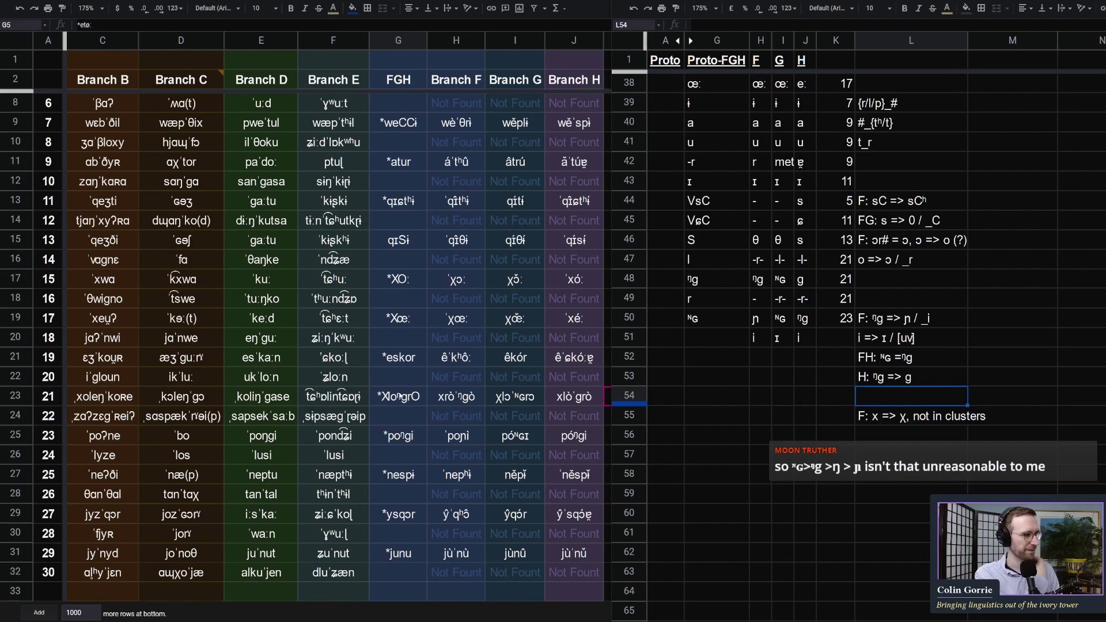
Replace the Proto-FGH sound in G48 with ᶰɢ, copied from G50
click(879, 362)
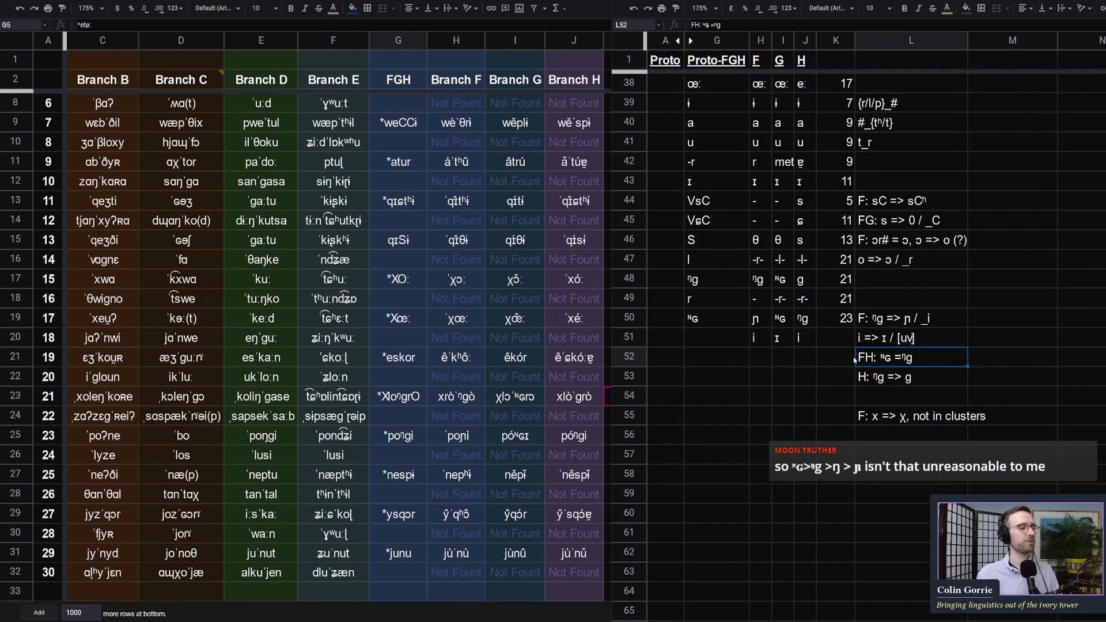
click(704, 320)
click(710, 276)
triple_click(704, 319)
key(ctrl+c)
click(725, 281)
double_click(724, 280)
drag(724, 280, 647, 284)
key(ctrl+v)
click(708, 338)
Replace ᵑg with ᶰɢ in the FGH form for item 21, making it "*XloᶰɢrO"
double_click(392, 403)
drag(407, 395, 396, 395)
key(ctrl+v)
click(407, 419)
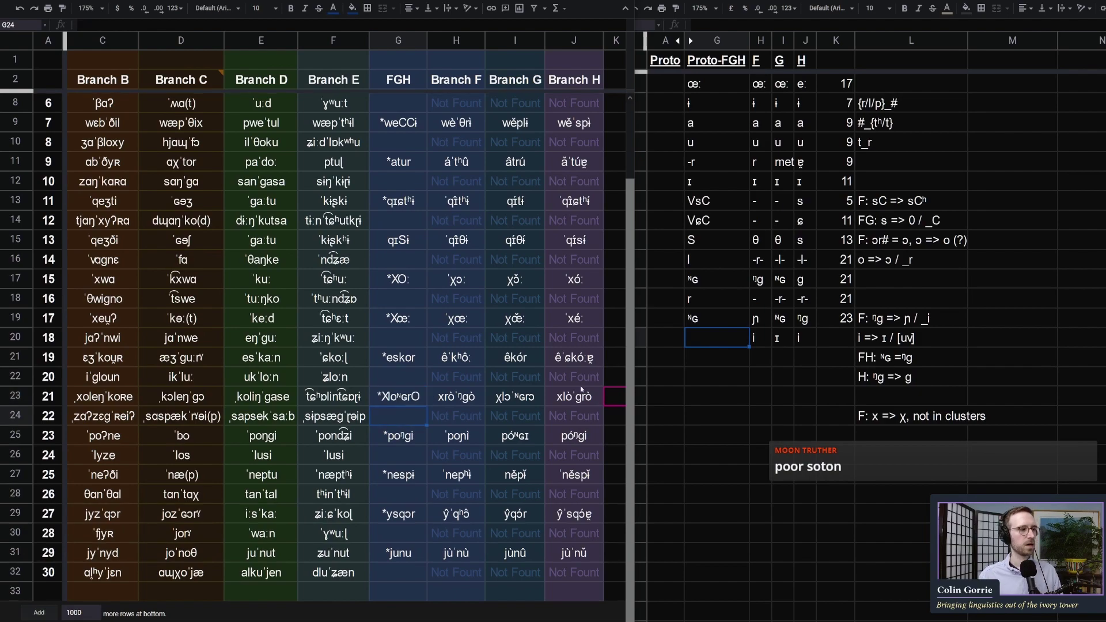
Move the rule "F: ᵑg => ɲ / _i" from L50 to the empty cell L54
click(728, 355)
click(757, 301)
click(737, 319)
click(756, 320)
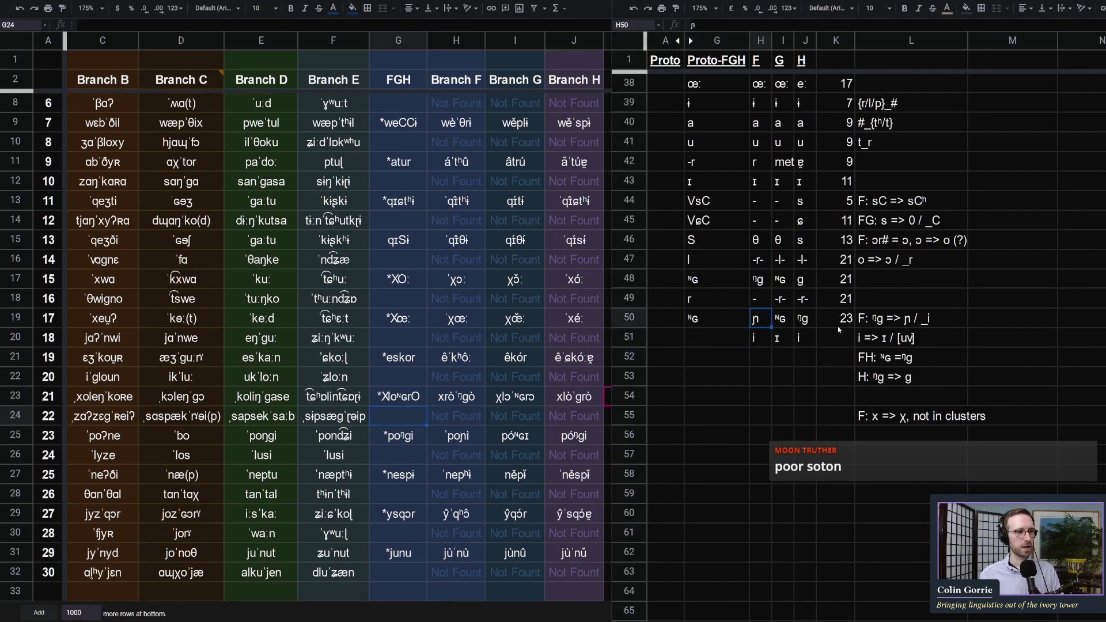
click(880, 320)
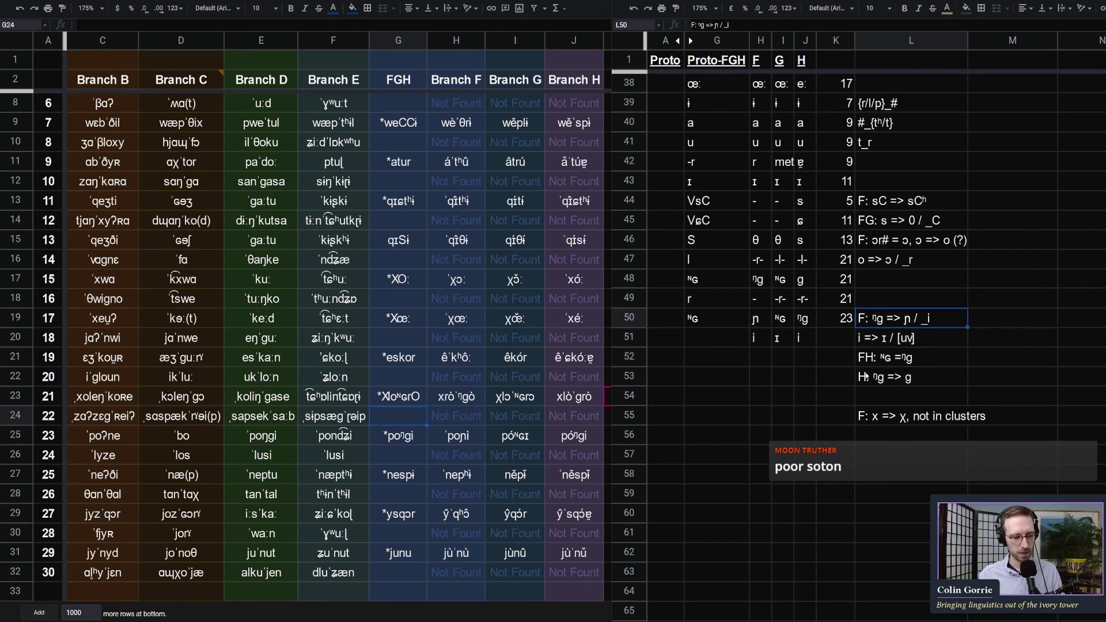
click(862, 390)
text(F: ᵑg => ɲ / _i)
click(872, 317)
key(Delete)
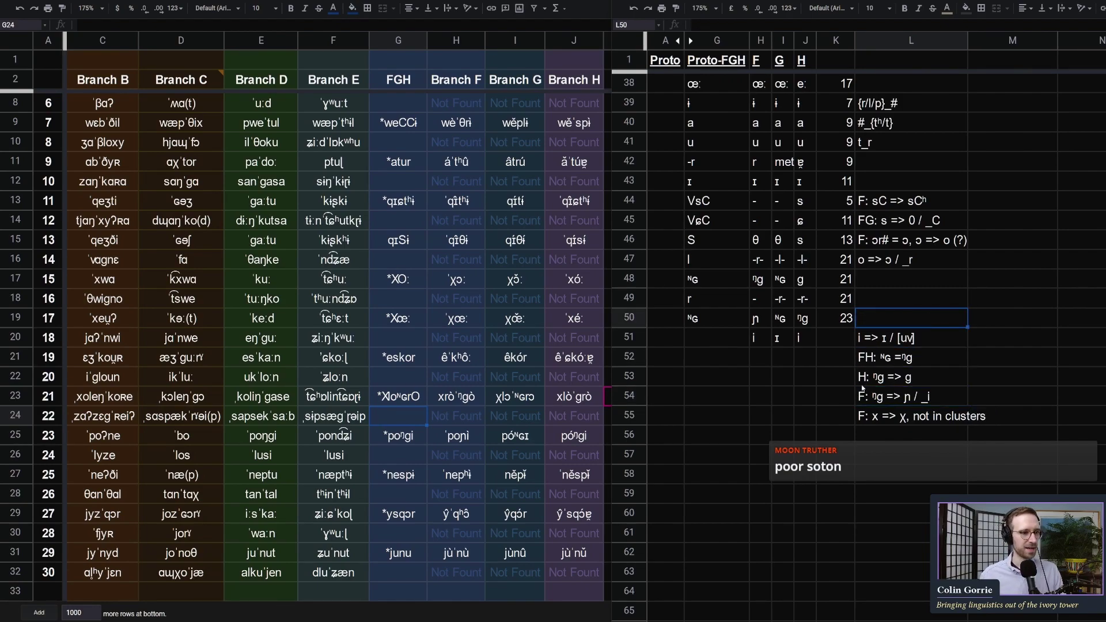
Remove "=> χ" from the last F rule in L55, leaving "F: x, not in clusters"
click(890, 419)
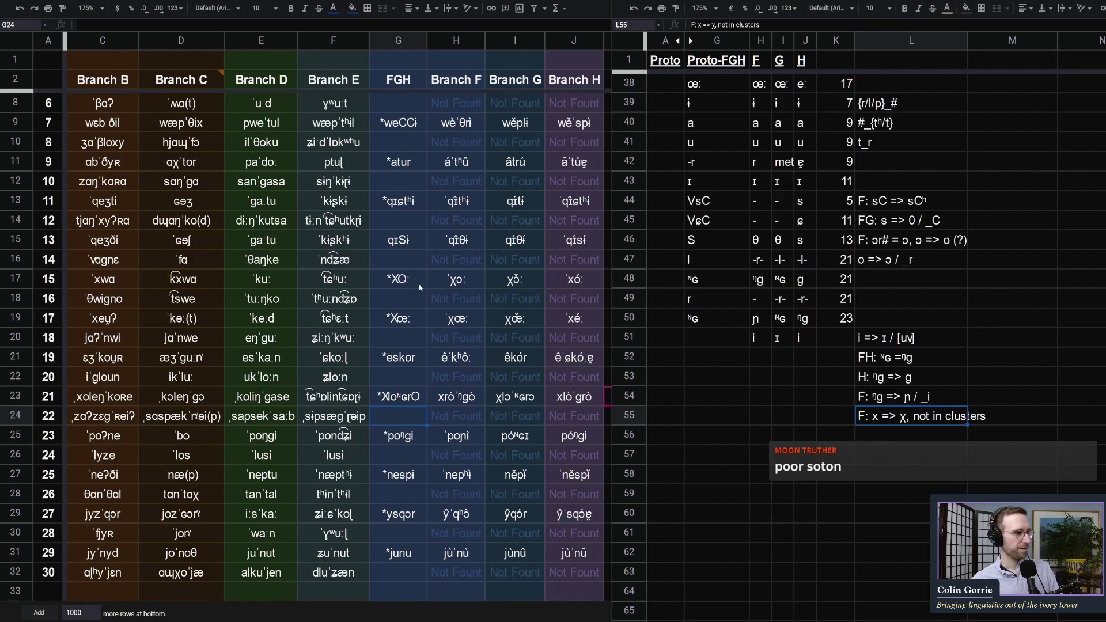
double_click(872, 424)
drag(879, 416, 896, 415)
key(BackSpace)
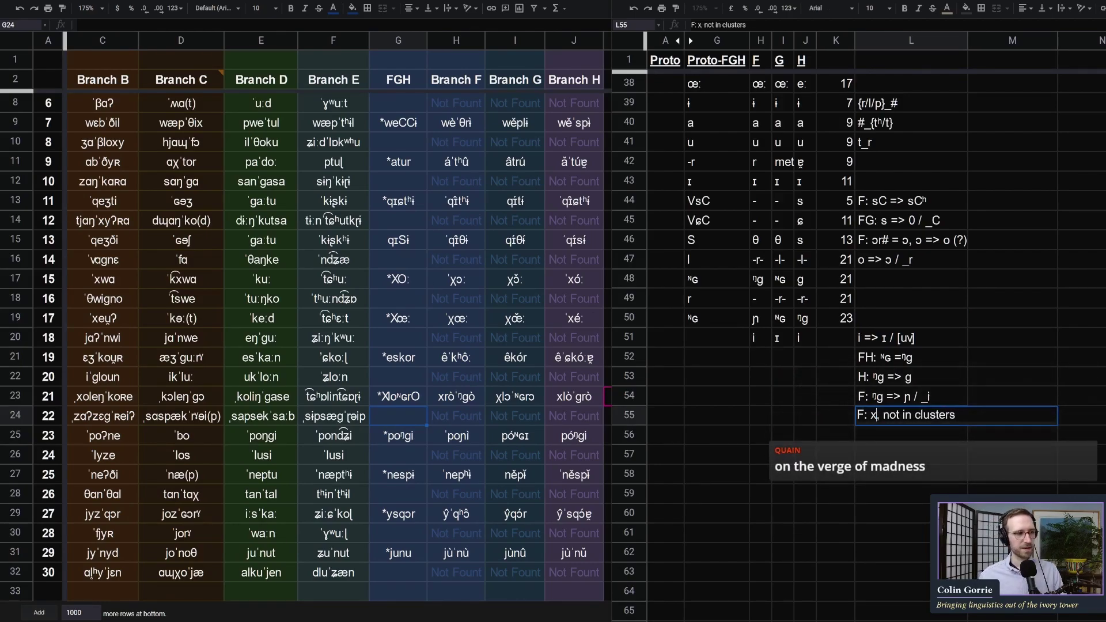
click(884, 360)
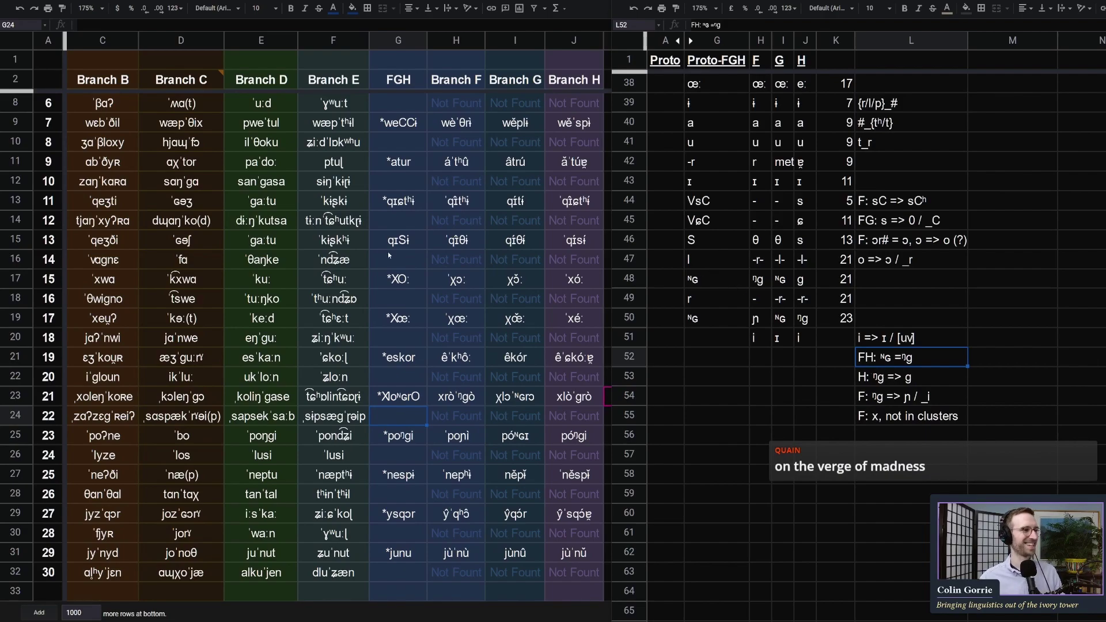
Insert "χ =>" before x in the L55 rule, copying χ from the Branch F form for item 15
click(396, 275)
double_click(454, 279)
drag(450, 278, 457, 278)
key(ctrl+c)
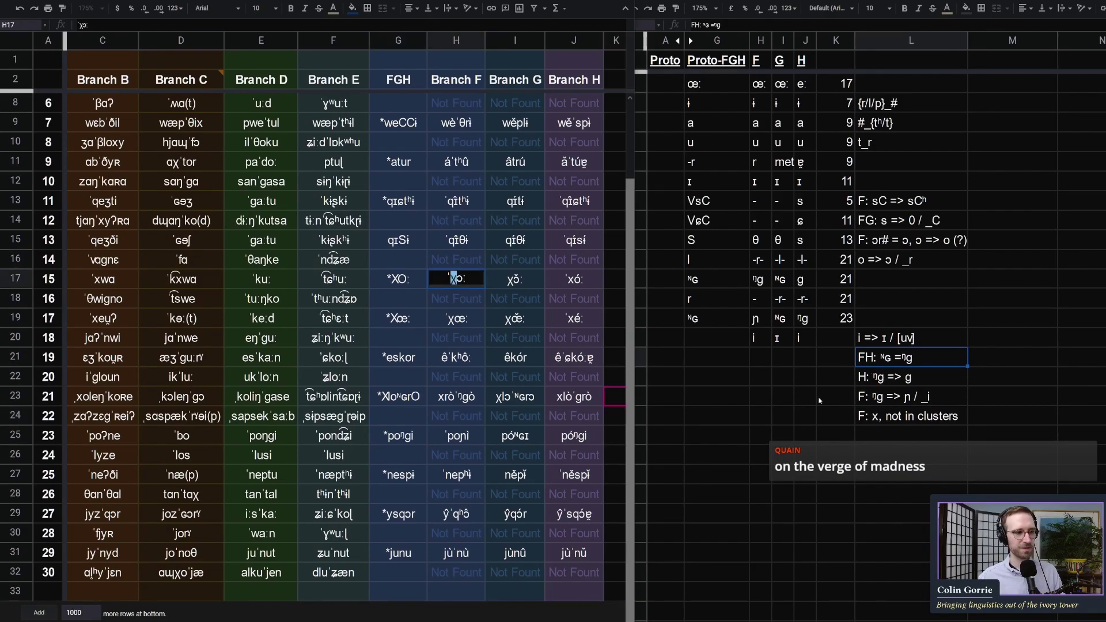
click(873, 416)
double_click(873, 416)
key(ctrl+v)
text(=>)
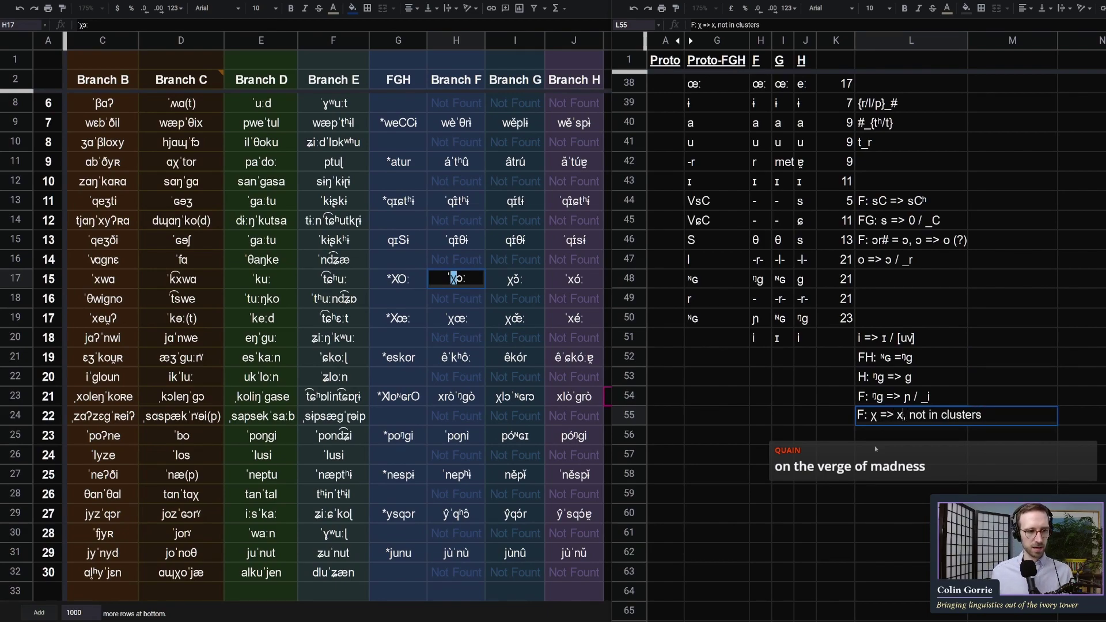
Replace ", not in clusters" with the environment "/ _l" so L55 reads "F: χ => x / _l"
key(ctrl+shift+Right)
key(ctrl+shift+Right)
key(ctrl+shift+Right)
text(/ )
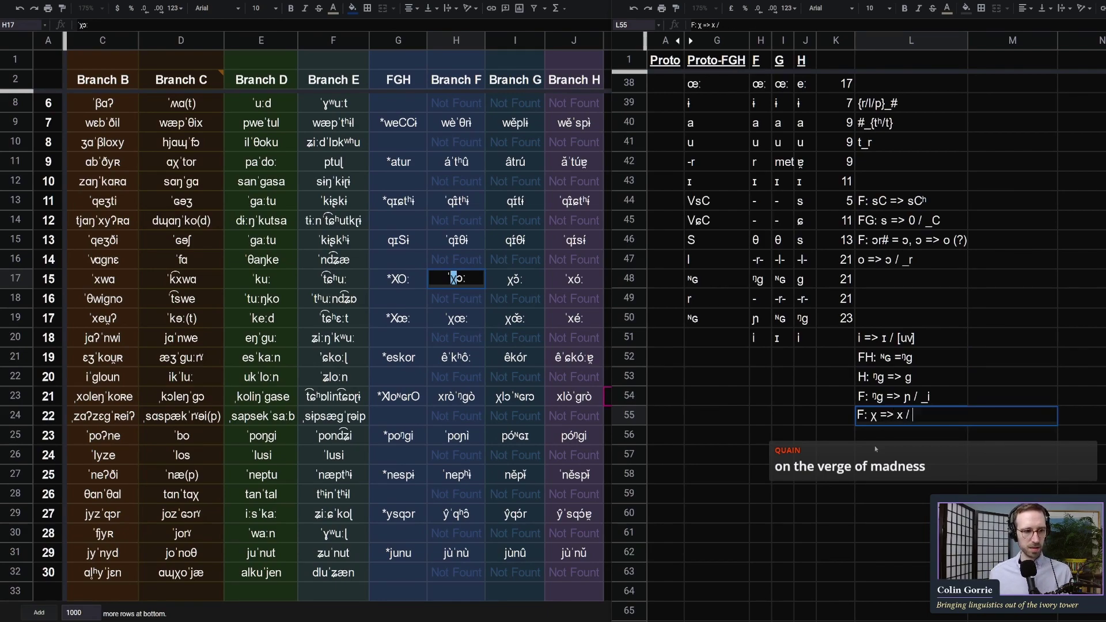
text(_l)
key(Return)
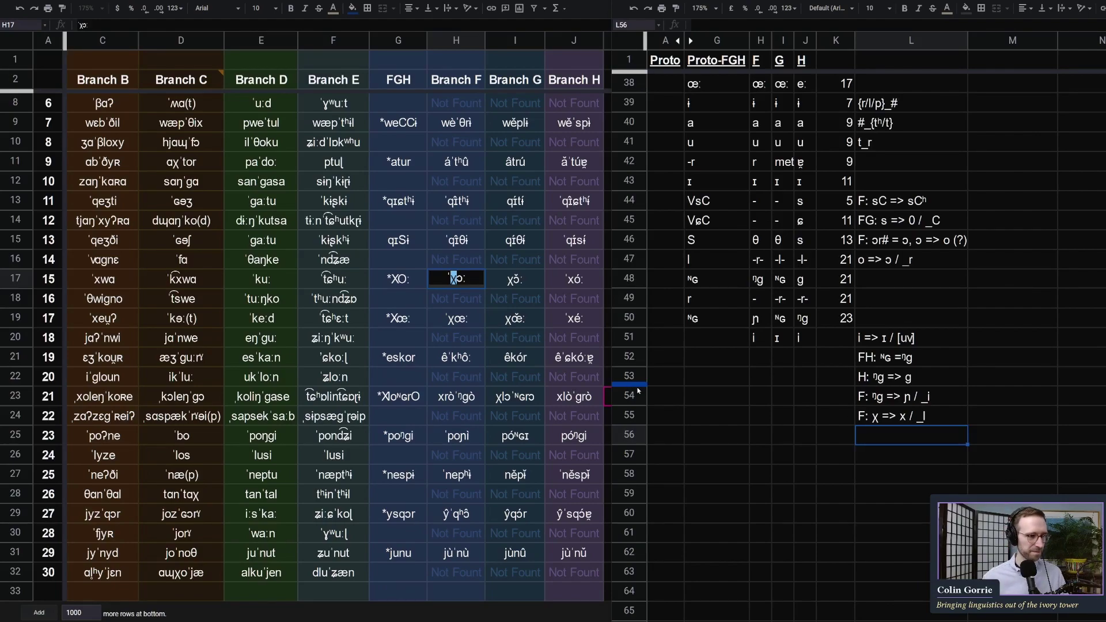
Complete the i correspondence in row 51 with Proto-FGH "i" in G51 and item number 23 in K51
click(725, 335)
text(i)
click(741, 381)
click(838, 342)
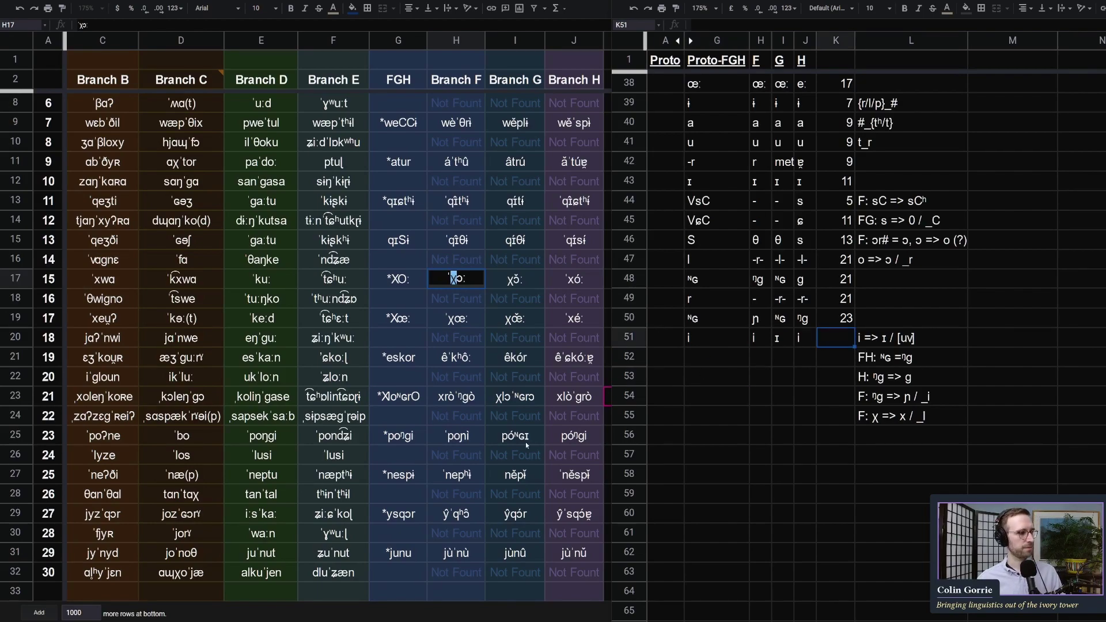
text(23)
key(Tab)
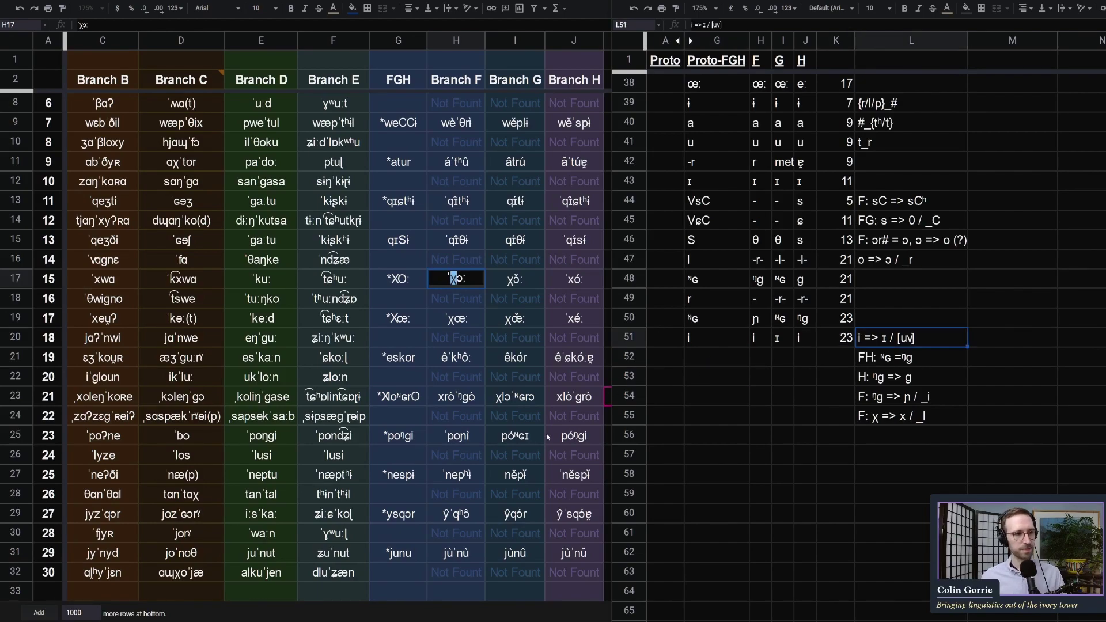
Copy the rules in L51:L55 to column M from M44, and those in L44:L47 directly below from M49
shift+click(915, 417)
key(ctrl+c)
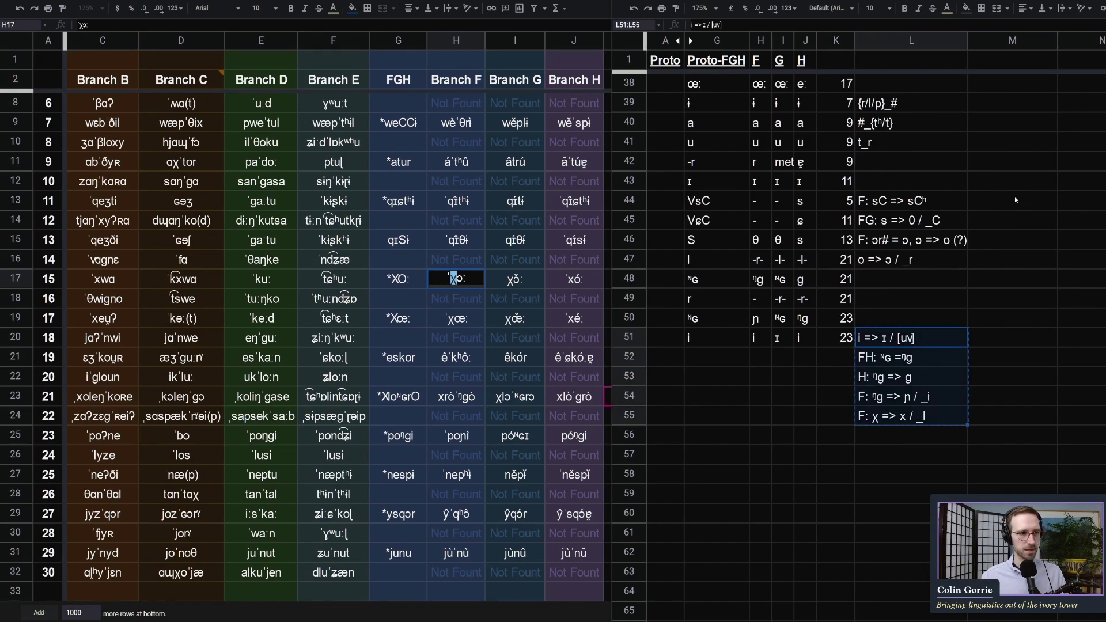
click(1015, 200)
key(ctrl+v)
drag(890, 203, 881, 260)
key(ctrl+c)
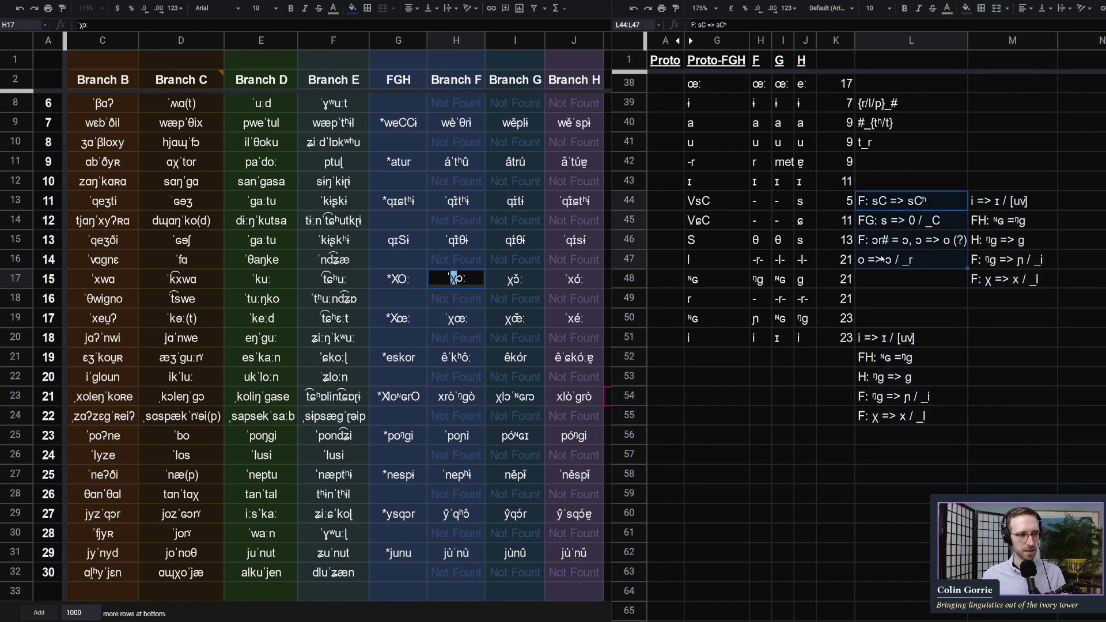
click(1025, 302)
key(ctrl+v)
Clear the original change rules from L51:L55 and L44:L48
drag(892, 339, 886, 413)
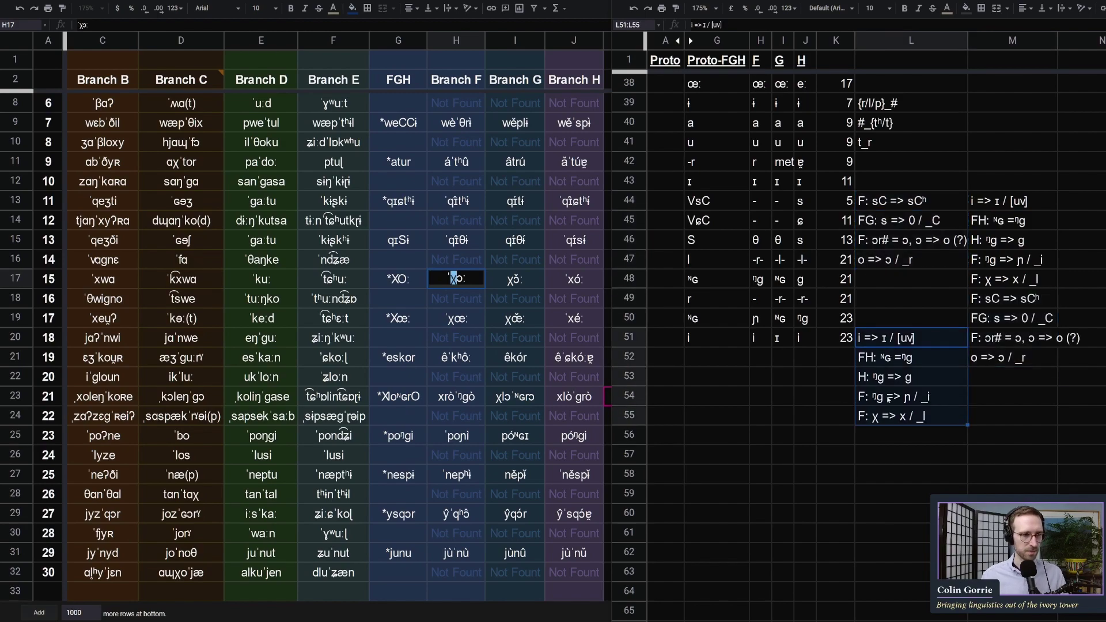
key(Delete)
click(901, 208)
drag(902, 208, 894, 285)
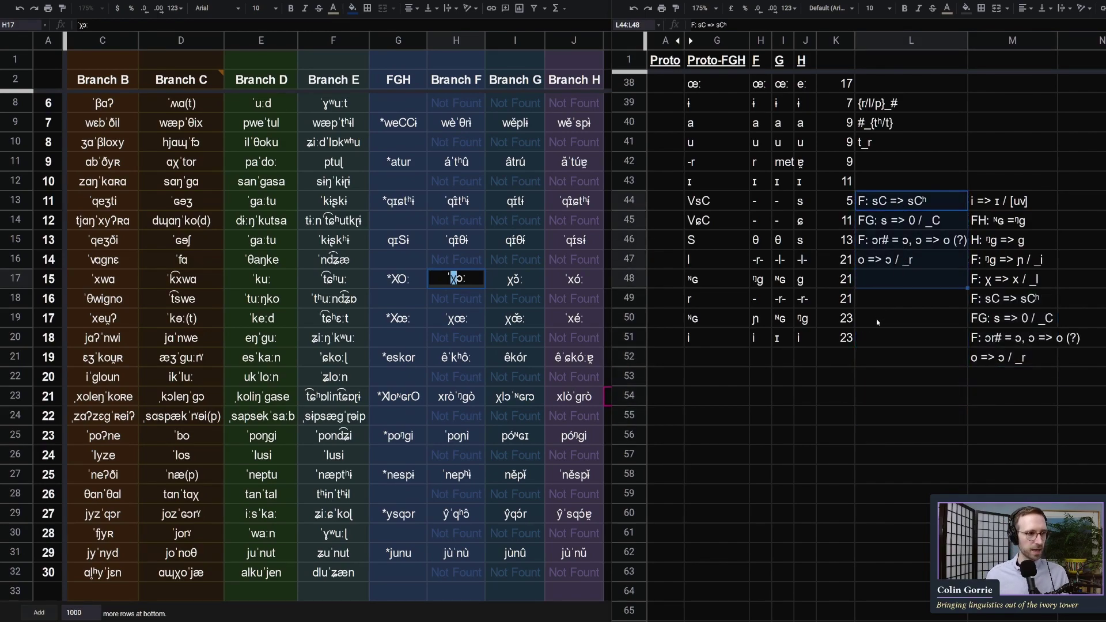
key(Delete)
click(894, 326)
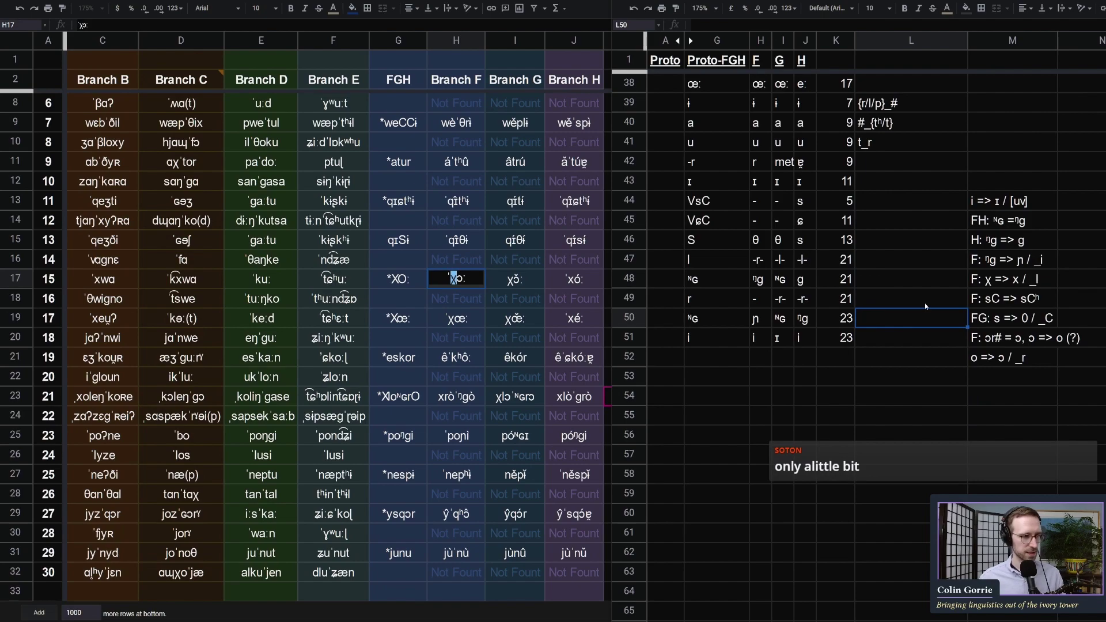
key(ctrl+z)
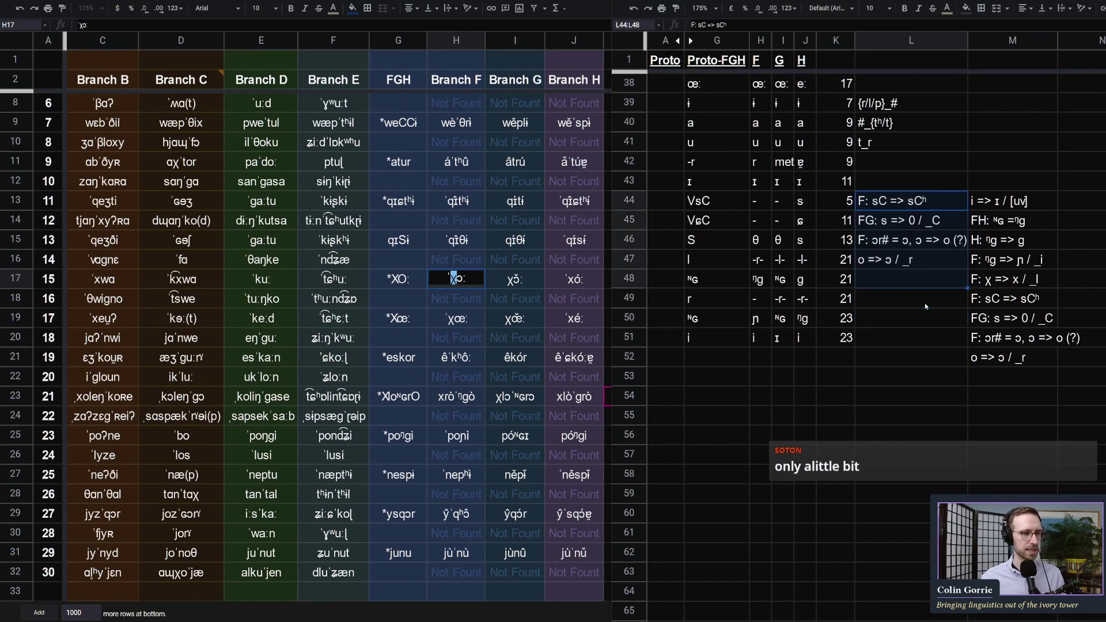
key(Delete)
click(922, 304)
Enter the environment "ᶰɢ_i" in L51, copying ᶰɢ from the Branch G form for item 23
double_click(884, 341)
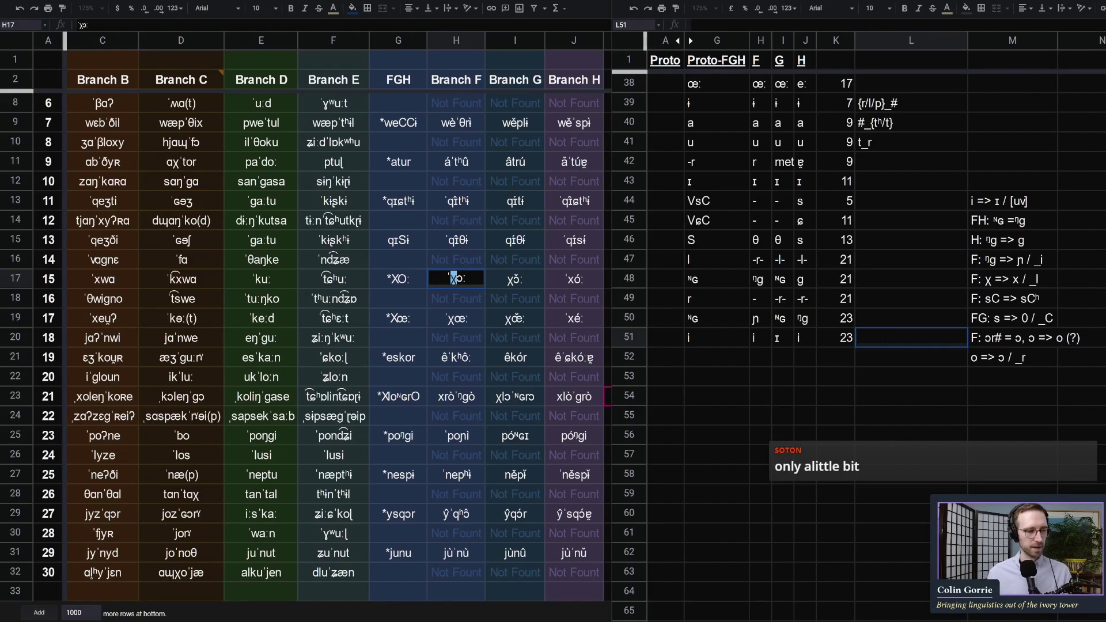
double_click(507, 437)
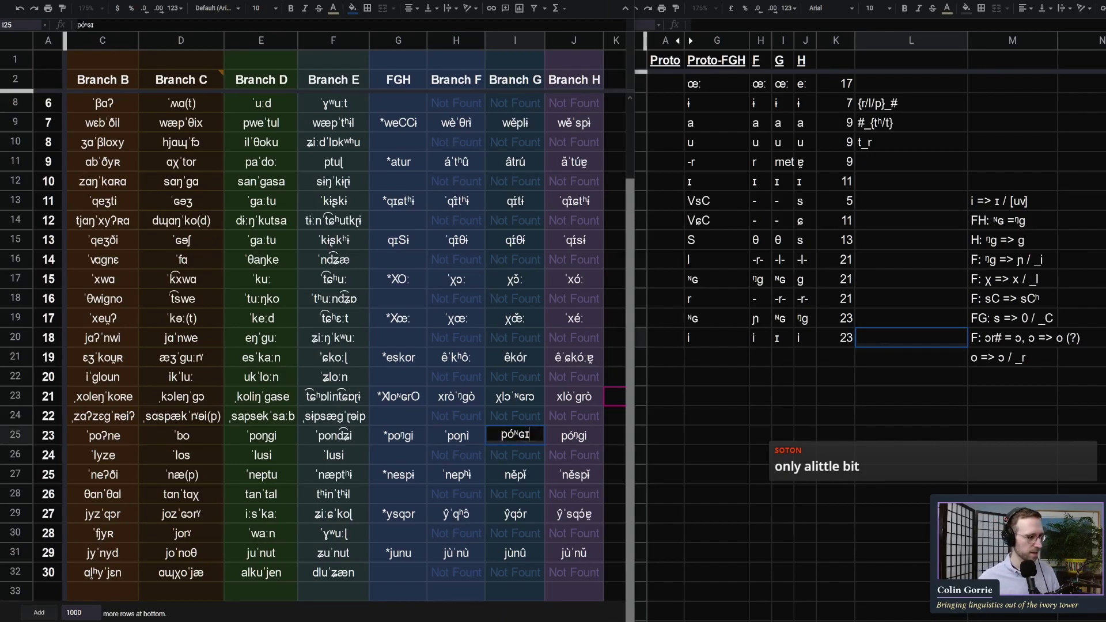
drag(513, 435, 526, 435)
key(ctrl+c)
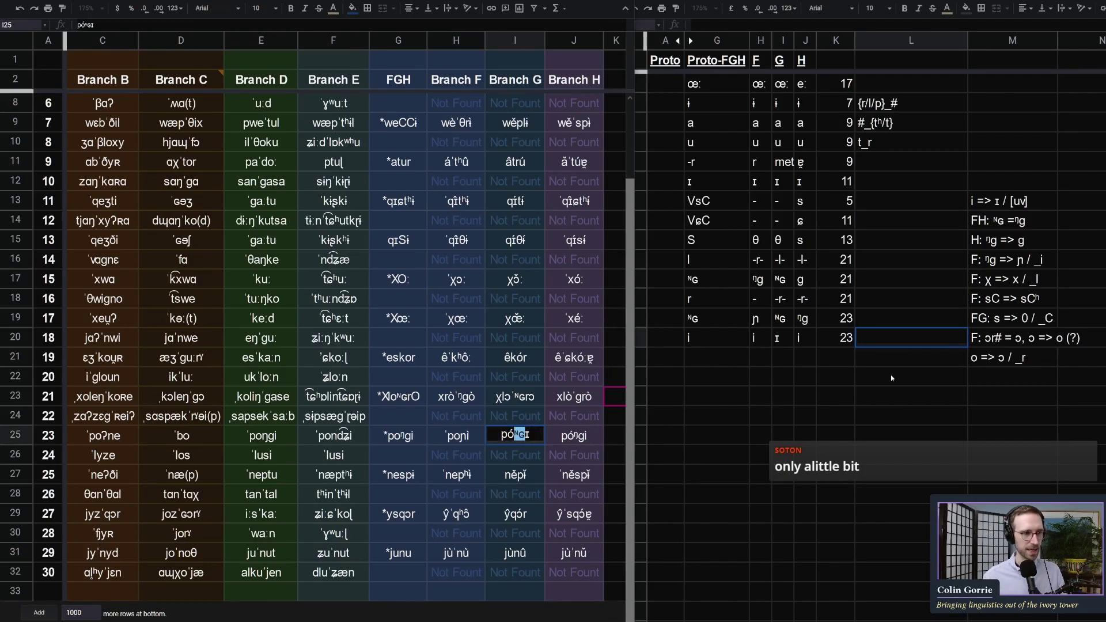
click(898, 340)
key(ctrl+v)
text(_i)
key(Return)
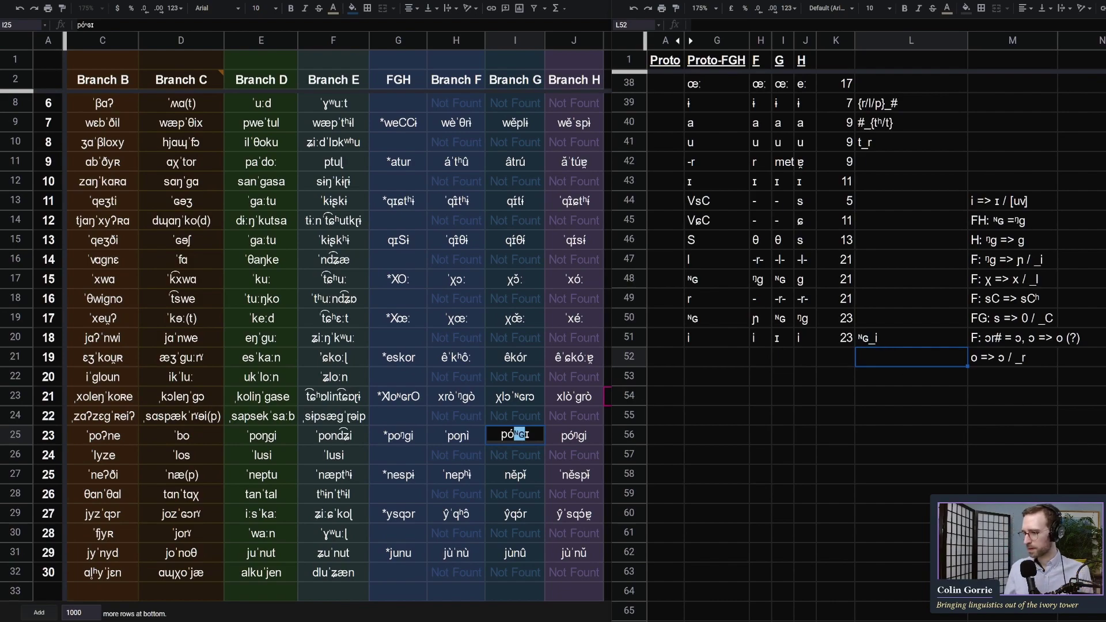
Replace X with χ in the FGH form for item 21, copying χ from the F rule in M48
click(289, 432)
click(398, 475)
double_click(398, 396)
click(498, 402)
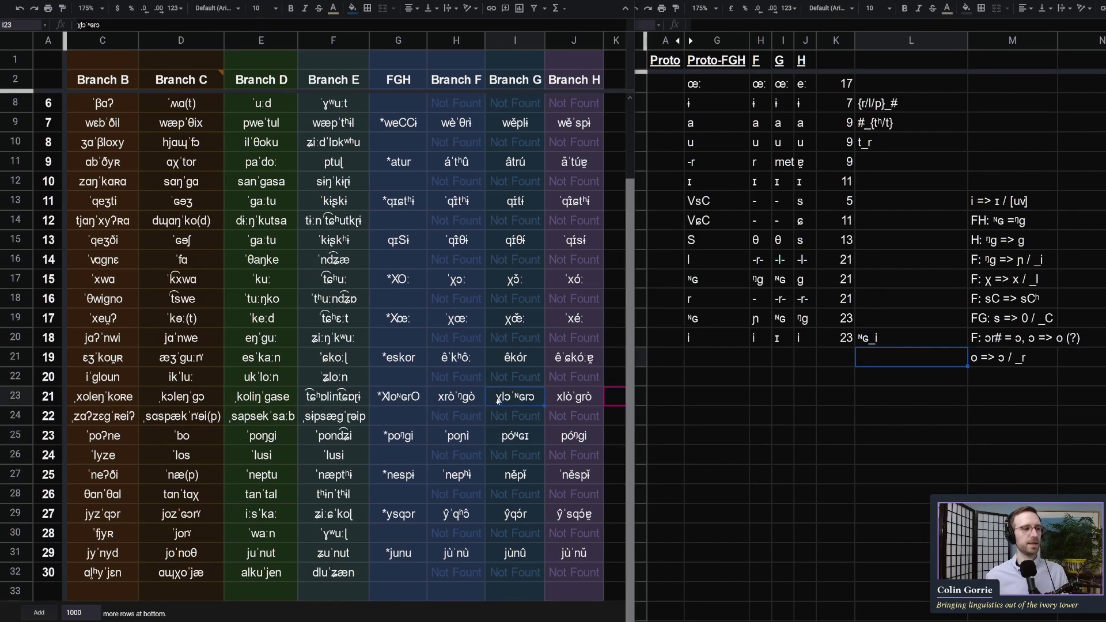
scroll(757, 348, up, 3)
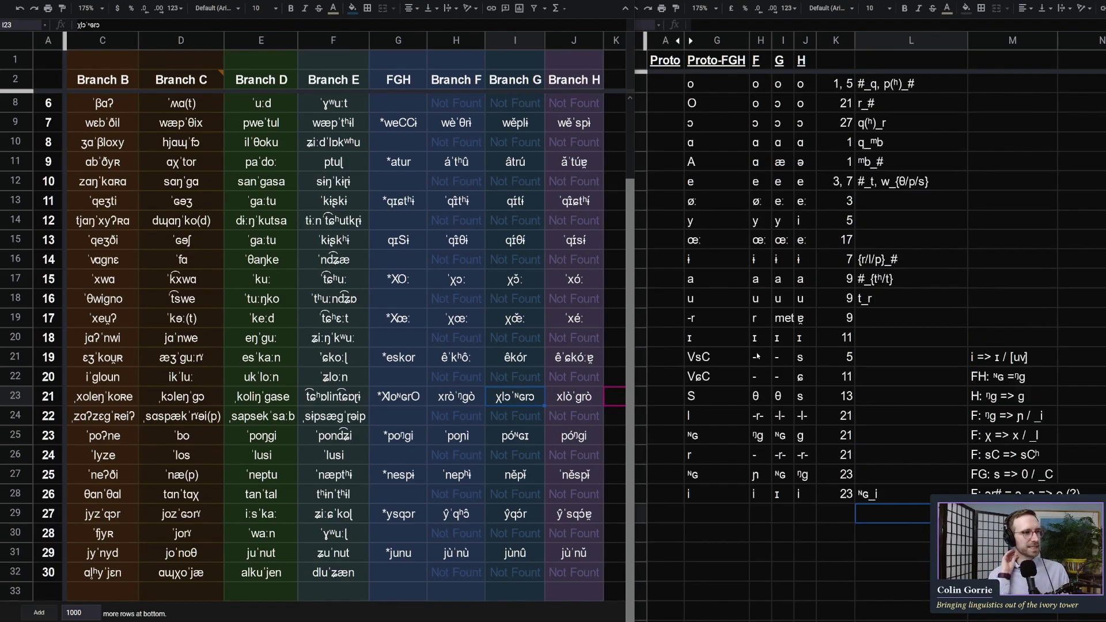
scroll(756, 357, up, 2)
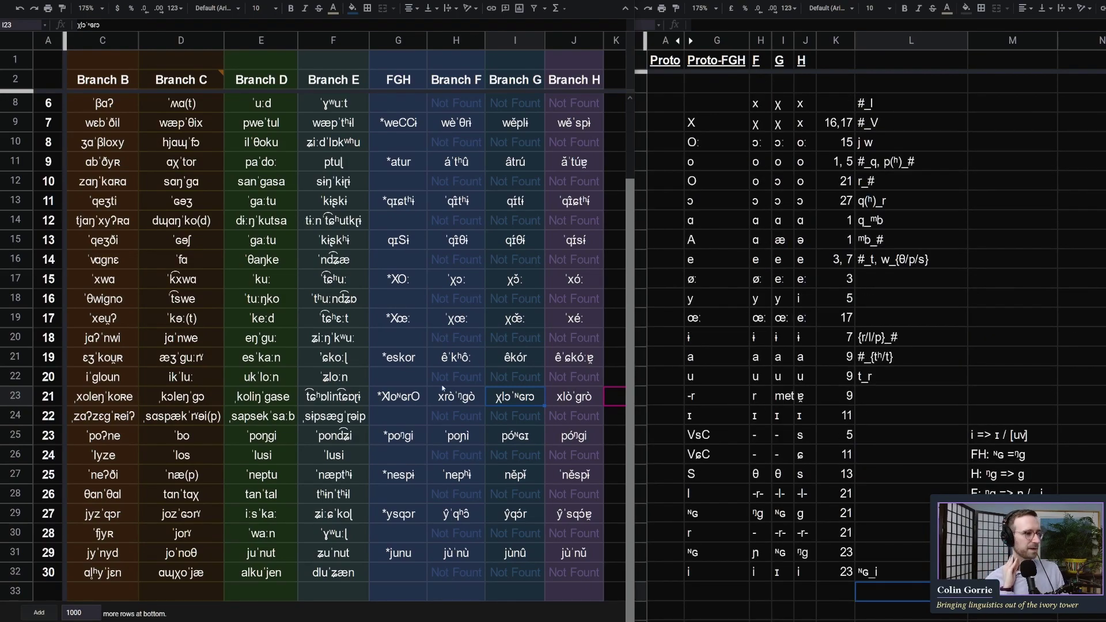
click(381, 397)
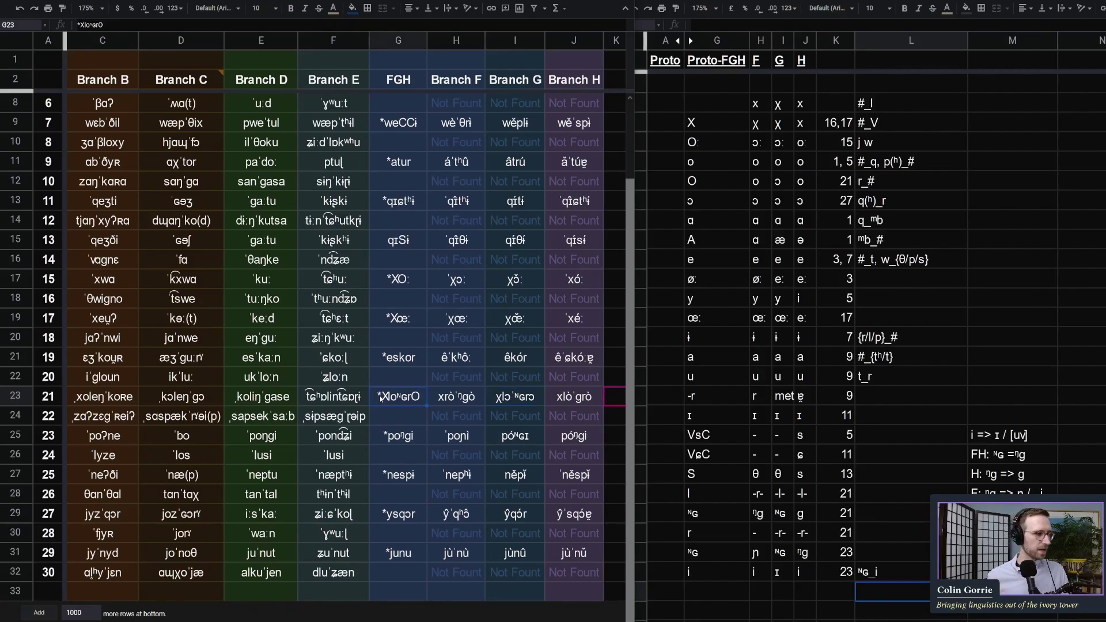
click(870, 415)
click(1011, 513)
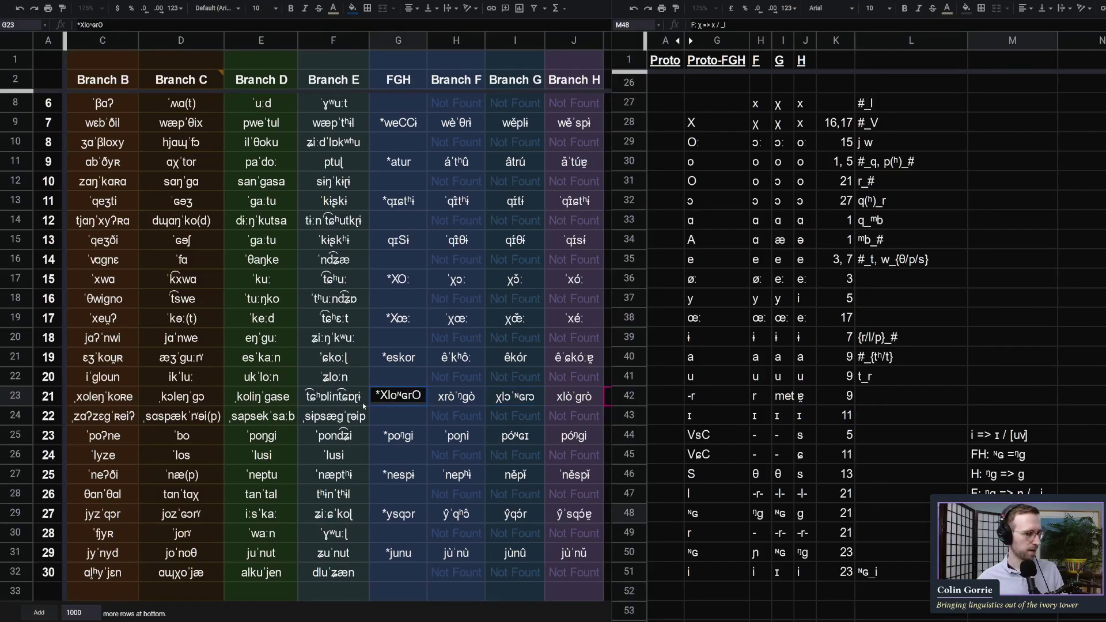
click(385, 395)
text(χ)
key(Delete)
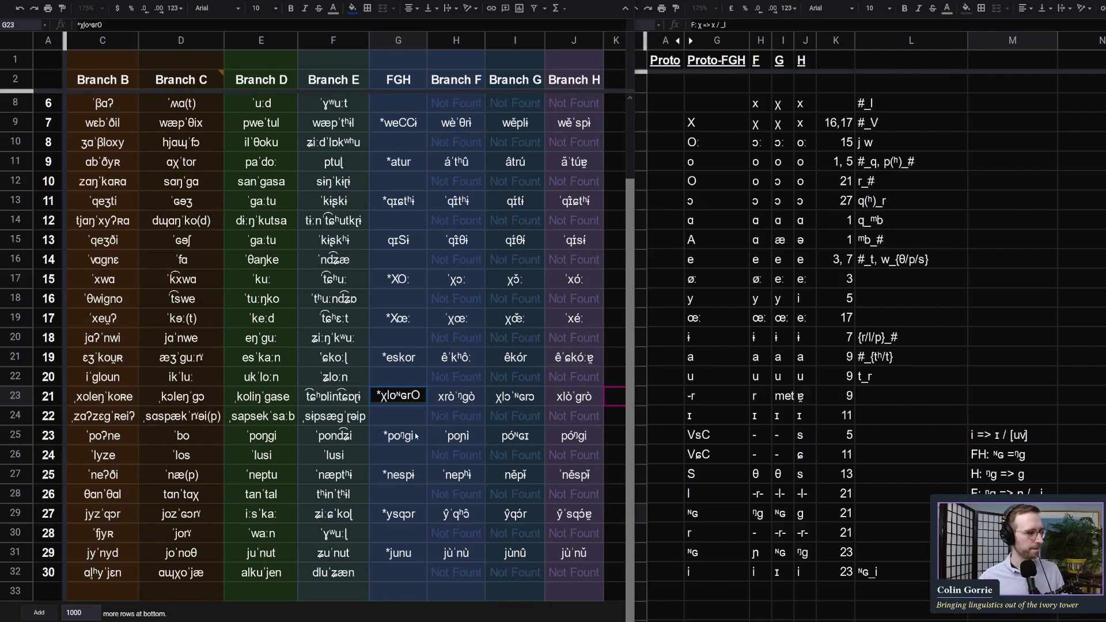
Replace ᵑg with ᶰɢ in the FGH form for item 23, copying ᶰɢ from the FGH form for item 21
key(Right)
key(Right)
key(shift+Right)
key(shift+Right)
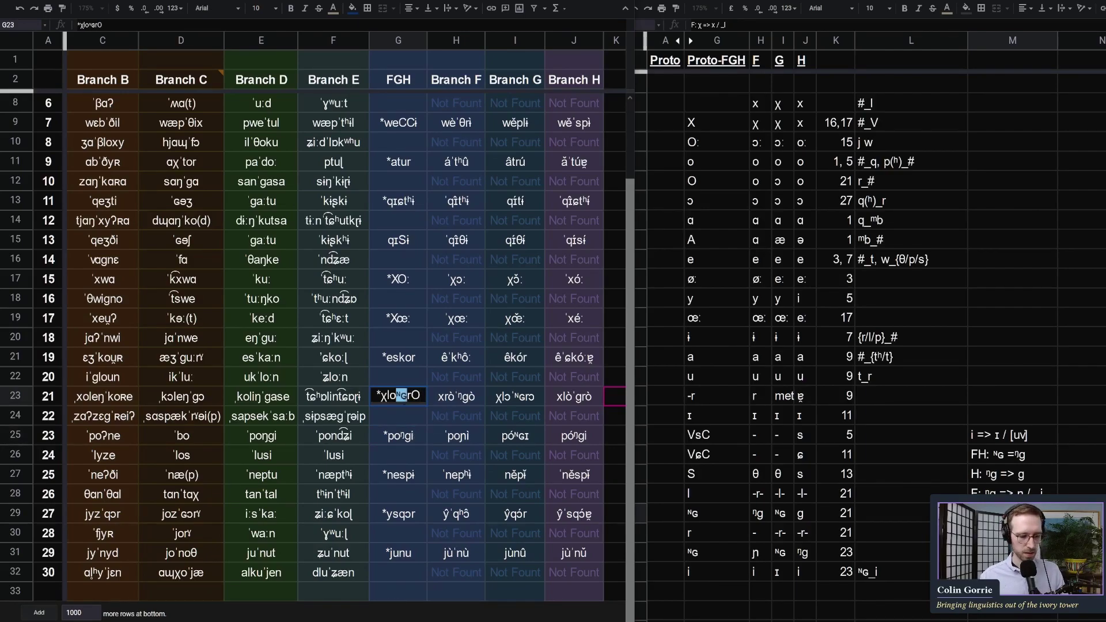
double_click(393, 438)
key(shift+Right)
key(shift+Right)
text(ᴺɢ)
click(402, 471)
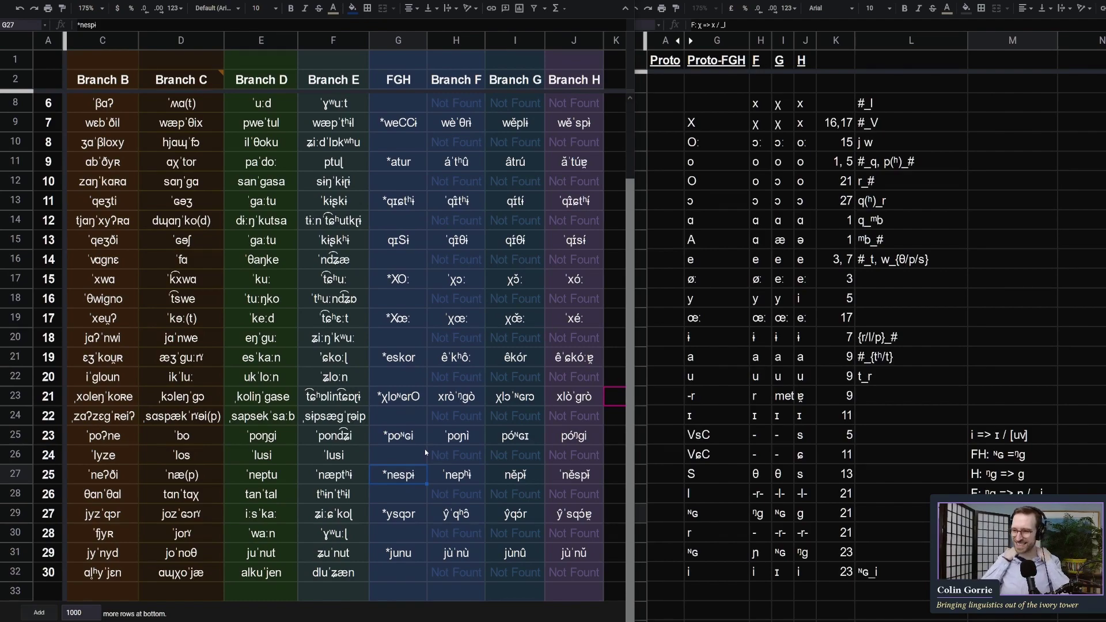
Compare the FGH forms for items 15 and 21 with the Proto-FGH correspondence rows for Oː, O and ɔ
click(991, 405)
key(Down)
key(Down)
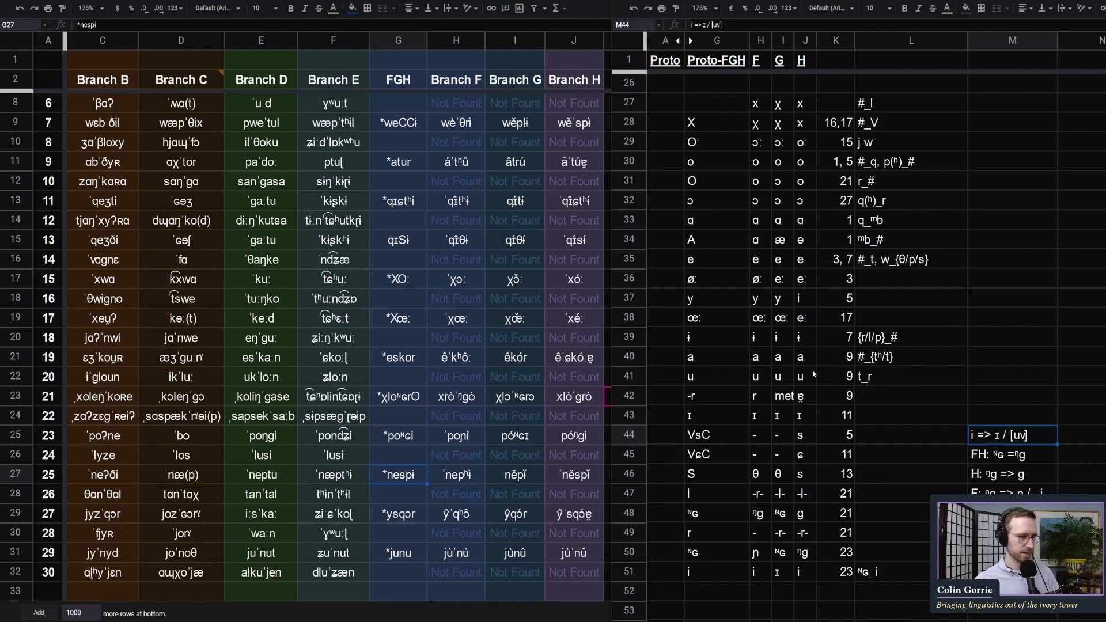
scroll(422, 478, up, 2)
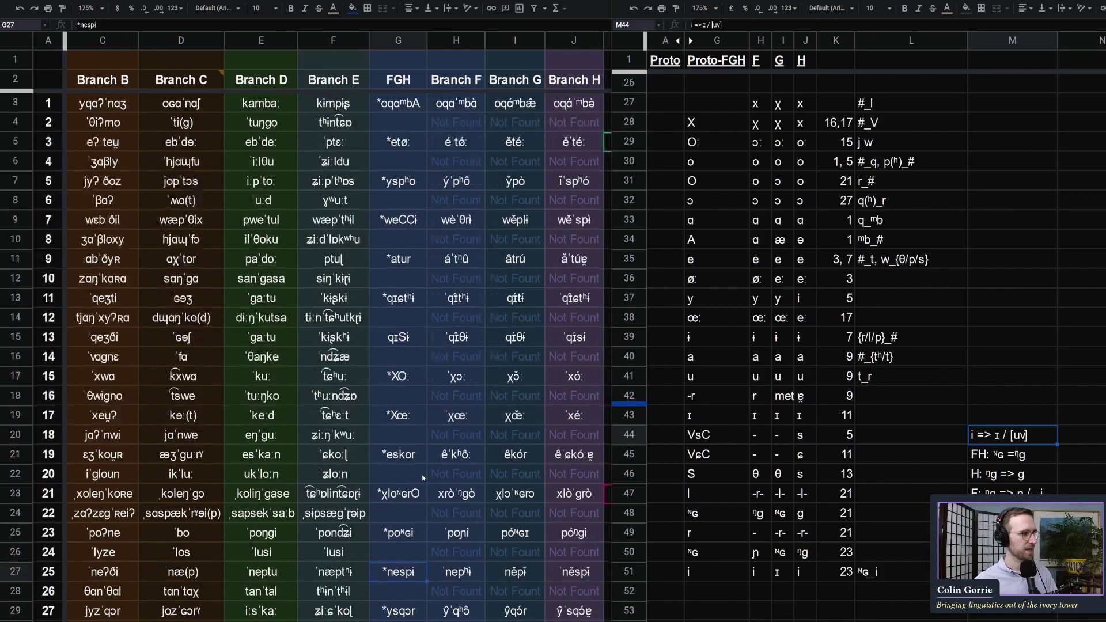
scroll(422, 478, down, 1)
click(403, 300)
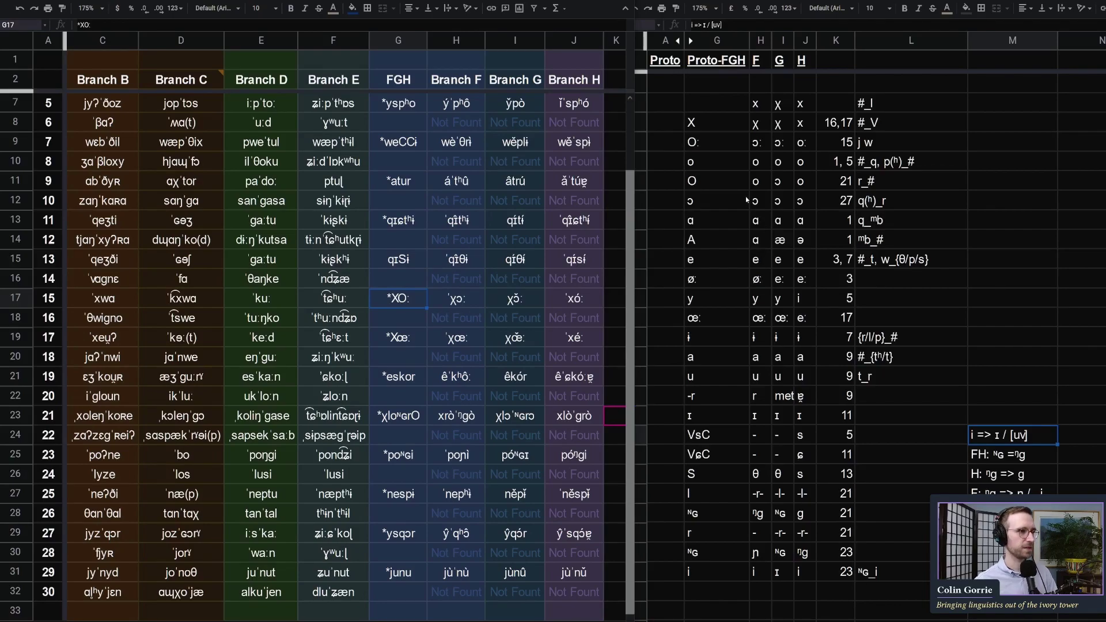
click(720, 137)
click(695, 197)
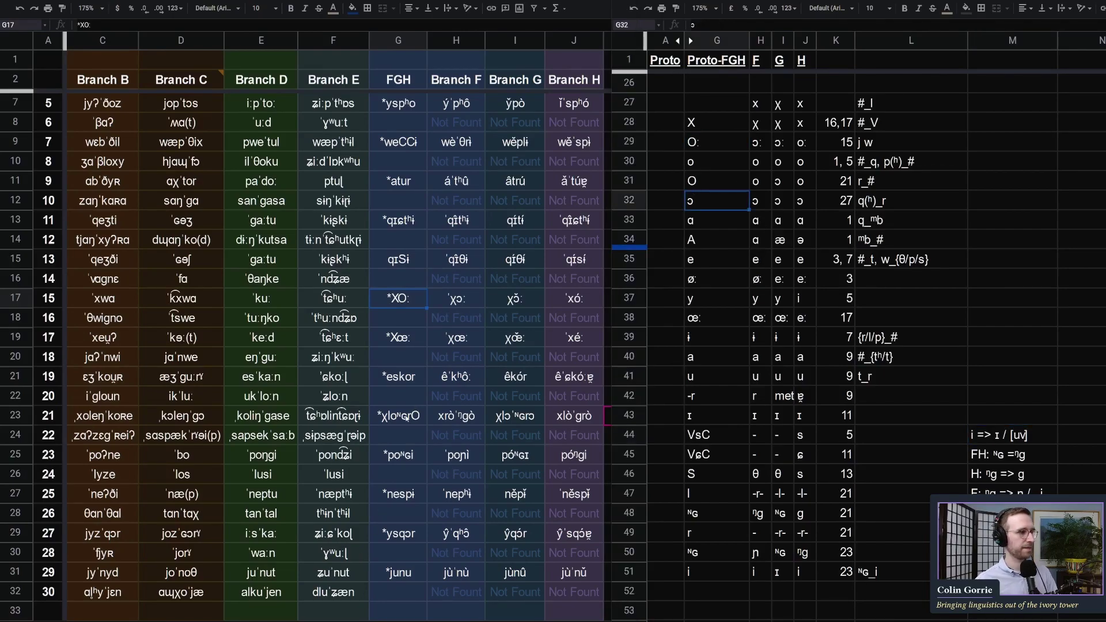
click(406, 418)
scroll(412, 185, up, 2)
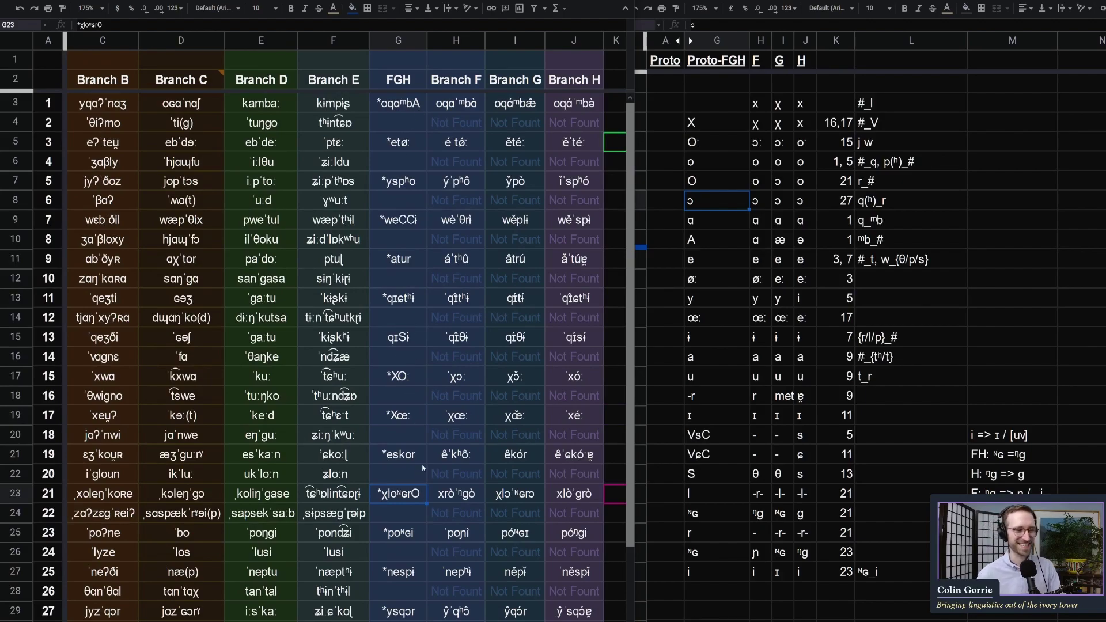
click(408, 381)
click(720, 136)
click(717, 178)
click(720, 141)
click(735, 184)
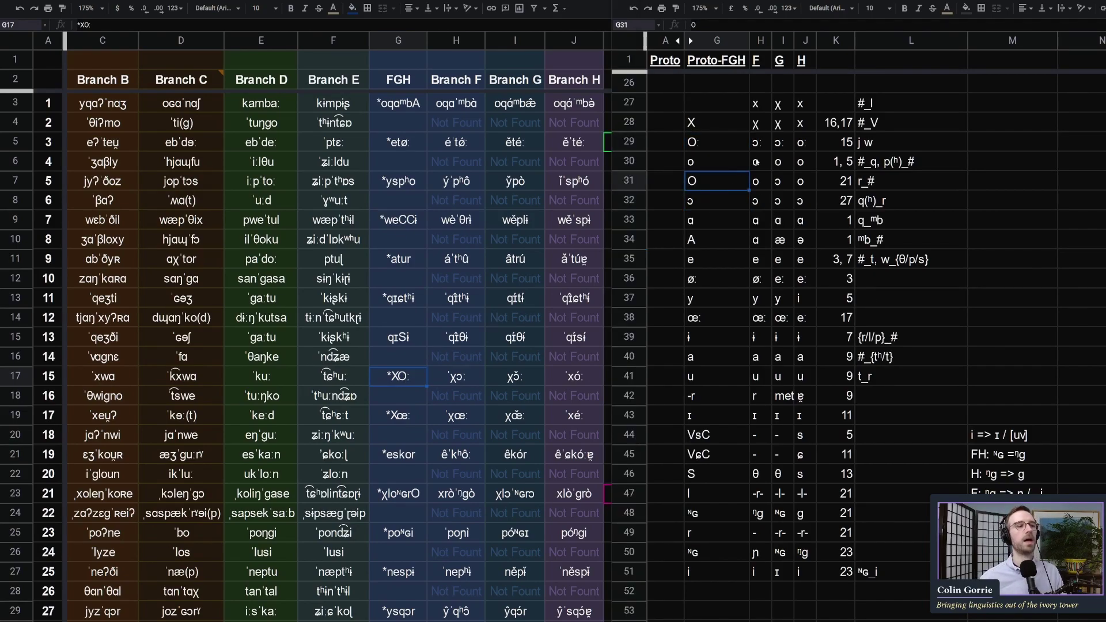
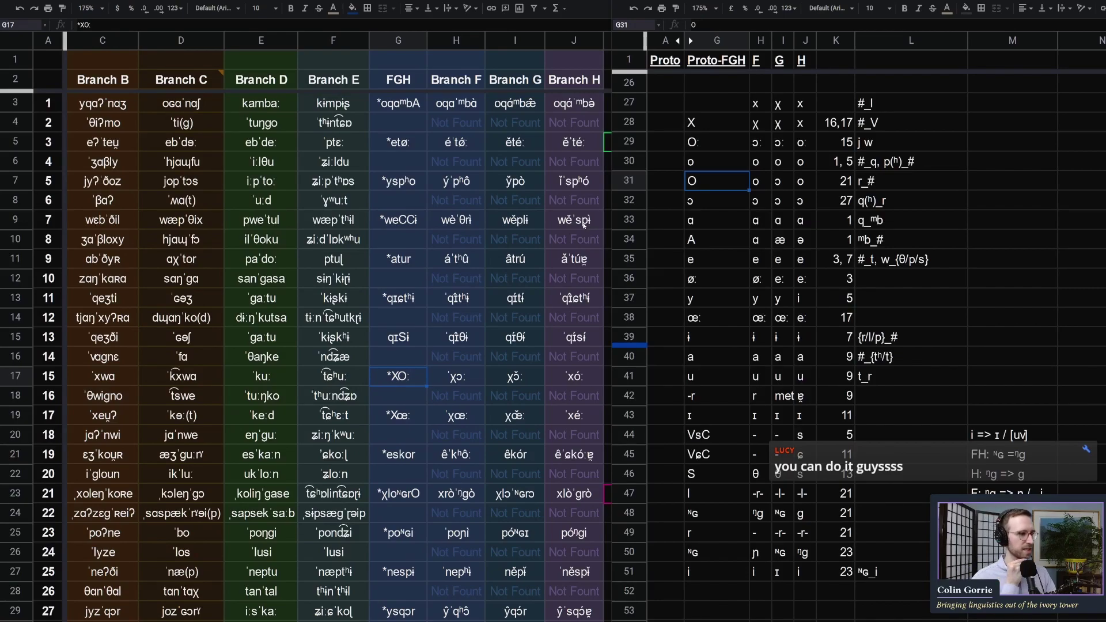
scroll(572, 360, down, 2)
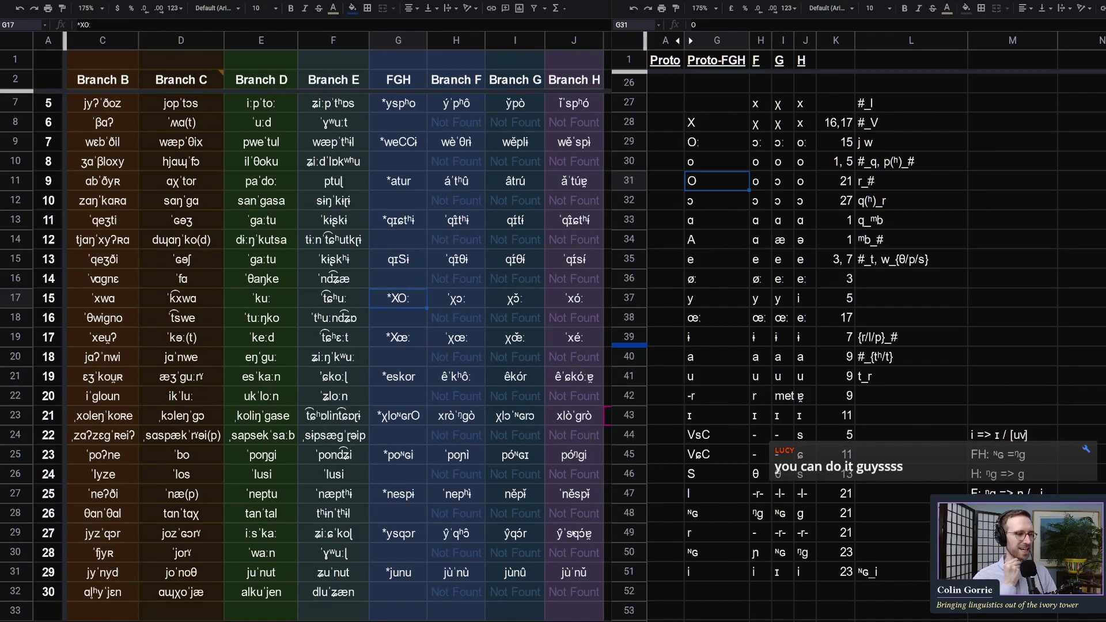
click(586, 537)
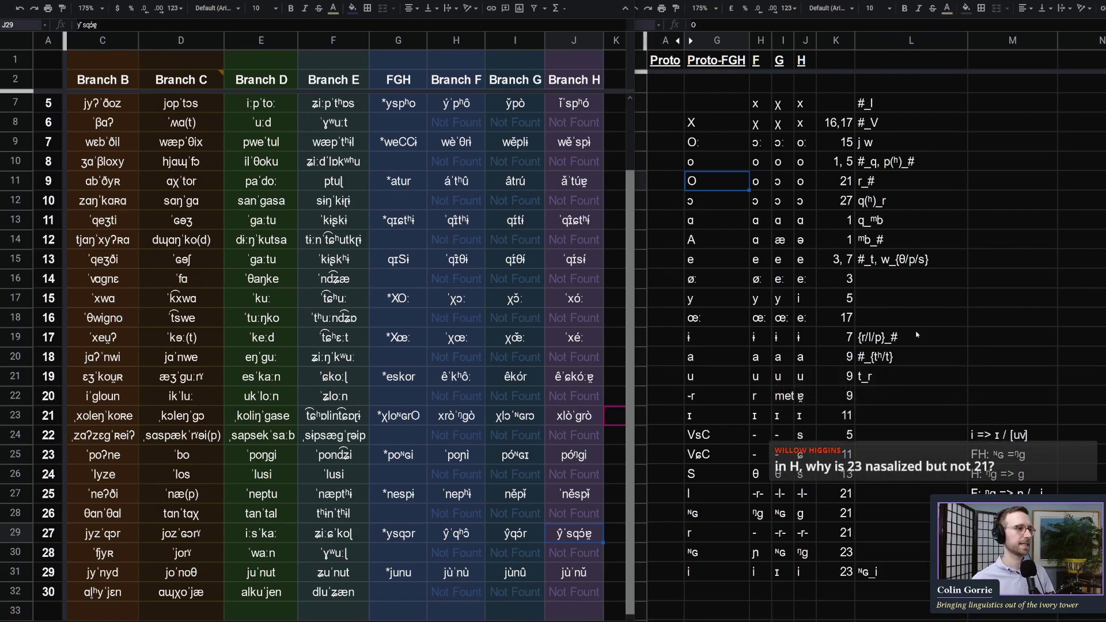
scroll(490, 301, up, 2)
Insert a row above row 47 of the correspondences and enter θ under F, taken from the Branch F form for item 7
click(398, 220)
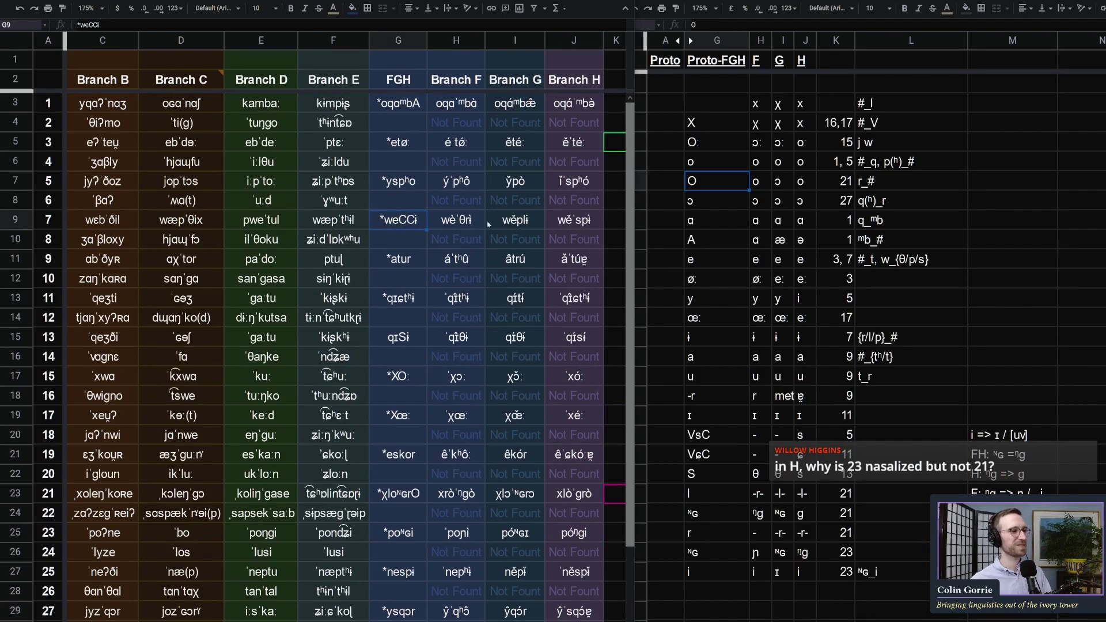
click(446, 225)
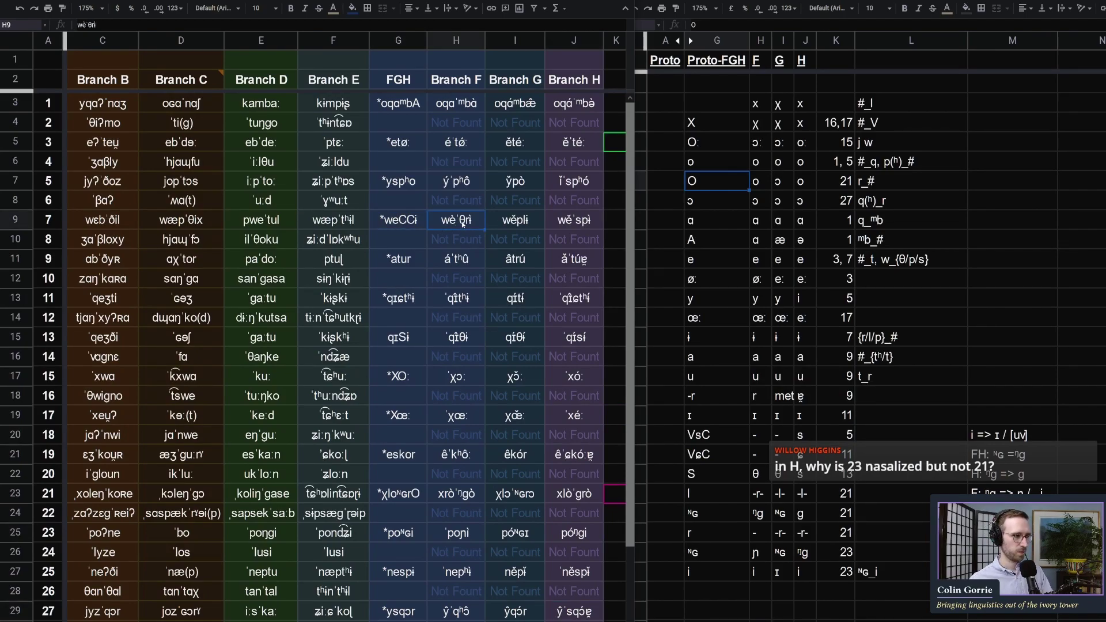
double_click(463, 223)
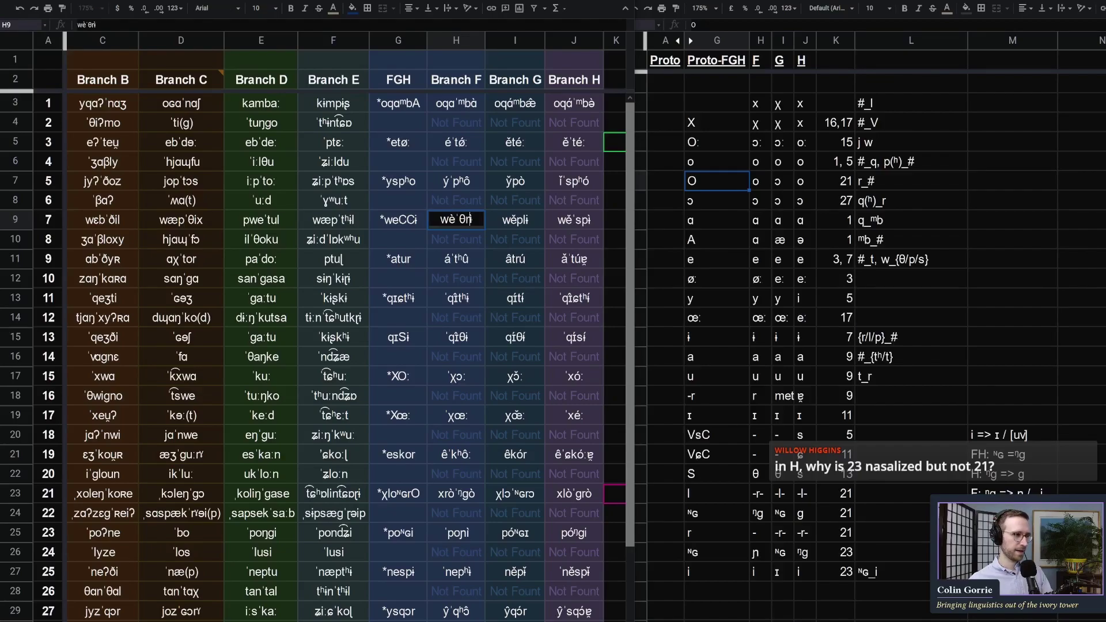
key(shift+Left)
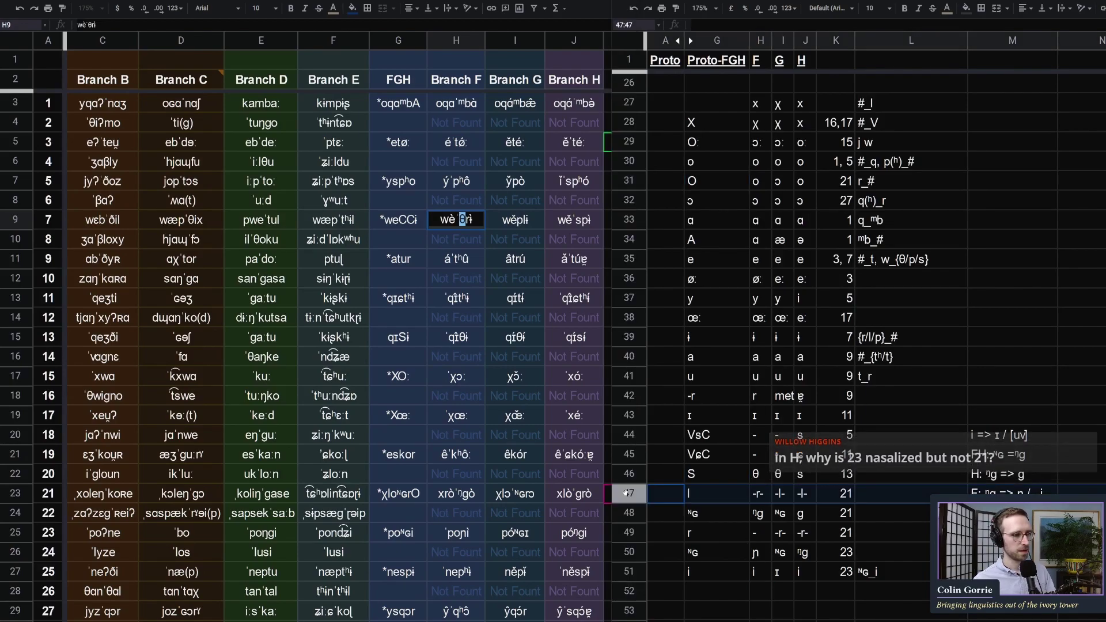
right_click(625, 492)
key(Right)
key(Right)
text(θ)
click(789, 491)
Extend the F entry in row 47 to the cluster θr, following the Branch F form for item 7
click(515, 220)
double_click(519, 219)
drag(517, 219, 522, 219)
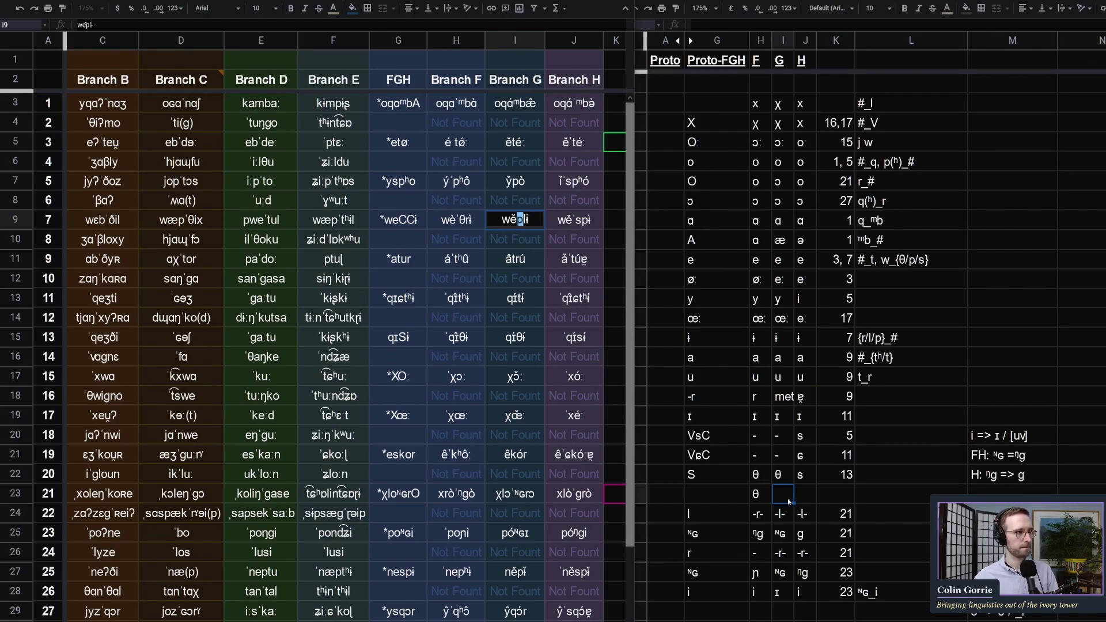
click(460, 219)
double_click(462, 220)
drag(459, 220, 469, 234)
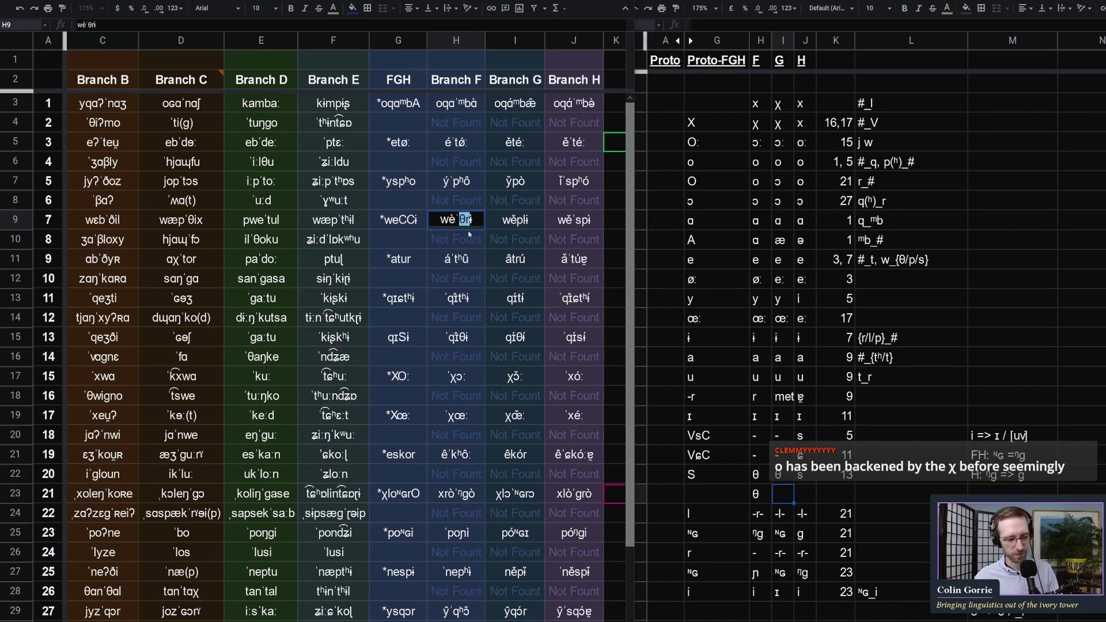
click(727, 498)
double_click(759, 494)
text(r)
Enter the cluster pl under G in row 47, following the Branch G form for item 7
click(783, 455)
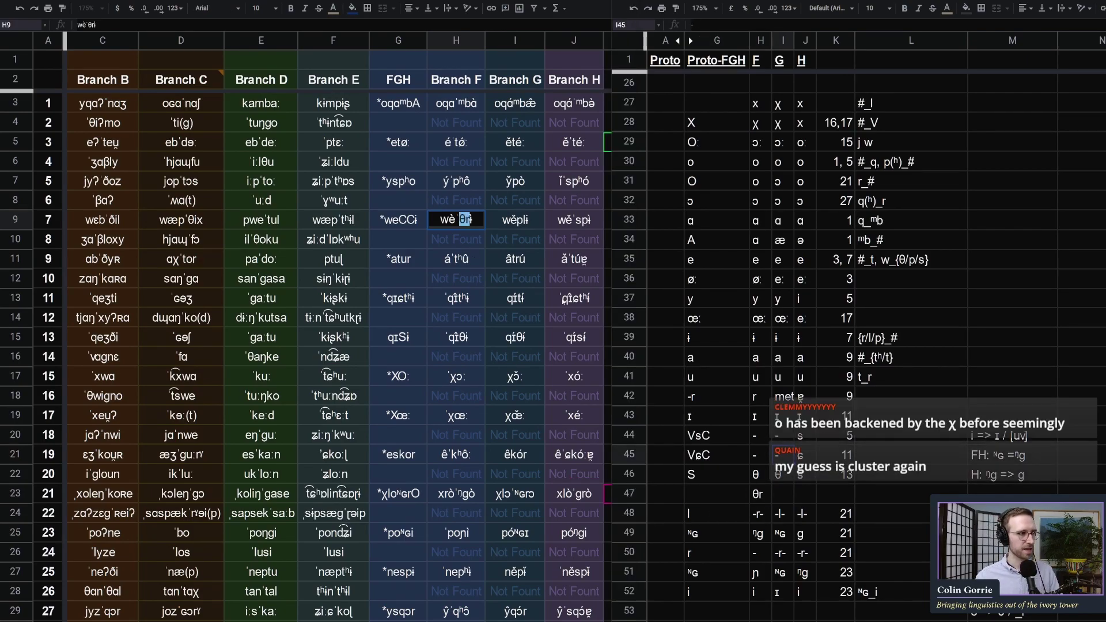
double_click(517, 220)
drag(520, 219, 526, 219)
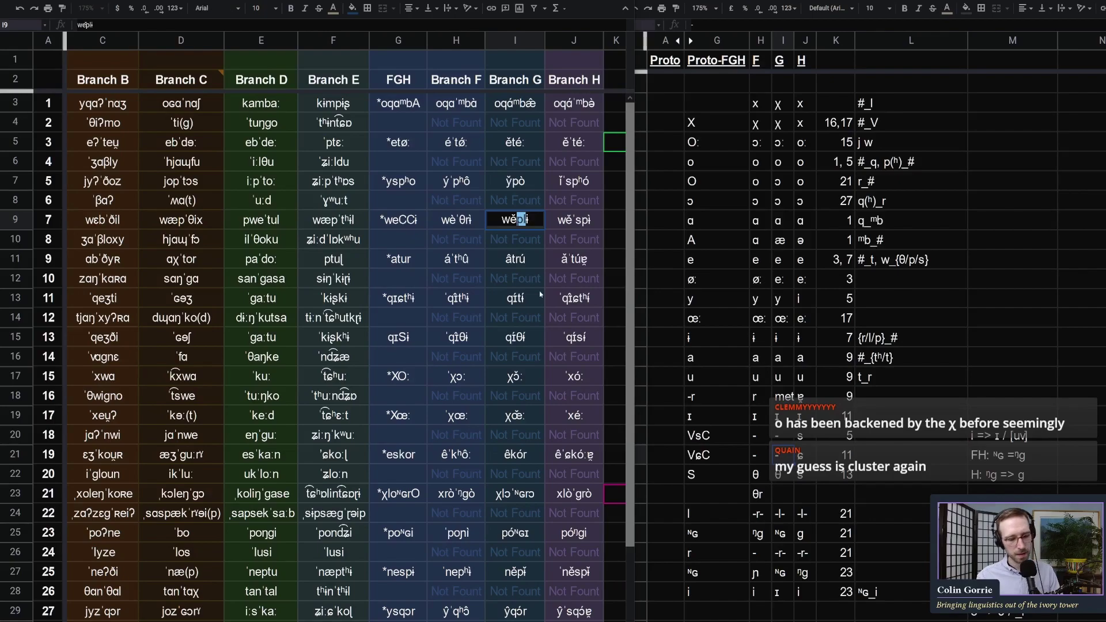
double_click(786, 494)
text(pl)
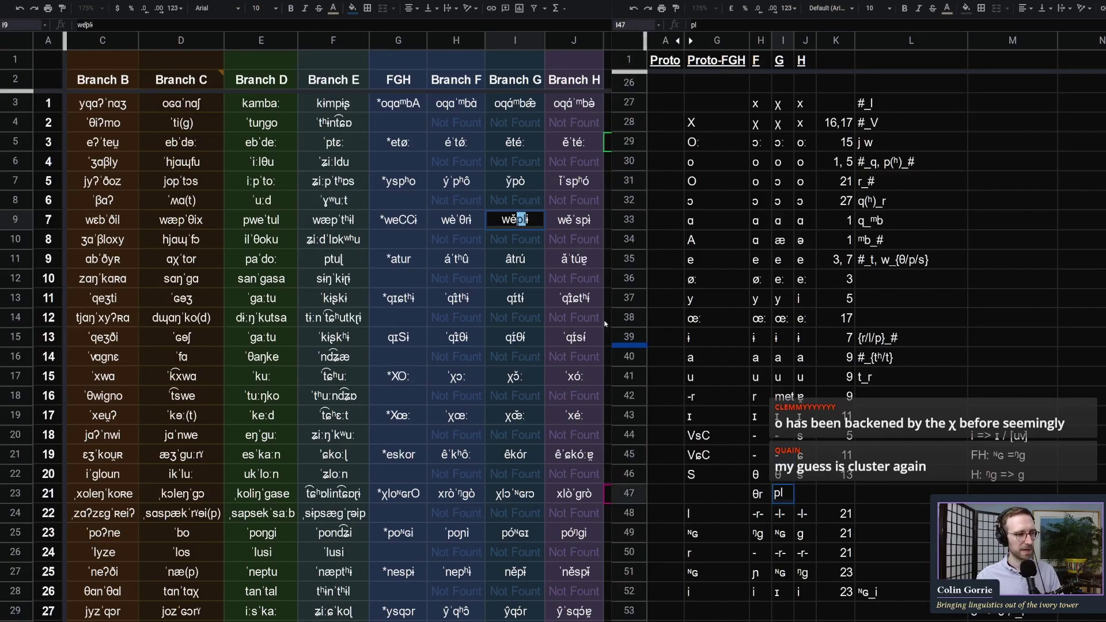
Enter the cluster sp under H in row 47, following the Branch H form for item 7
click(552, 217)
double_click(576, 219)
drag(576, 219, 591, 220)
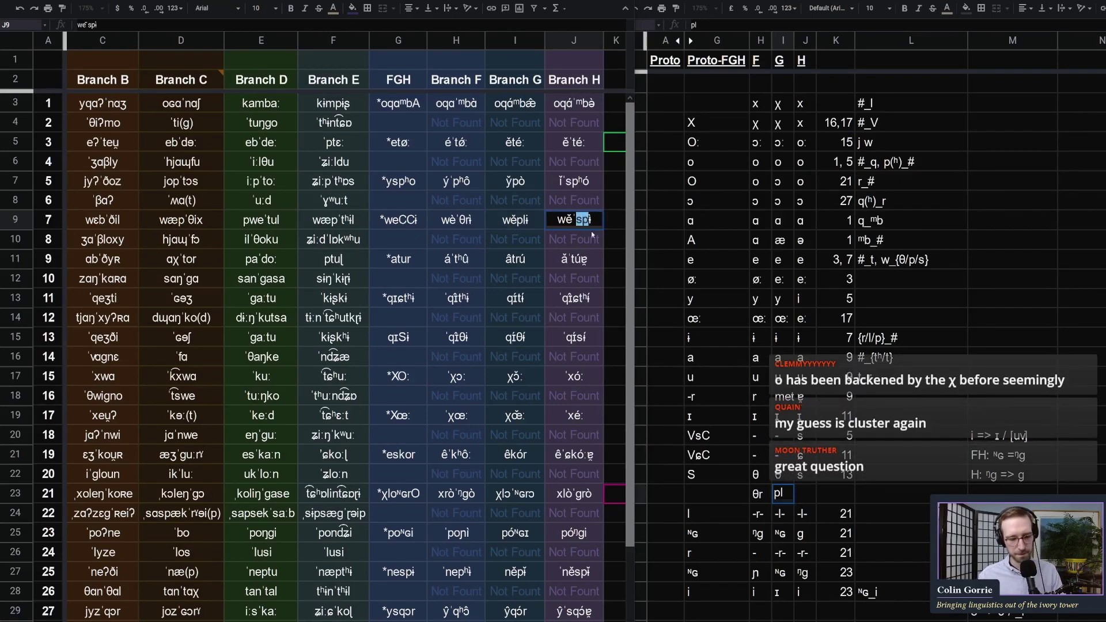
click(797, 494)
text(sp)
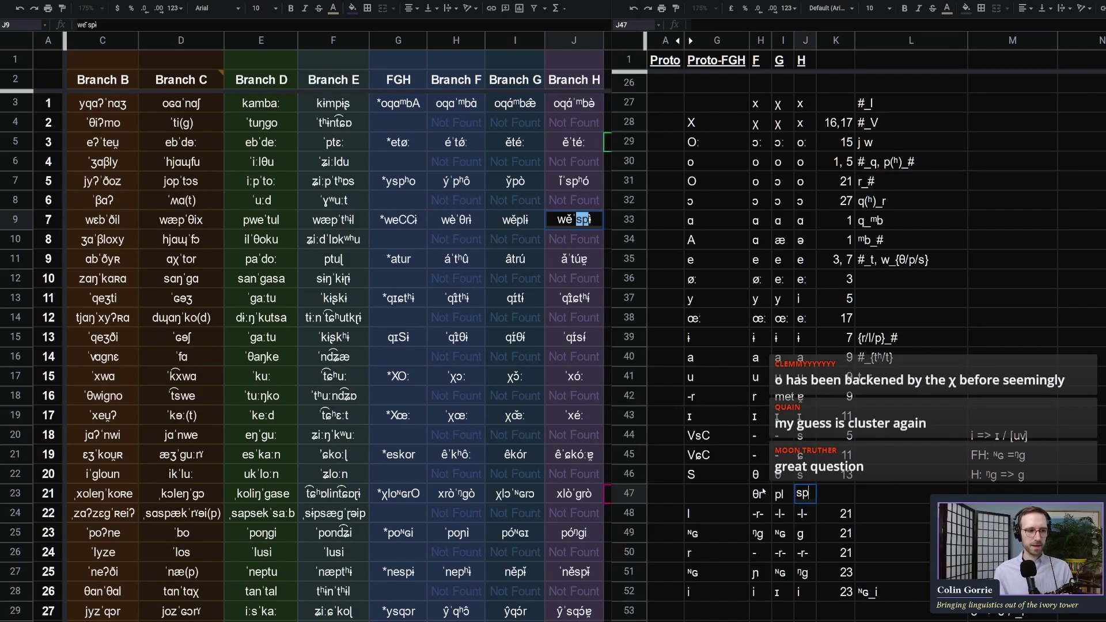
Examine the FGH and Branch F forms for item 23 and the row of forms for item 7
click(761, 471)
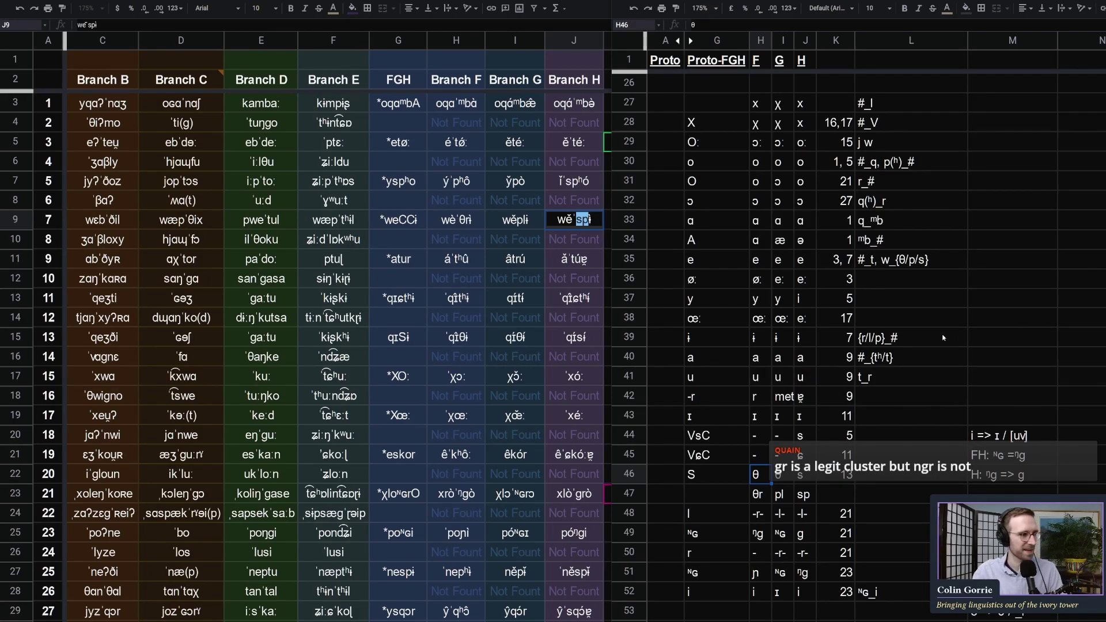
click(960, 335)
click(538, 246)
click(914, 324)
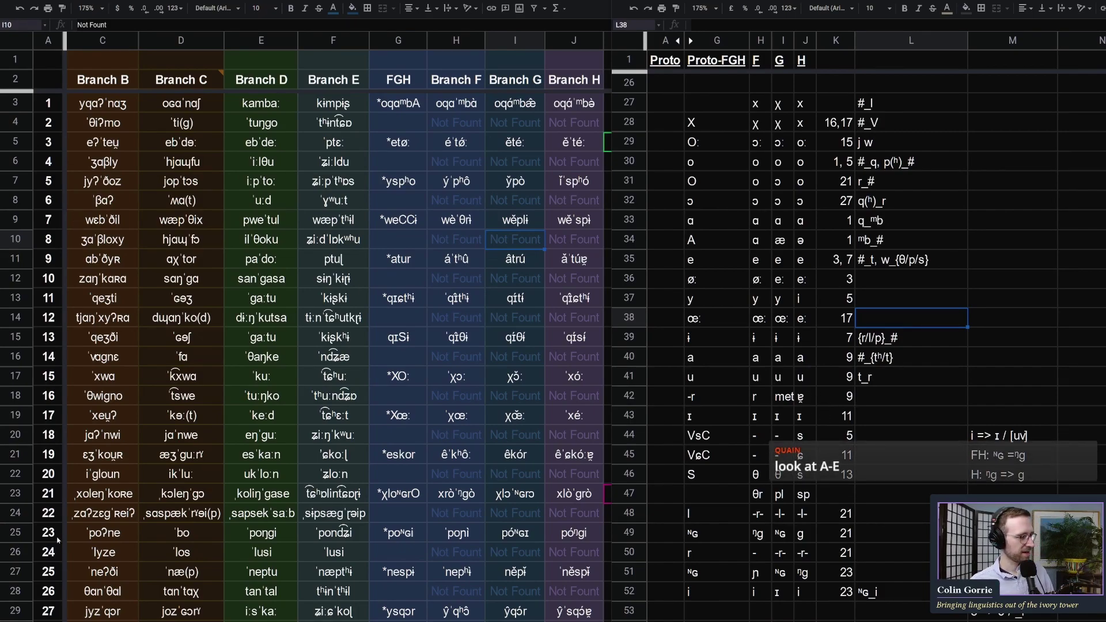
click(436, 536)
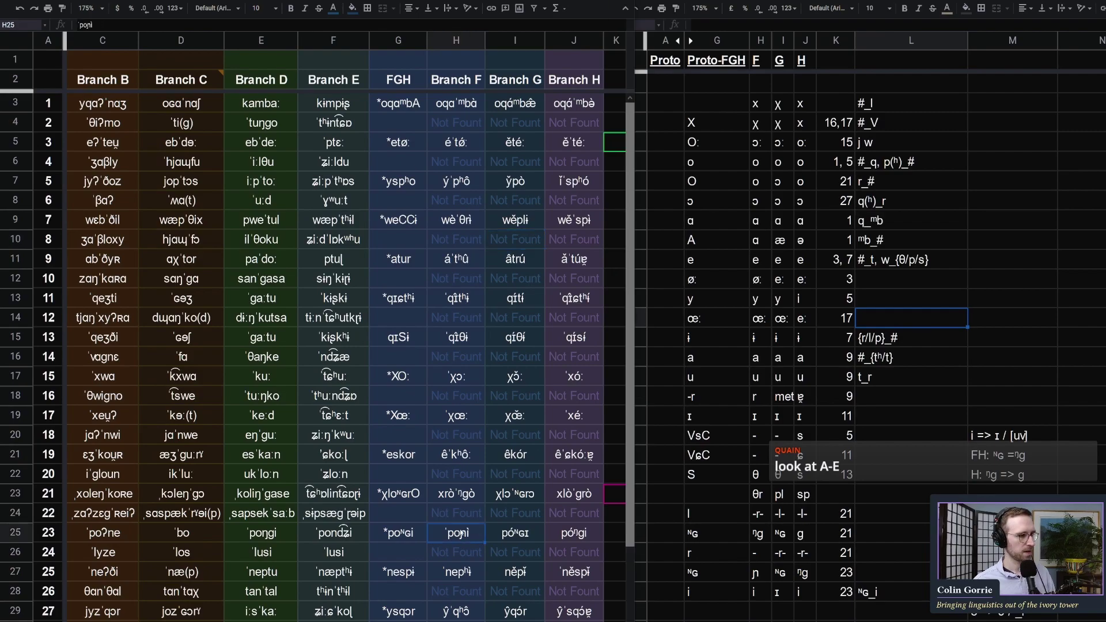
click(403, 532)
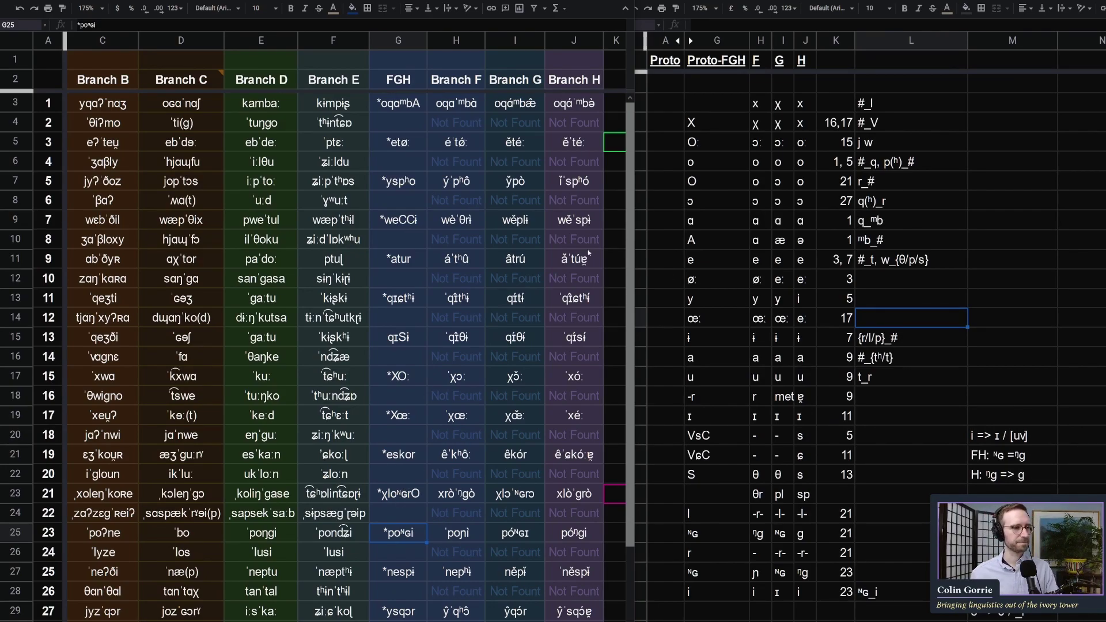
click(9, 219)
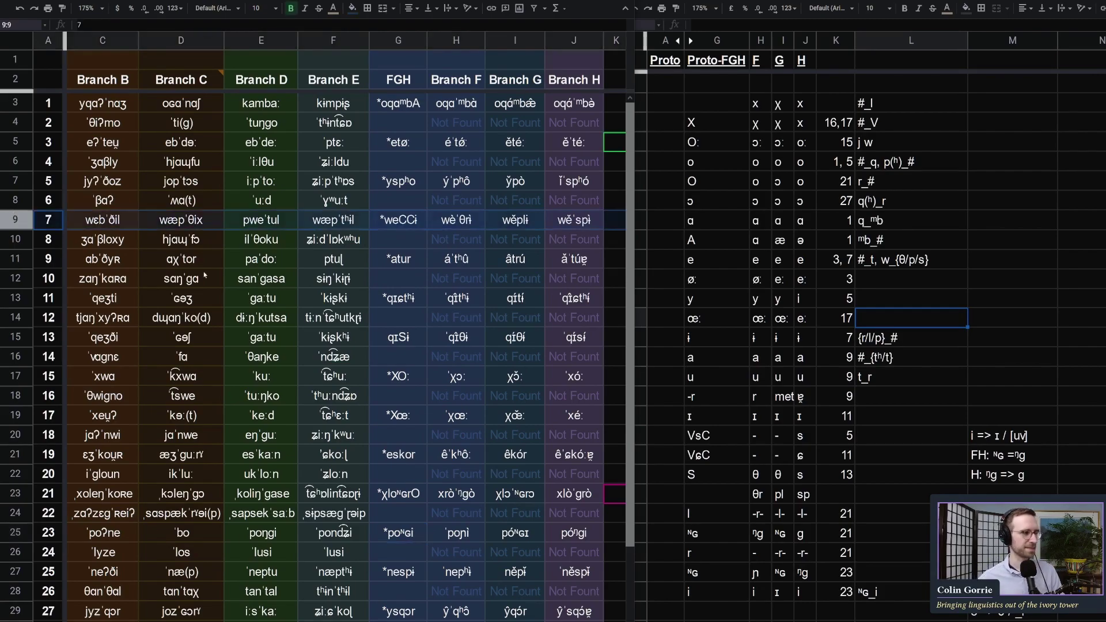
Enter 7 in K47 as the item number for the θr, pl, sp correspondence
click(805, 377)
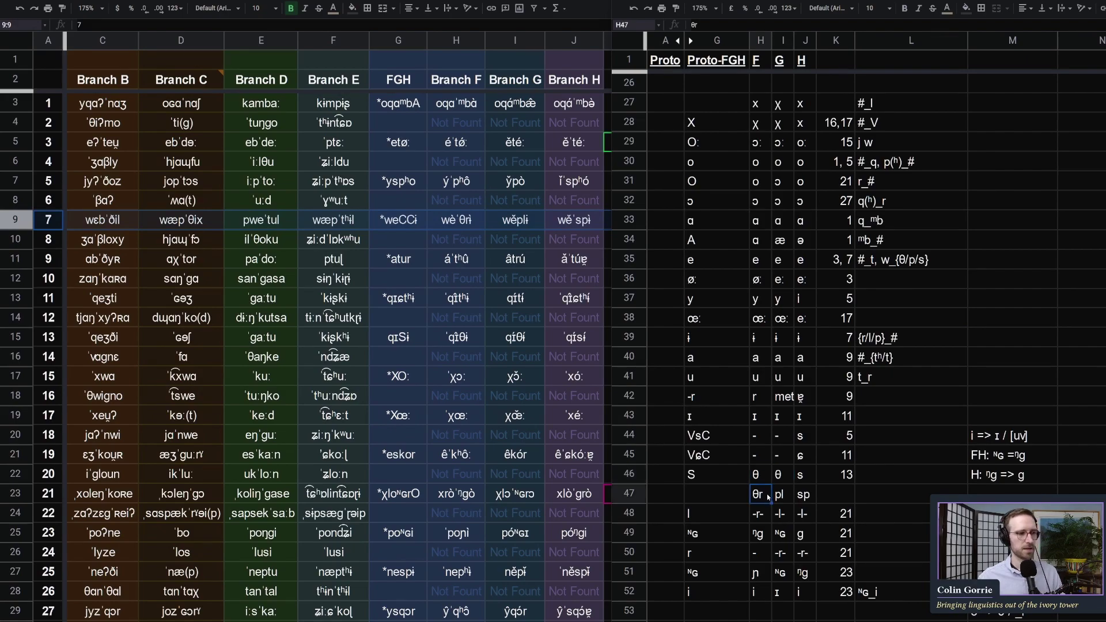
click(711, 494)
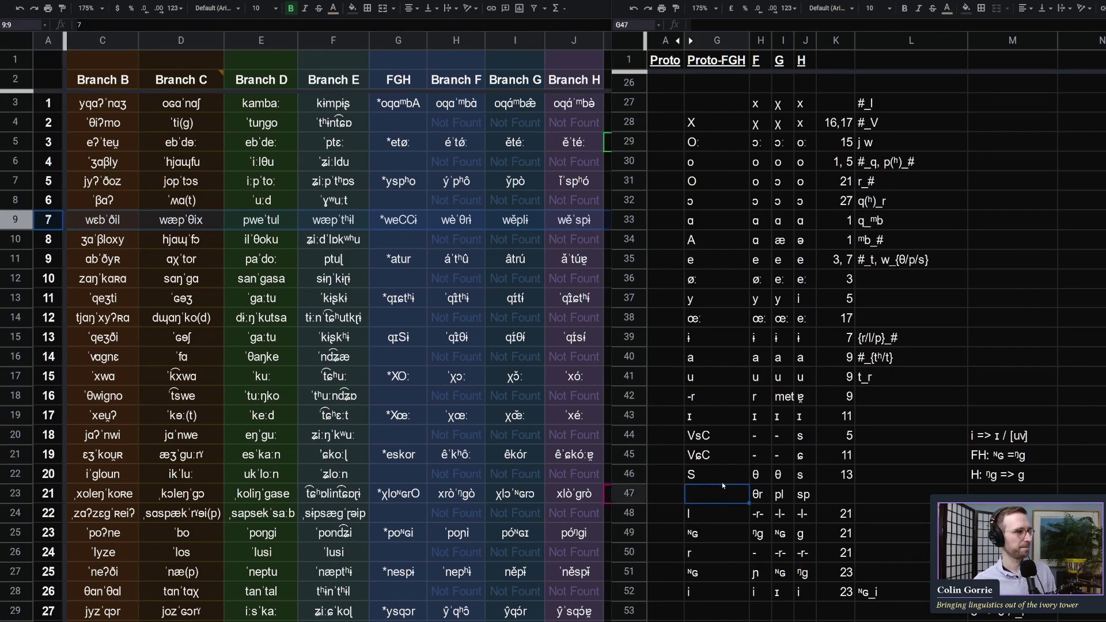
click(835, 493)
text(7)
click(782, 479)
click(691, 492)
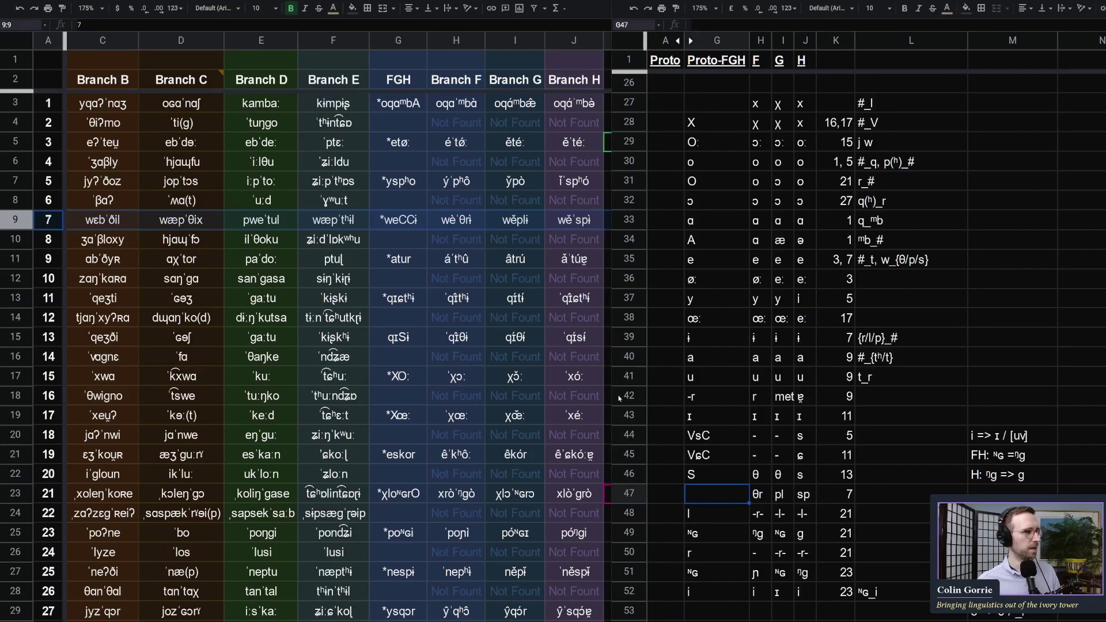
Compare the medial consonant clusters in the item 7 forms across Branches A to H
click(574, 222)
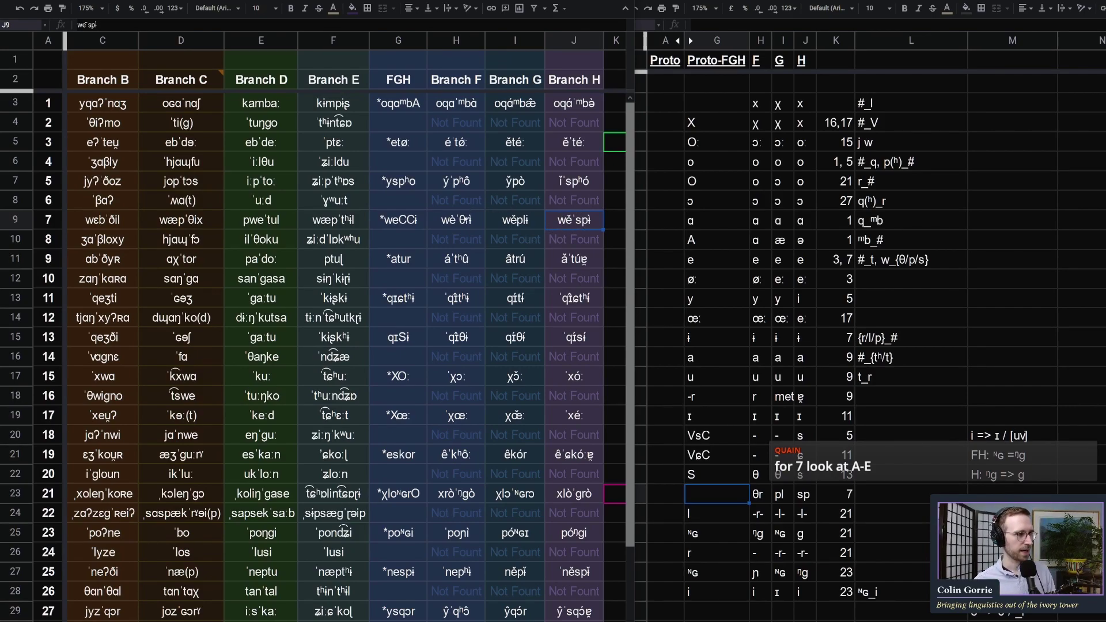
click(461, 220)
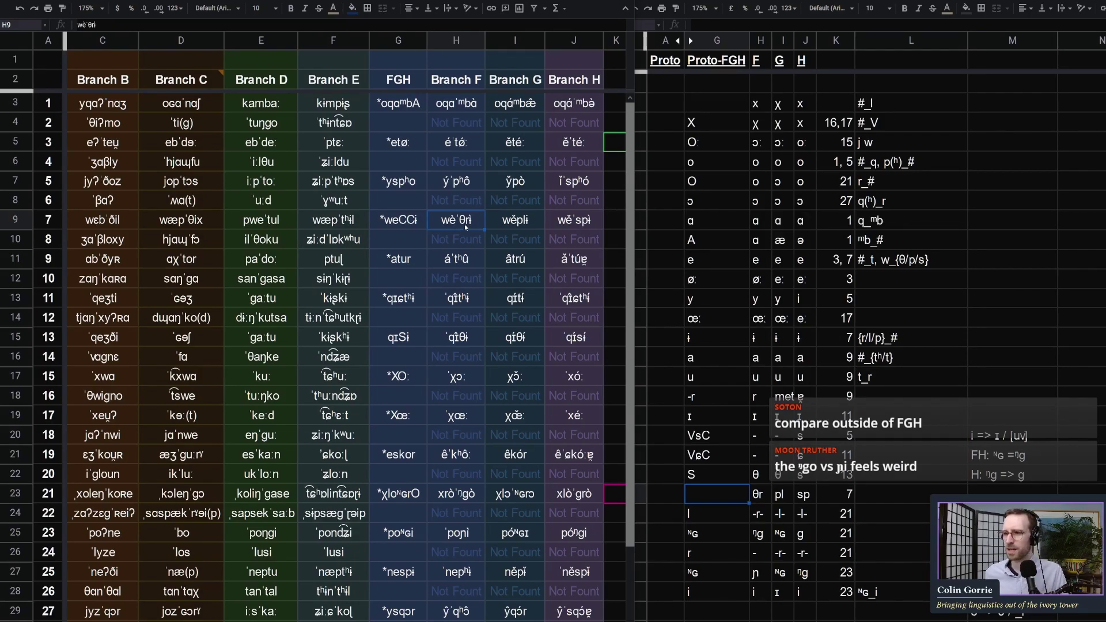
key(Left)
key(Left)
key(Left)
key(Left)
key(Left)
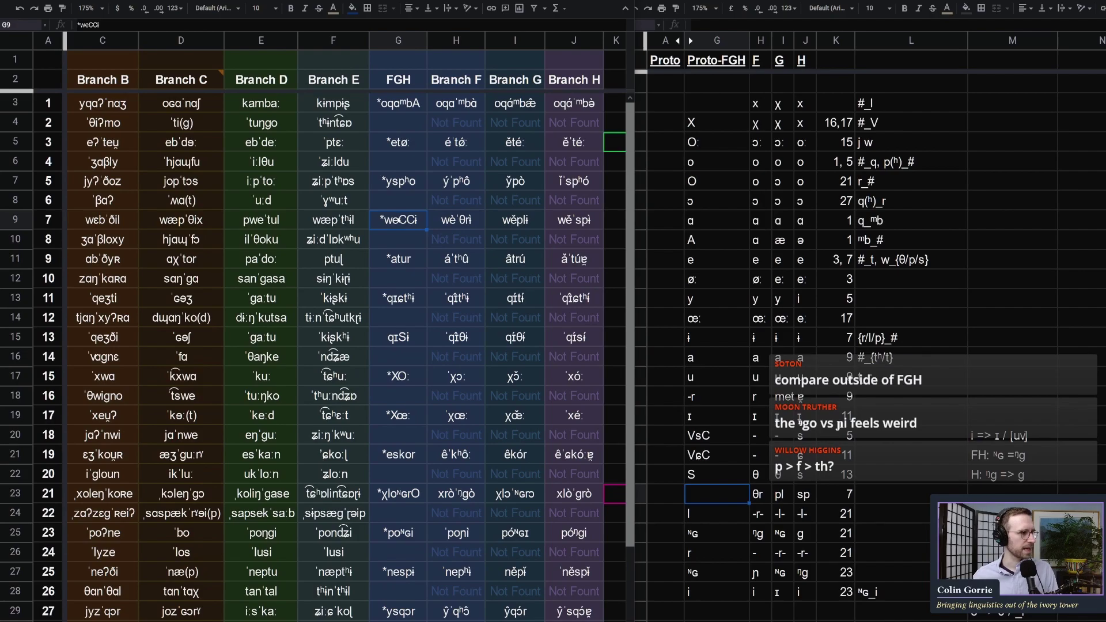
key(Left)
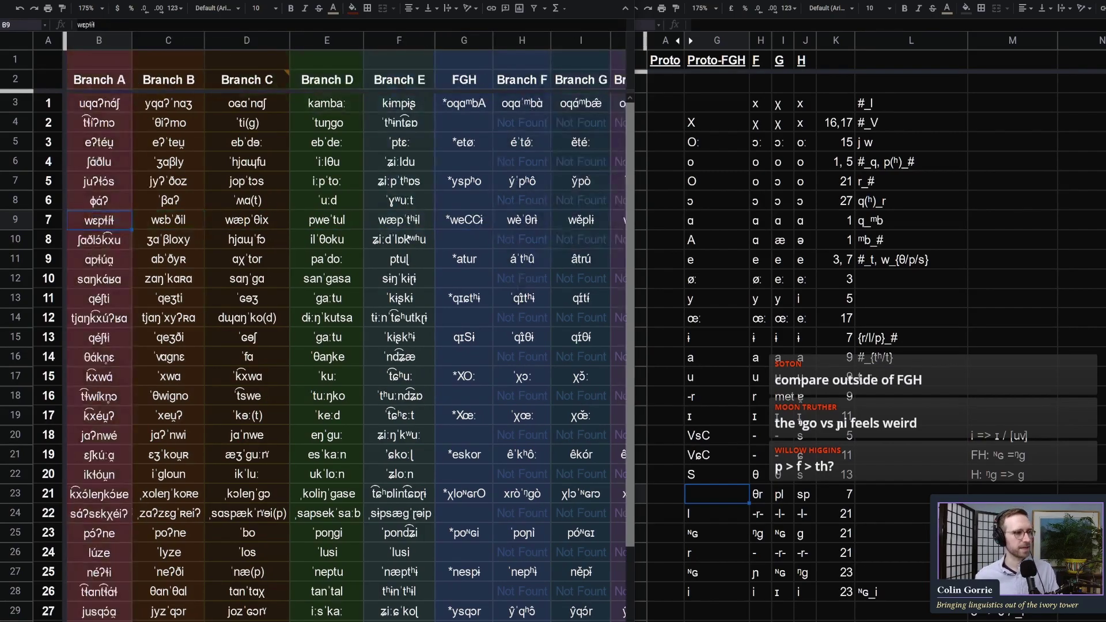
key(Left)
key(Right)
key(Right)
key(Left)
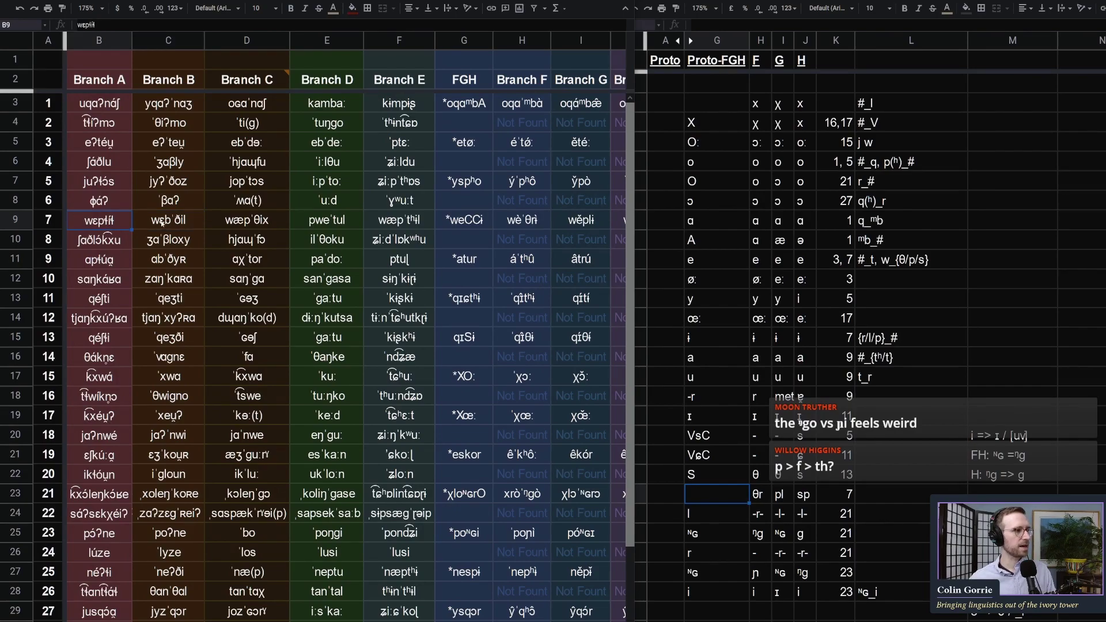
key(Right)
key(Right)
key(Right)
key(Right)
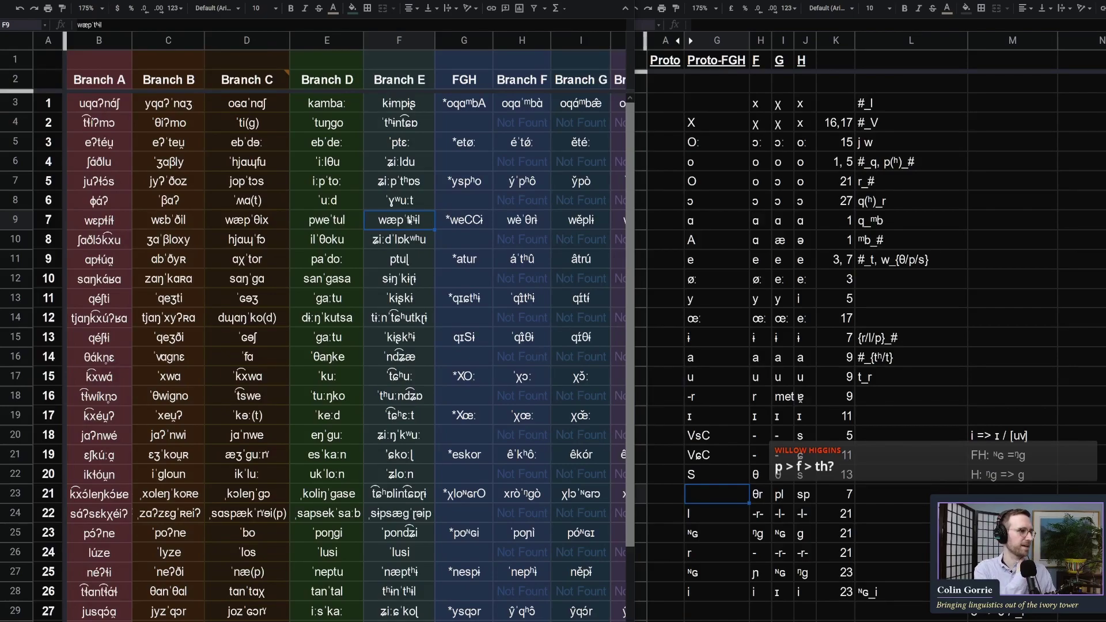
key(Right)
key(Right)
key(Right)
key(Right)
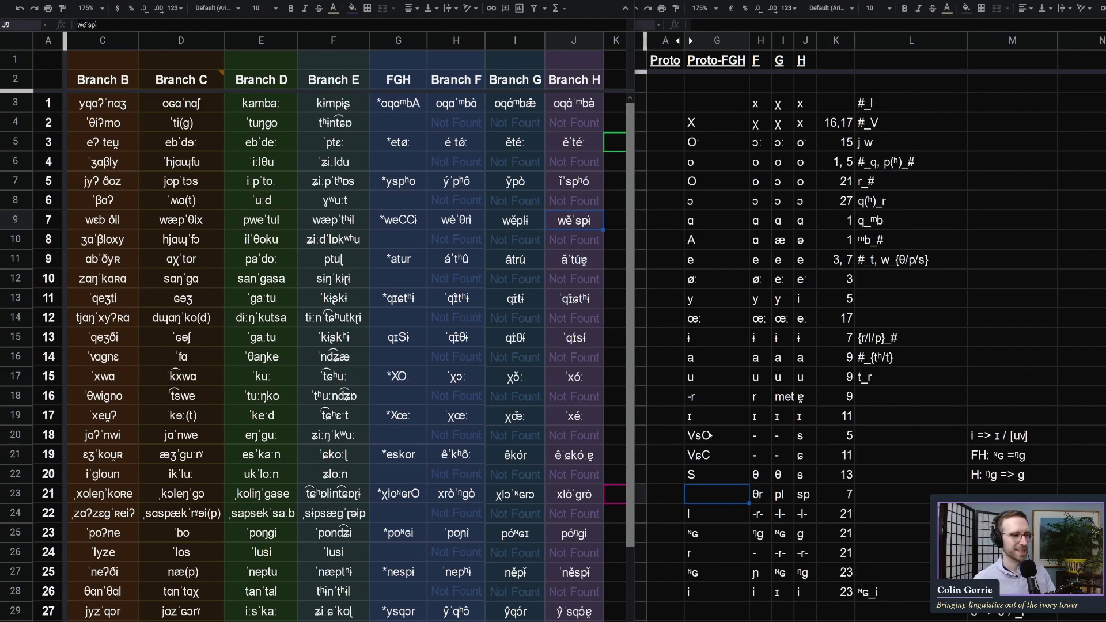
Enter pθr as the Proto-FGH cluster in G47, copying θr from the F entry in the same row
click(720, 493)
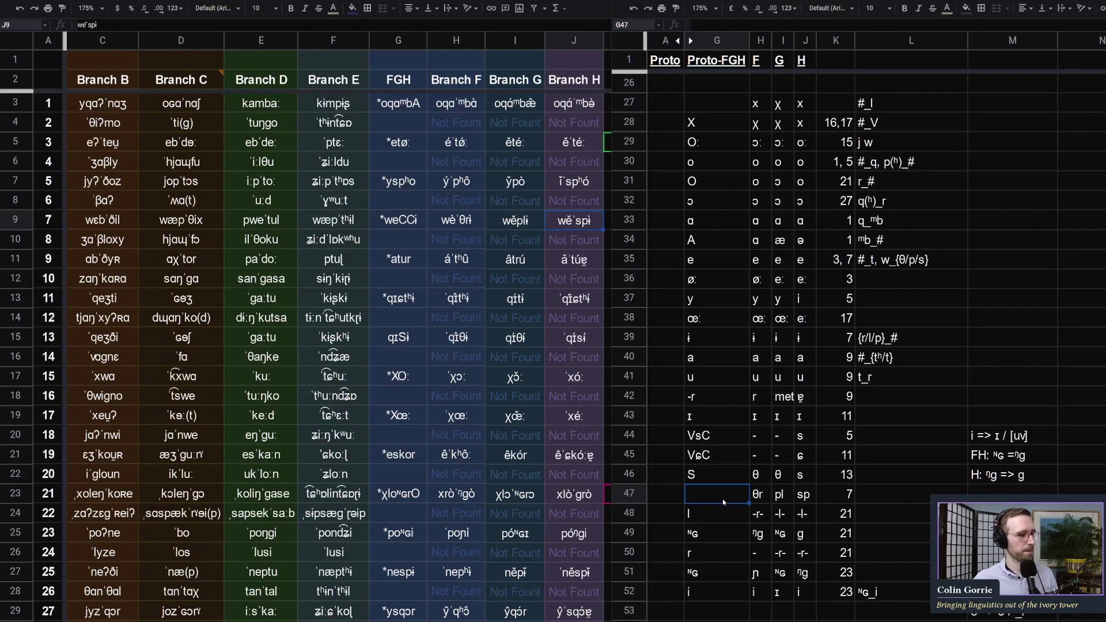
text(p)
click(190, 222)
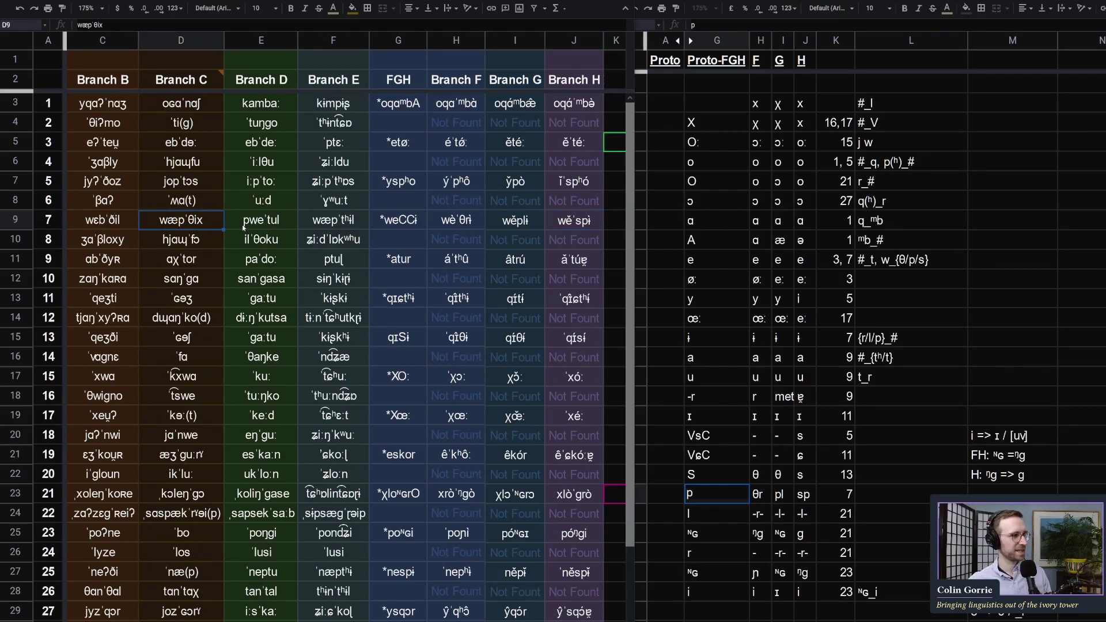
click(722, 507)
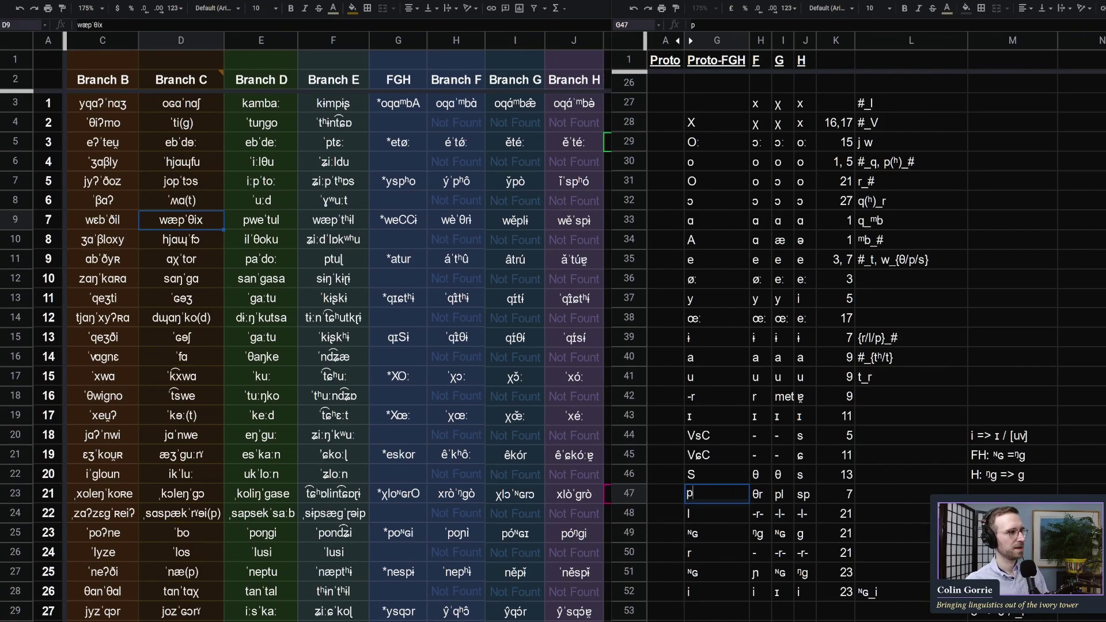
double_click(760, 494)
drag(758, 494, 749, 494)
click(725, 497)
text(θr)
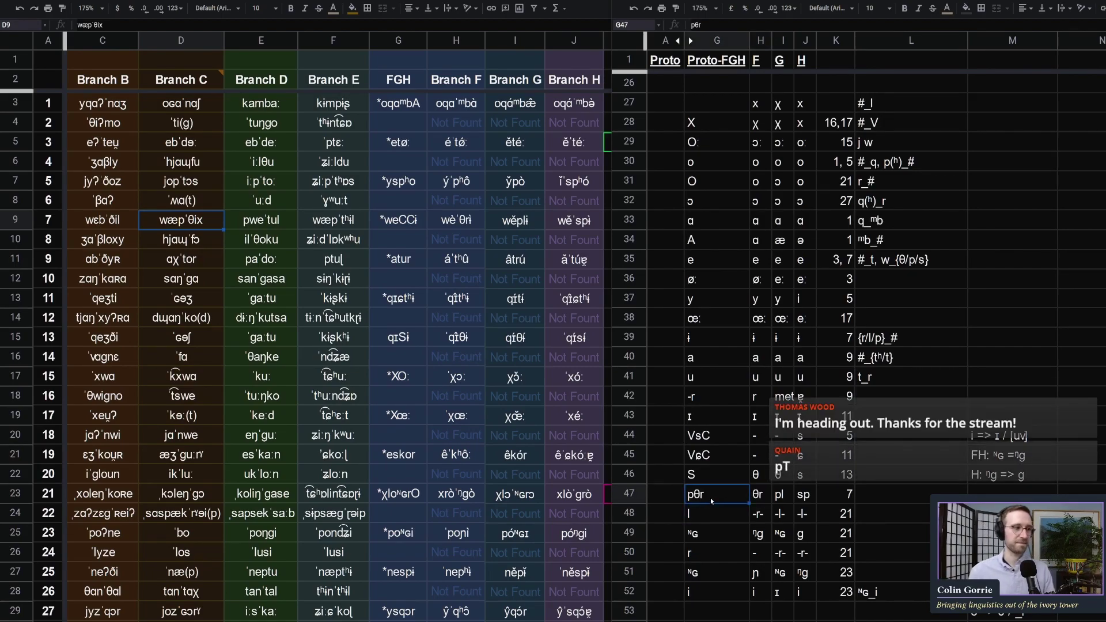
Shorten the Proto-FGH cluster in G47 to pθ
drag(710, 496, 640, 485)
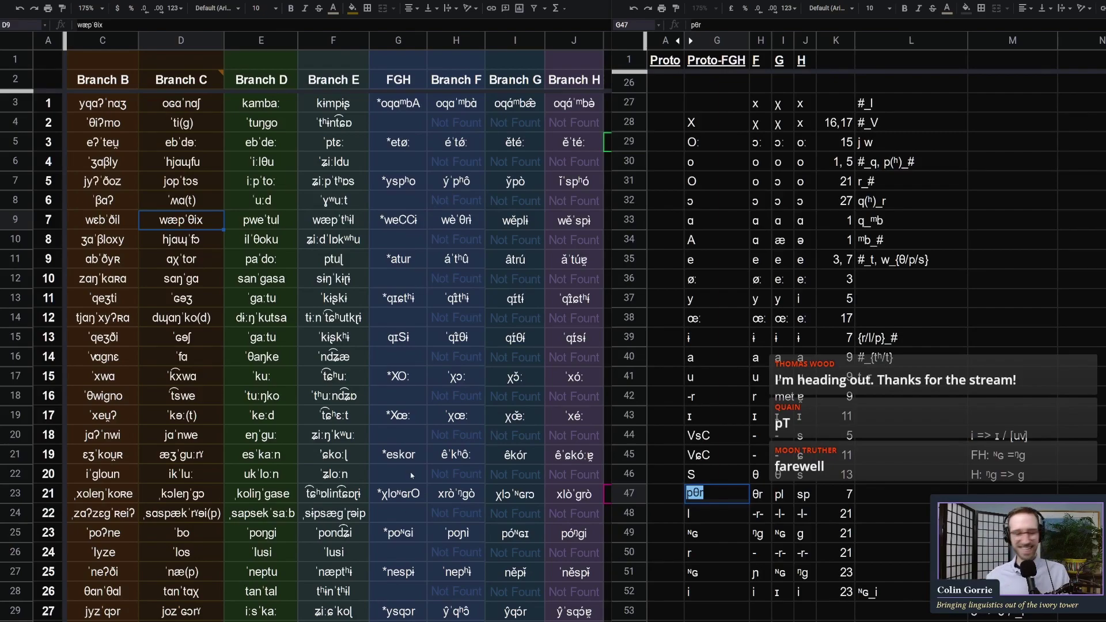
click(731, 504)
click(717, 512)
click(805, 495)
click(721, 499)
double_click(720, 499)
click(700, 508)
double_click(701, 499)
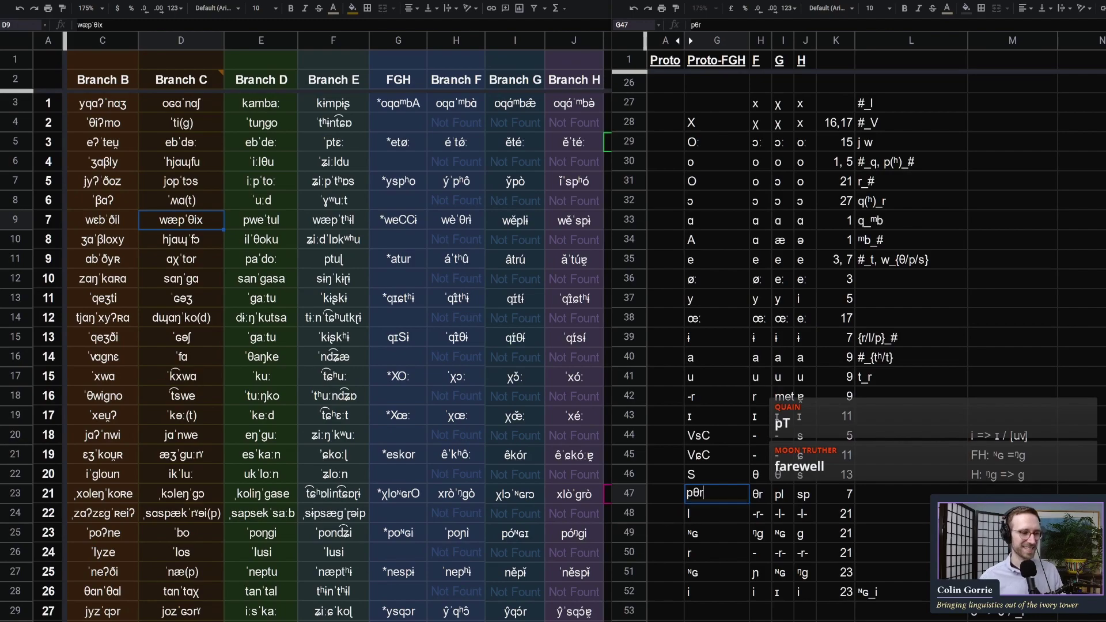
key(Return)
key(Up)
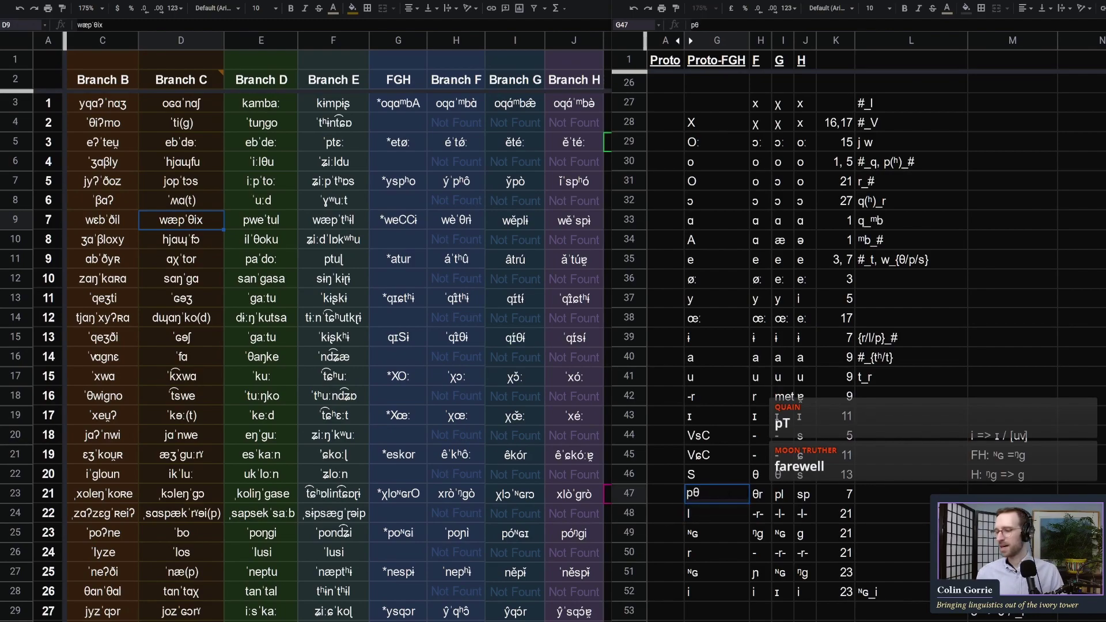
Set the Proto-FGH cluster for the θr, pl, sp correspondence in G47 to pT
text(pT)
key(Return)
key(Up)
double_click(729, 492)
drag(730, 492, 680, 489)
click(716, 415)
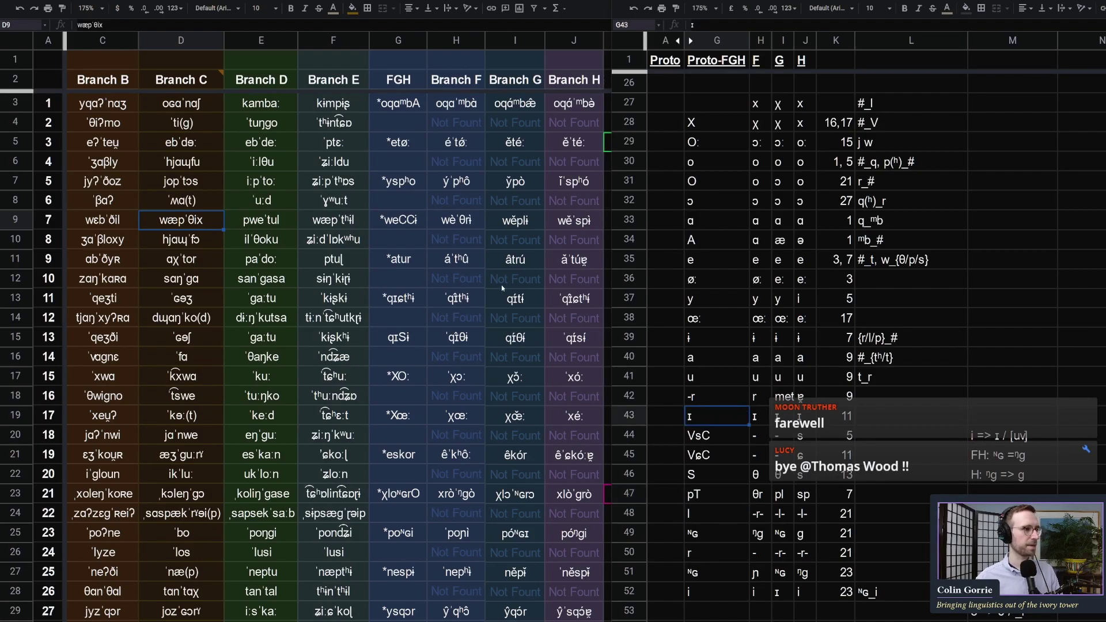
Replace the CC placeholder in item 7's FGH reconstruction with pT, so the form reads *wepTɨ
click(410, 239)
double_click(412, 219)
key(BackSpace)
key(BackSpace)
text(pTɨ)
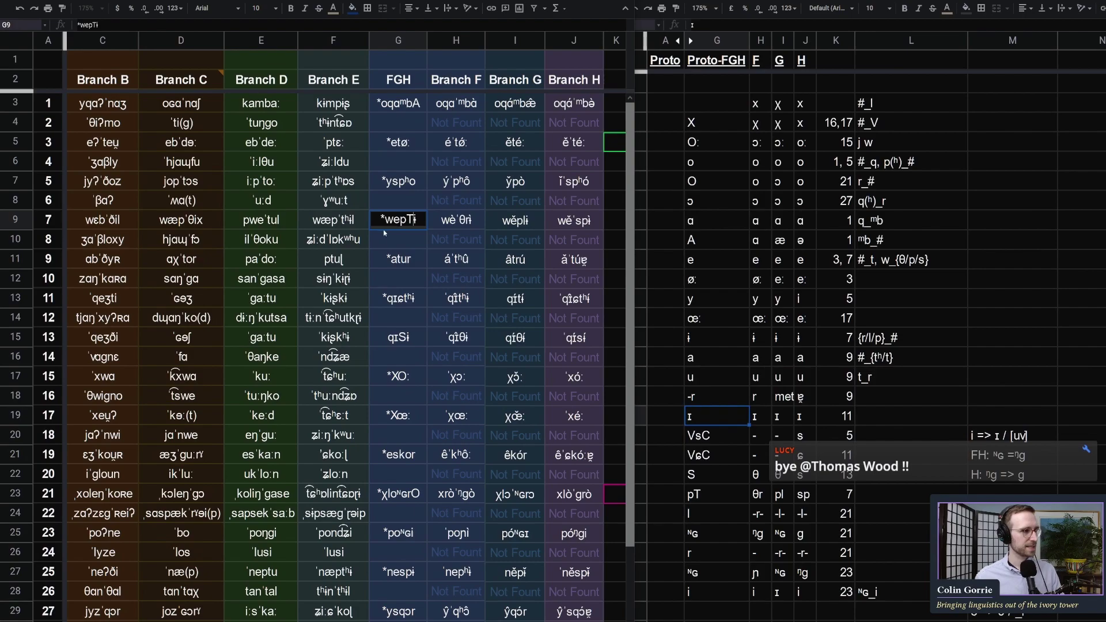
key(Return)
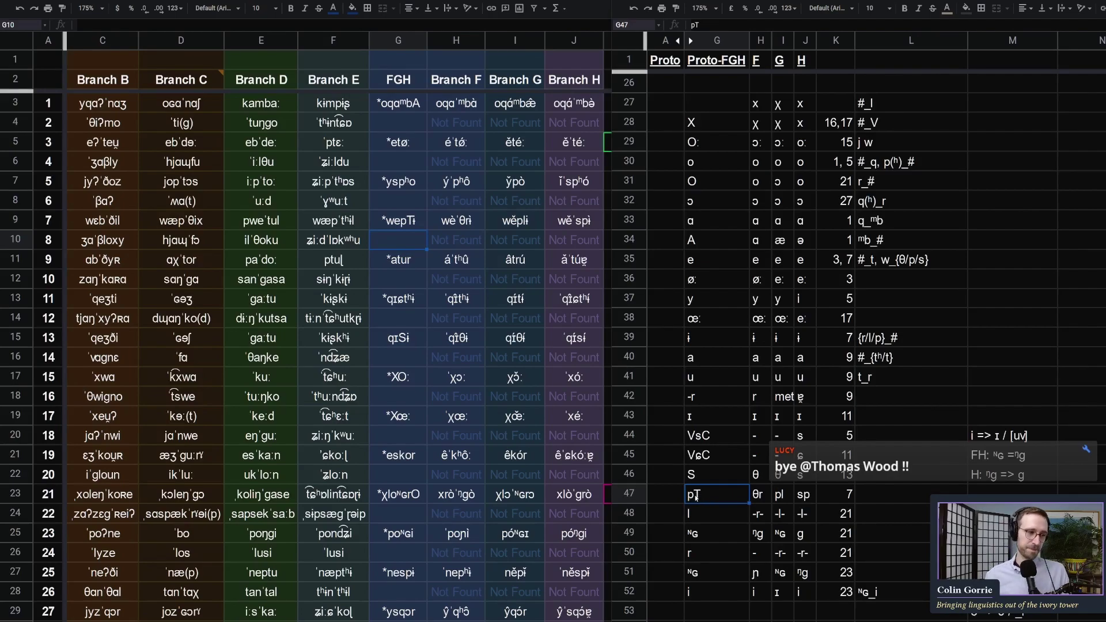
Compare item 7's medial consonants across the branches with the pT correspondence row
key(Right)
click(735, 496)
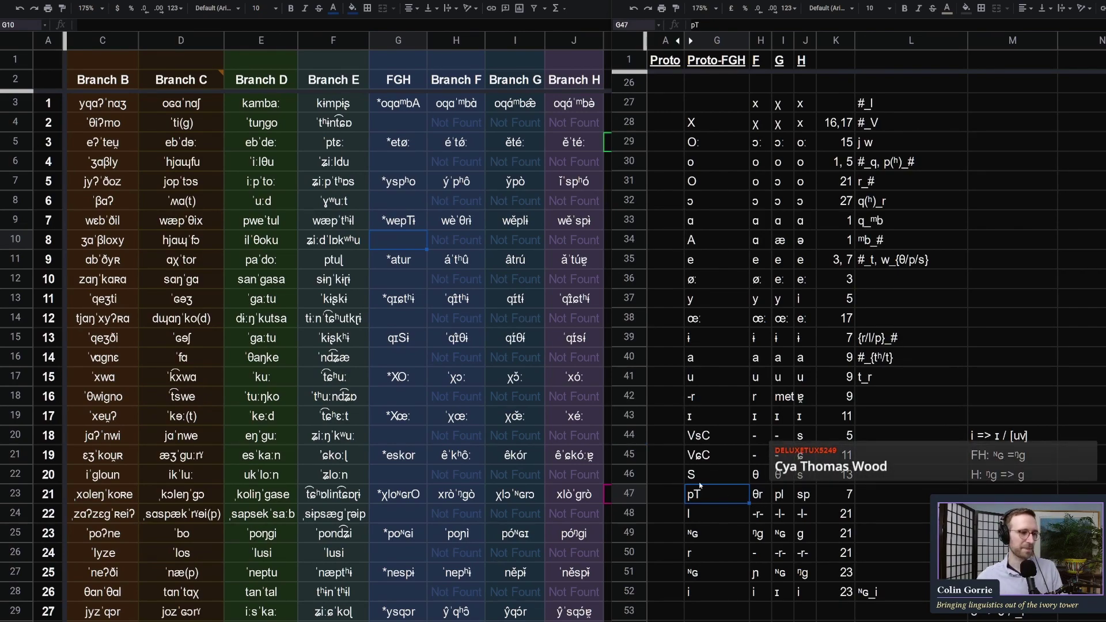
click(770, 499)
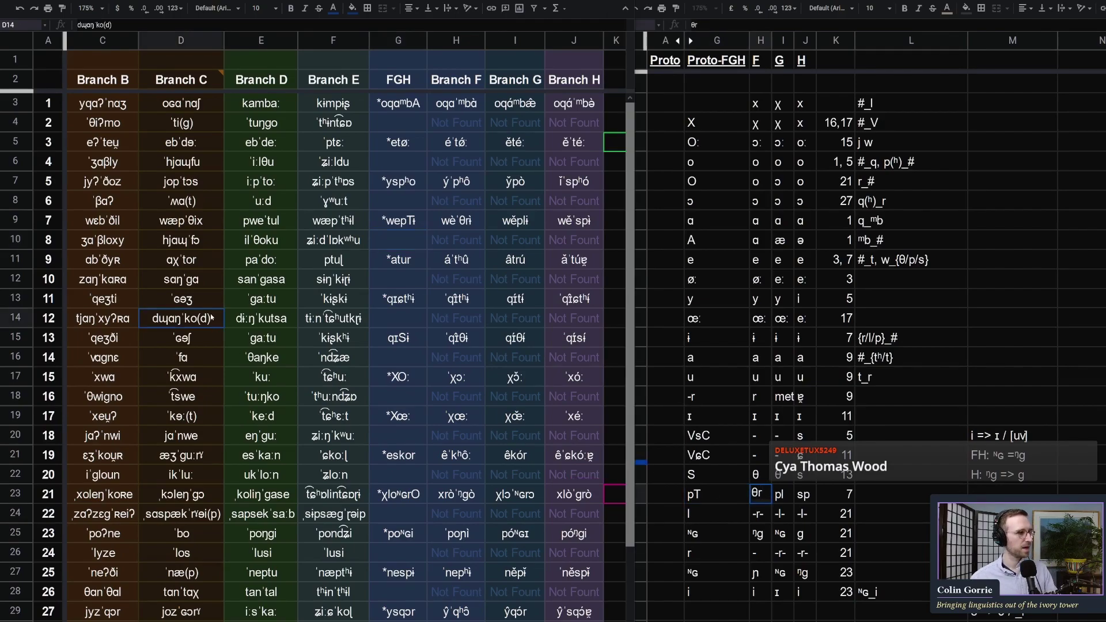
click(396, 220)
click(347, 228)
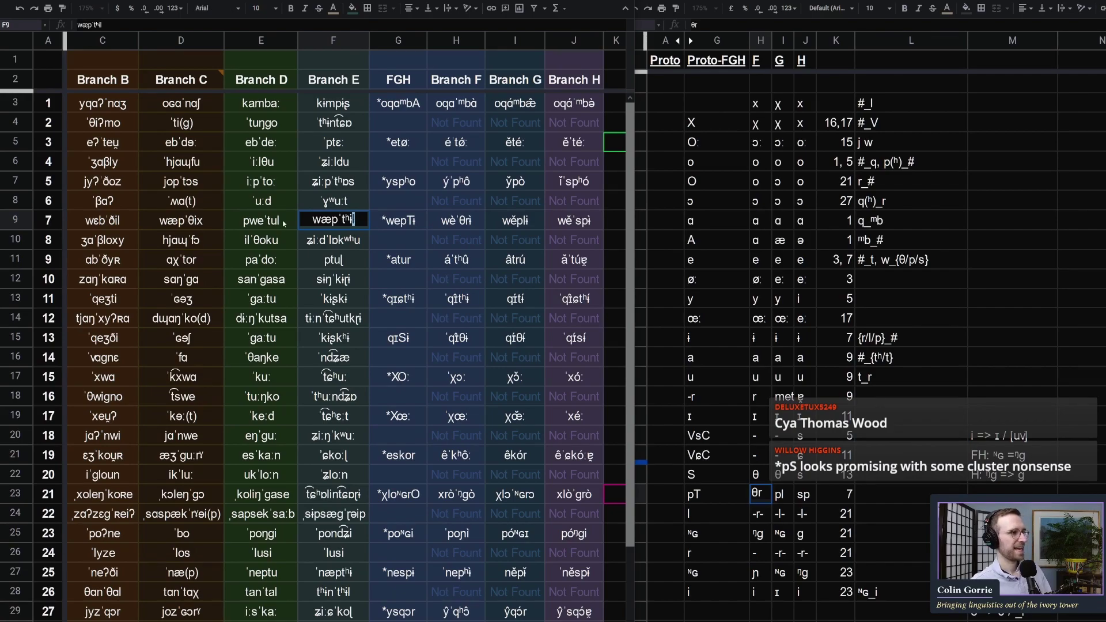
click(262, 223)
click(174, 224)
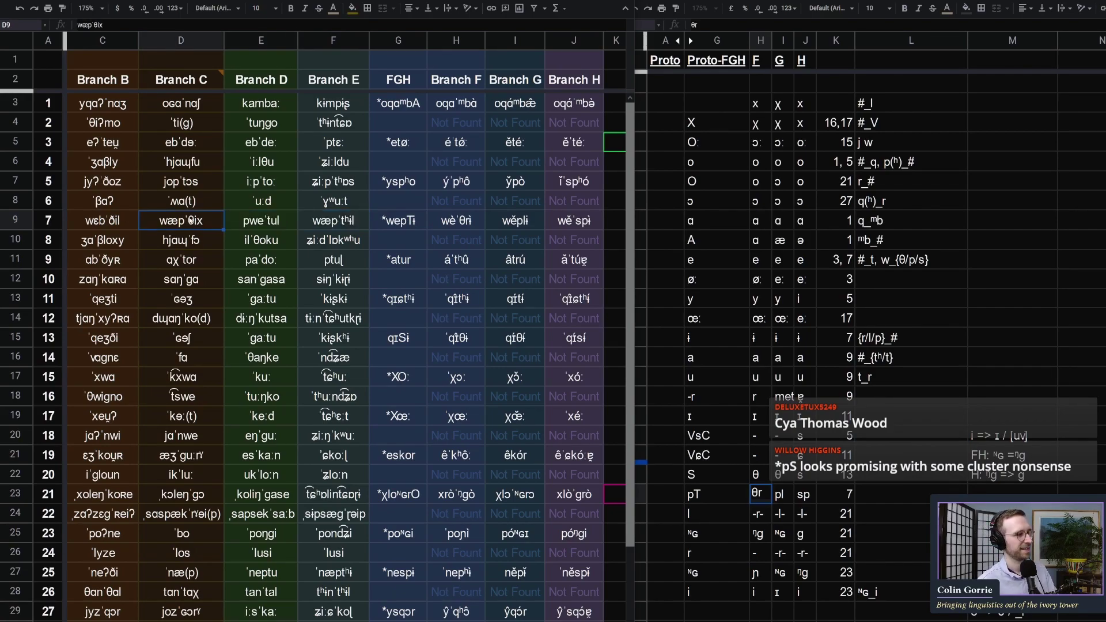
click(83, 222)
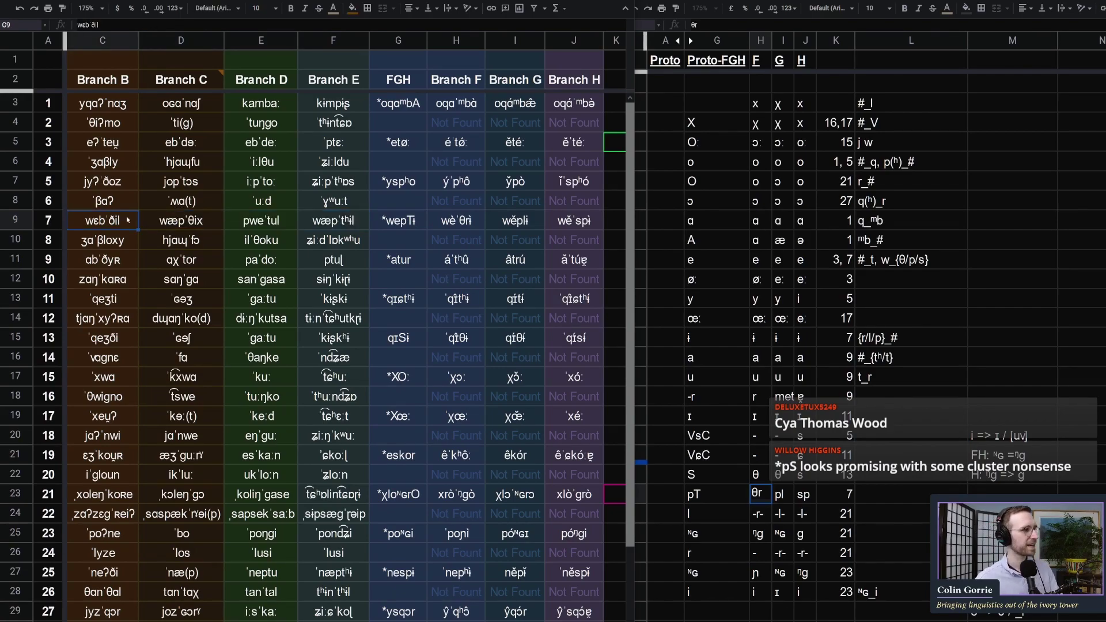
key(Left)
key(Left)
key(Right)
key(Right)
key(Right)
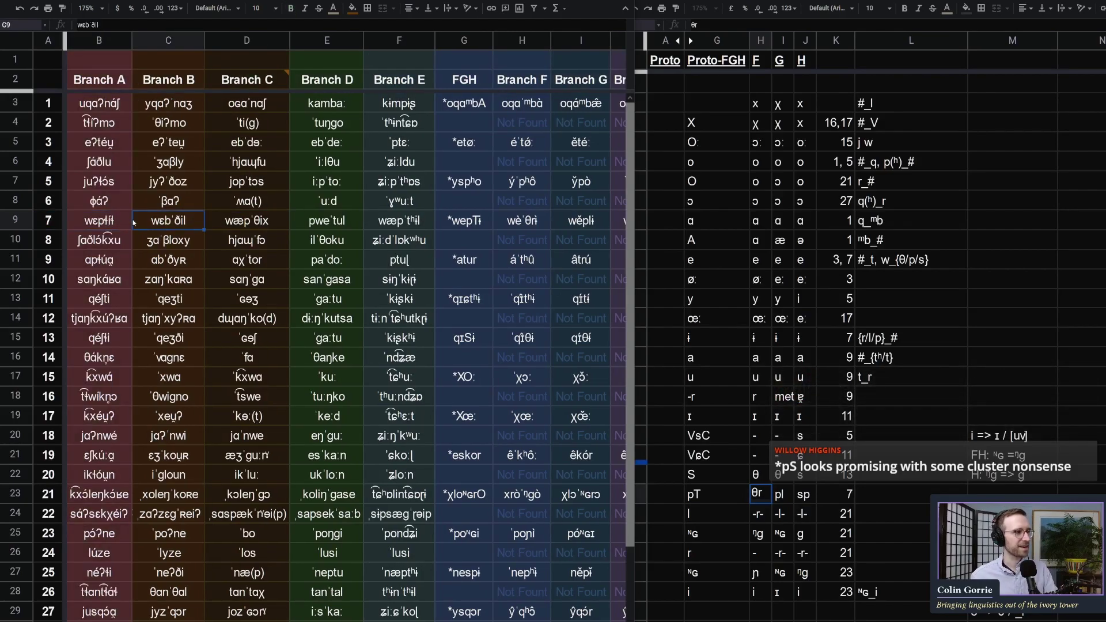
key(Right)
key(Right)
key(Right)
key(Right)
key(Right)
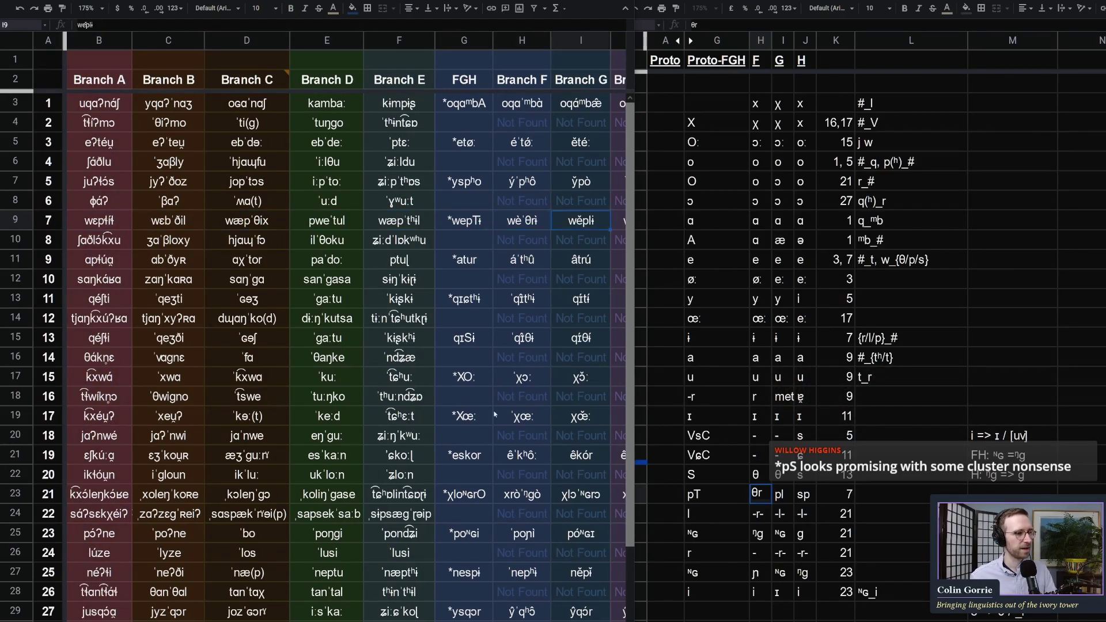
click(762, 497)
Change the Proto-FGH cluster in G47 to ptl
double_click(718, 499)
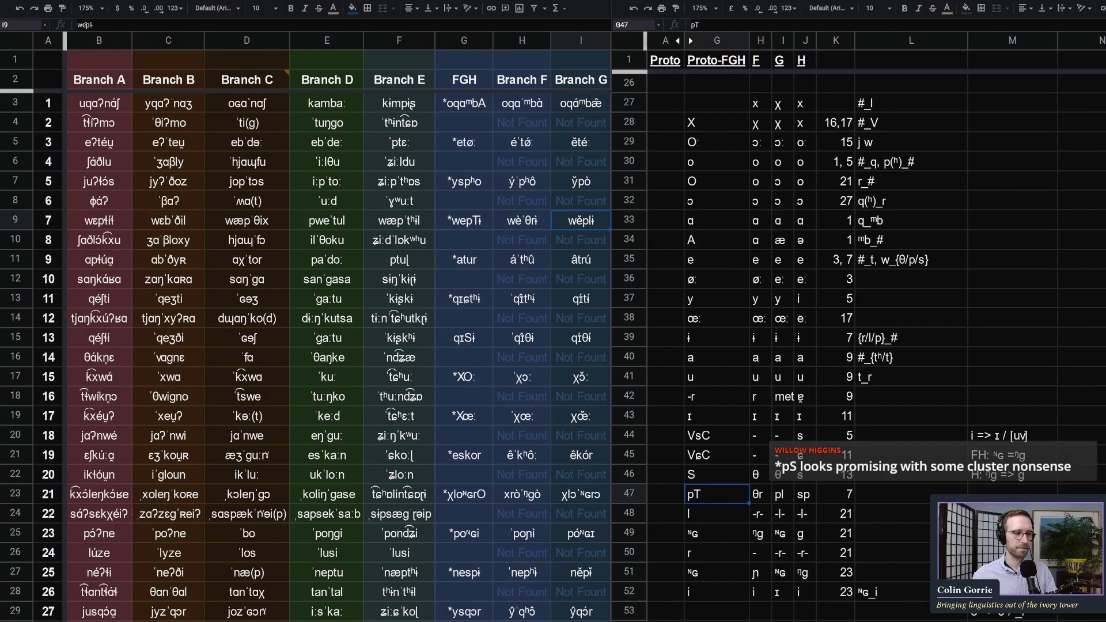
key(Return)
key(BackSpace)
text(tl)
key(Return)
Replace the Proto-FGH cluster in G47 with pS
click(718, 486)
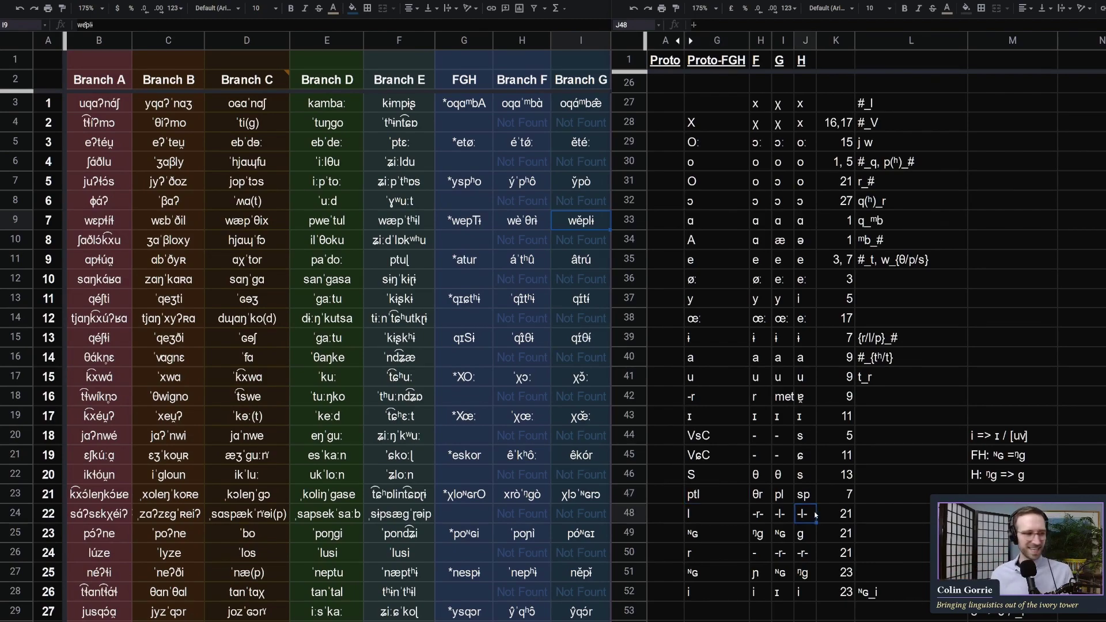
text(pS)
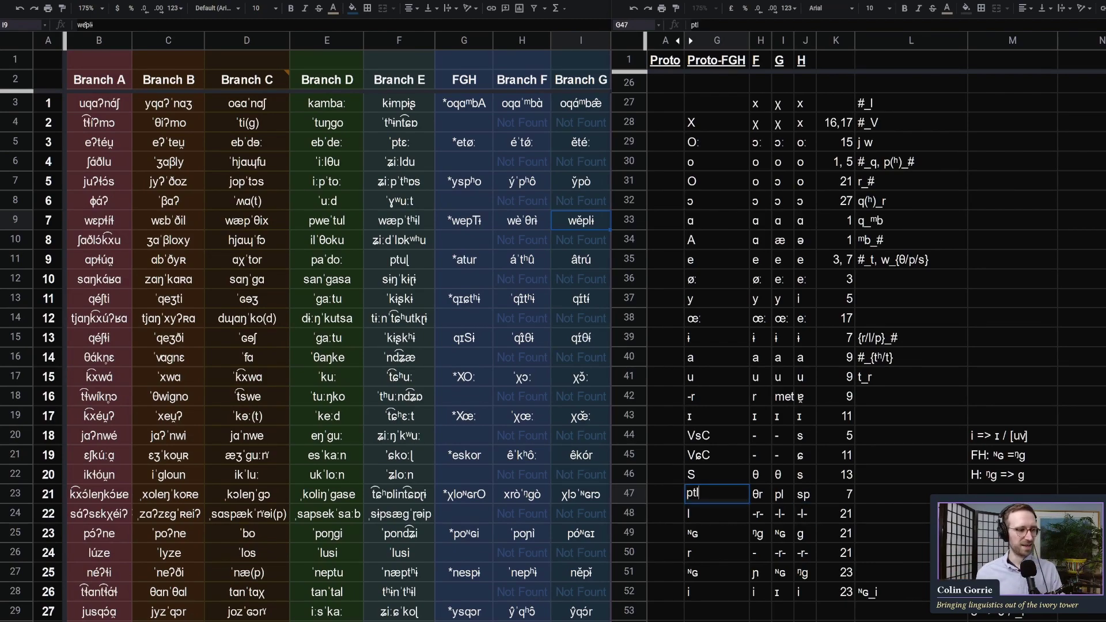
key(Return)
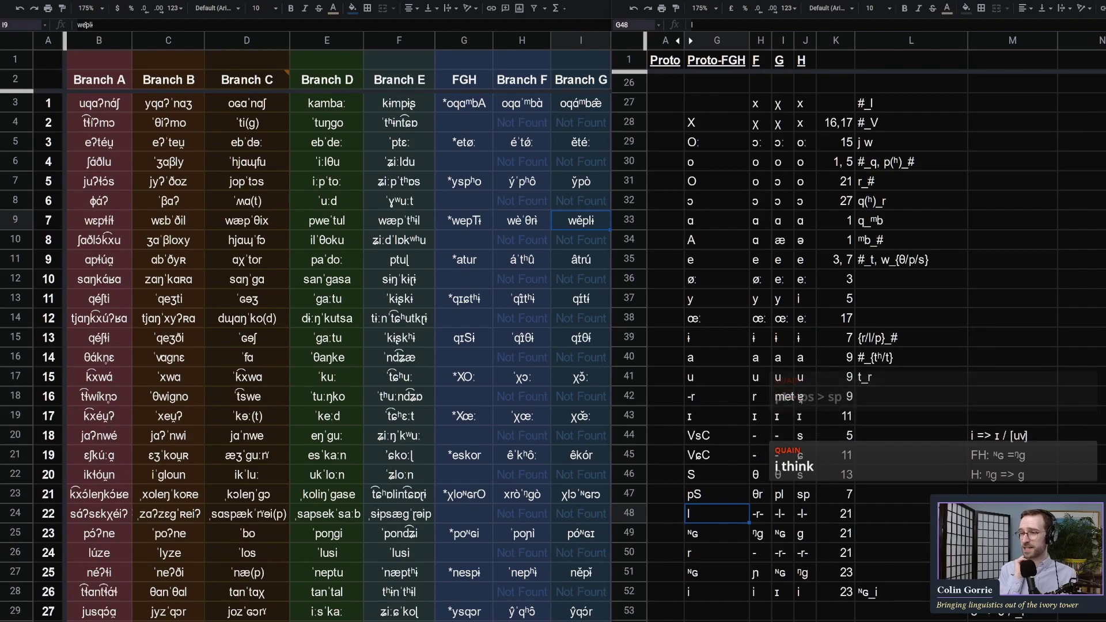
Compare the S and pS correspondence rows with each other and with the neighbouring VɕC row
double_click(728, 501)
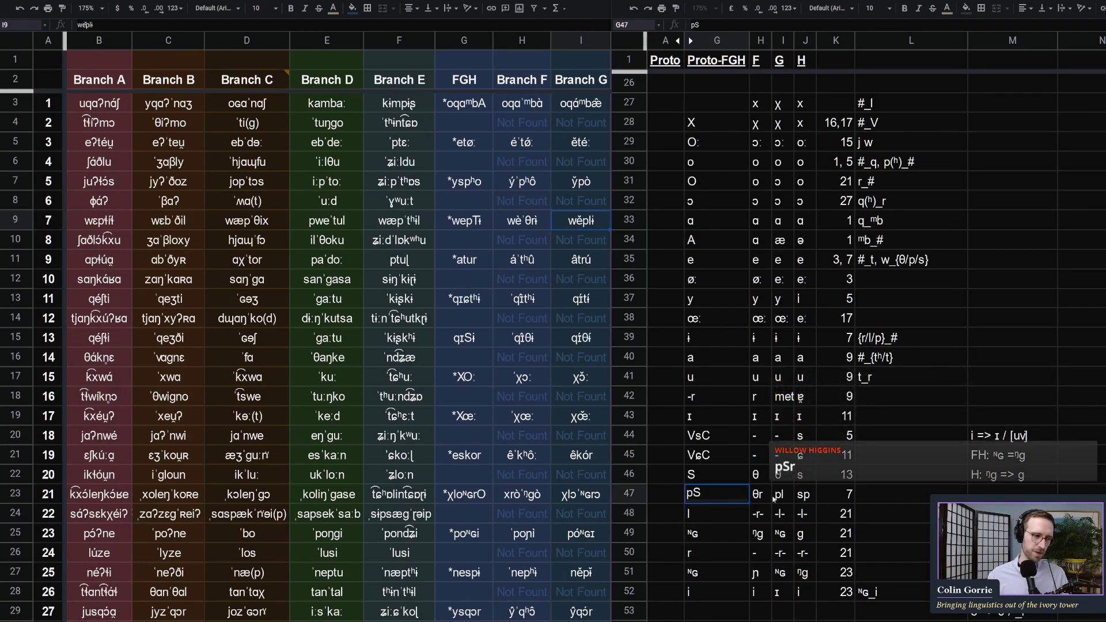
key(Up)
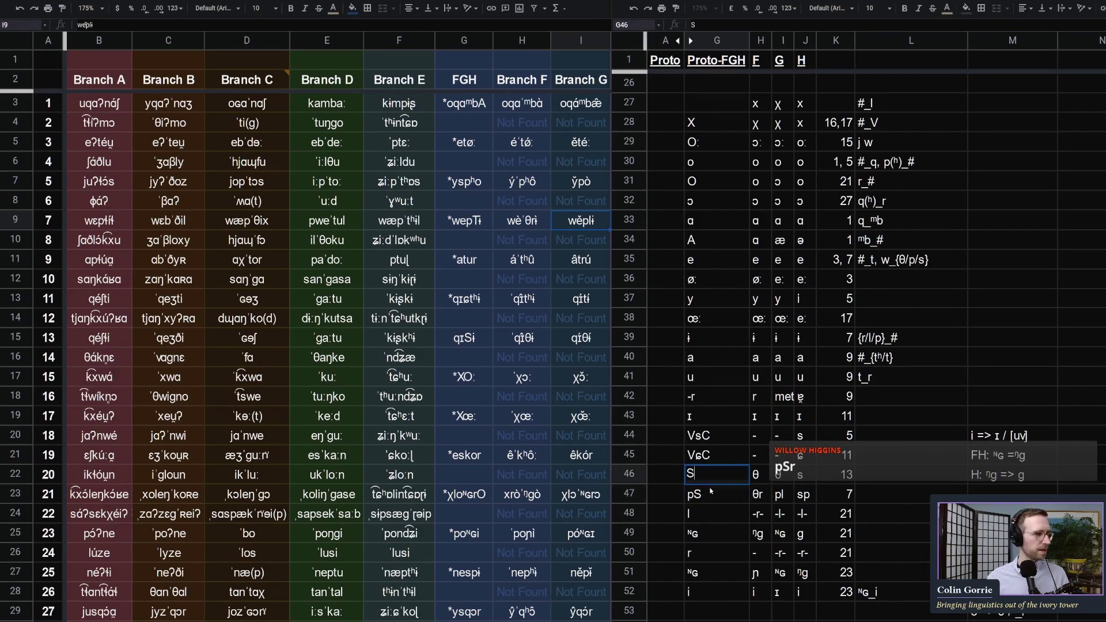
click(752, 475)
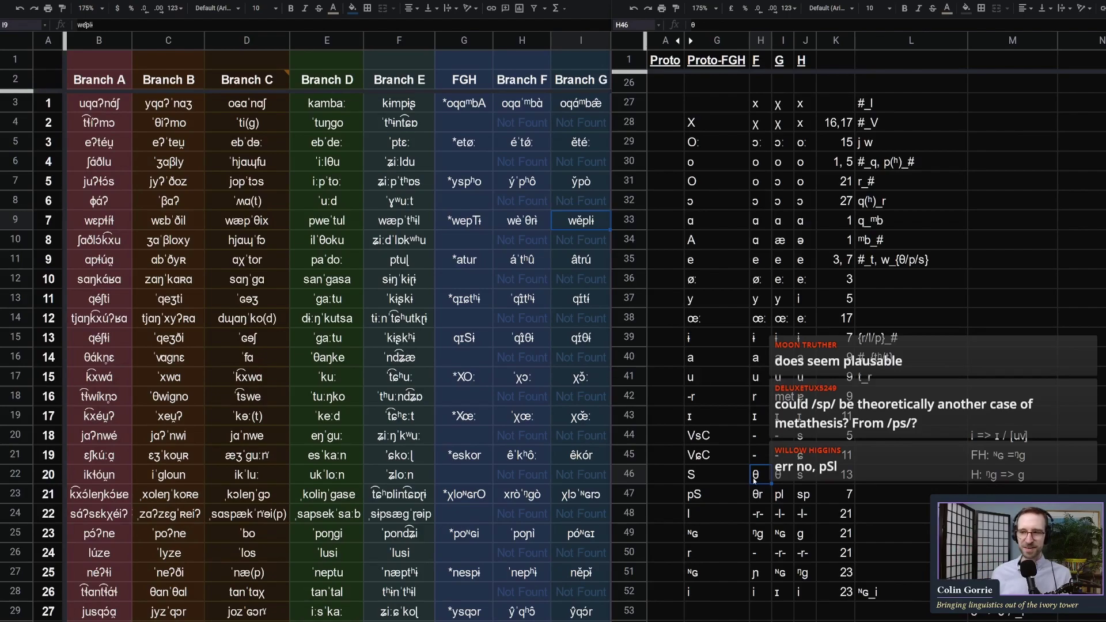
click(709, 475)
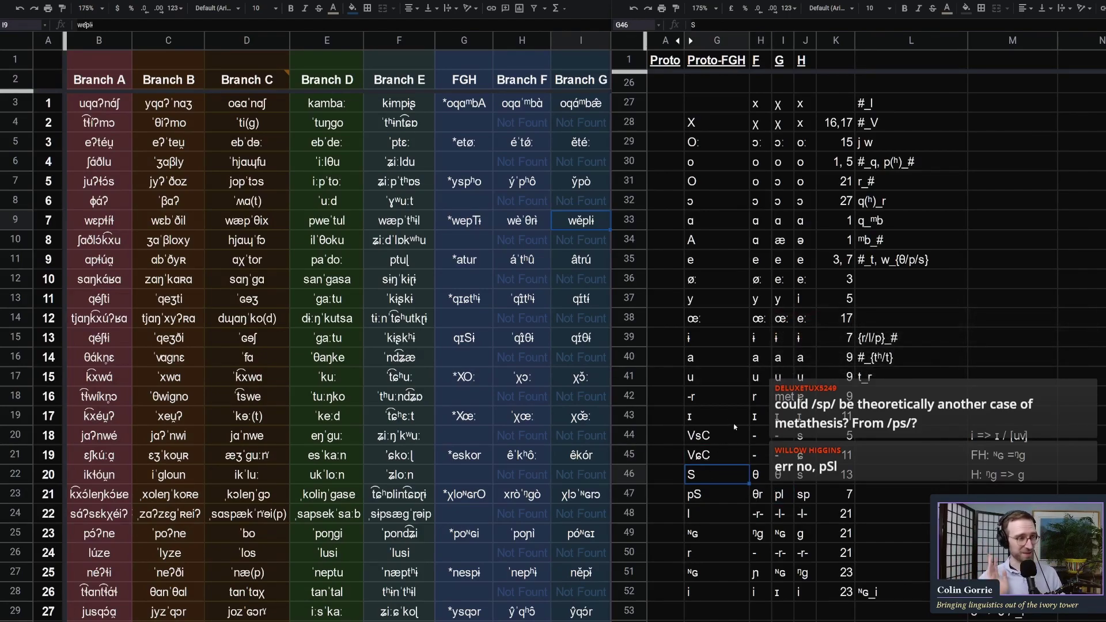
click(399, 157)
click(711, 458)
click(727, 473)
click(703, 494)
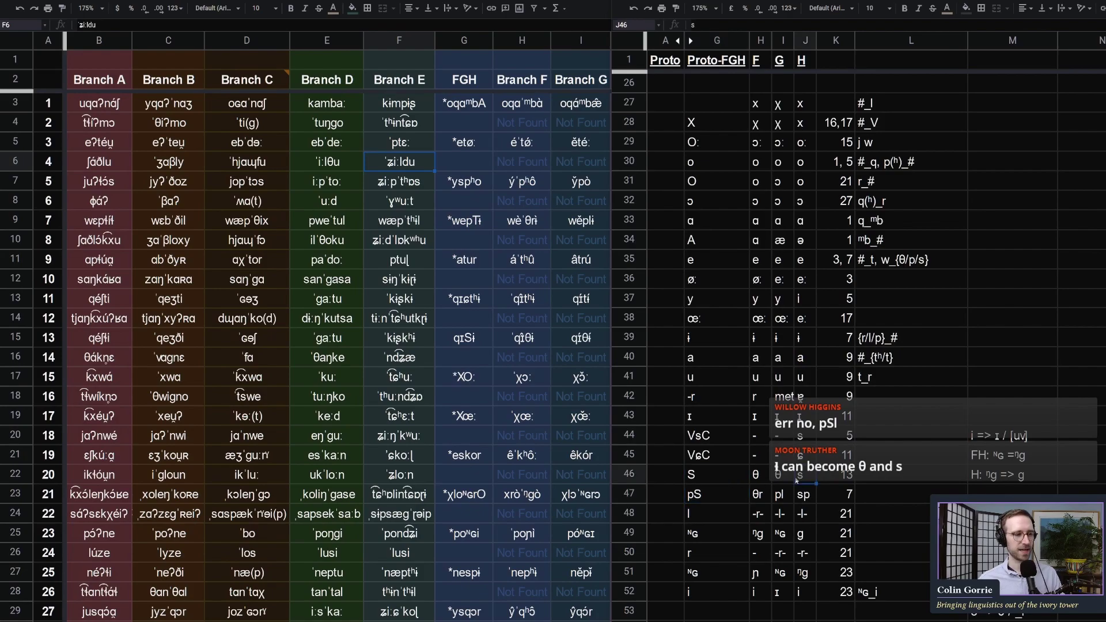
click(761, 496)
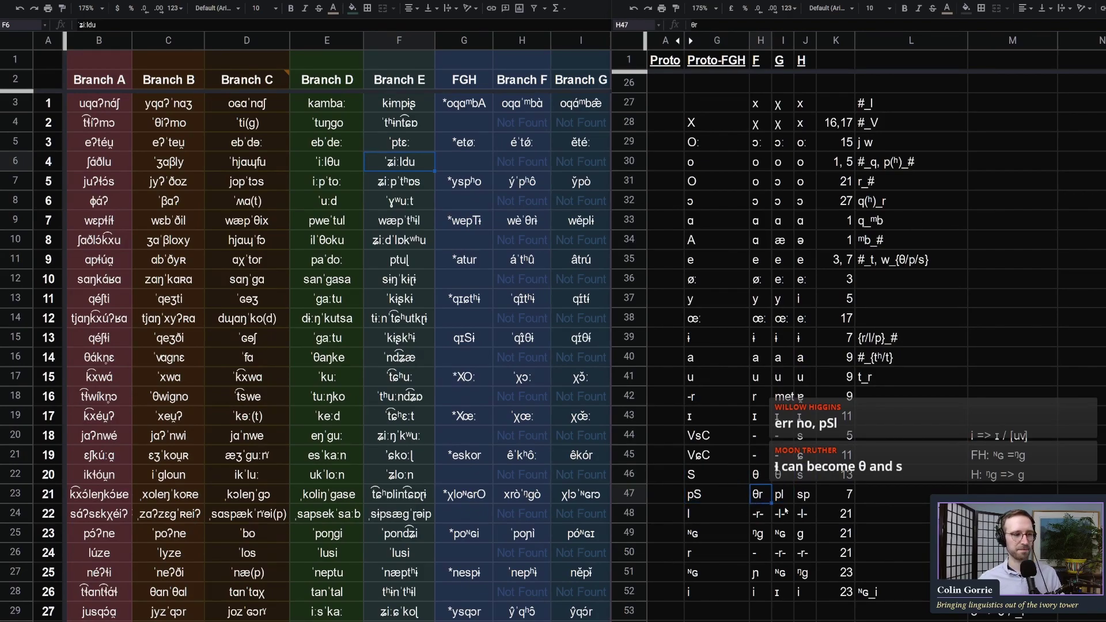
click(765, 454)
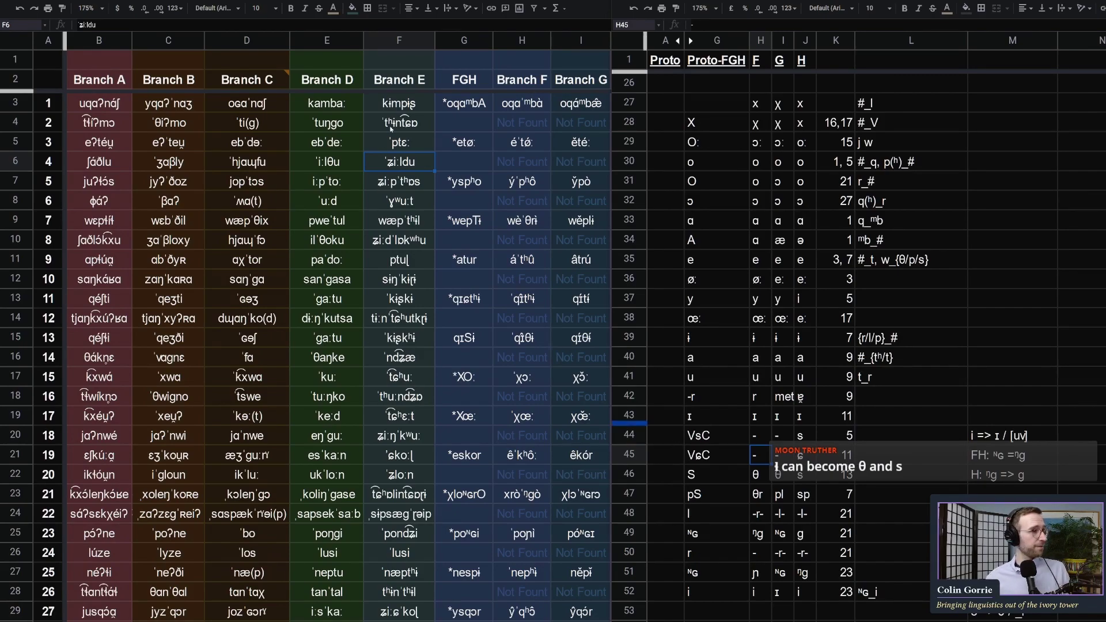
Examine the forms of items 4, 11, 13 and 24 across the branches against the θr, pl, sp correspondence
click(367, 163)
click(189, 166)
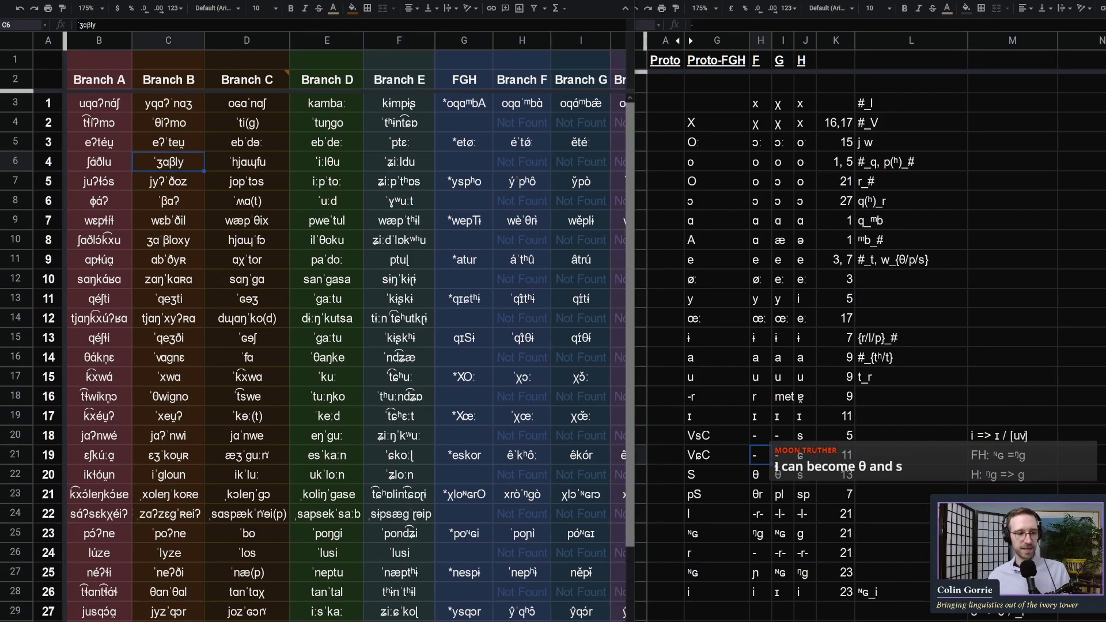
click(728, 380)
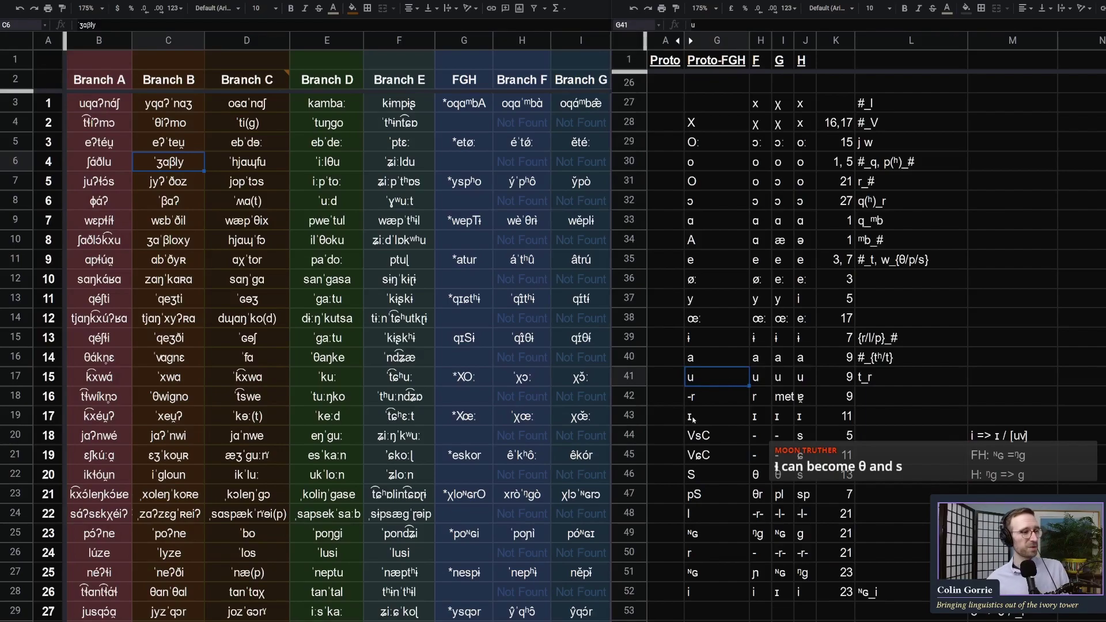
click(756, 493)
click(188, 166)
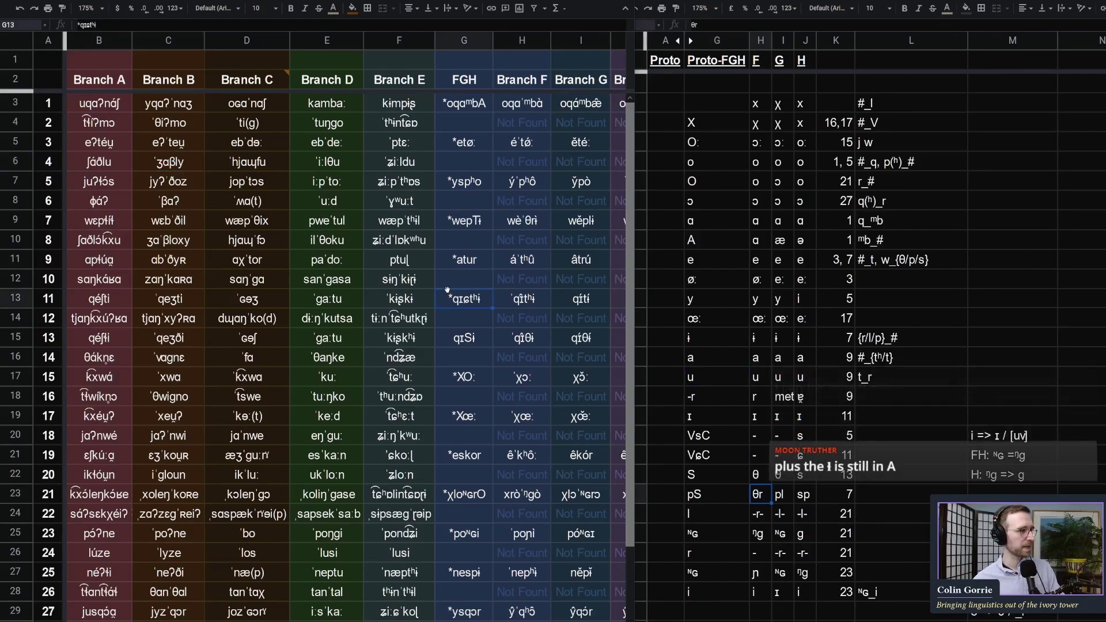
click(505, 296)
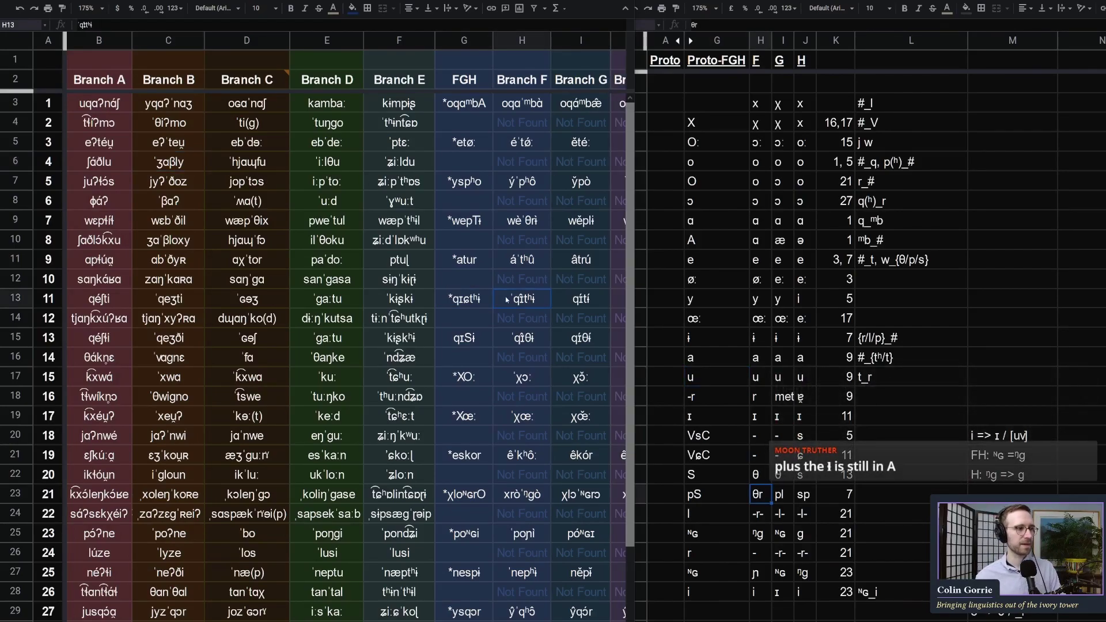
click(590, 305)
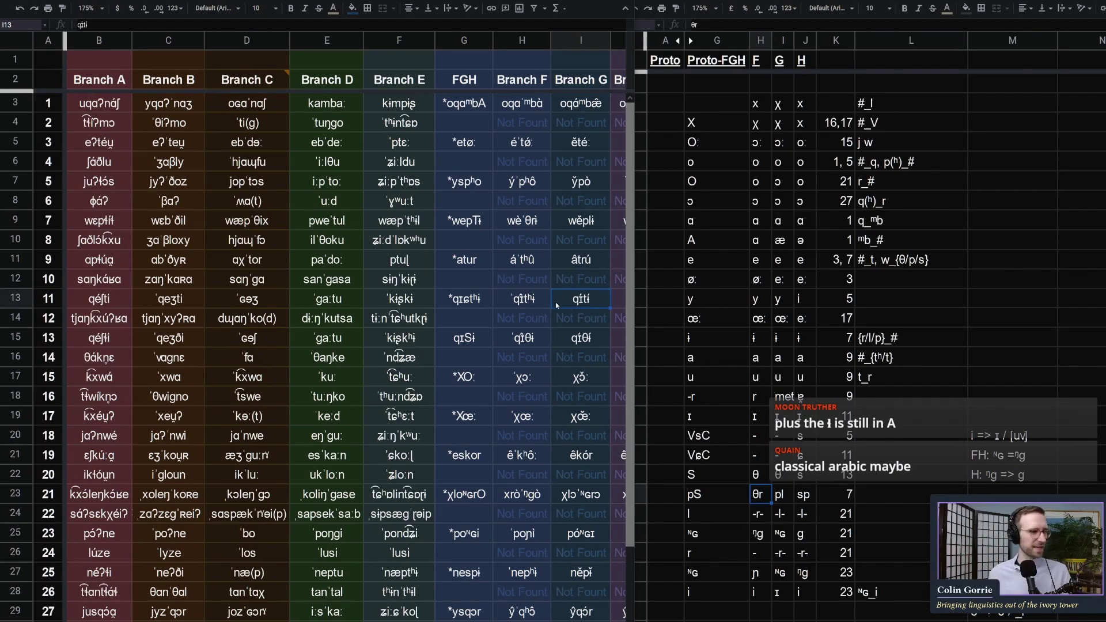
click(497, 344)
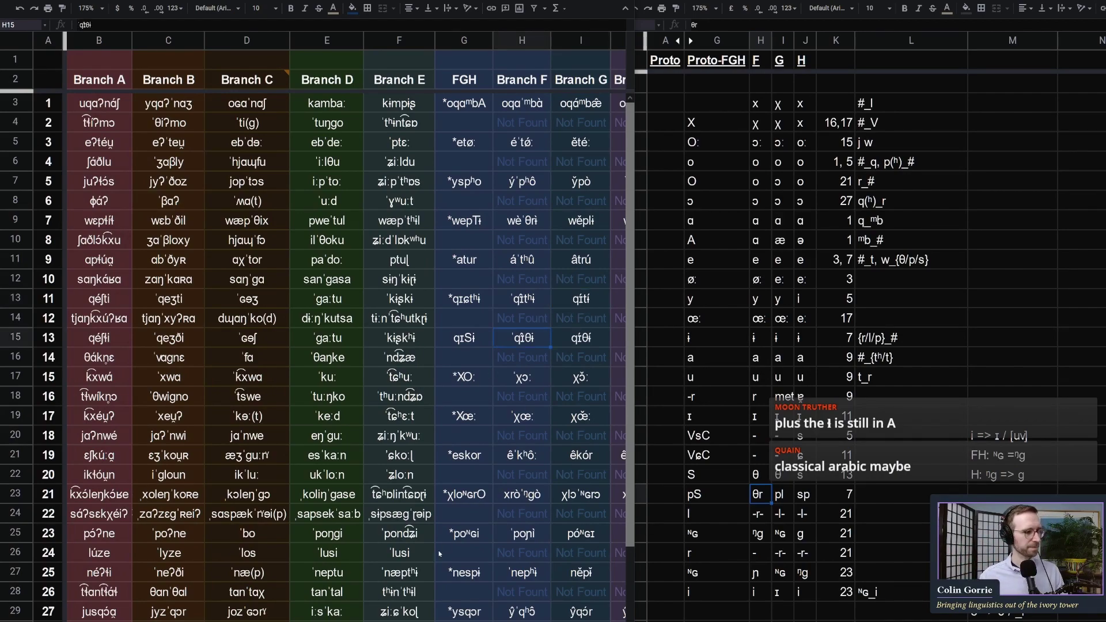
click(423, 552)
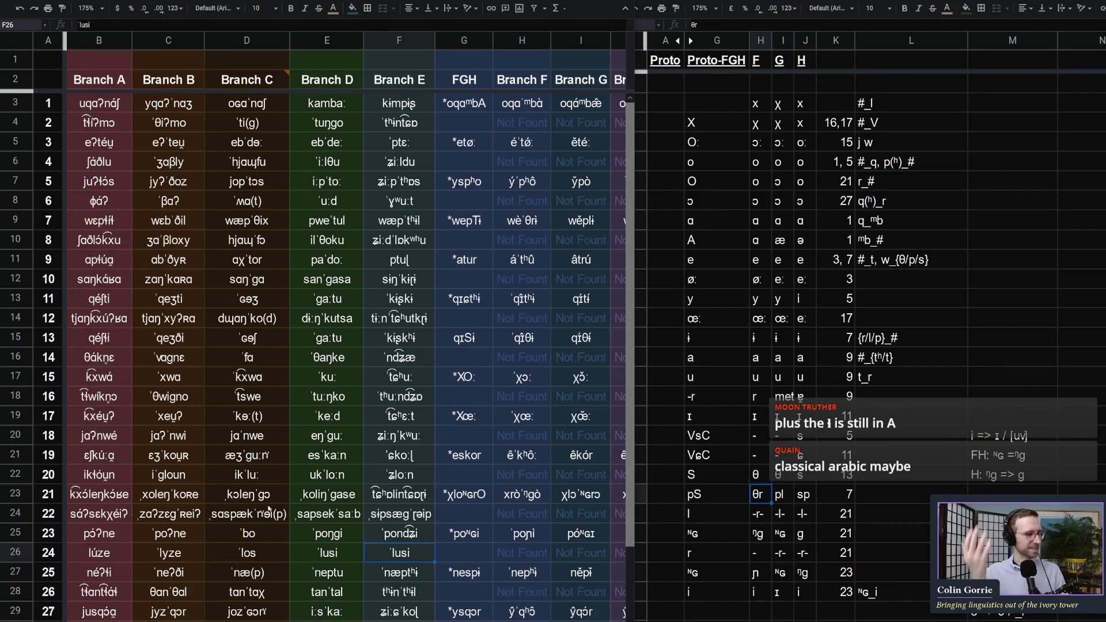
Copy ɬ from the Branch A form of item 7 and use it in G47 to make the Proto-FGH cluster pɬ
click(99, 220)
double_click(109, 220)
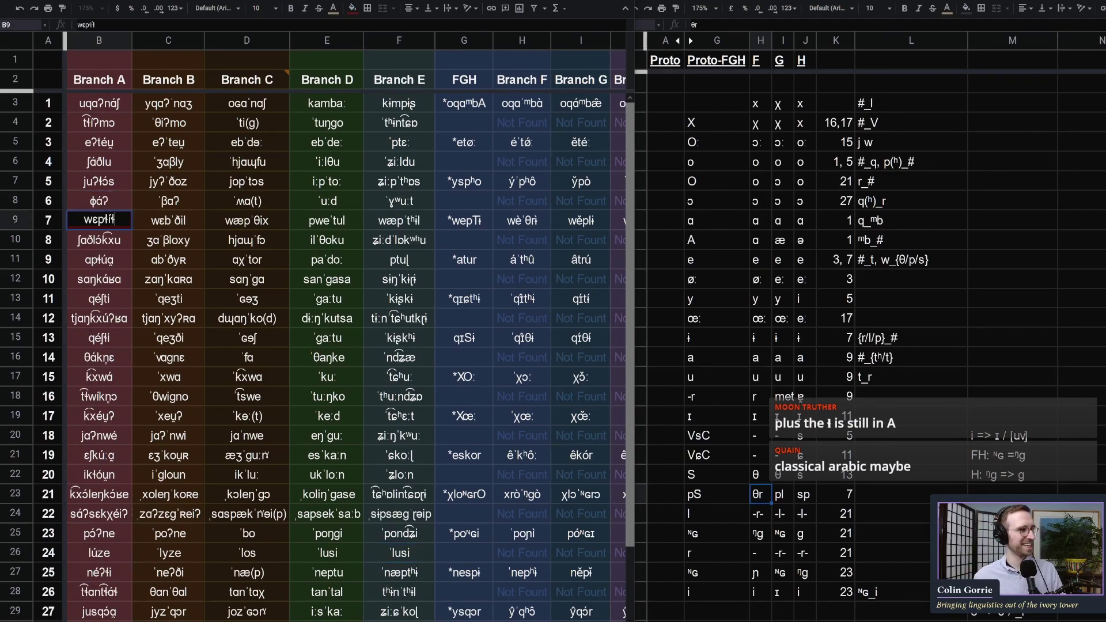
key(shift+Left)
key(ctrl+c)
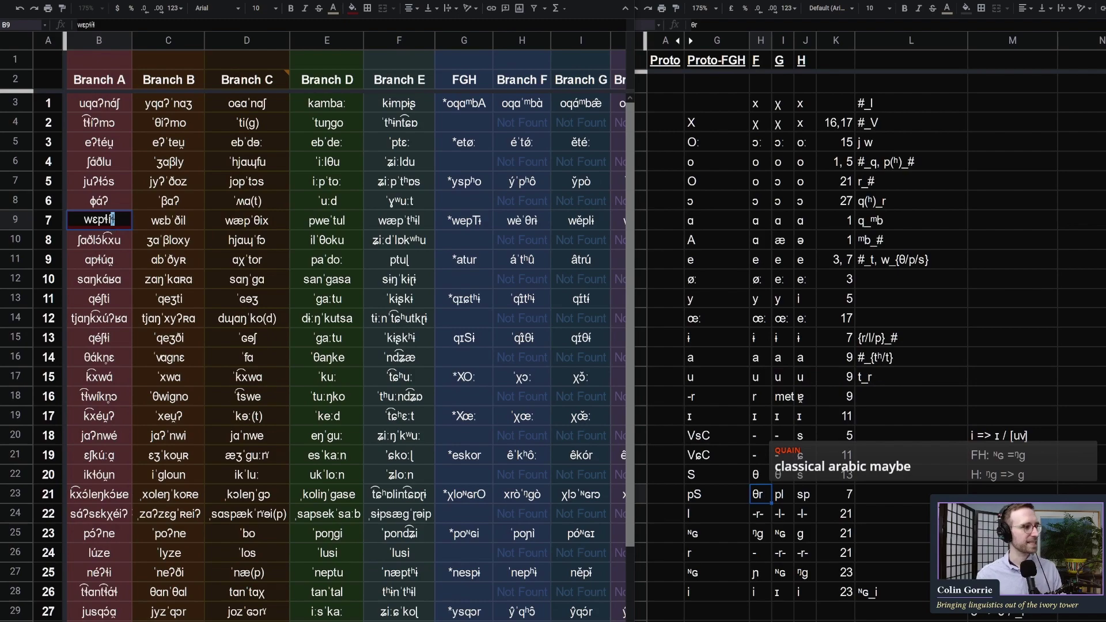
click(706, 479)
double_click(708, 494)
key(shift+Left)
key(ctrl+v)
click(727, 547)
Replace S with ɬ in G46 as the Proto-FGH sound for the θ, θ, s correspondence
double_click(695, 469)
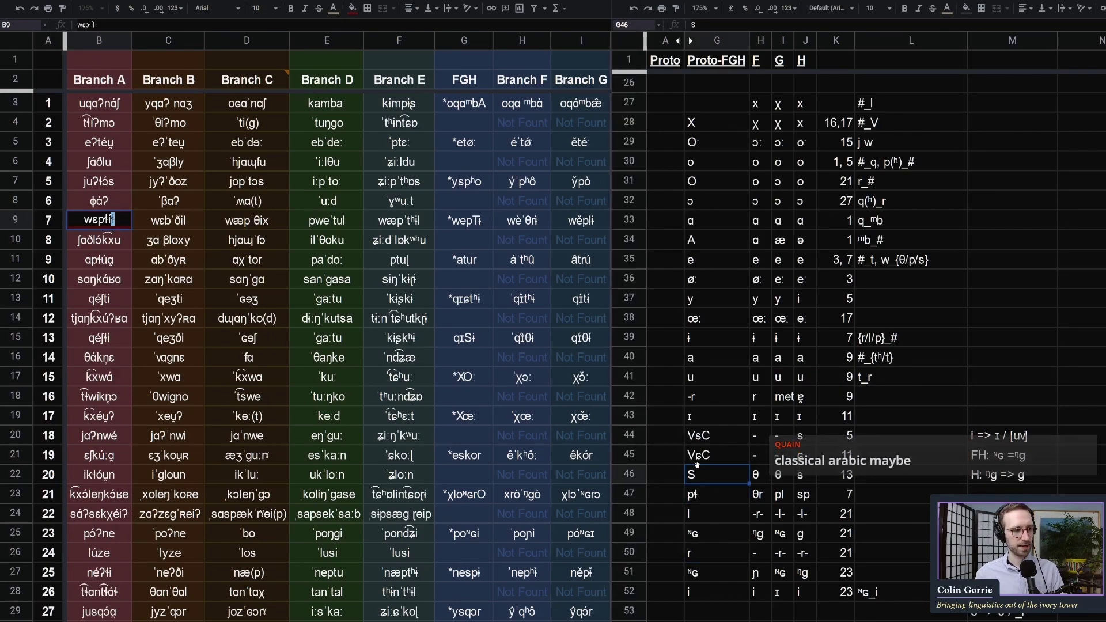
drag(695, 474, 671, 479)
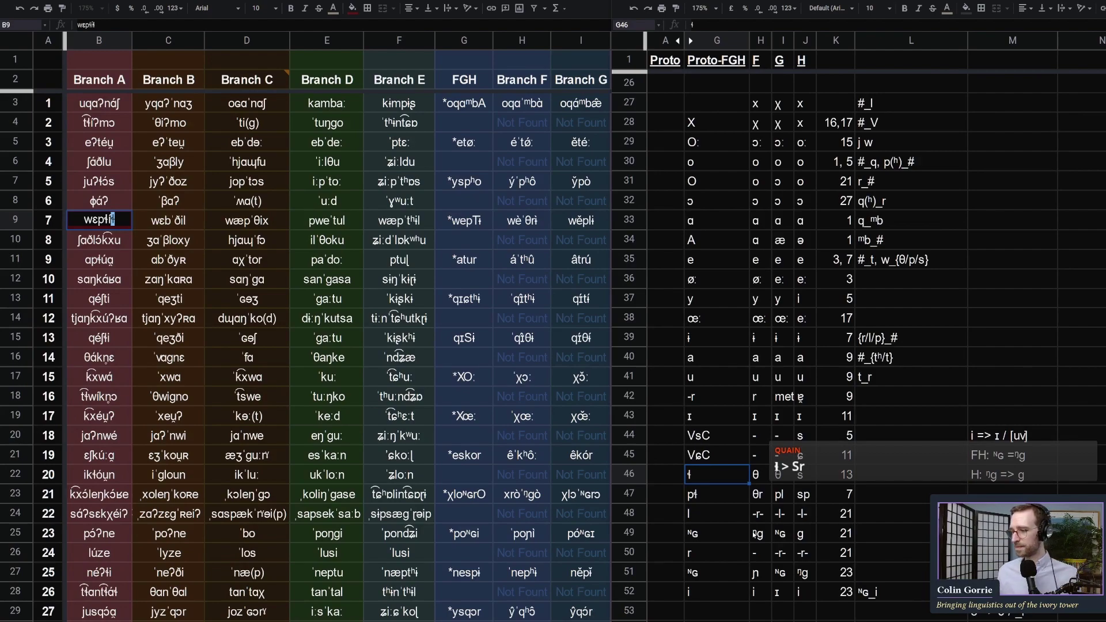
click(724, 494)
click(704, 471)
click(714, 503)
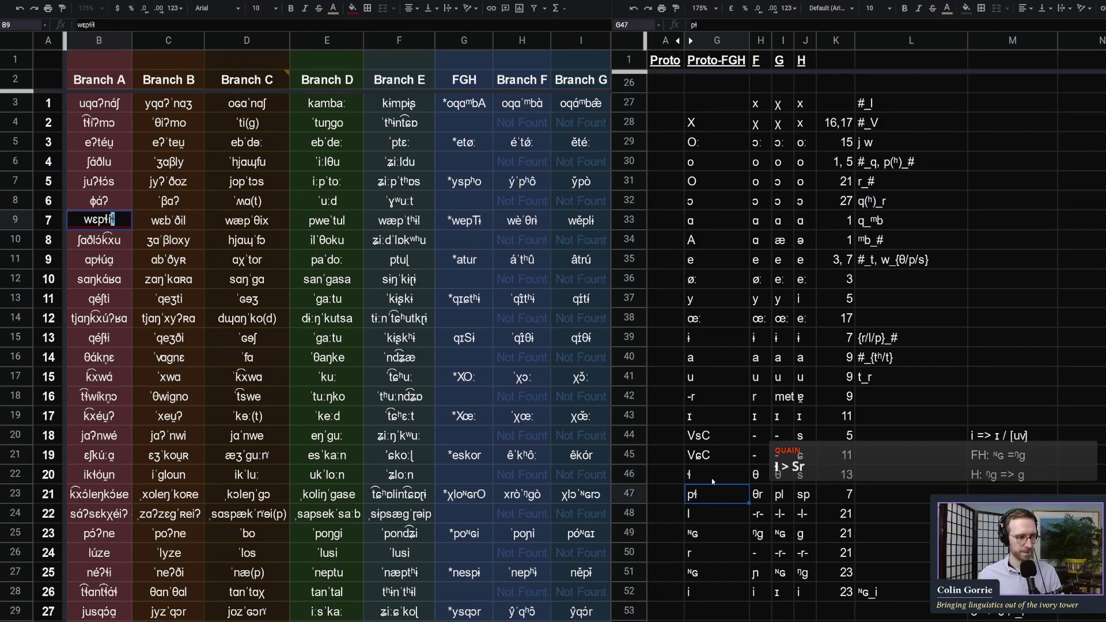
click(533, 249)
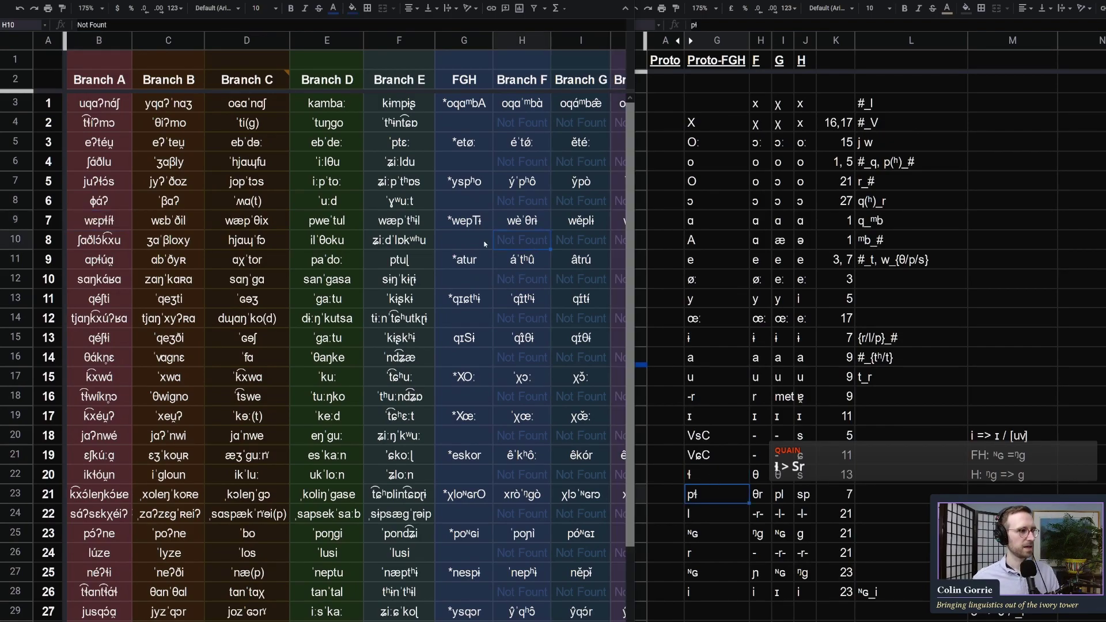
click(711, 481)
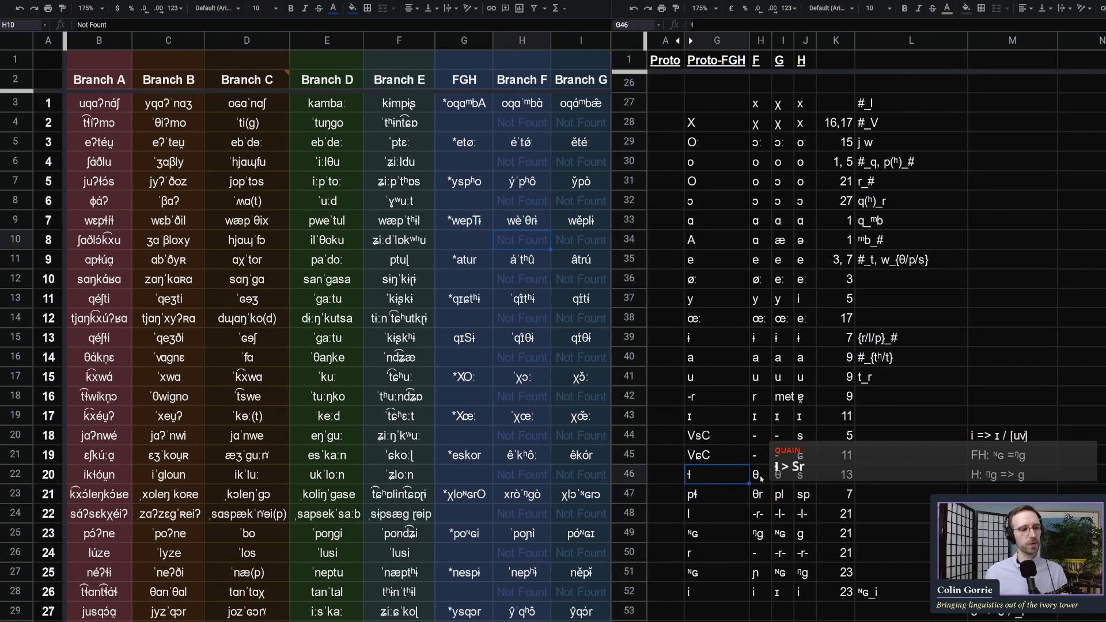
Copy the cluster pɬ from G47 and use it as the medial cluster of item 7's FGH form, making it *wepɬɨ
click(449, 205)
key(Left)
key(Left)
key(Right)
key(Right)
key(Right)
key(Right)
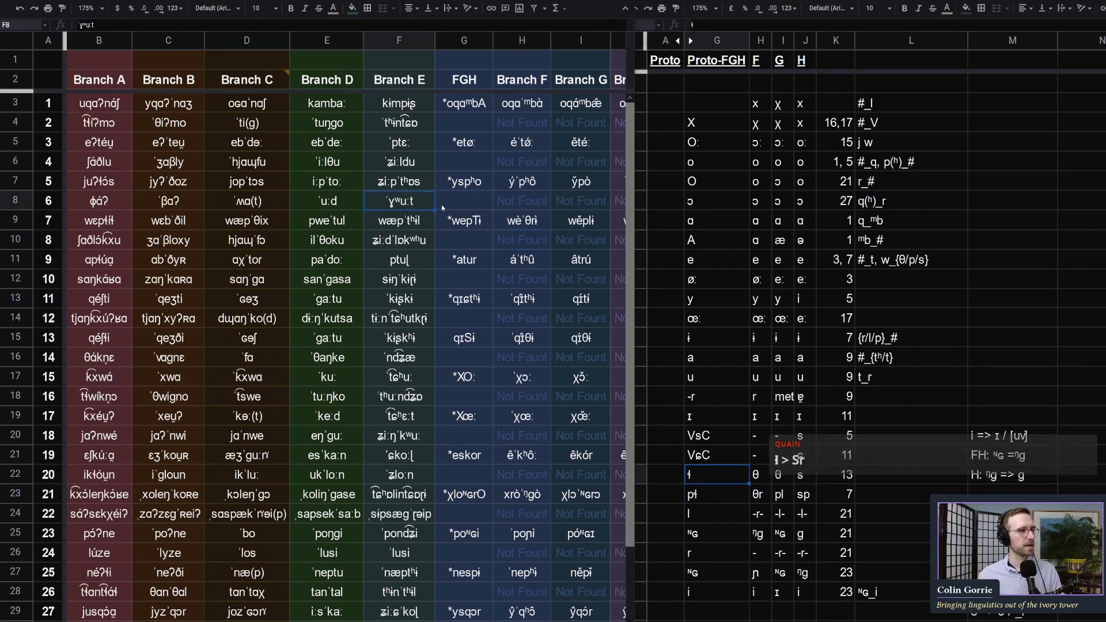
key(Right)
key(Right)
click(335, 232)
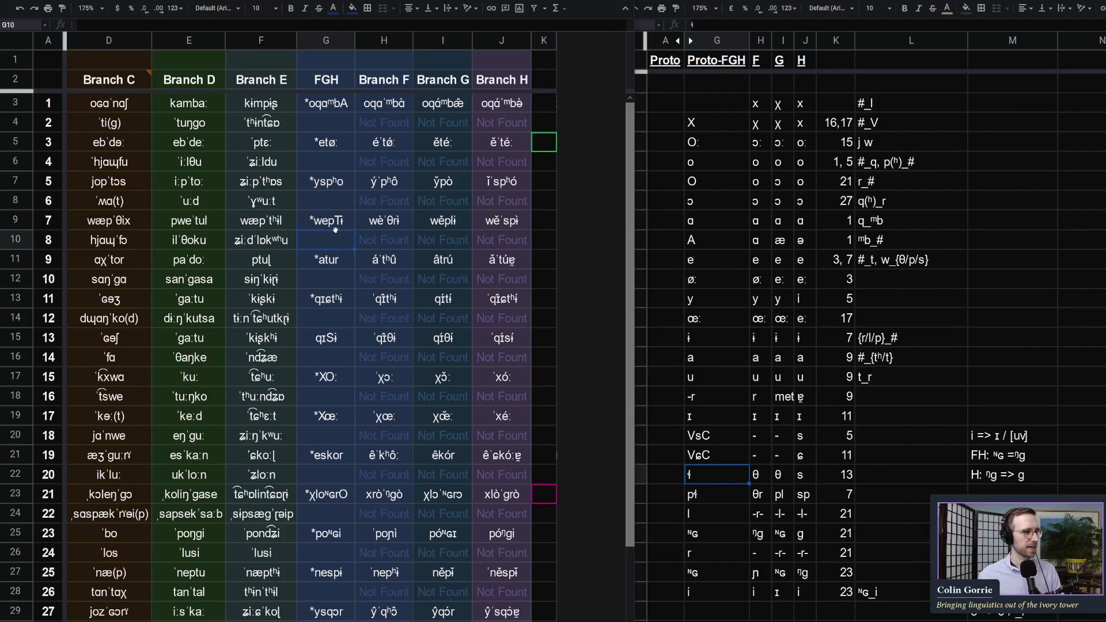
click(703, 494)
double_click(694, 494)
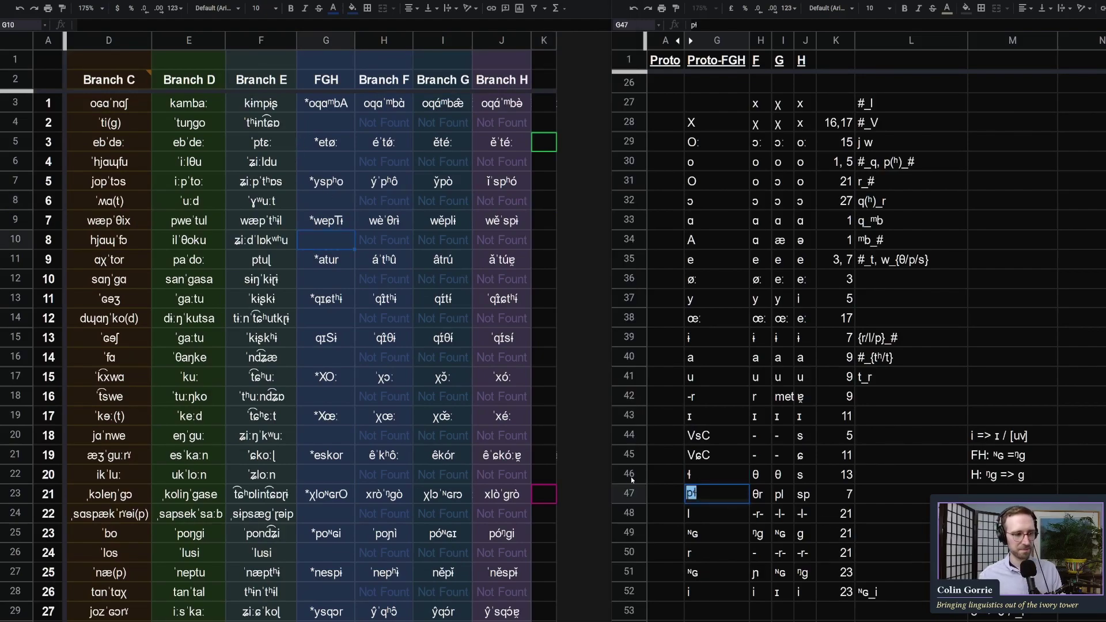
click(328, 208)
click(329, 219)
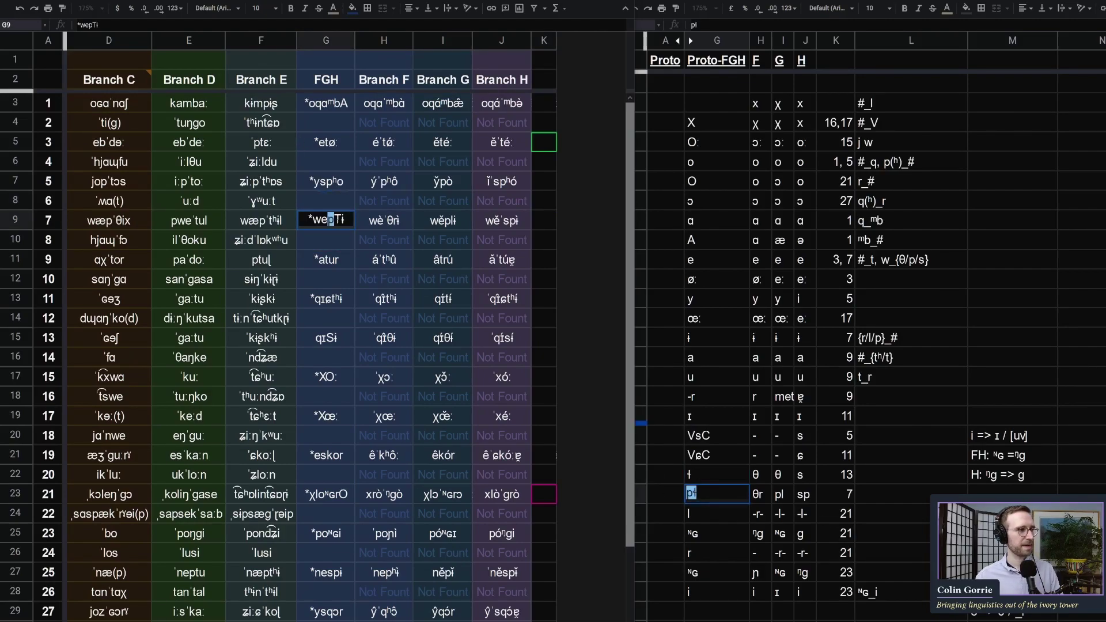
click(334, 237)
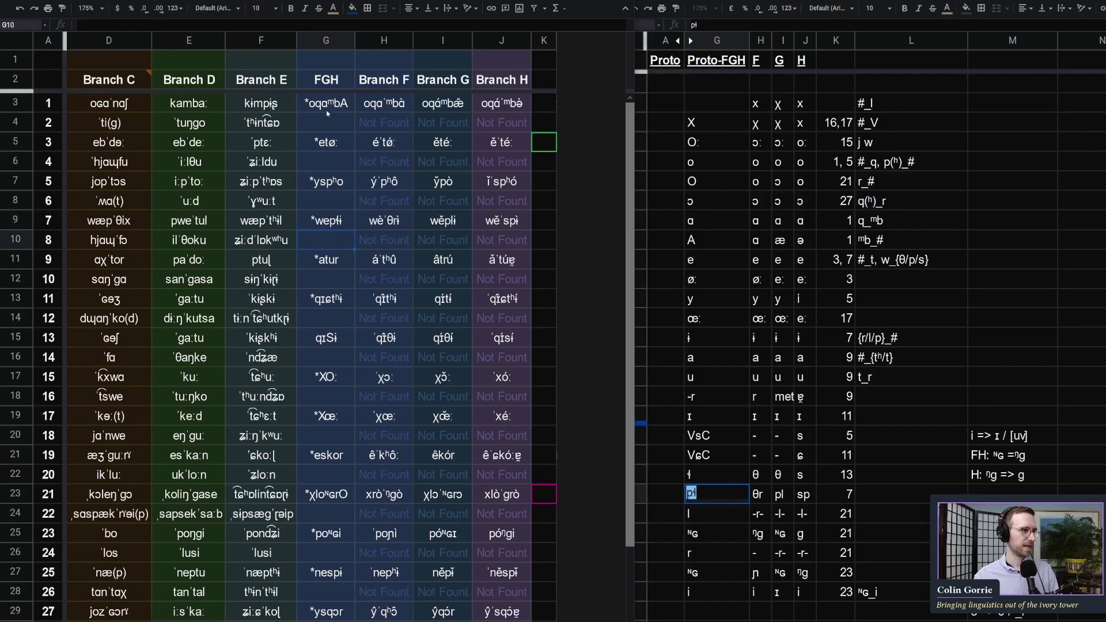
Copy ɬ from G46 and use it as the medial consonant of item 13's FGH form, making it qɪɬɨ
click(330, 338)
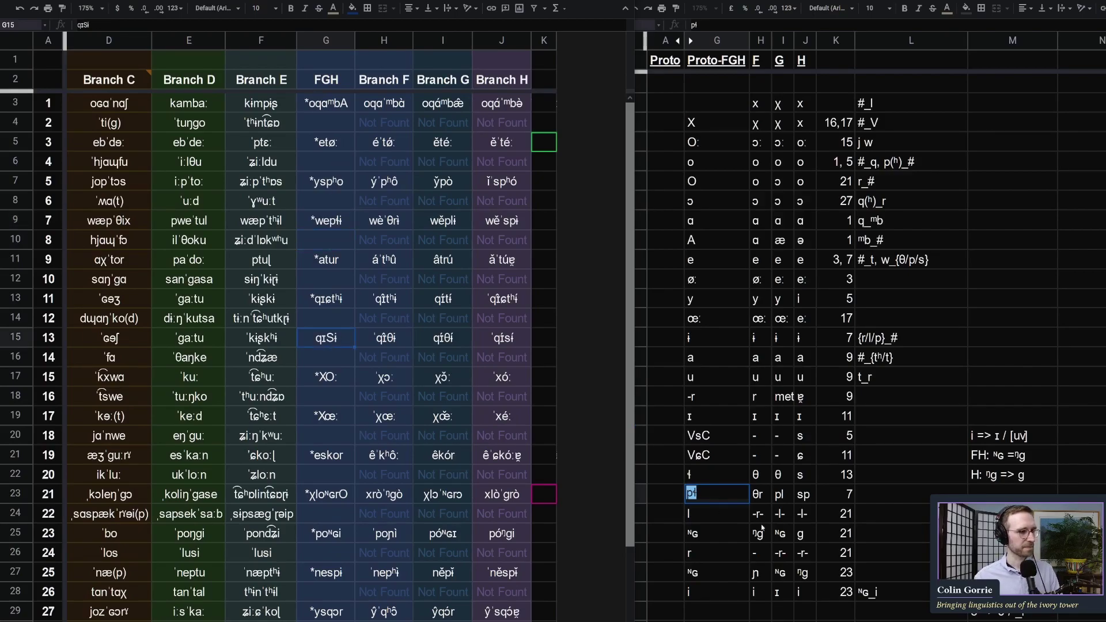
click(695, 476)
double_click(695, 475)
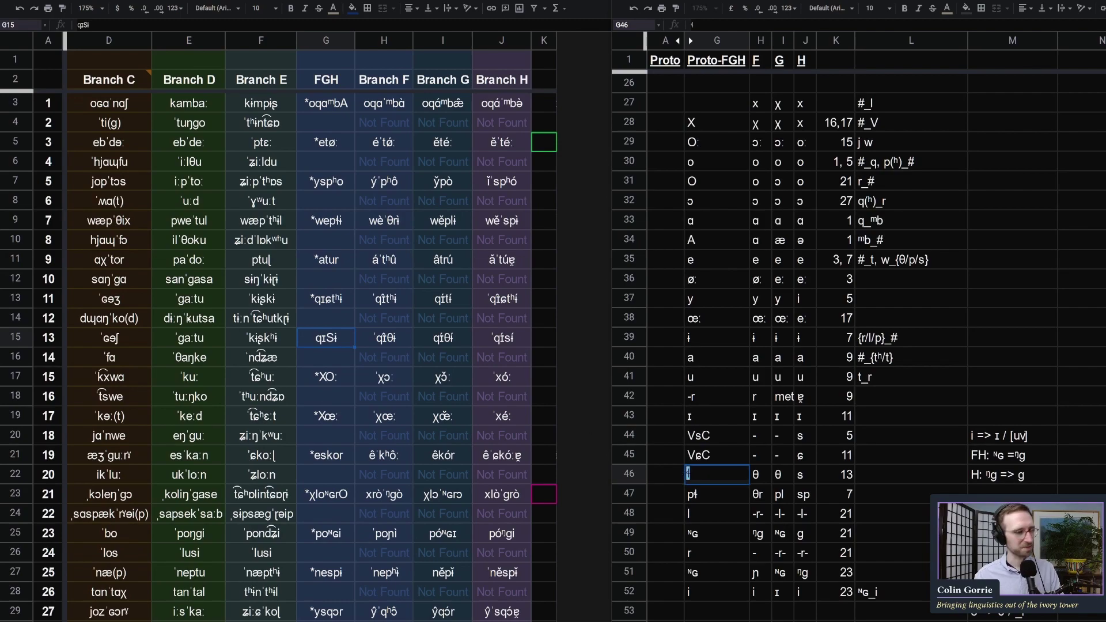
double_click(326, 338)
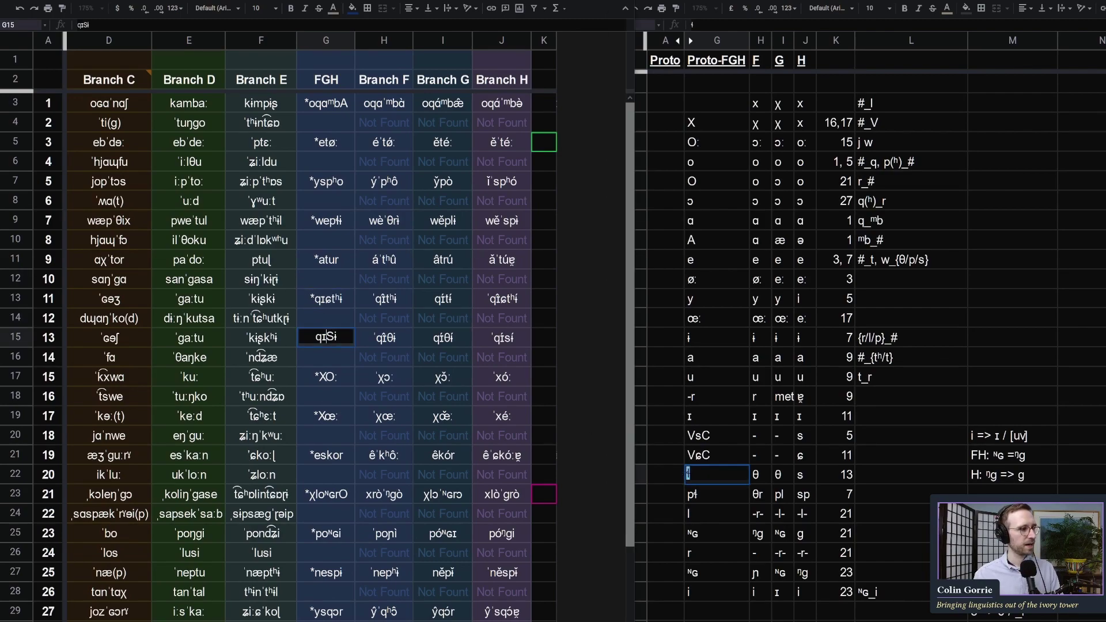
drag(326, 337, 334, 337)
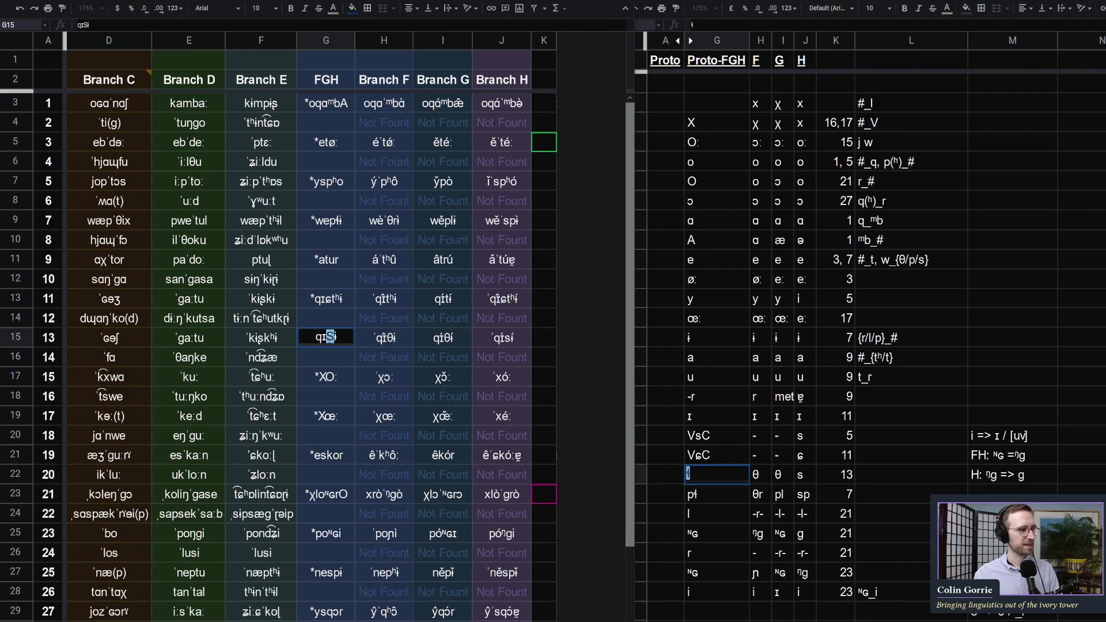
click(353, 391)
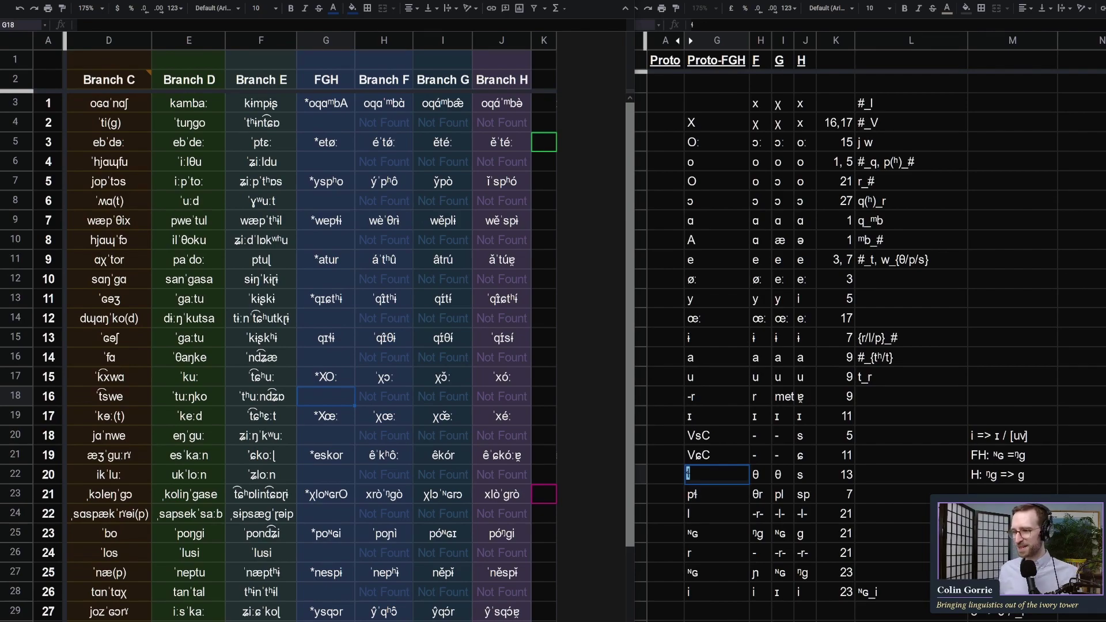